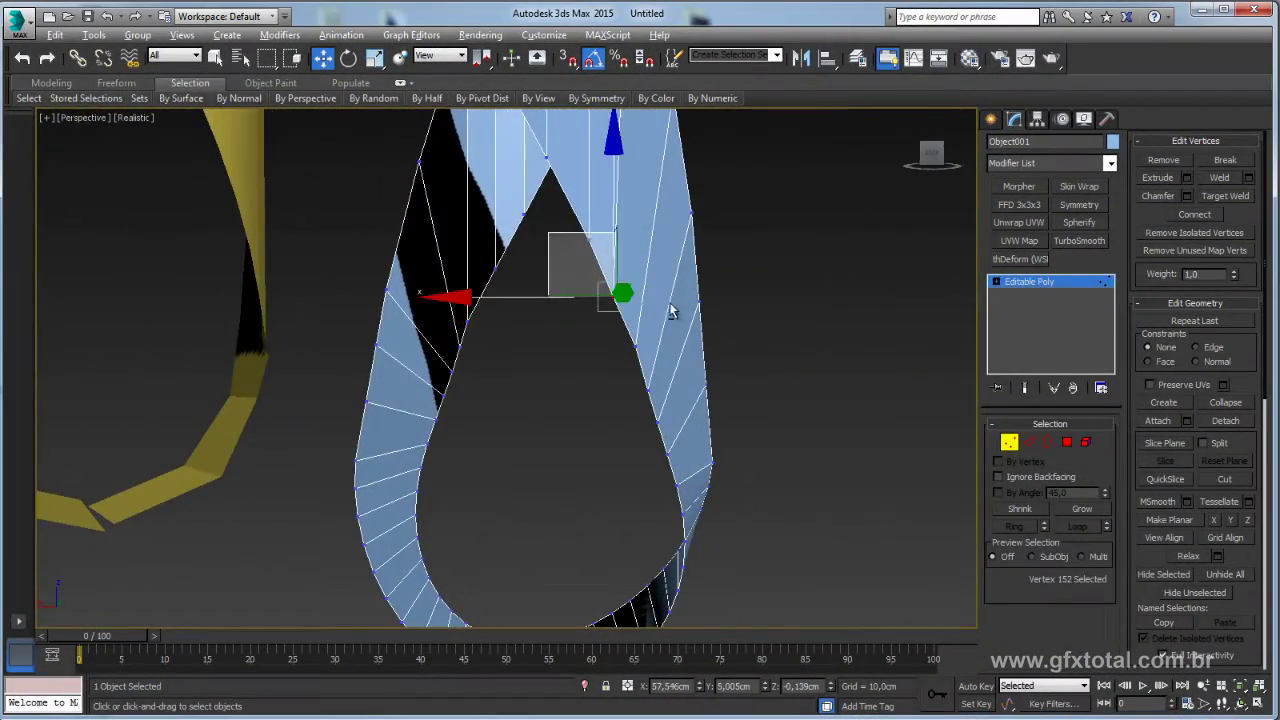
Nudge a vertex left and shift the three crossing vertices of the blue ribbon along Y
alt+middle_drag(670, 311, 612, 362)
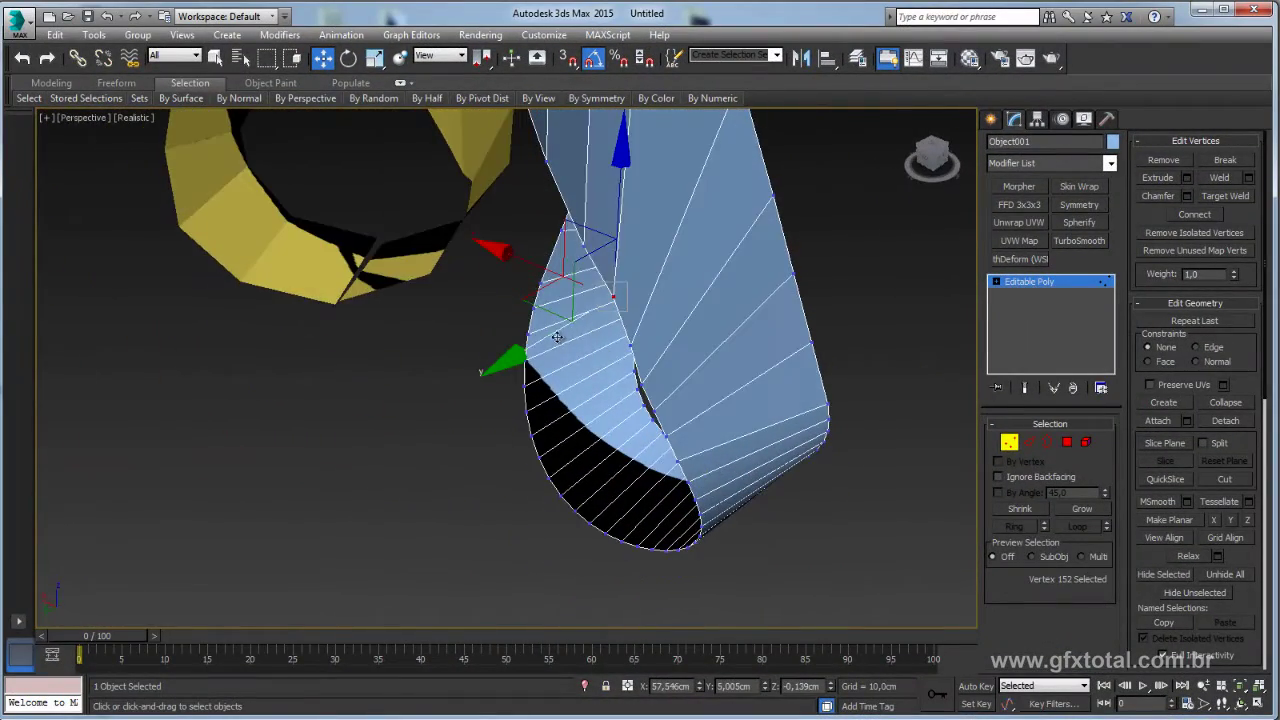
drag(557, 337, 547, 336)
click(630, 346)
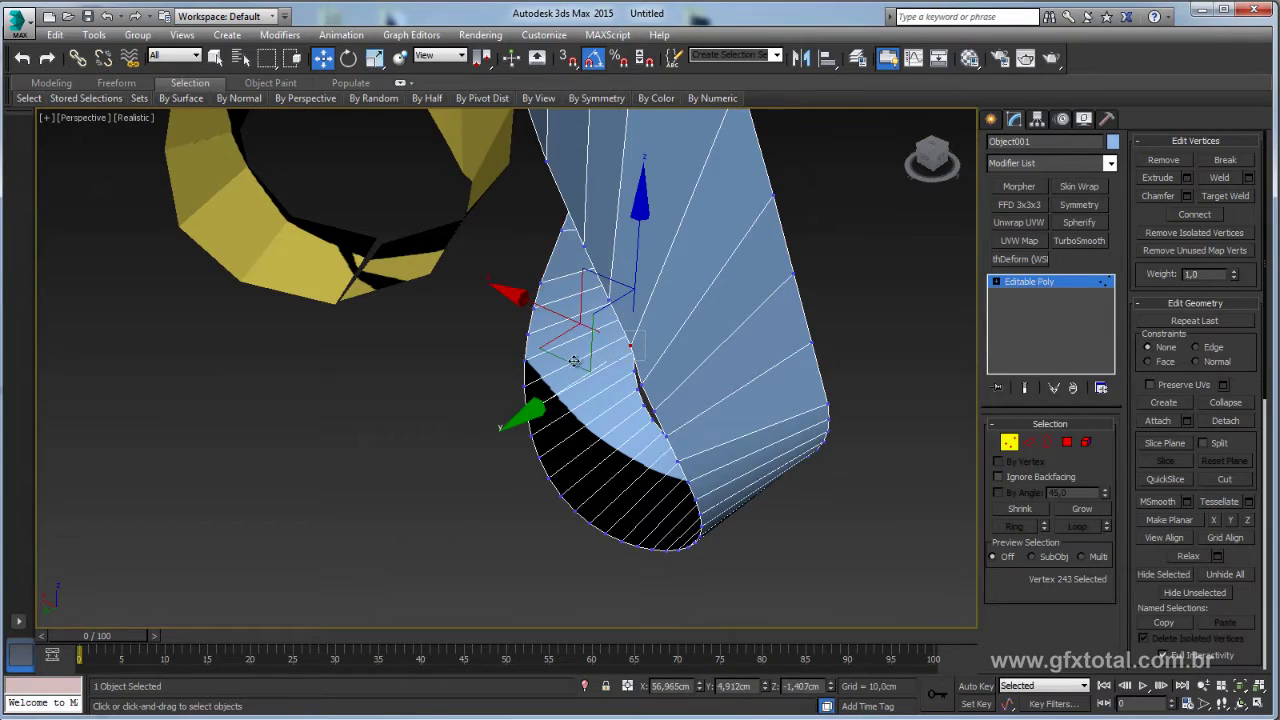
alt+middle_drag(623, 380, 717, 346)
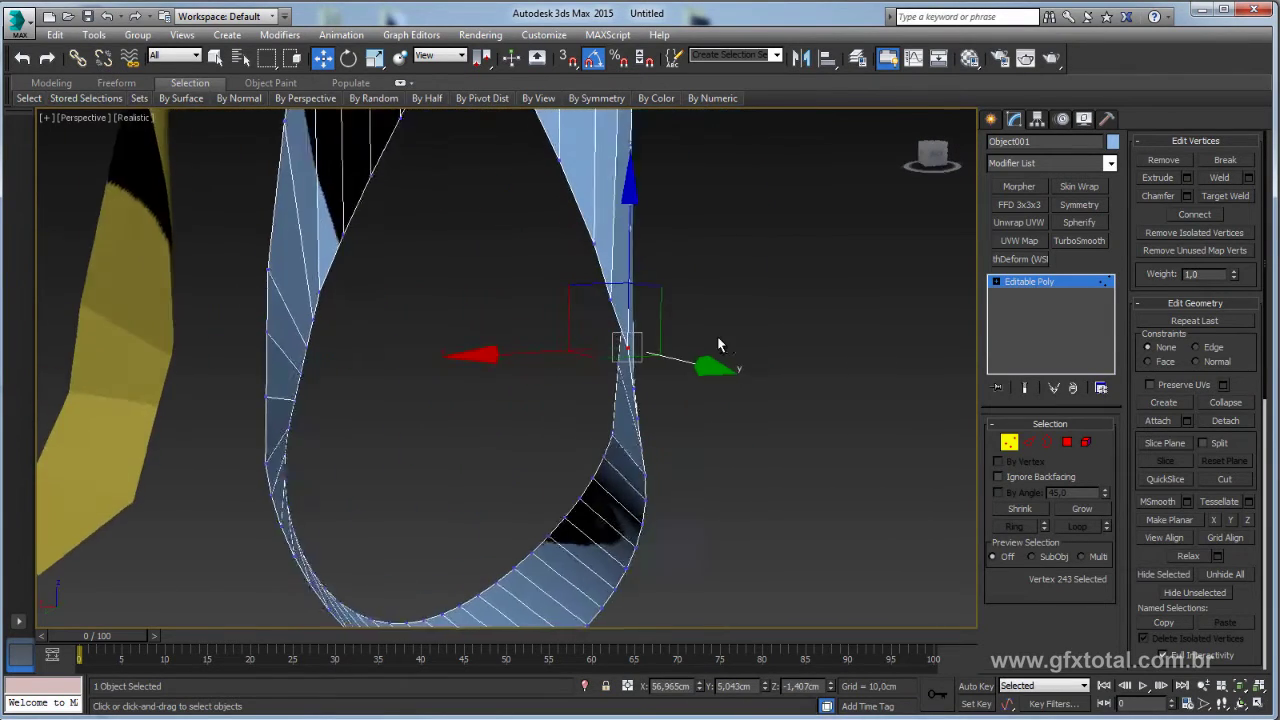
alt+middle_drag(594, 399, 474, 425)
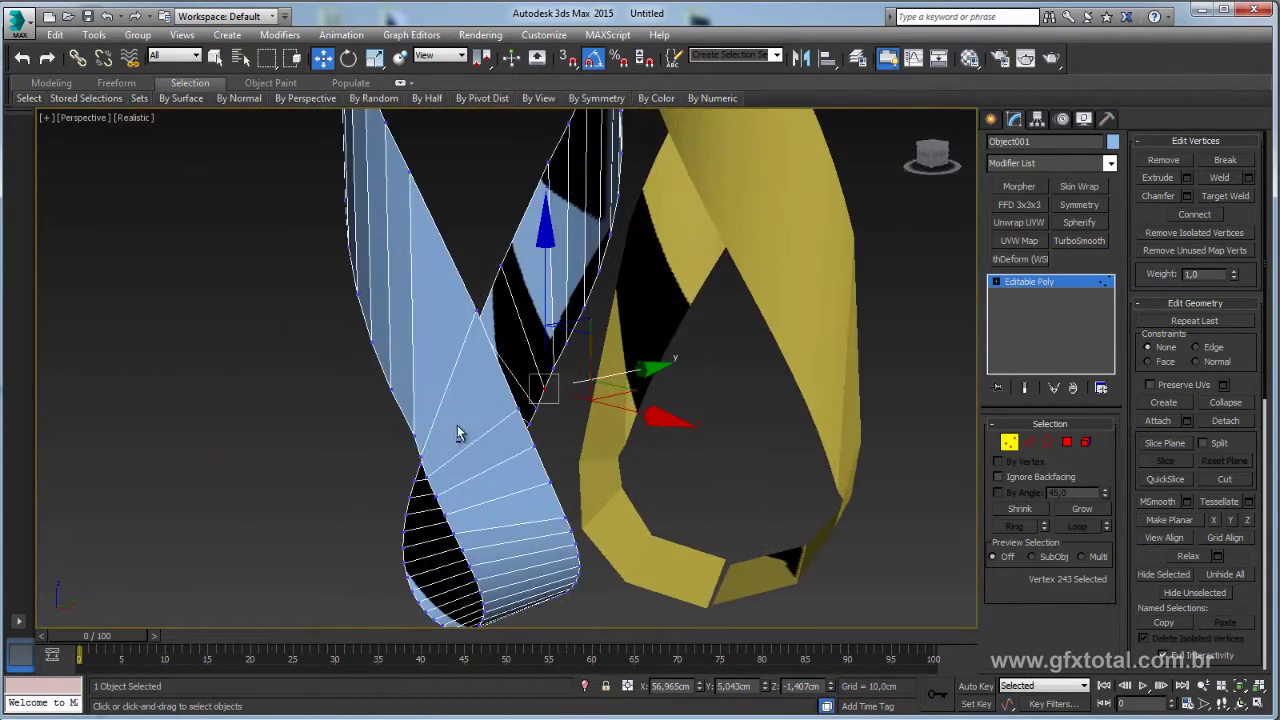
scroll(474, 425, up, 2)
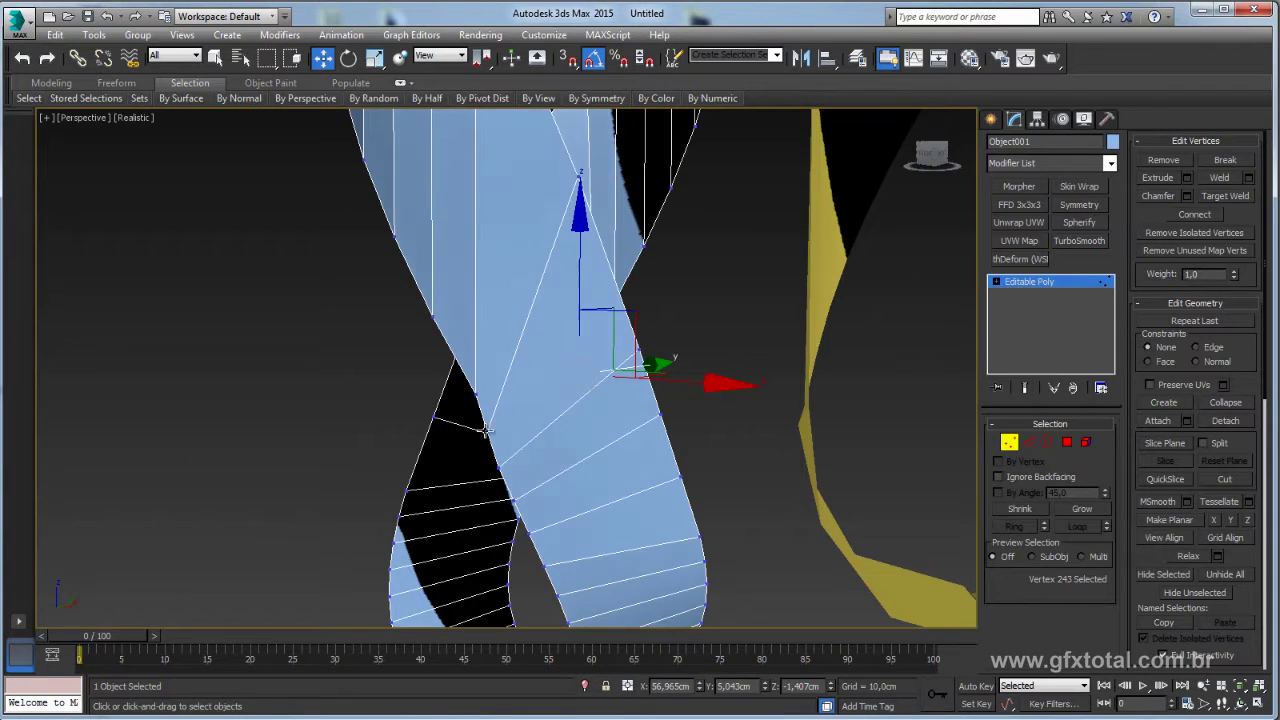
click(485, 430)
alt+middle_drag(571, 449, 550, 450)
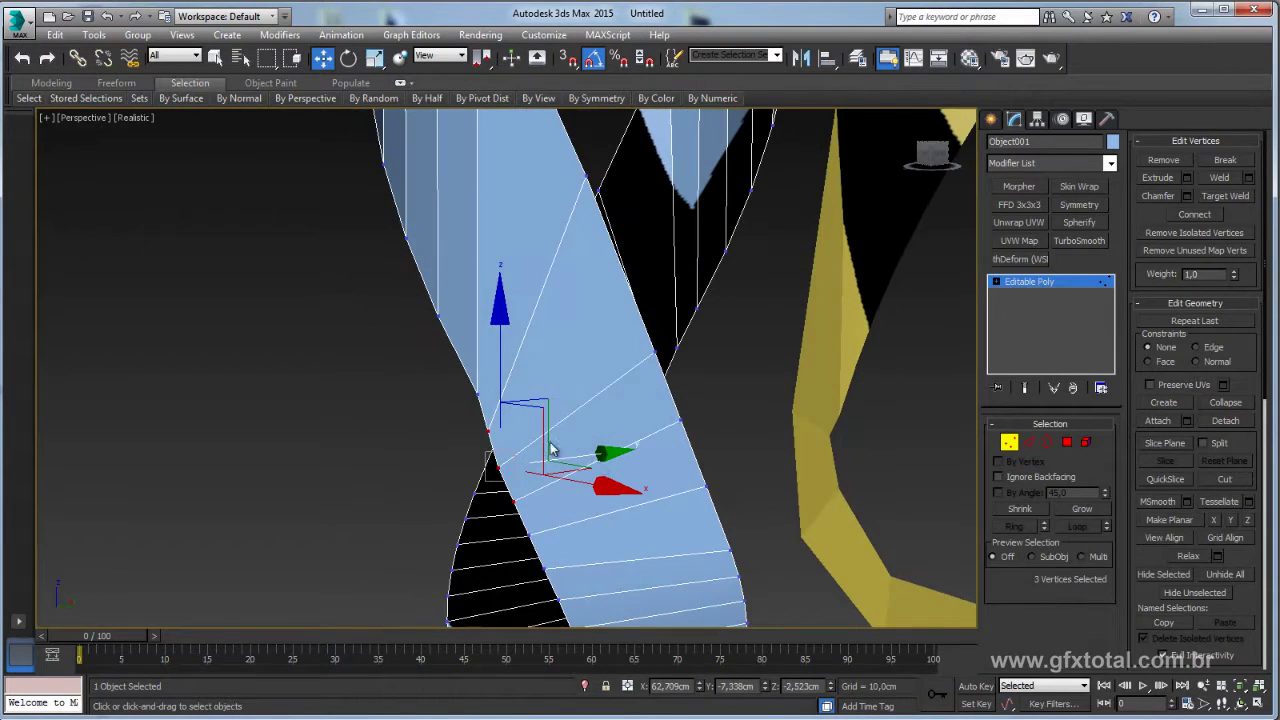
drag(595, 458, 505, 467)
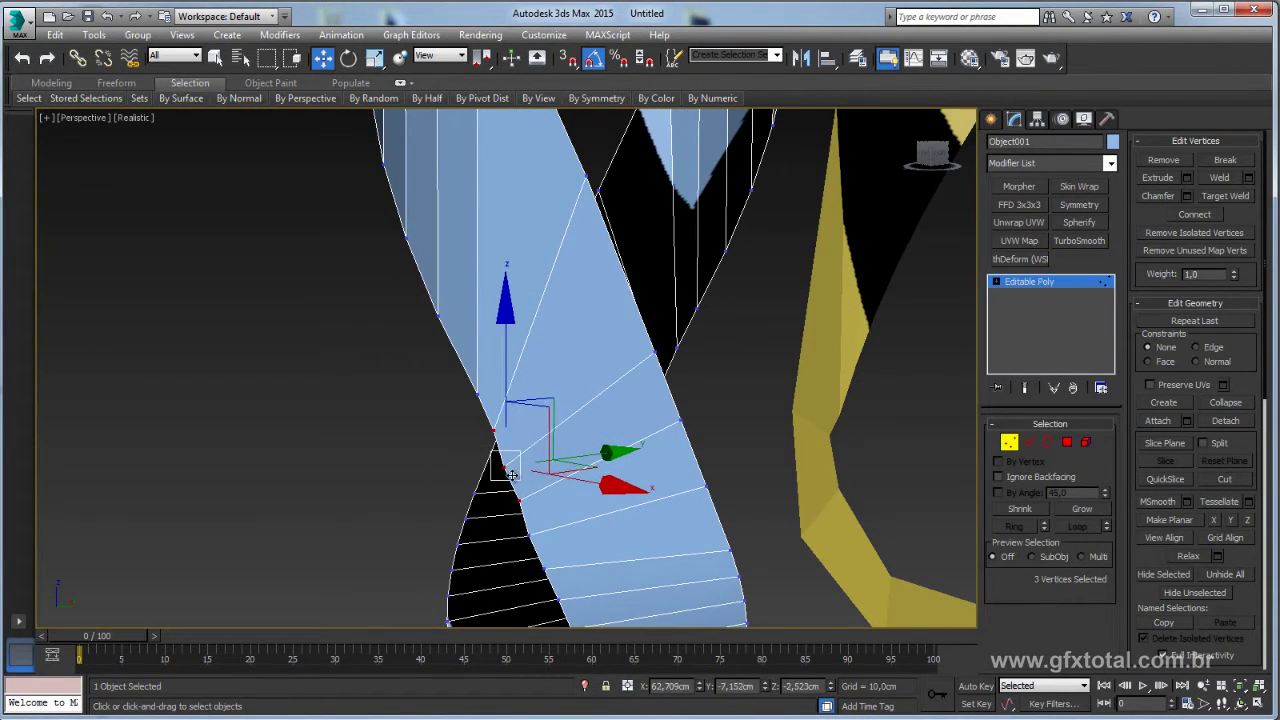
Adjust single vertices near the strand crossing and orbit to check the tightened twist
click(505, 405)
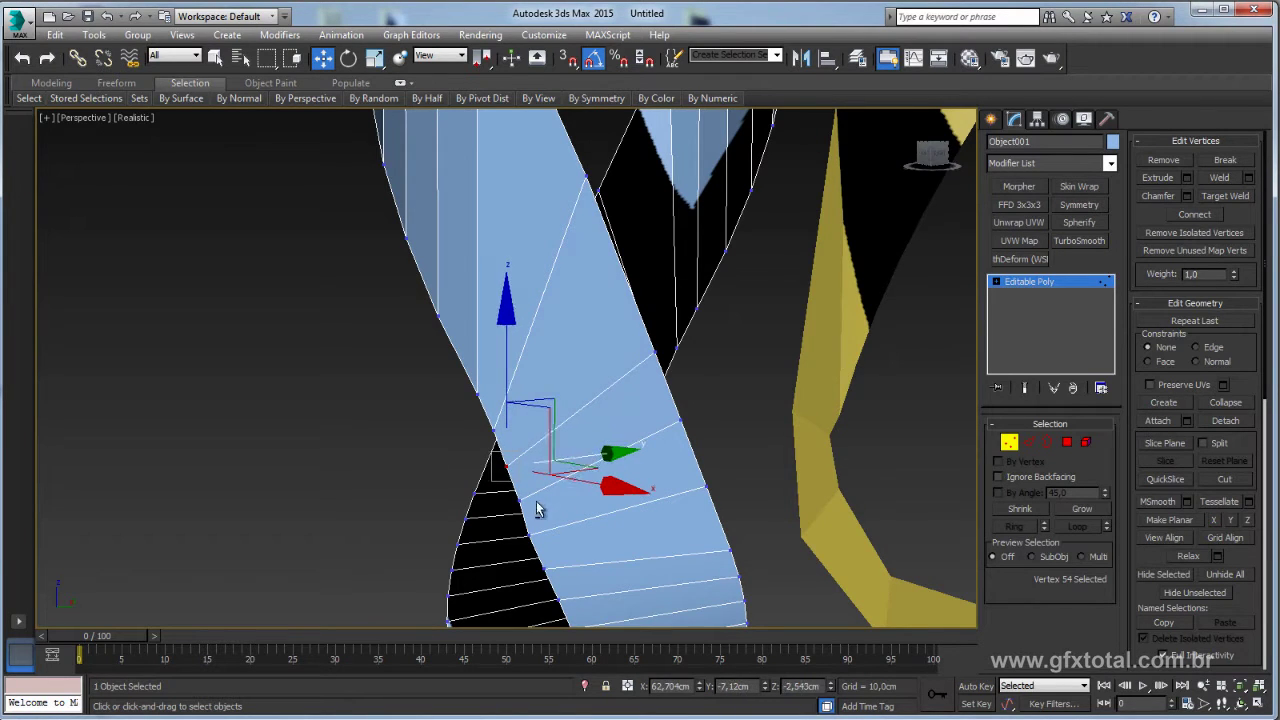
alt+middle_drag(531, 508, 527, 535)
click(525, 539)
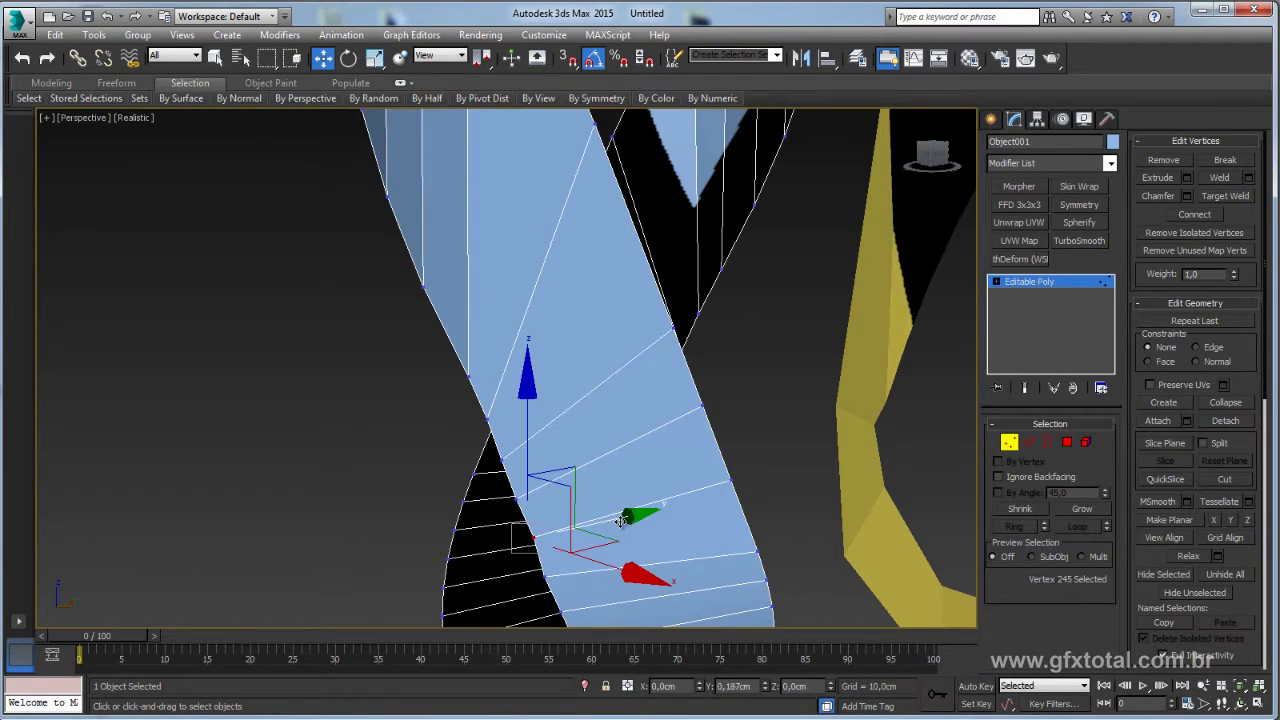
alt+middle_drag(615, 522, 714, 488)
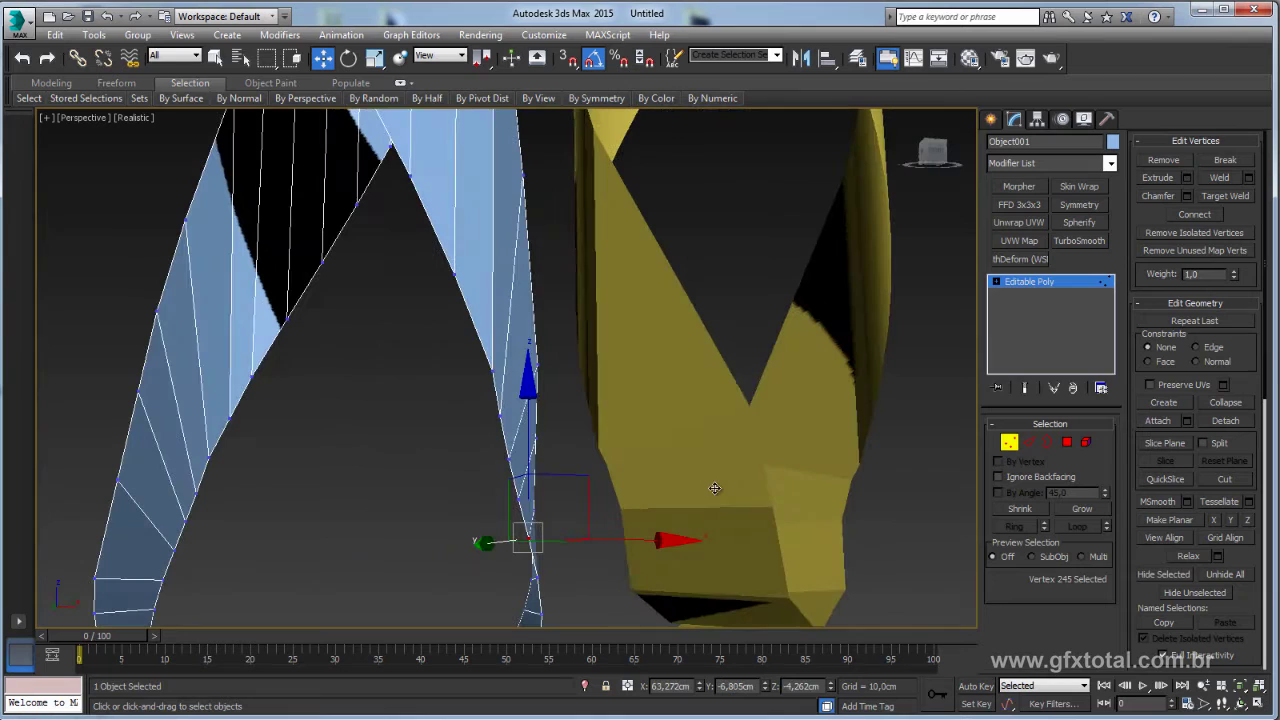
click(492, 369)
mouse_move(492, 369)
alt+middle_down()
mouse_move(539, 314)
mouse_move(451, 360)
mouse_move(465, 403)
alt+middle_up()
scroll(539, 314, down, 4)
Exit Vertex mode and delete the yellow ribbon, keeping only the blue one
click(1029, 281)
alt+middle_drag(923, 289, 610, 370)
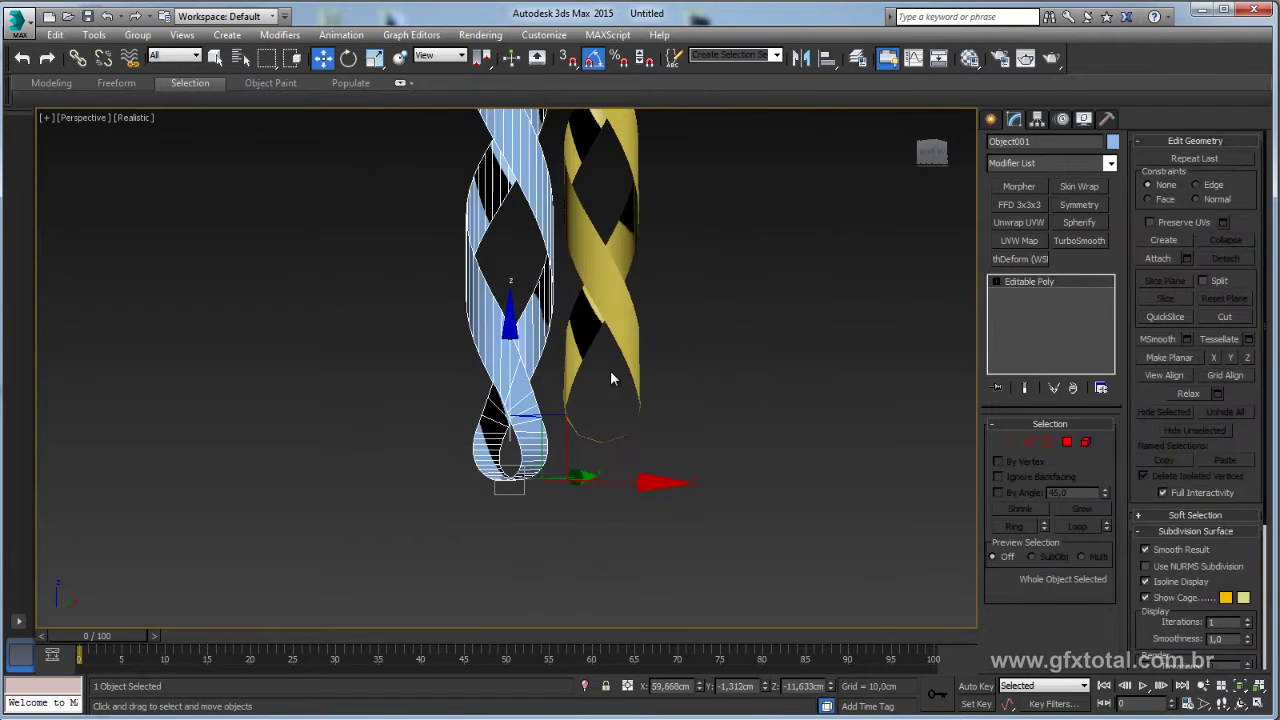
scroll(604, 346, down, 3)
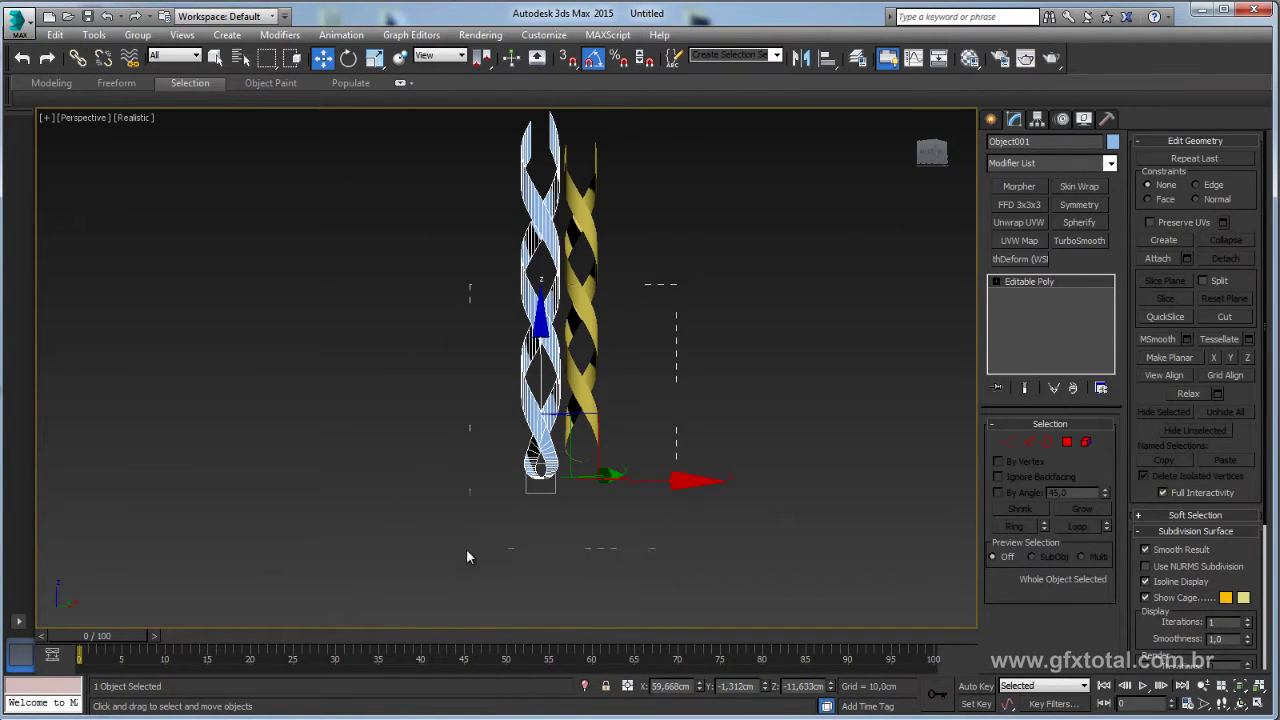
scroll(520, 530, up, 2)
alt+middle_drag(520, 530, 563, 516)
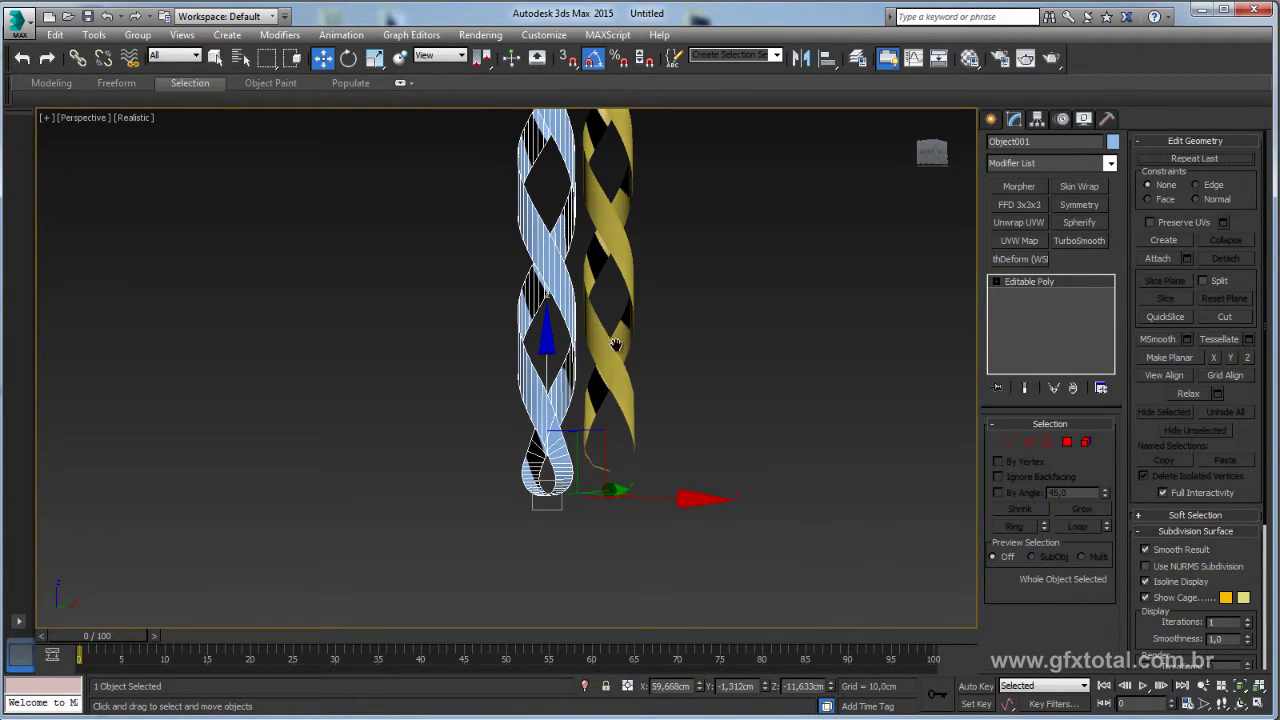
scroll(557, 384, up, 2)
scroll(495, 357, up, 3)
scroll(428, 362, down, 3)
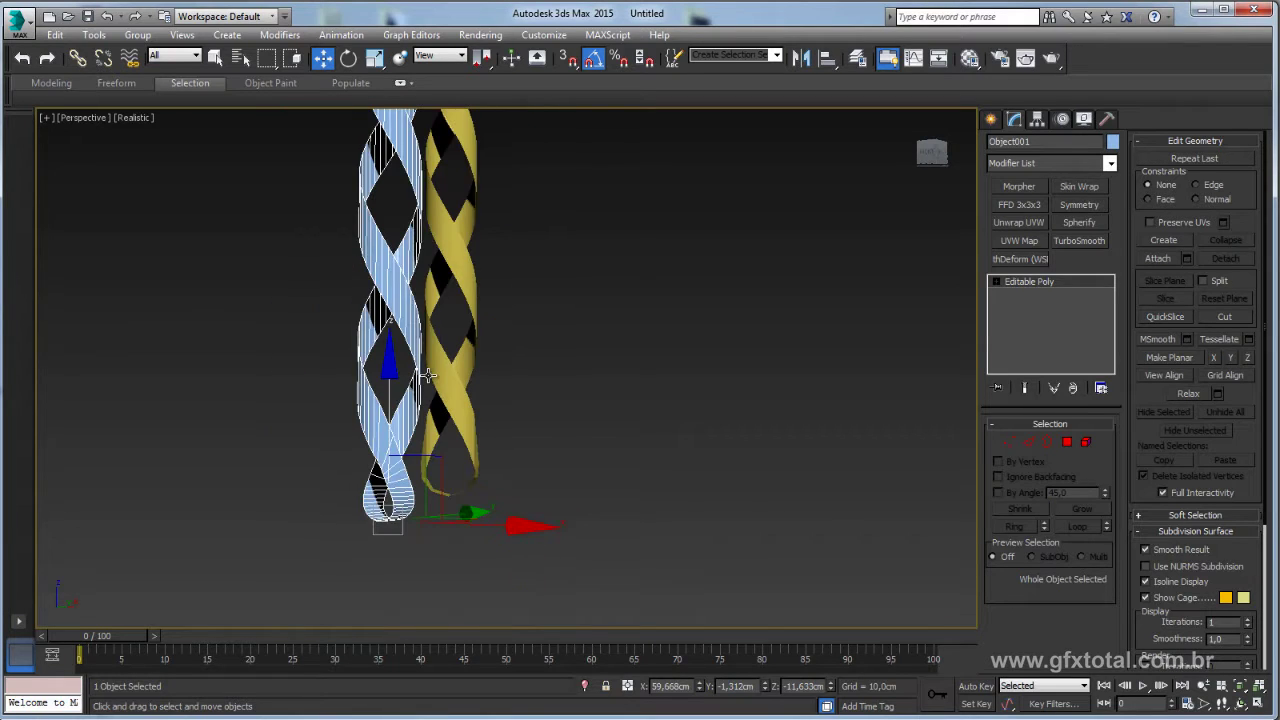
middle_drag(446, 417, 571, 421)
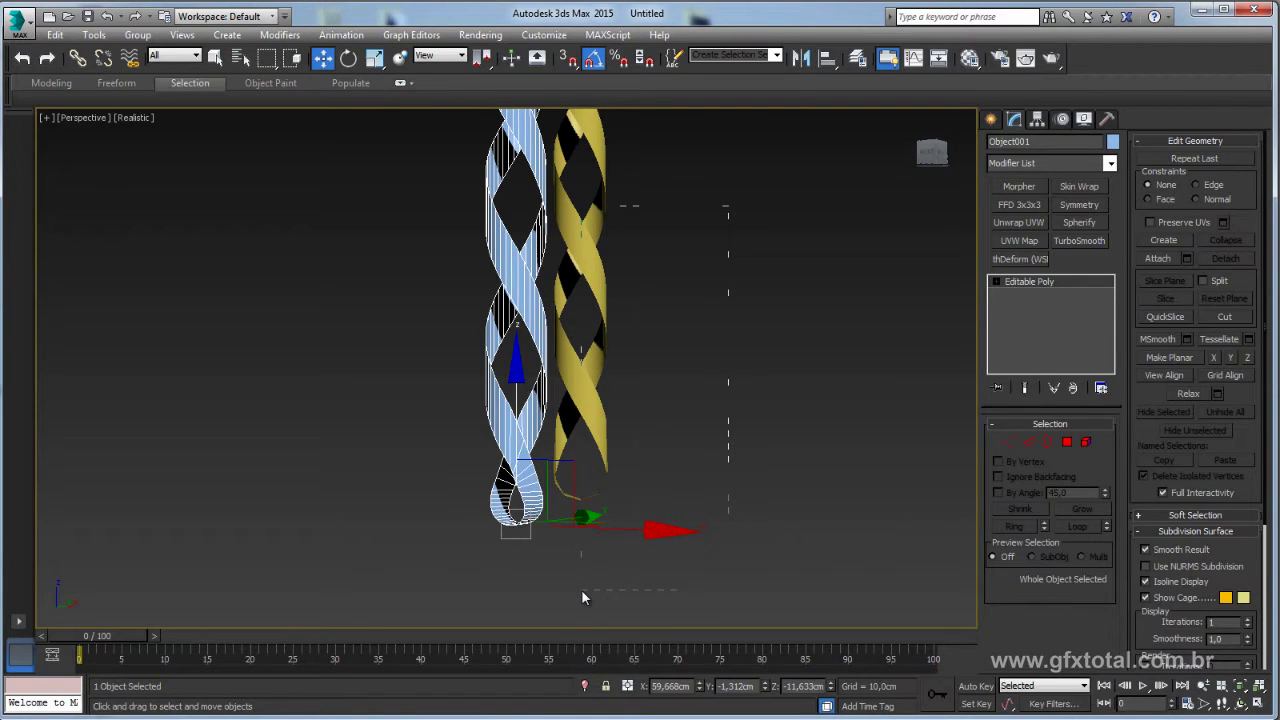
drag(581, 589, 653, 428)
mouse_move(581, 453)
mouse_down()
mouse_move(614, 451)
mouse_move(690, 405)
mouse_up()
click(690, 405)
Move the blue twisted ribbon onto the grid near the origin
mouse_move(651, 462)
alt+middle_down()
mouse_move(674, 380)
mouse_move(669, 463)
mouse_move(696, 421)
mouse_move(697, 329)
mouse_move(583, 371)
alt+middle_up()
click(660, 260)
alt+middle_drag(663, 394, 755, 458)
drag(755, 458, 649, 497)
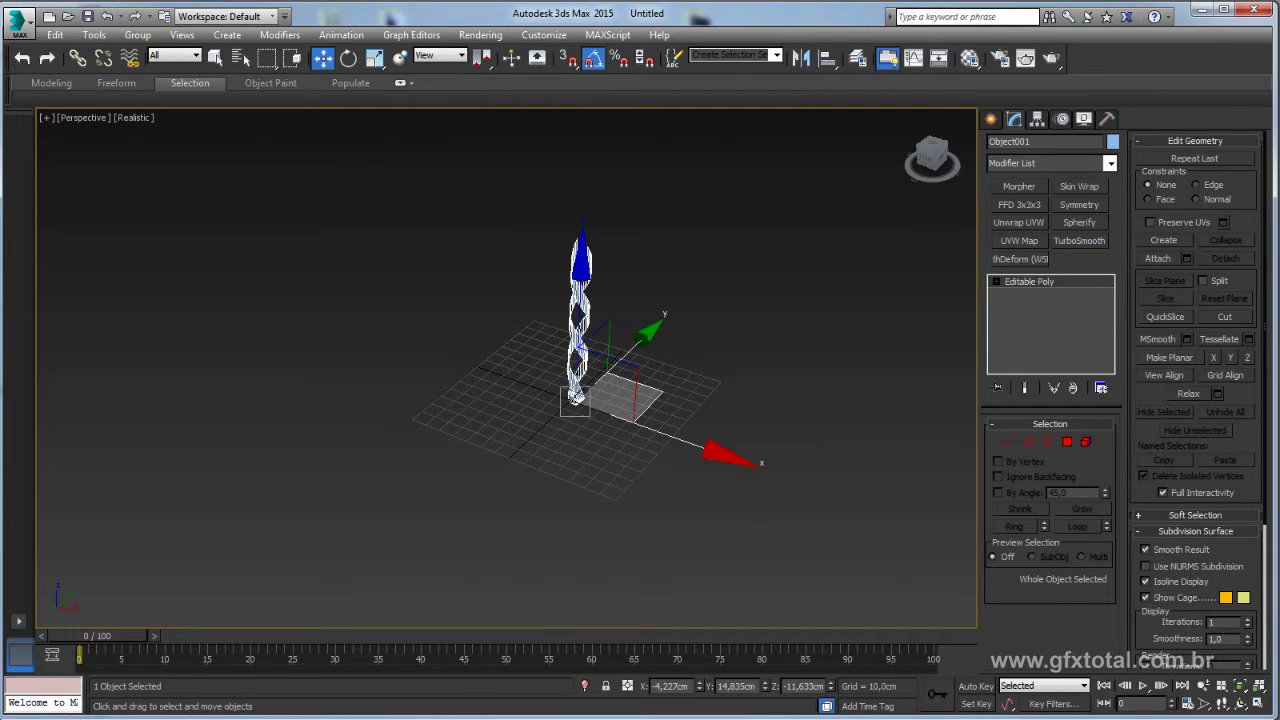
View the twisted-leg table photo, then bring mesa-watson (4) from the mesa DNA folder into Photoshop
key(alt+Tab)
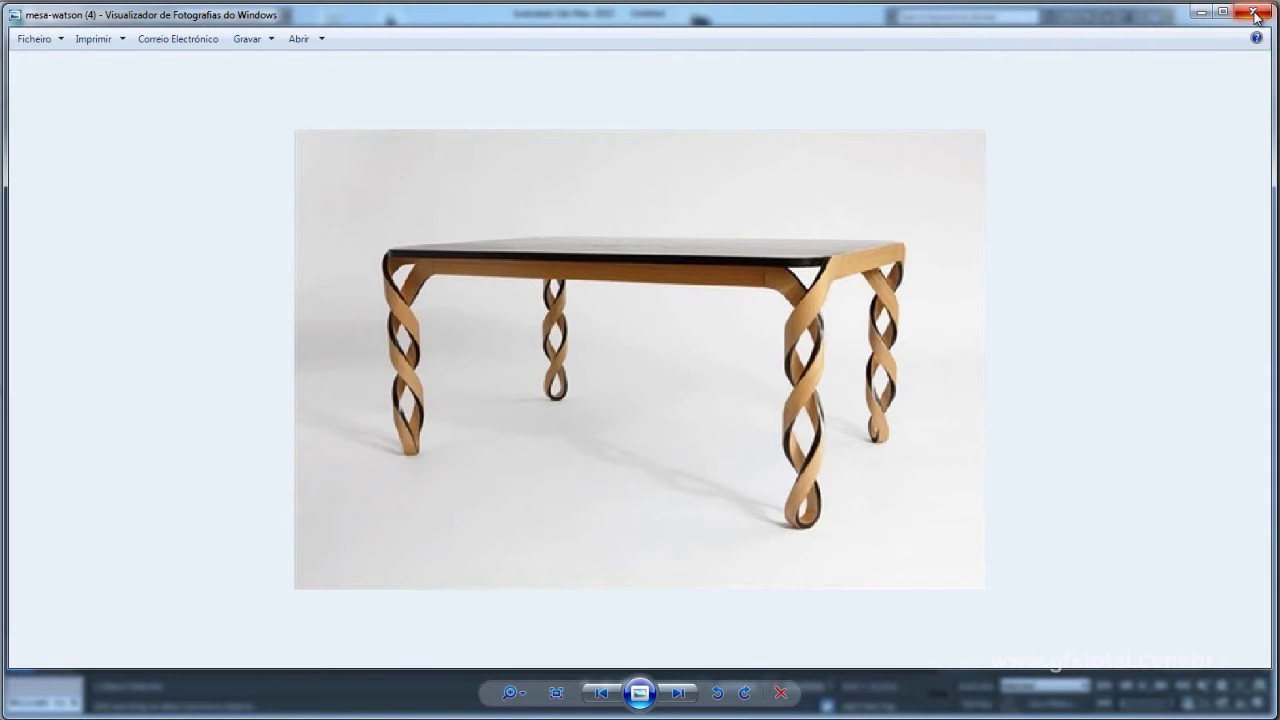
click(1253, 13)
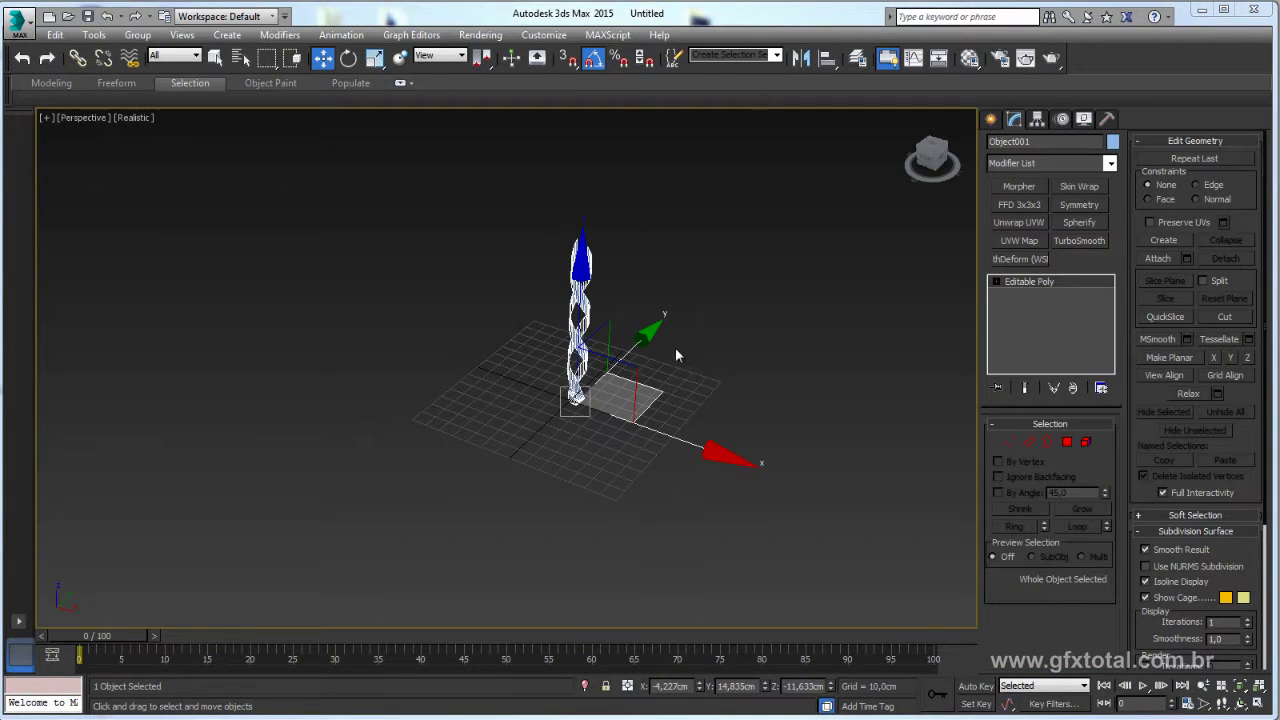
key(alt+Tab)
mouse_move(533, 221)
mouse_down()
mouse_move(643, 514)
mouse_move(649, 385)
mouse_up()
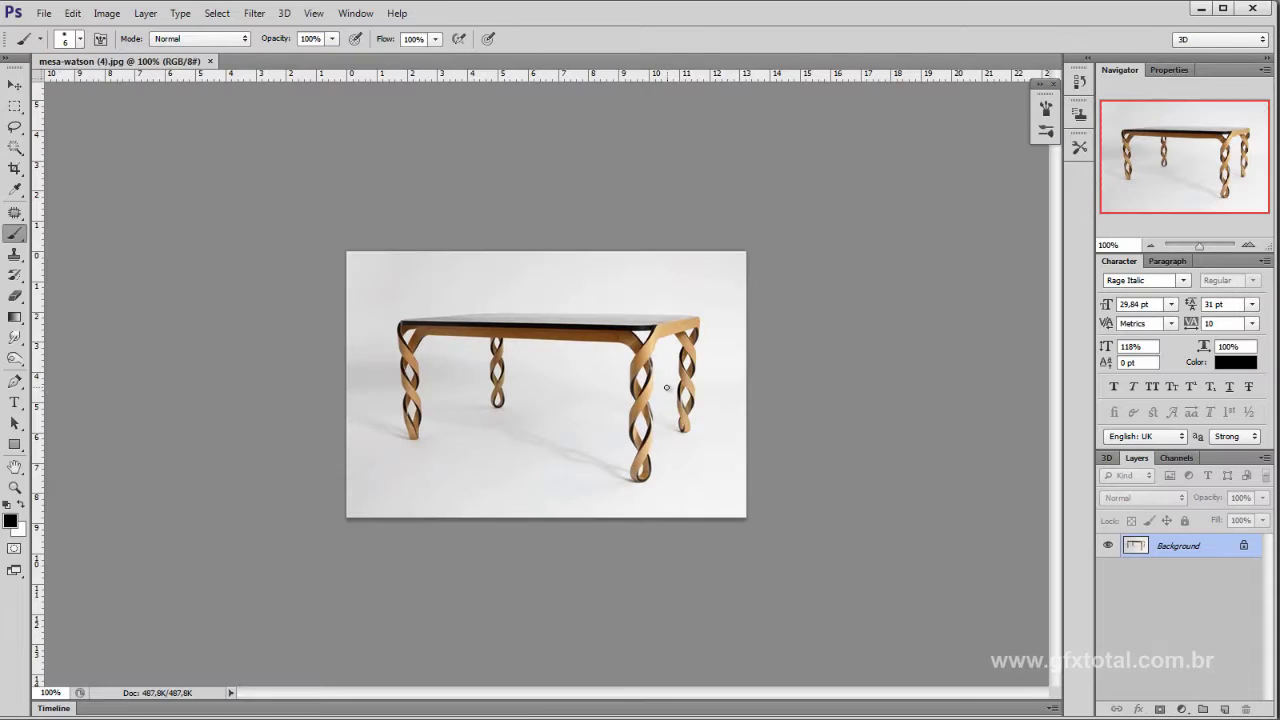
At 200% zoom, paint black arrows by four legs and two crossing diagonals between the legs
click(1247, 246)
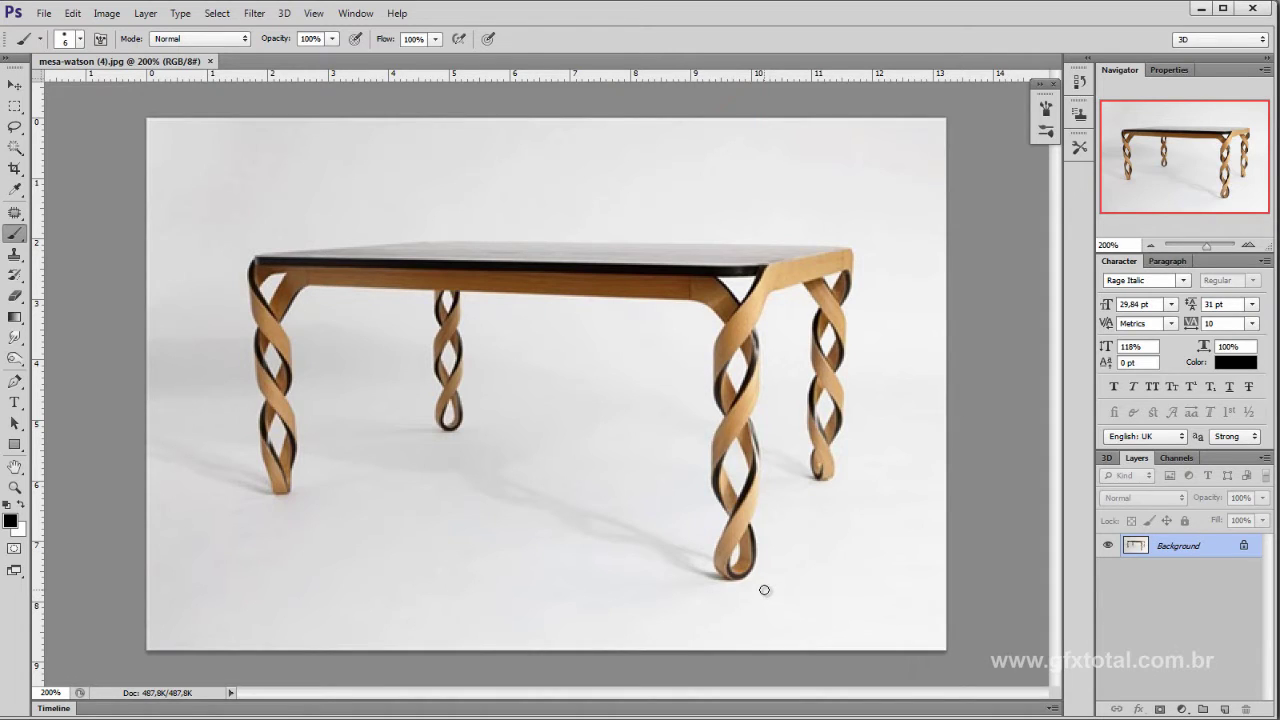
mouse_move(764, 590)
mouse_down()
mouse_move(810, 610)
mouse_move(788, 622)
mouse_up()
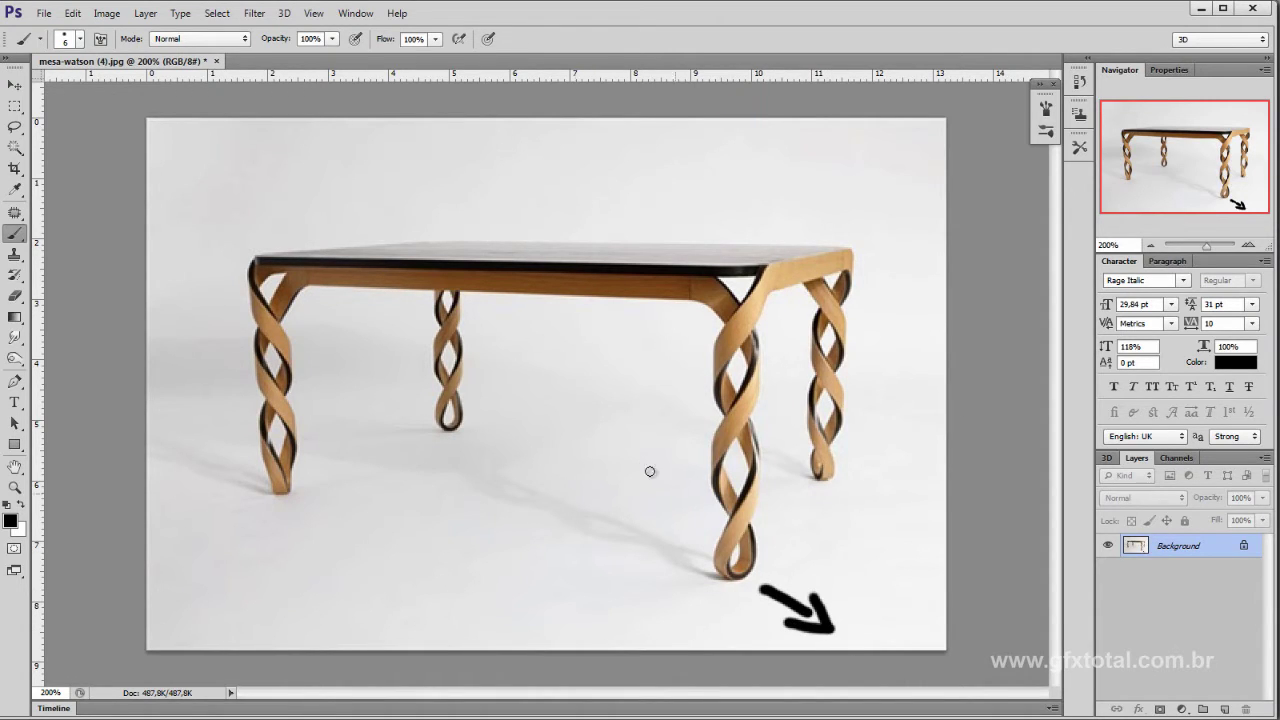
mouse_move(854, 468)
mouse_down()
mouse_move(886, 453)
mouse_move(886, 467)
mouse_up()
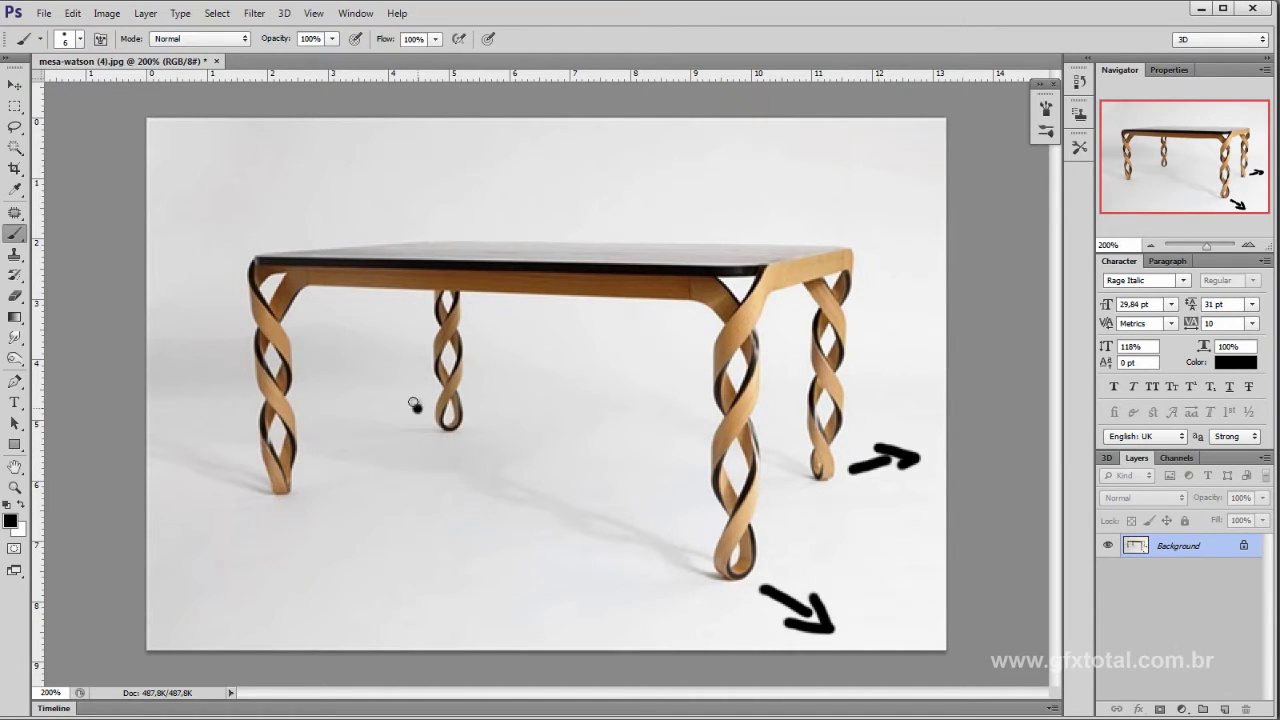
mouse_move(414, 406)
mouse_down()
mouse_move(394, 380)
mouse_move(430, 372)
mouse_up()
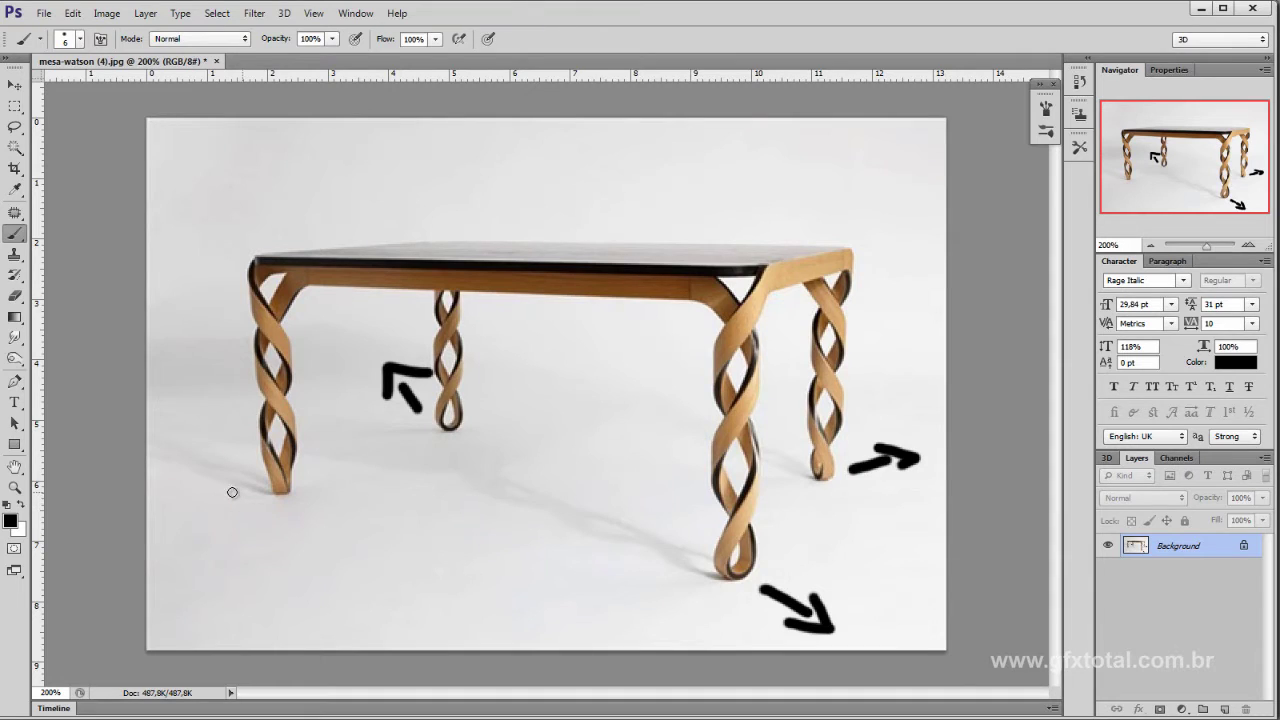
drag(246, 492, 188, 500)
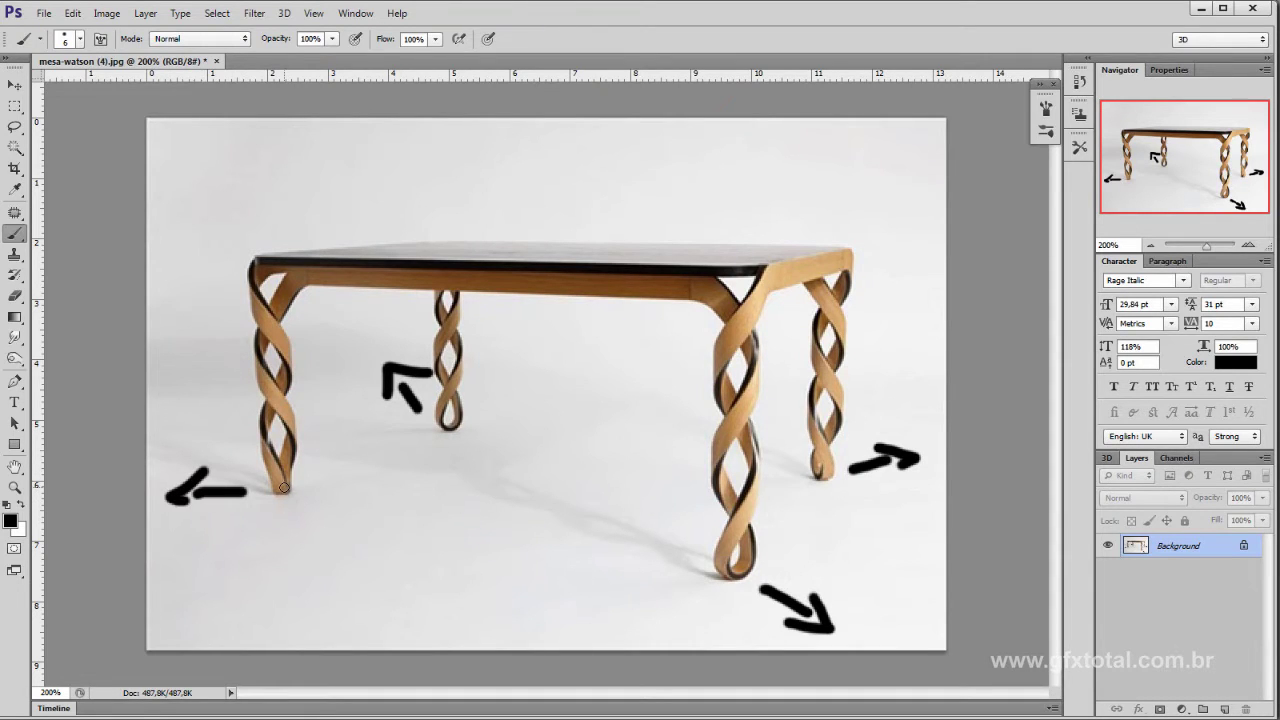
drag(288, 488, 842, 461)
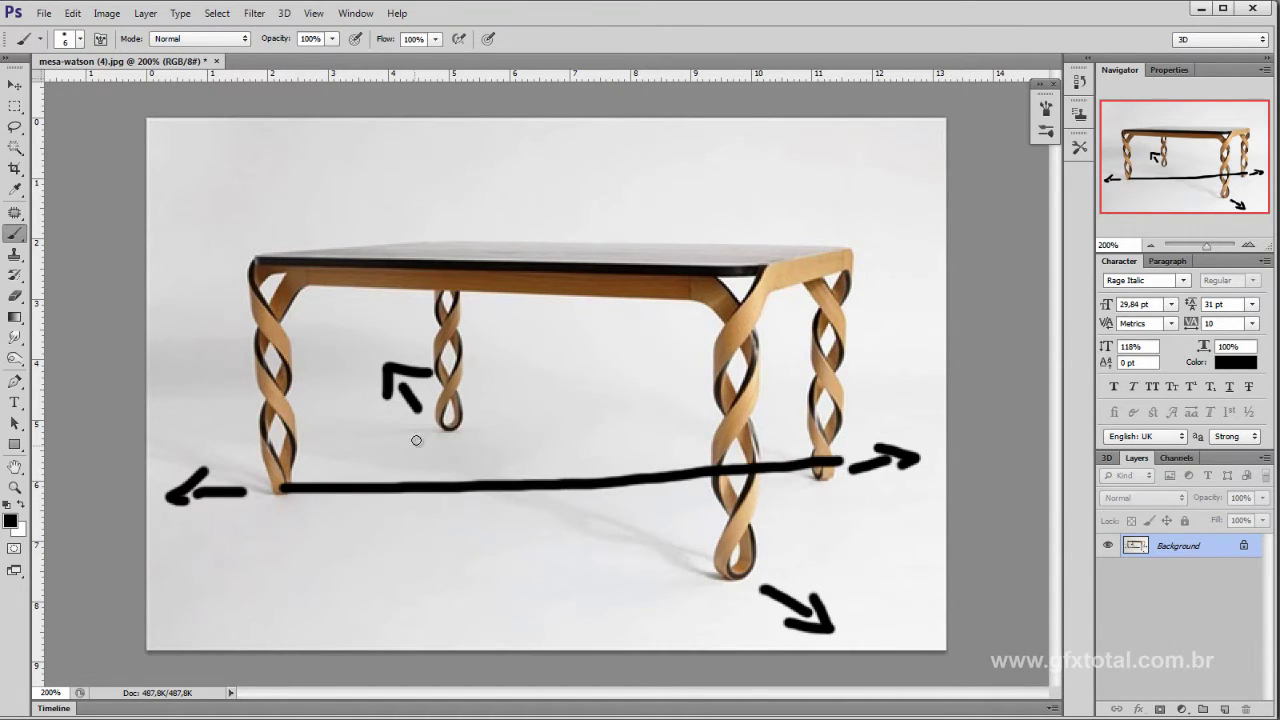
drag(450, 424, 742, 578)
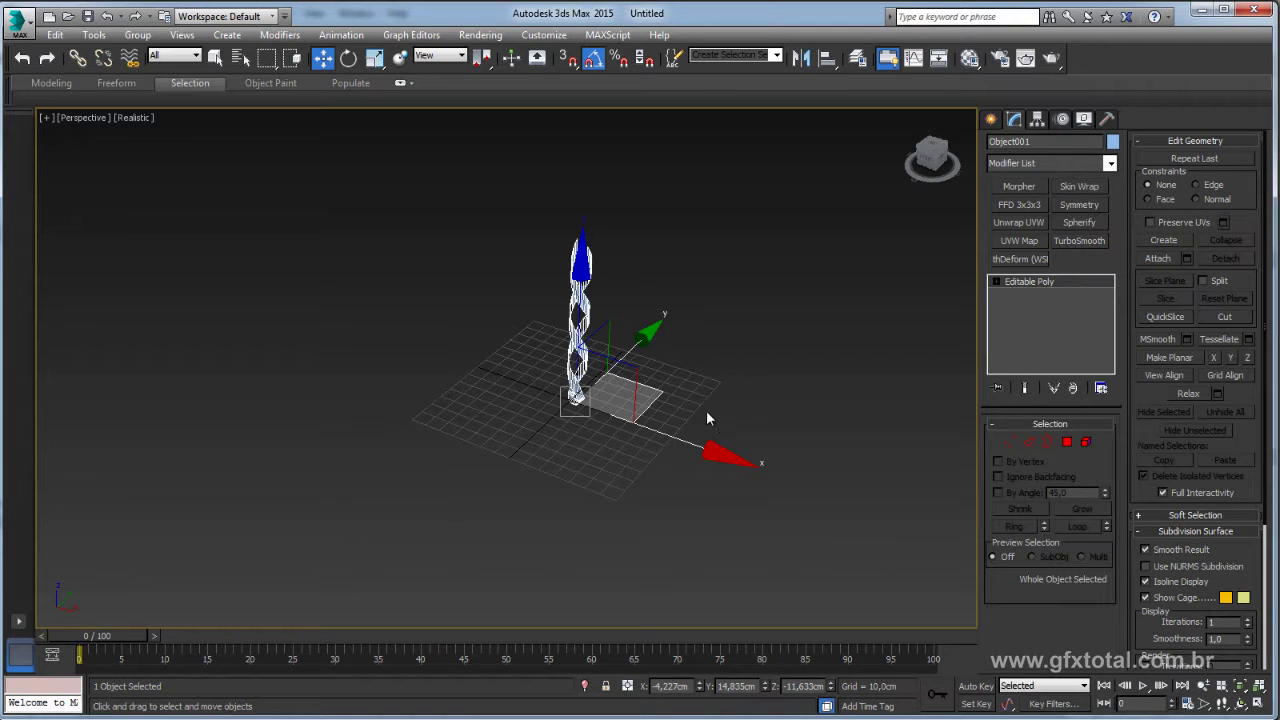
Create a flat box slab under the twisted ribbon
alt+middle_drag(707, 413, 790, 414)
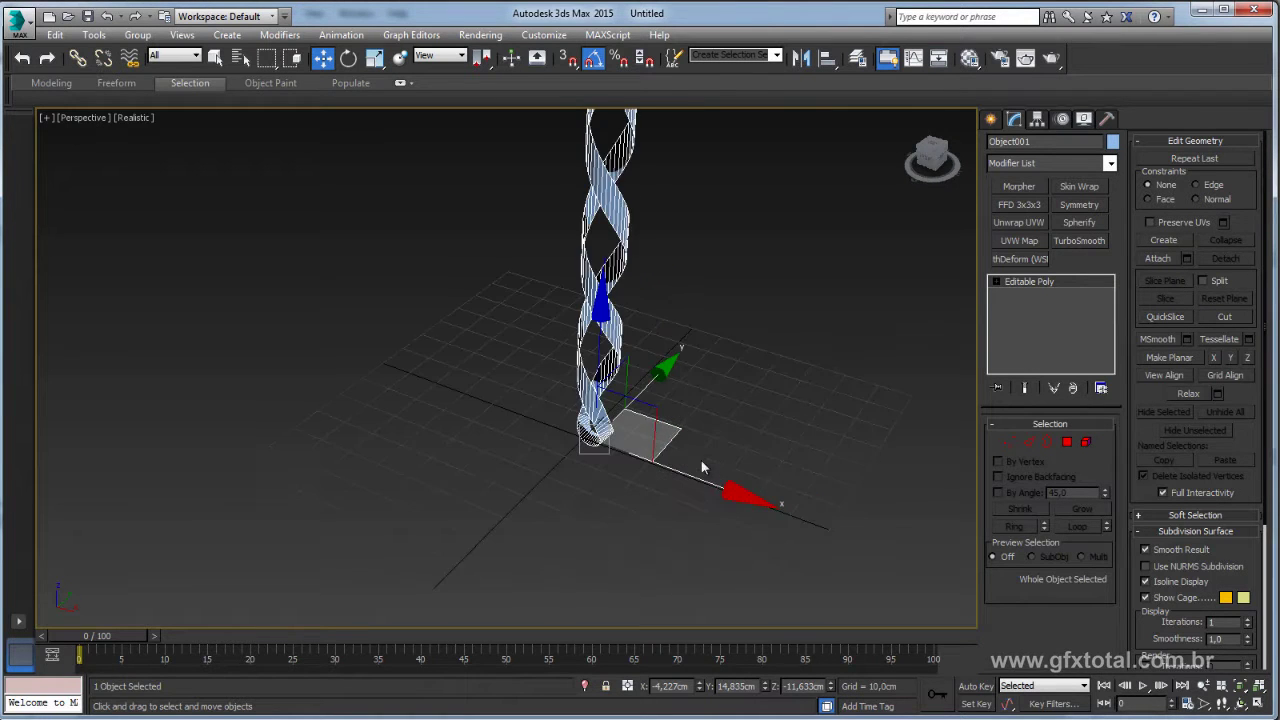
click(988, 120)
click(1019, 220)
scroll(563, 329, down, 3)
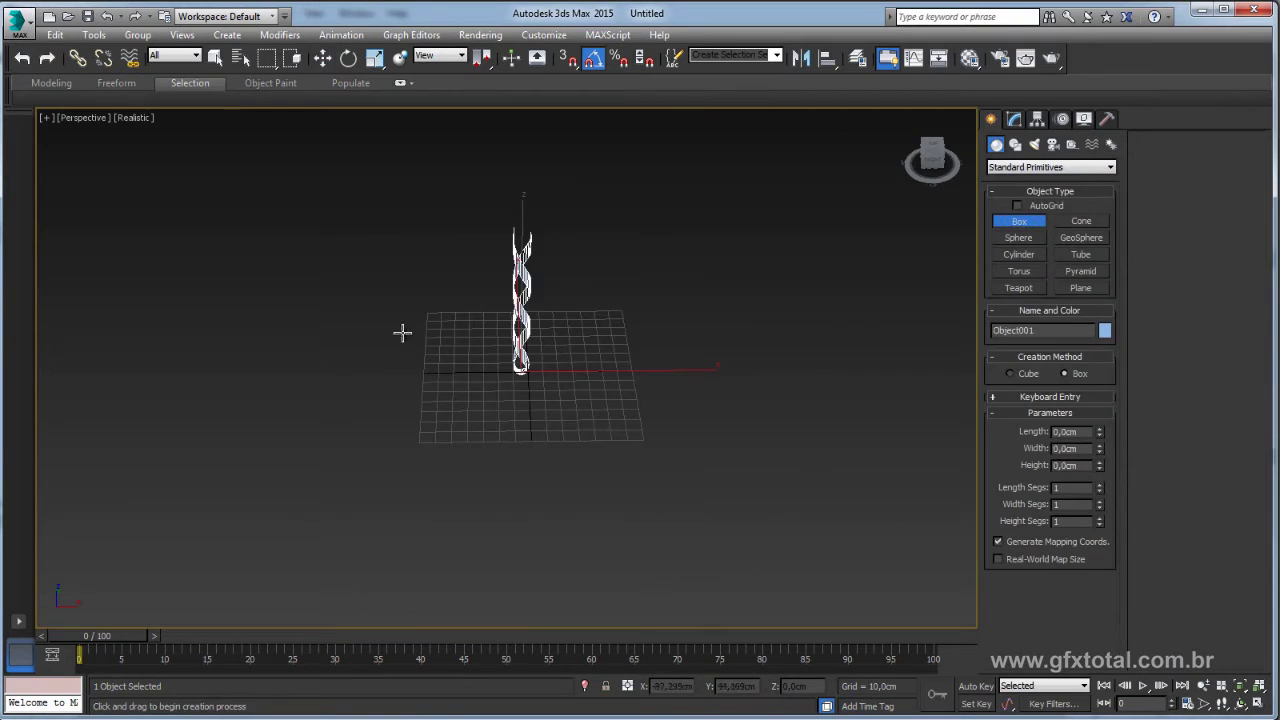
drag(400, 331, 607, 399)
click(634, 402)
Move the twisted ribbon onto the box's corner
key(w)
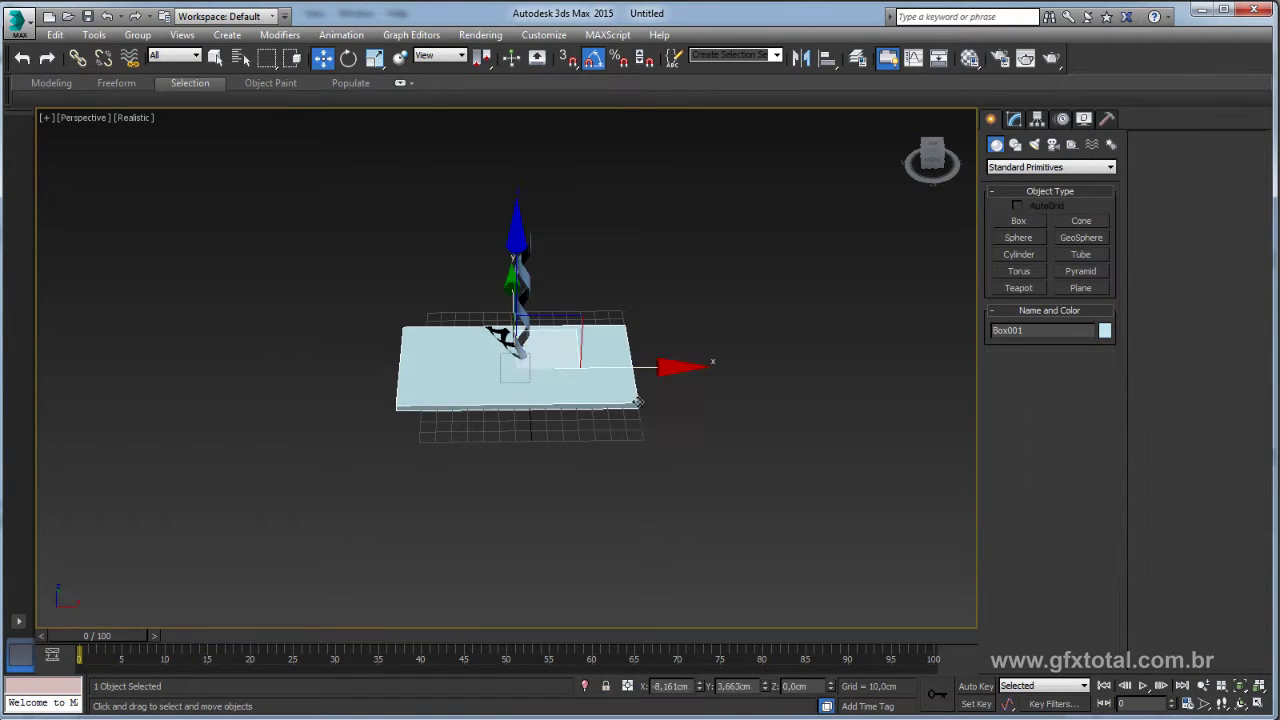
click(520, 335)
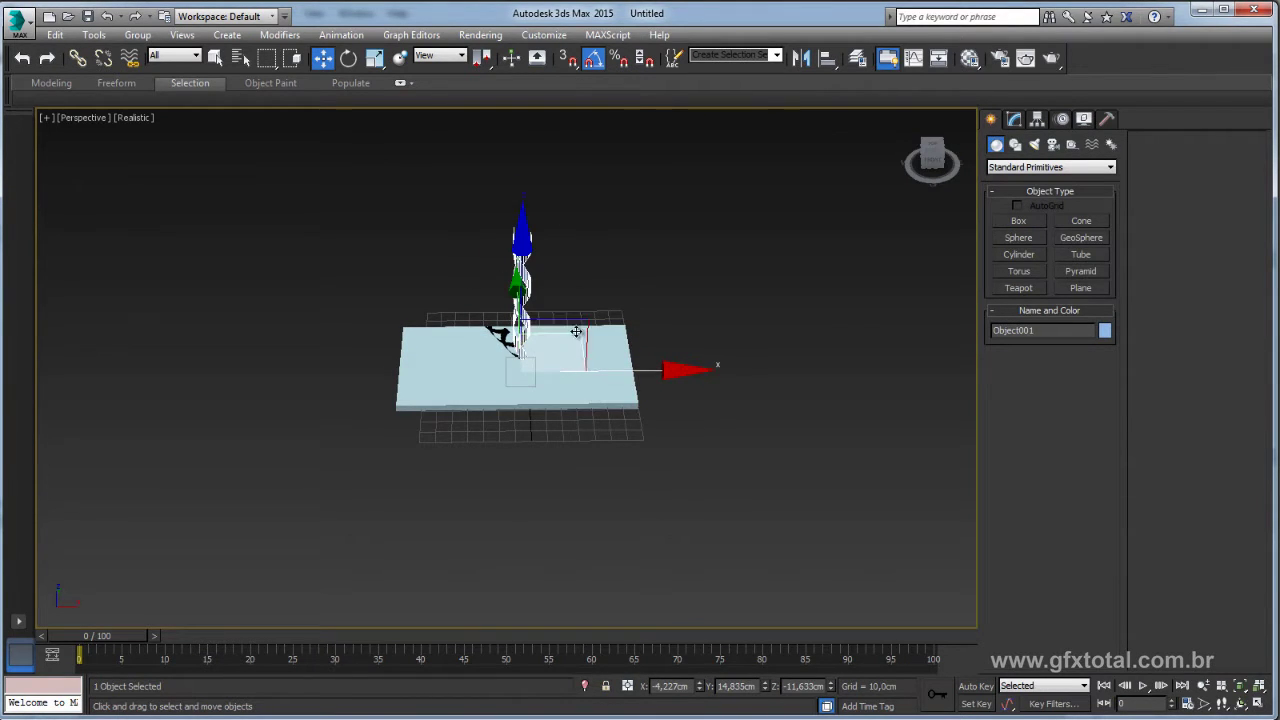
alt+middle_drag(584, 334, 584, 410)
drag(530, 295, 640, 382)
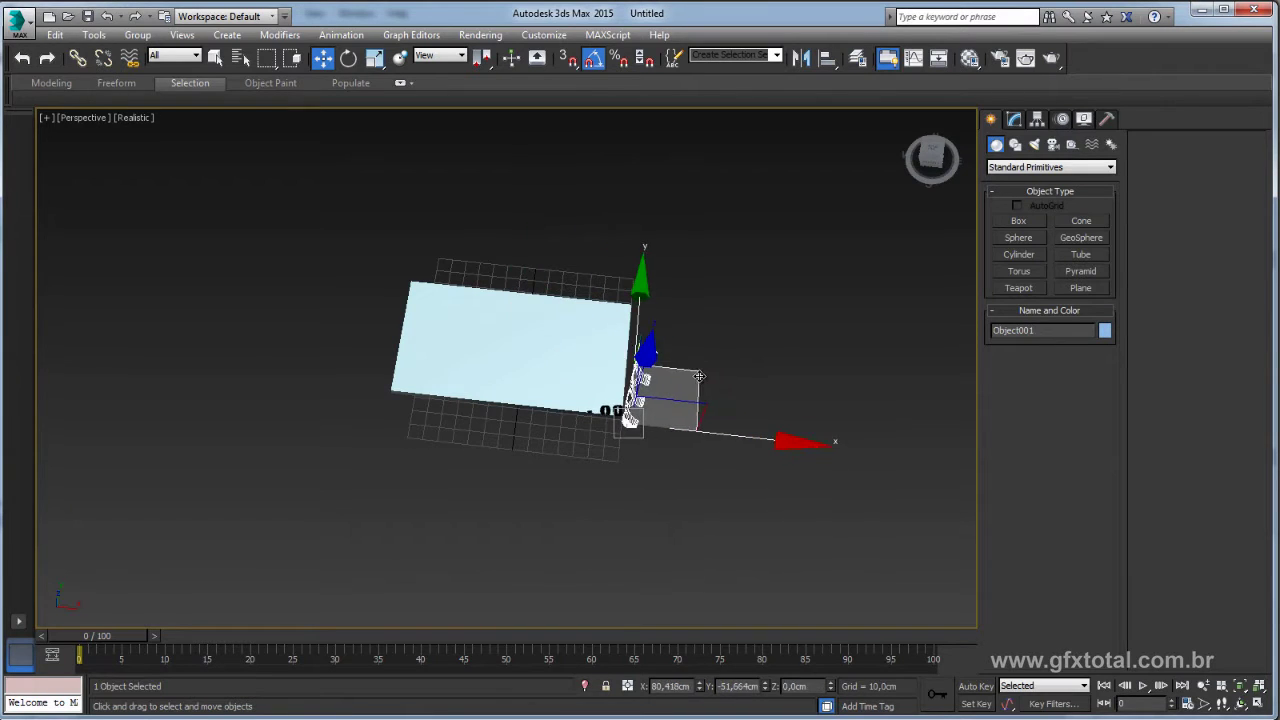
mouse_move(700, 392)
middle_down()
mouse_move(651, 388)
mouse_move(600, 414)
mouse_move(672, 485)
middle_up()
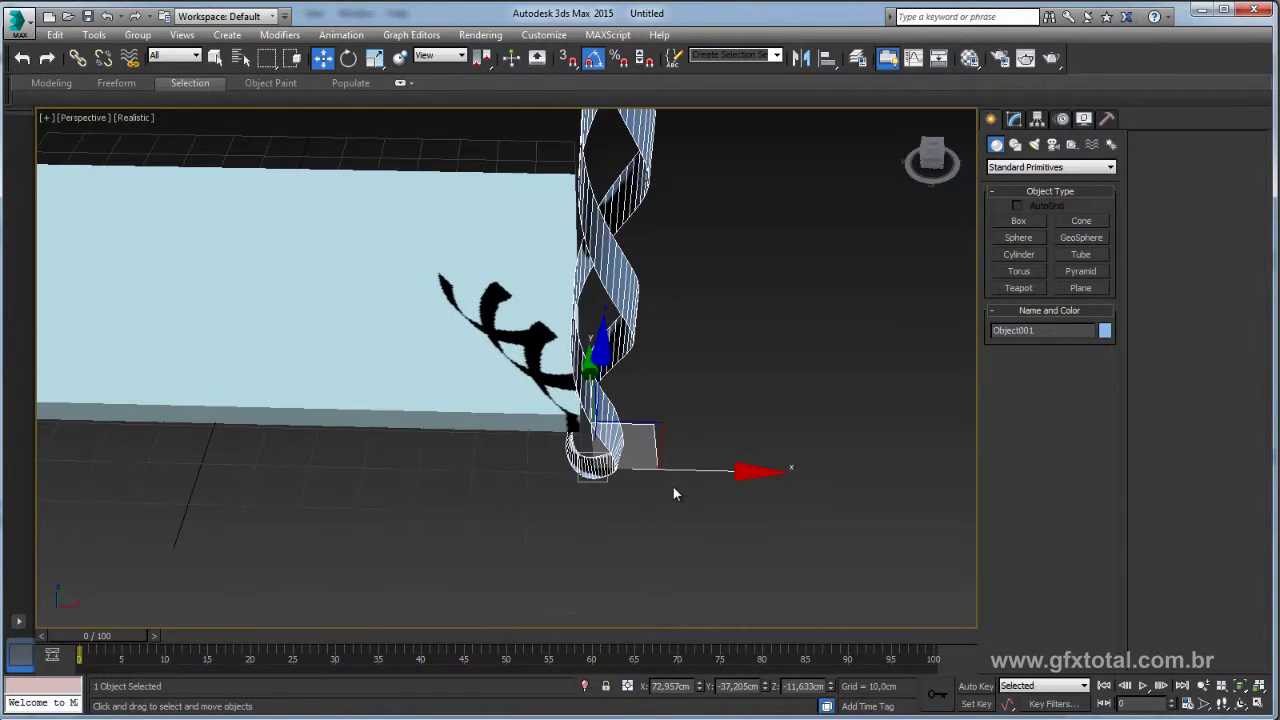
Rotate the ribbon about Z to line up with the box edge, and orbit to check
key(e)
drag(648, 579, 700, 562)
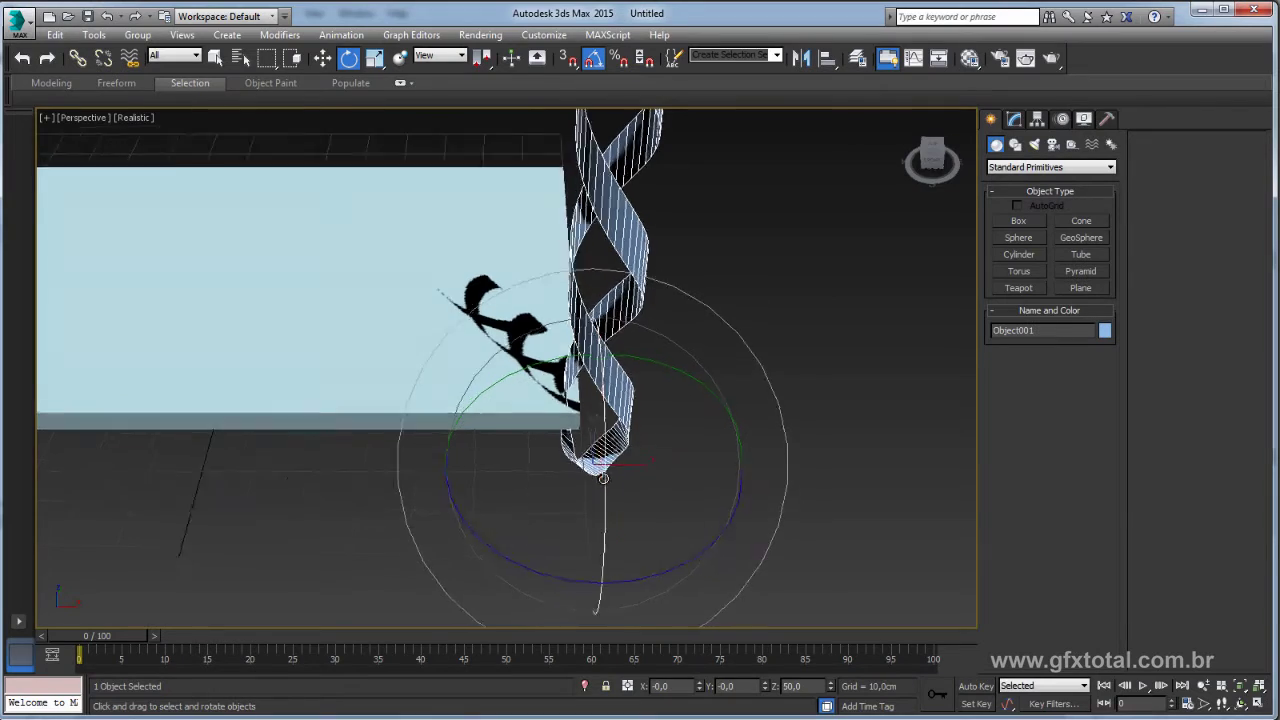
alt+middle_drag(700, 562, 620, 373)
key(w)
scroll(620, 373, up, 2)
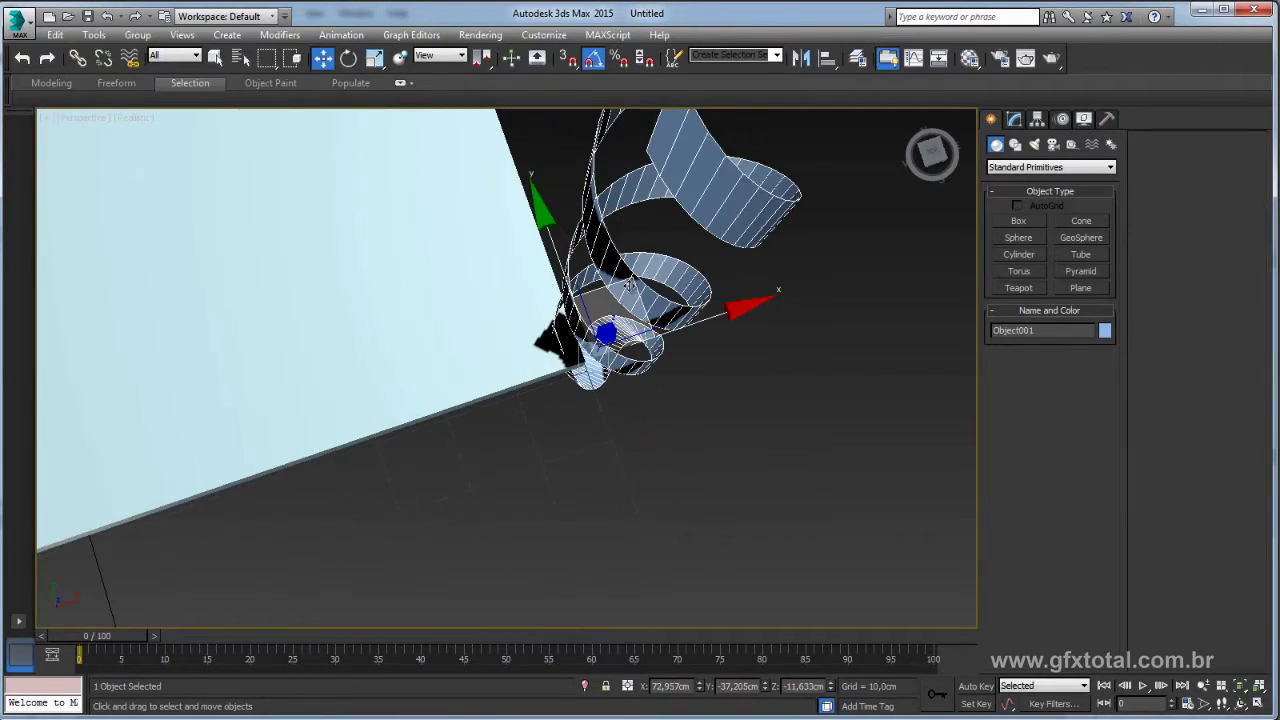
mouse_move(629, 284)
alt+middle_down()
mouse_move(695, 437)
mouse_move(674, 371)
mouse_move(698, 427)
mouse_move(626, 434)
mouse_move(742, 449)
mouse_move(809, 438)
mouse_move(643, 429)
mouse_move(686, 486)
mouse_move(692, 446)
mouse_move(760, 480)
alt+middle_up()
scroll(695, 437, down, 5)
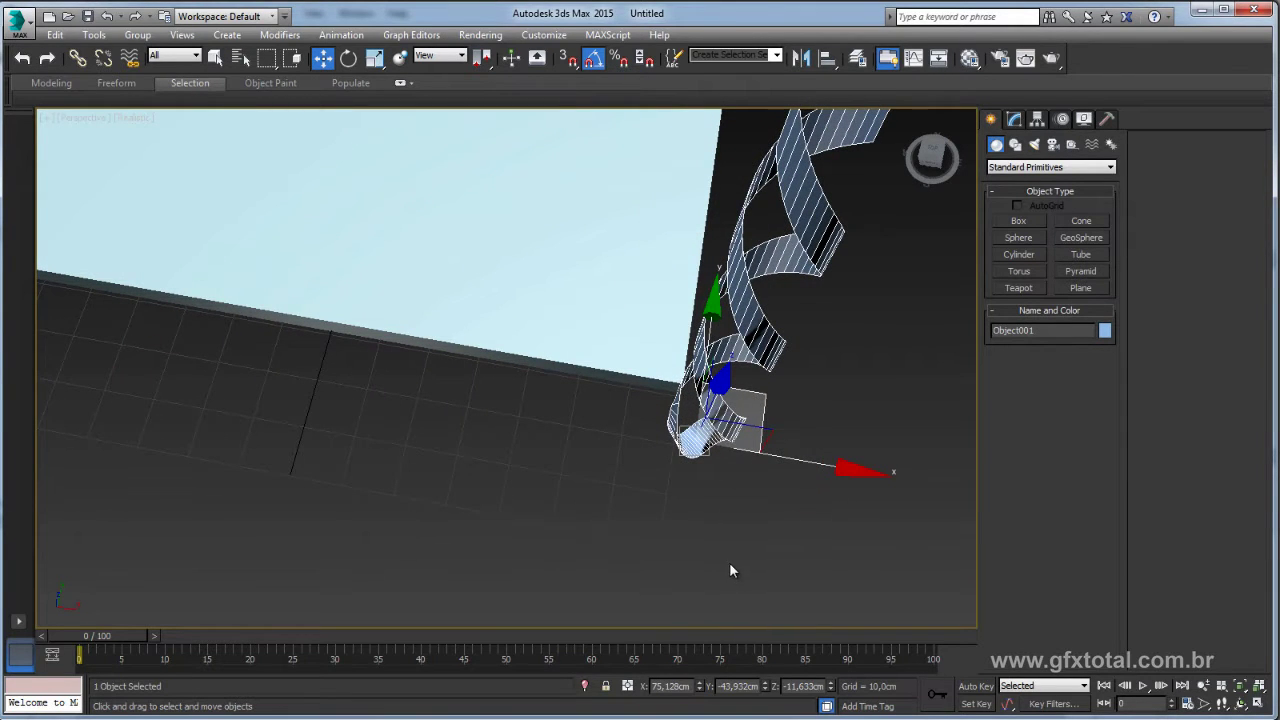
middle_drag(730, 570, 715, 561)
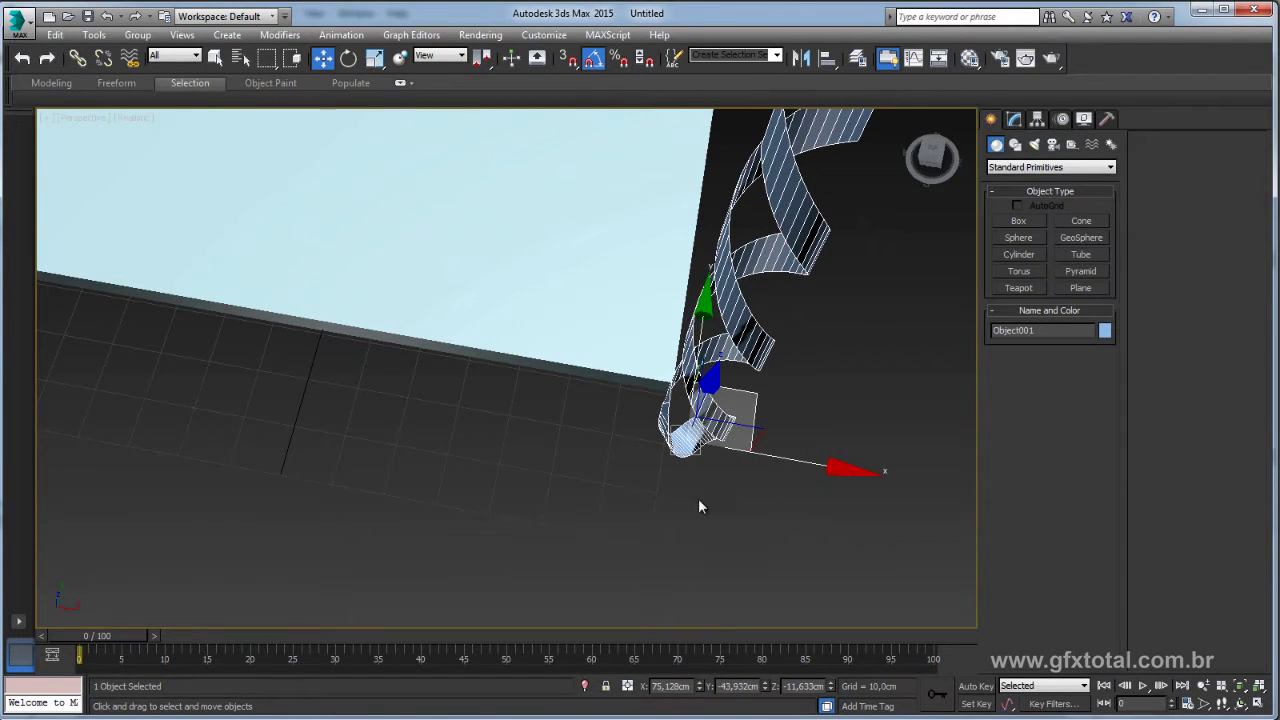
mouse_move(699, 501)
alt+middle_down()
mouse_move(709, 569)
mouse_move(711, 508)
mouse_move(730, 475)
alt+middle_up()
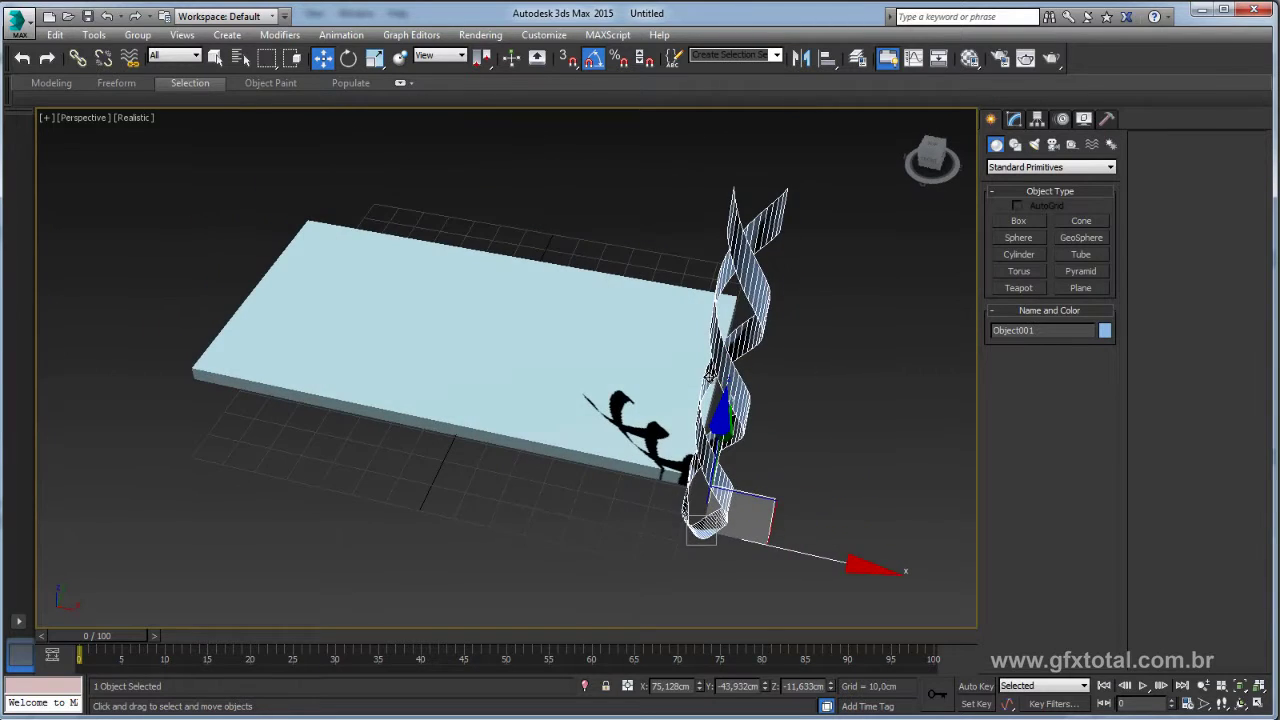
mouse_move(755, 318)
alt+middle_down()
mouse_move(770, 300)
mouse_move(781, 328)
alt+middle_up()
Show the ribbon's modifier stack, then view mesa-watson (4) in Photo Viewer and close it
click(1015, 119)
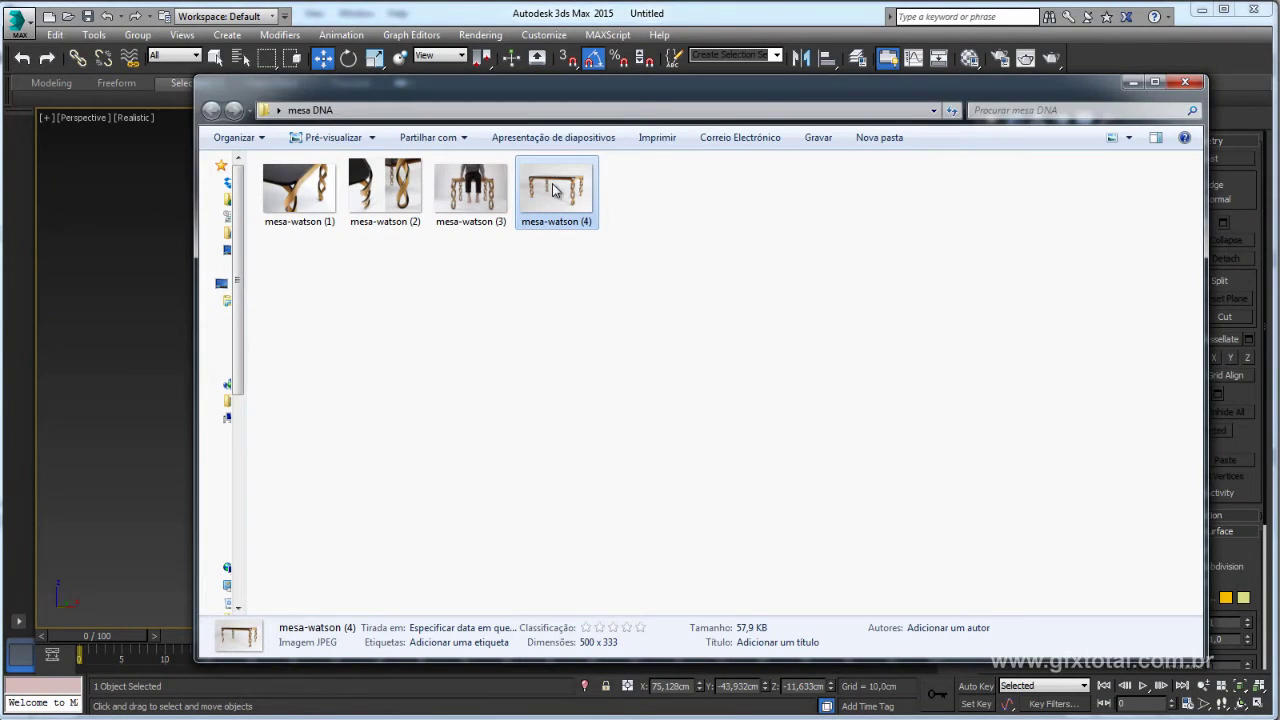
double_click(555, 190)
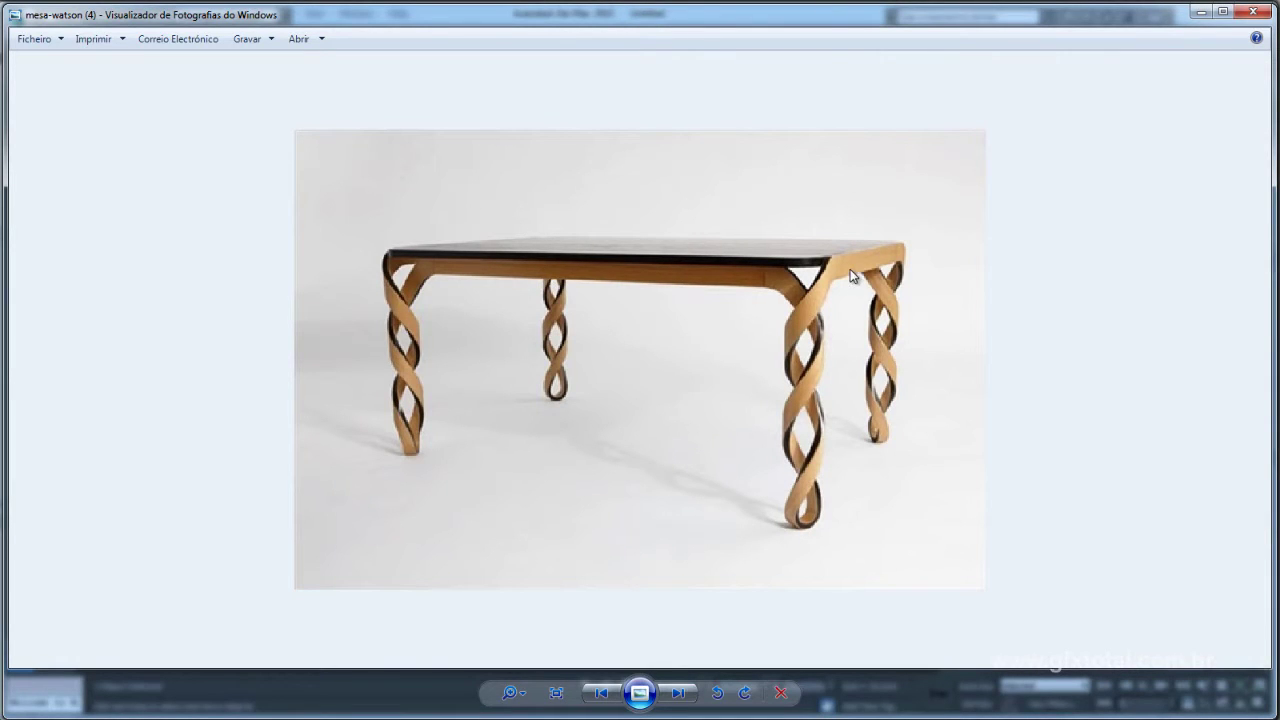
click(1240, 15)
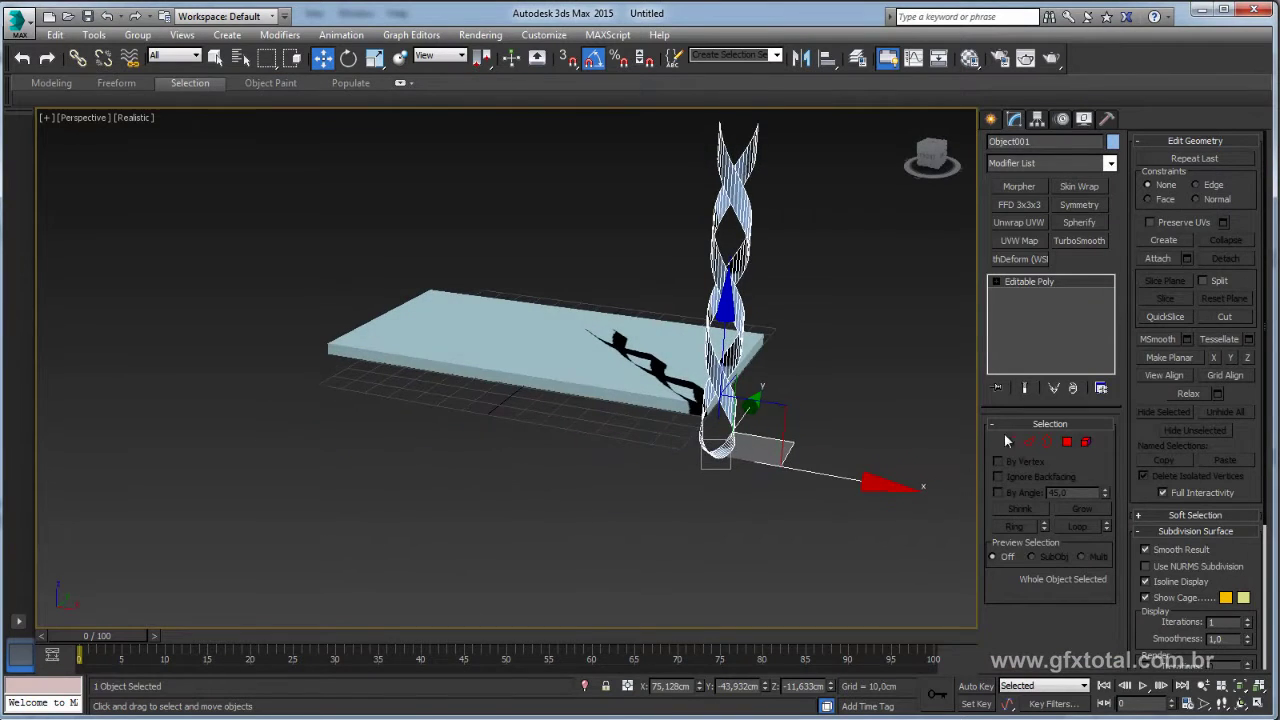
Mirror the ribbon leg across the X axis with No Clone
scroll(870, 447, up, 1)
scroll(870, 447, up, 1)
scroll(870, 447, up, 1)
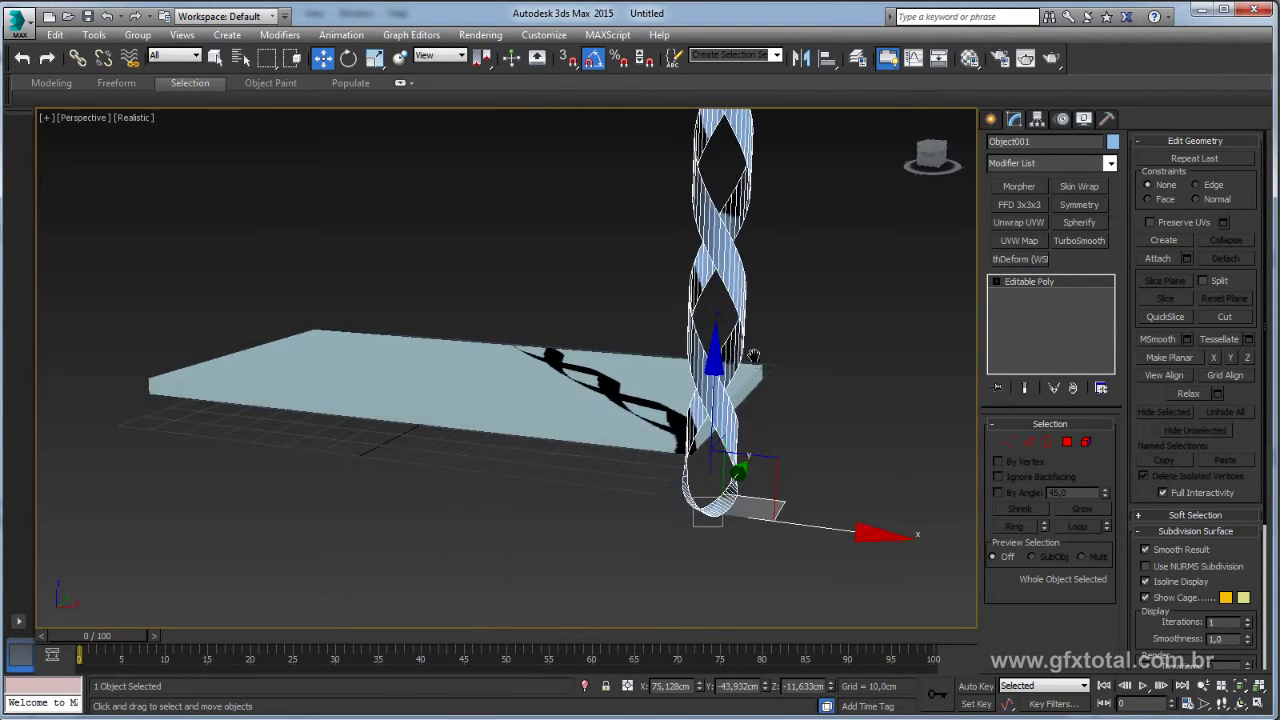
scroll(870, 447, up, 1)
alt+middle_drag(703, 427, 673, 212)
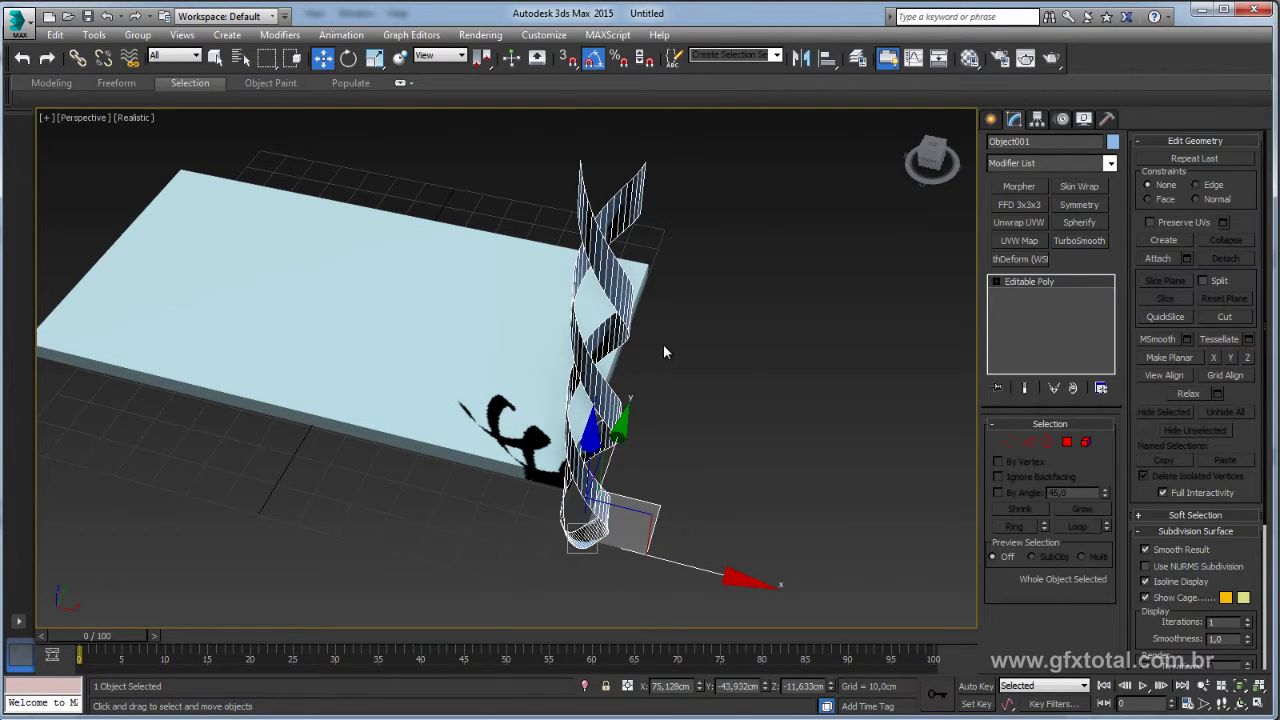
click(805, 60)
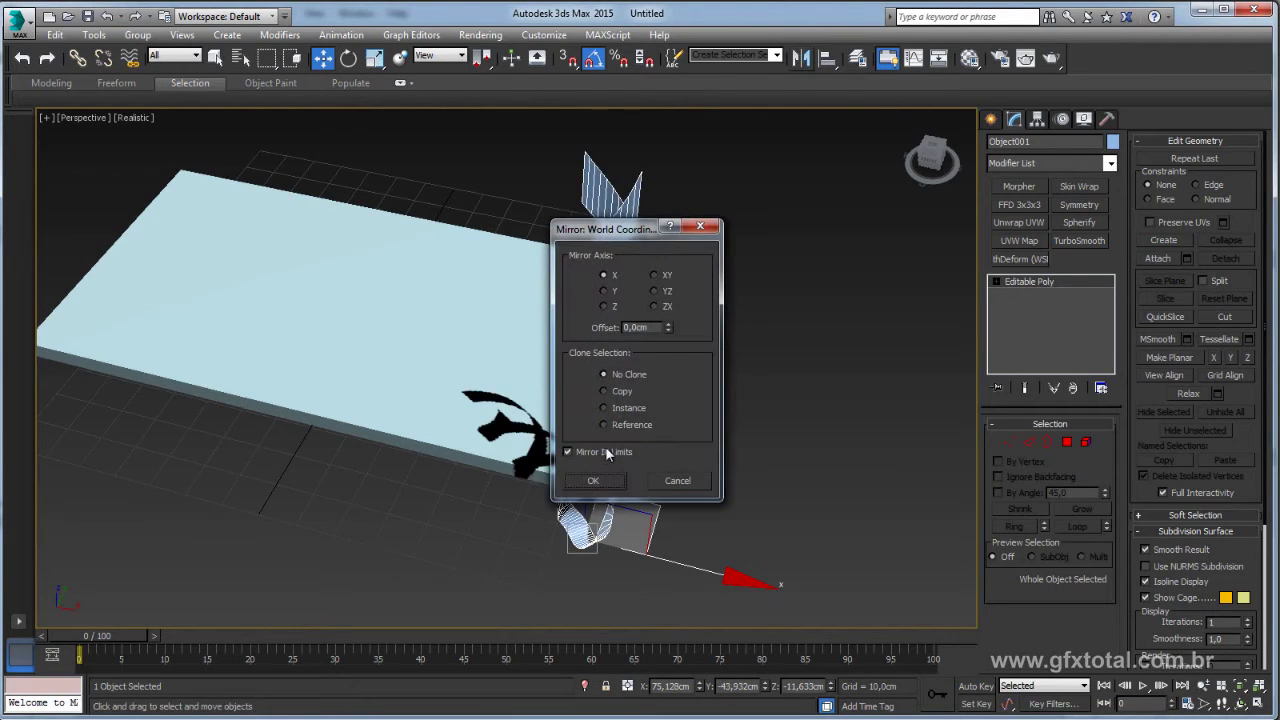
click(593, 481)
Rotate the ribbon 20° about its vertical Z axis
mouse_move(677, 429)
alt+middle_down()
mouse_move(657, 391)
mouse_move(658, 467)
mouse_move(652, 437)
alt+middle_up()
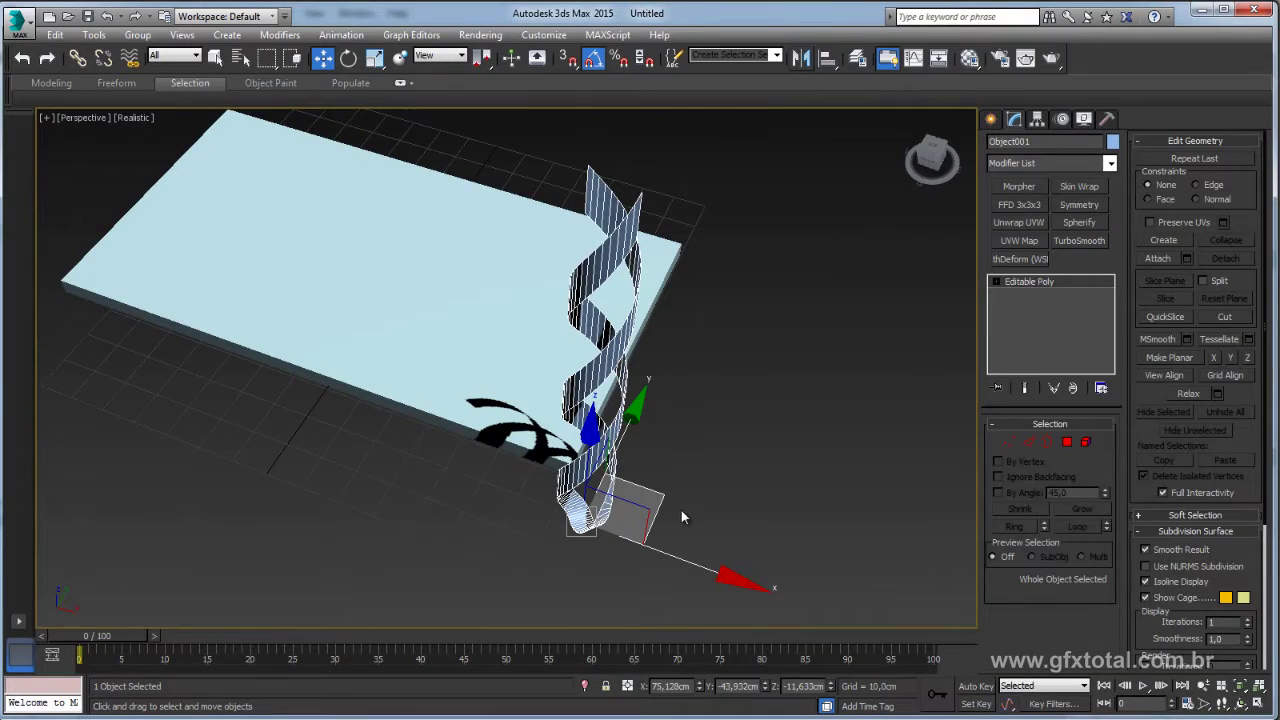
key(e)
alt+middle_drag(640, 557, 657, 514)
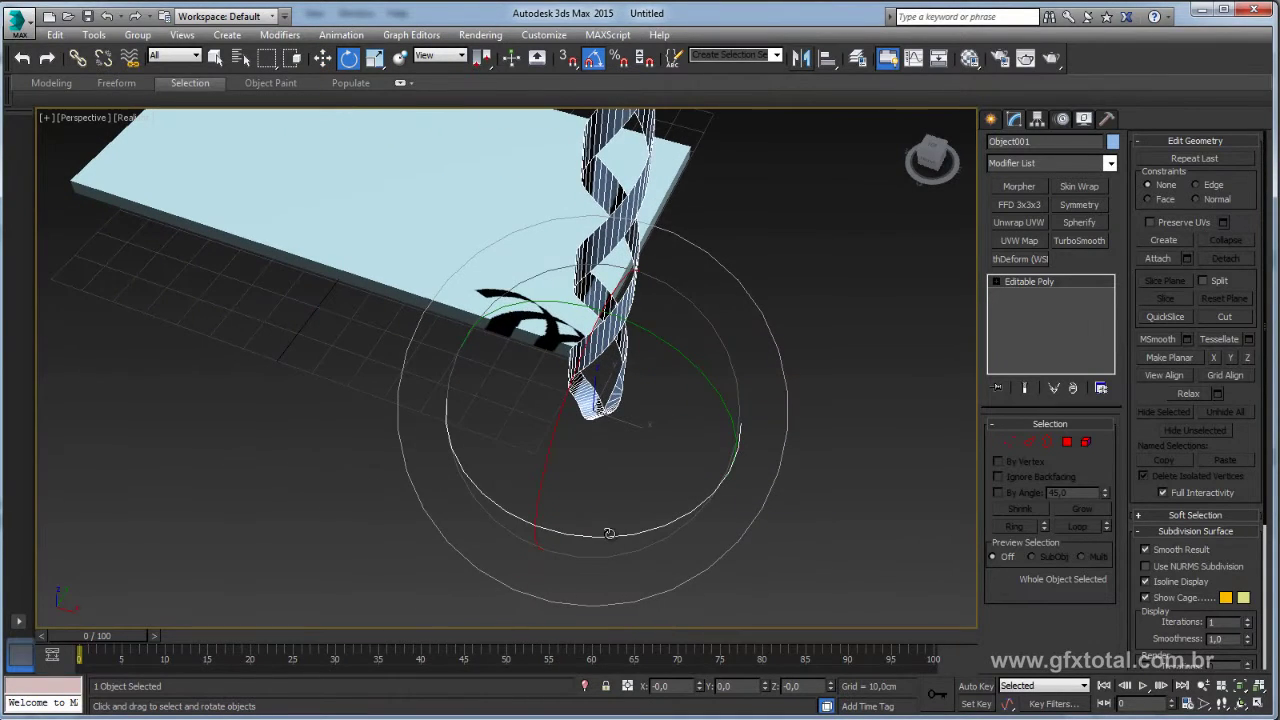
drag(609, 533, 637, 526)
mouse_move(637, 526)
alt+middle_down()
mouse_move(640, 429)
mouse_move(665, 324)
mouse_move(631, 533)
alt+middle_up()
drag(631, 533, 643, 534)
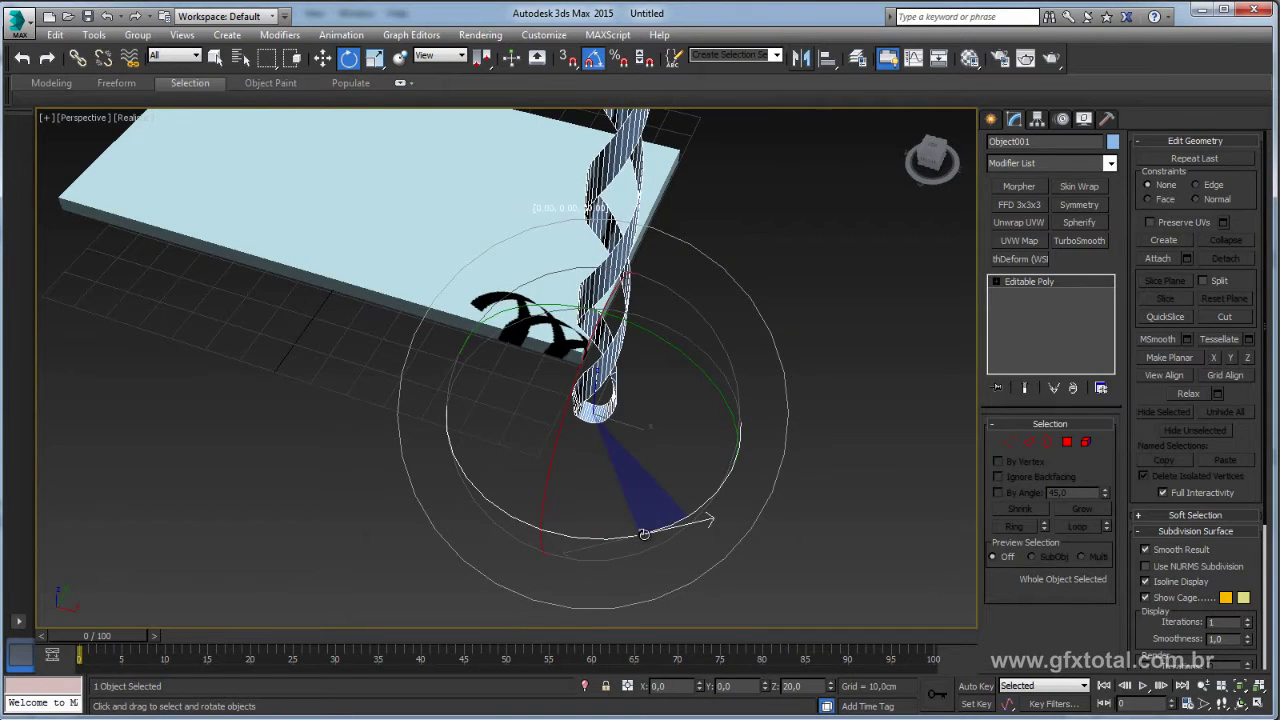
mouse_move(643, 534)
alt+middle_down()
mouse_move(683, 394)
mouse_move(651, 366)
alt+middle_up()
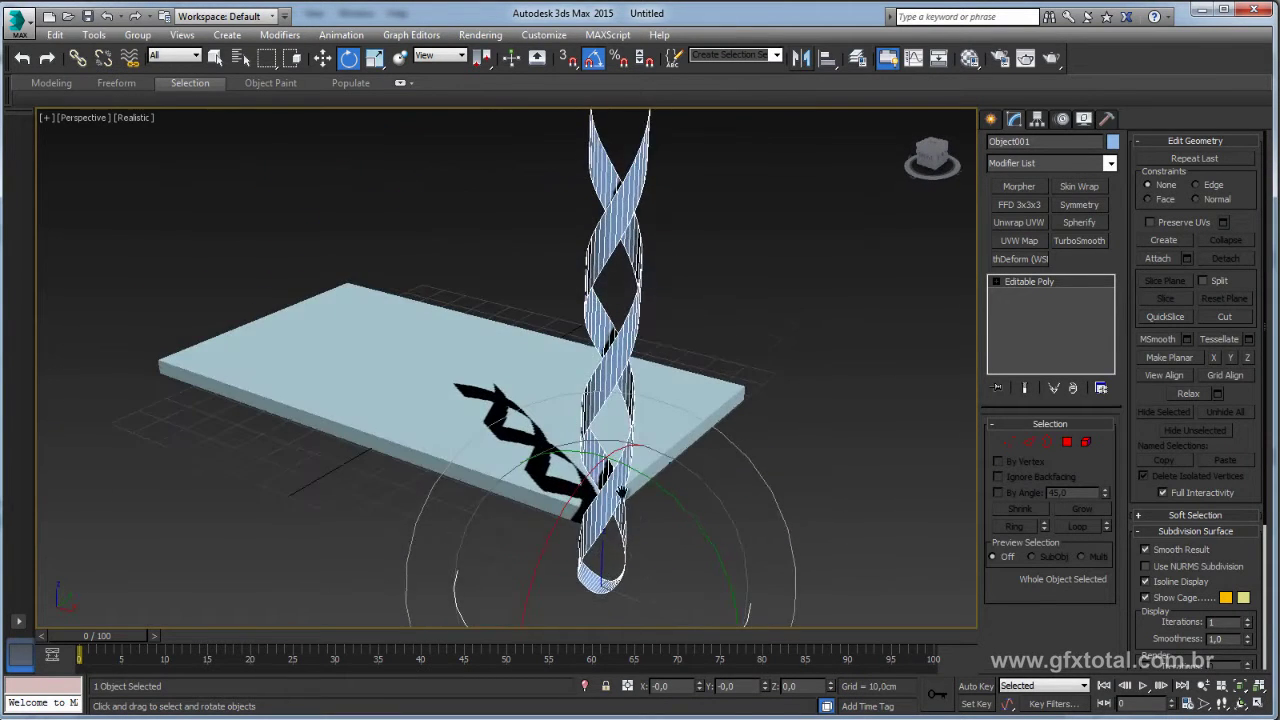
In Polygon mode, select and grow polygons at the helix top, then clear the selection
alt+middle_drag(620, 491, 563, 492)
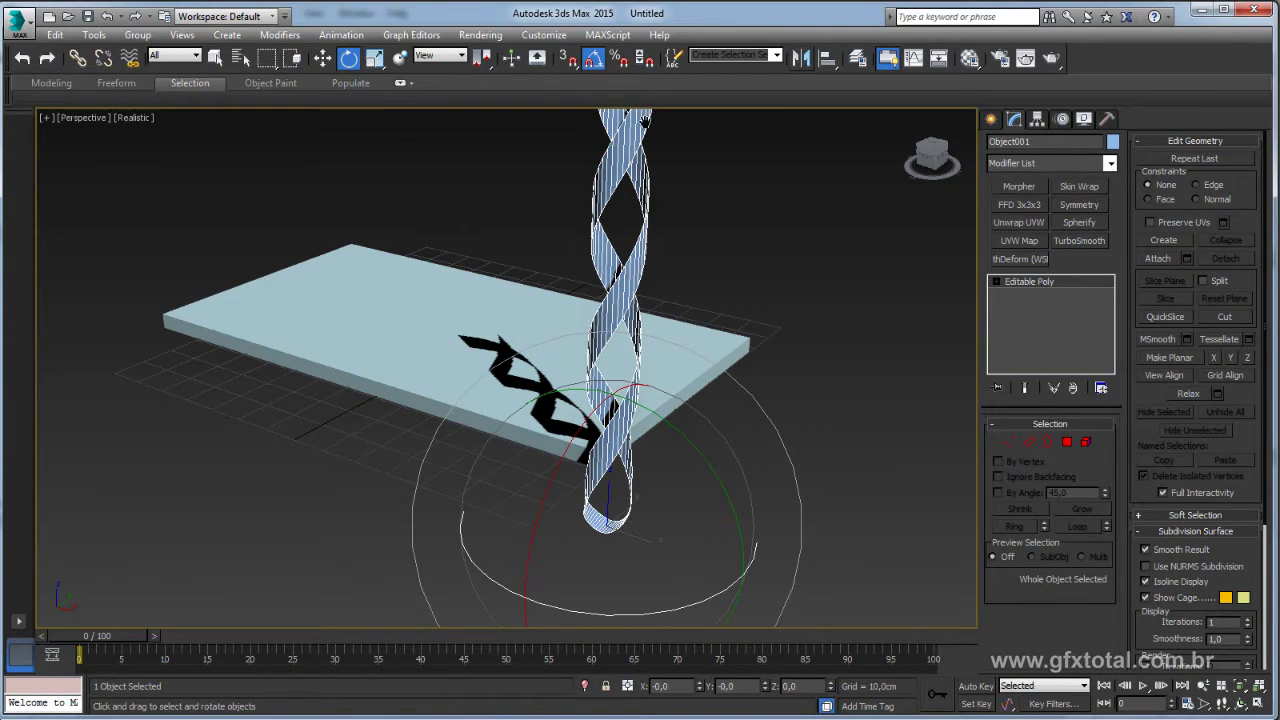
alt+middle_drag(645, 120, 632, 328)
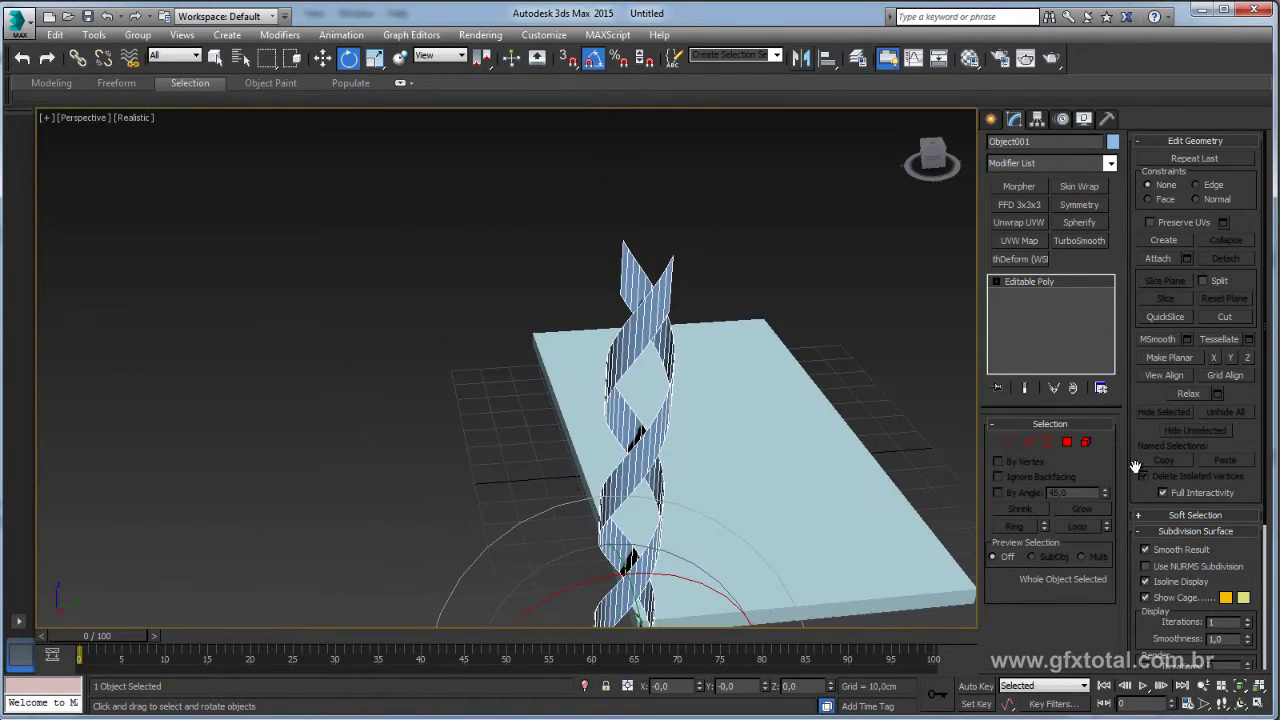
click(1068, 443)
click(676, 297)
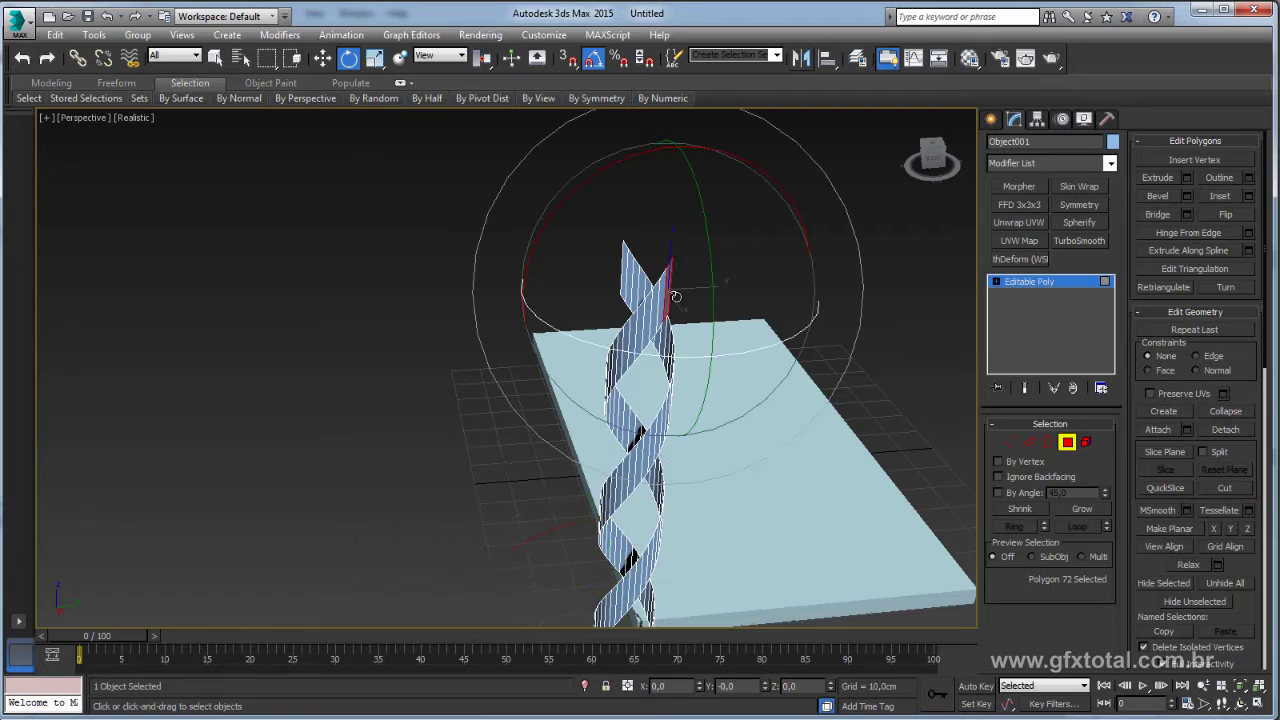
click(1081, 505)
mouse_move(779, 340)
alt+middle_down()
mouse_move(779, 387)
mouse_move(715, 329)
mouse_move(786, 296)
mouse_move(697, 218)
mouse_move(741, 233)
alt+middle_up()
click(715, 329)
Reselect the polygons at the ribbon's top end and grow that selection
scroll(703, 429, down, 5)
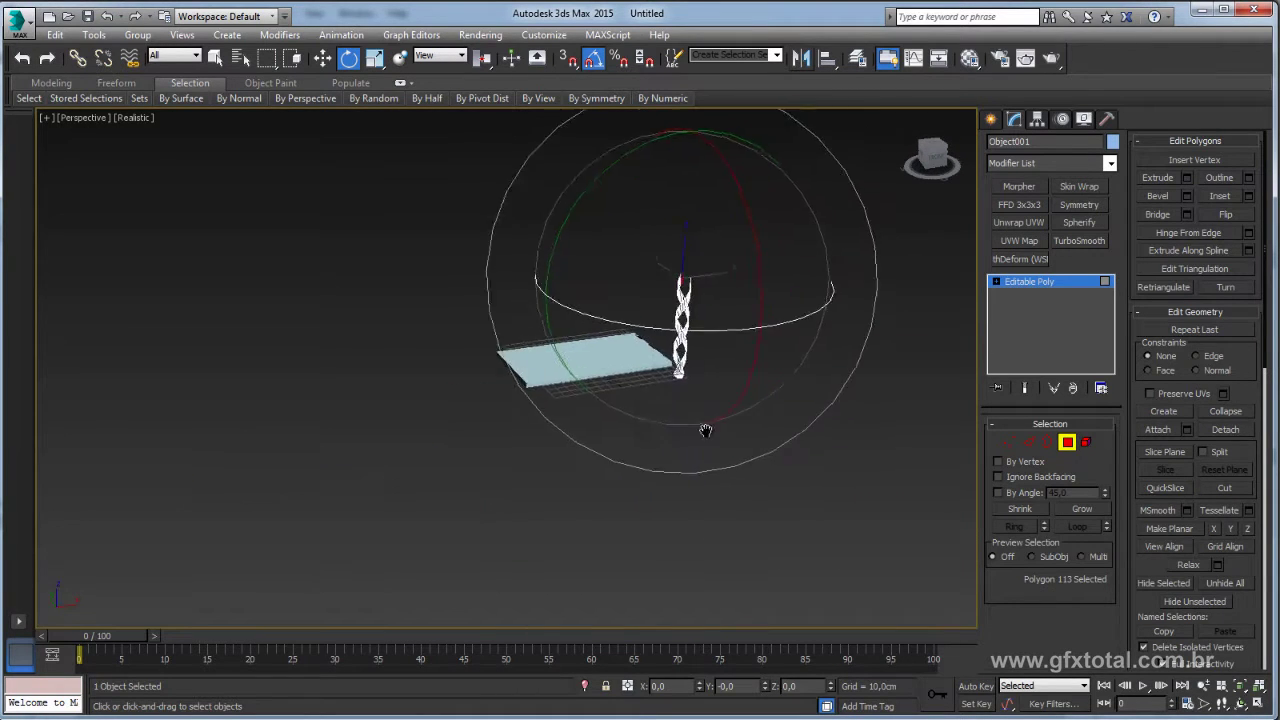
scroll(703, 429, up, 5)
scroll(640, 450, up, 3)
scroll(622, 492, down, 2)
alt+middle_drag(621, 493, 643, 573)
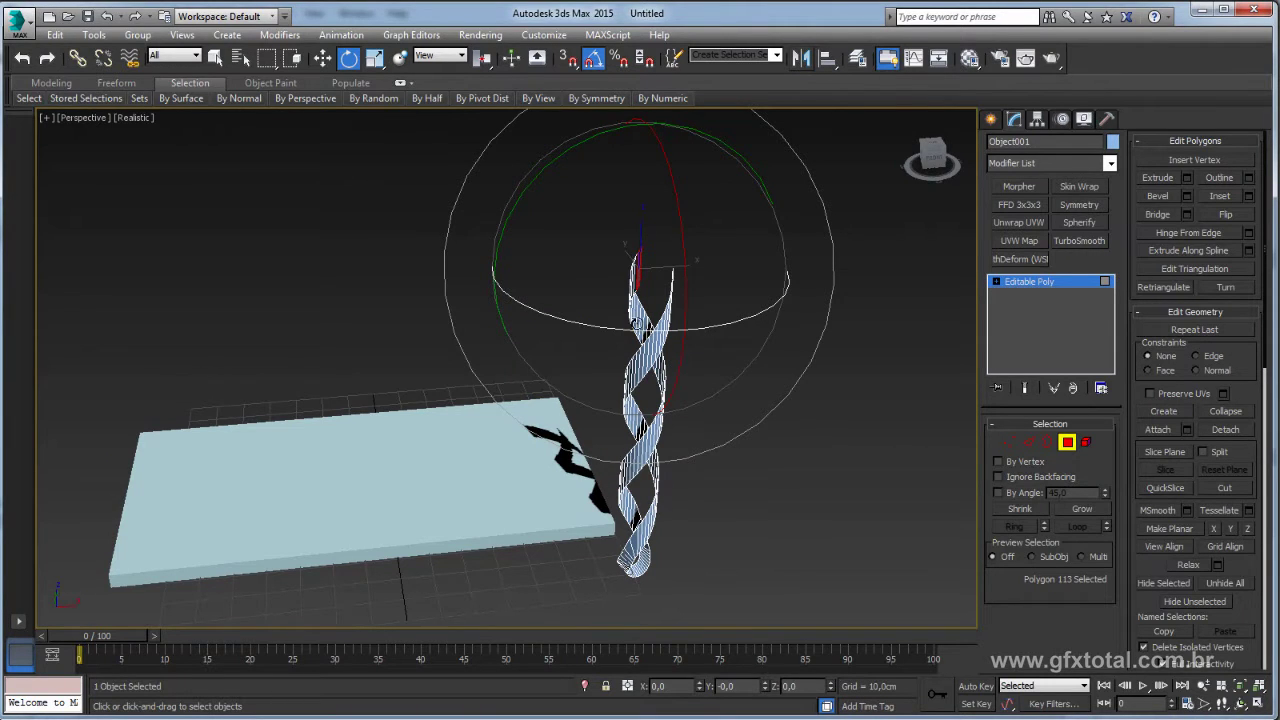
alt+middle_drag(641, 330, 646, 242)
ctrl+click(638, 227)
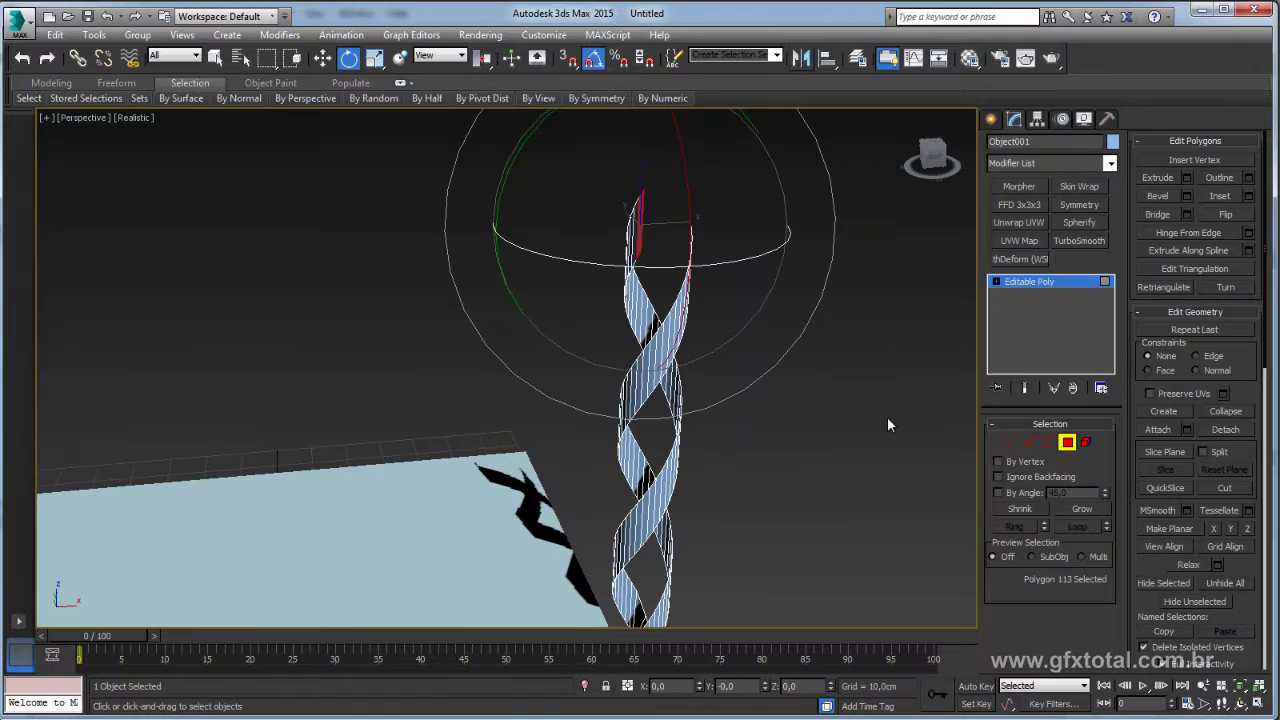
click(1081, 507)
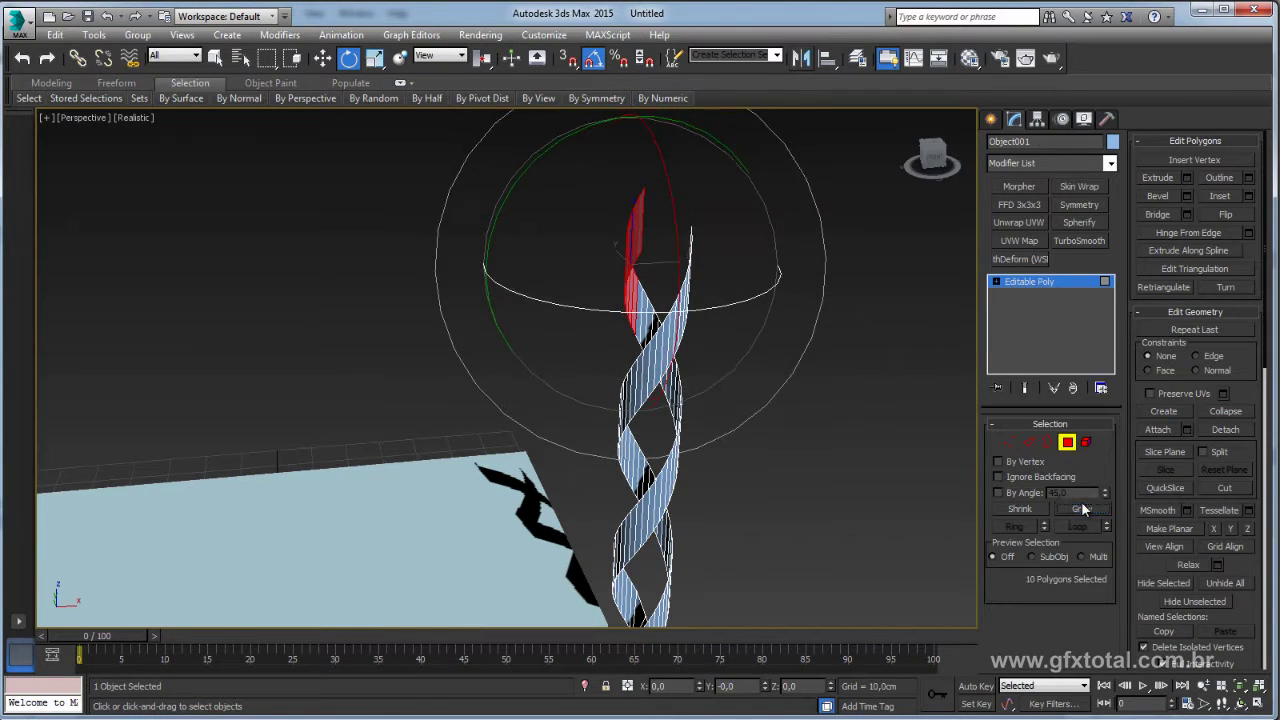
click(1083, 509)
alt+middle_drag(723, 327, 699, 433)
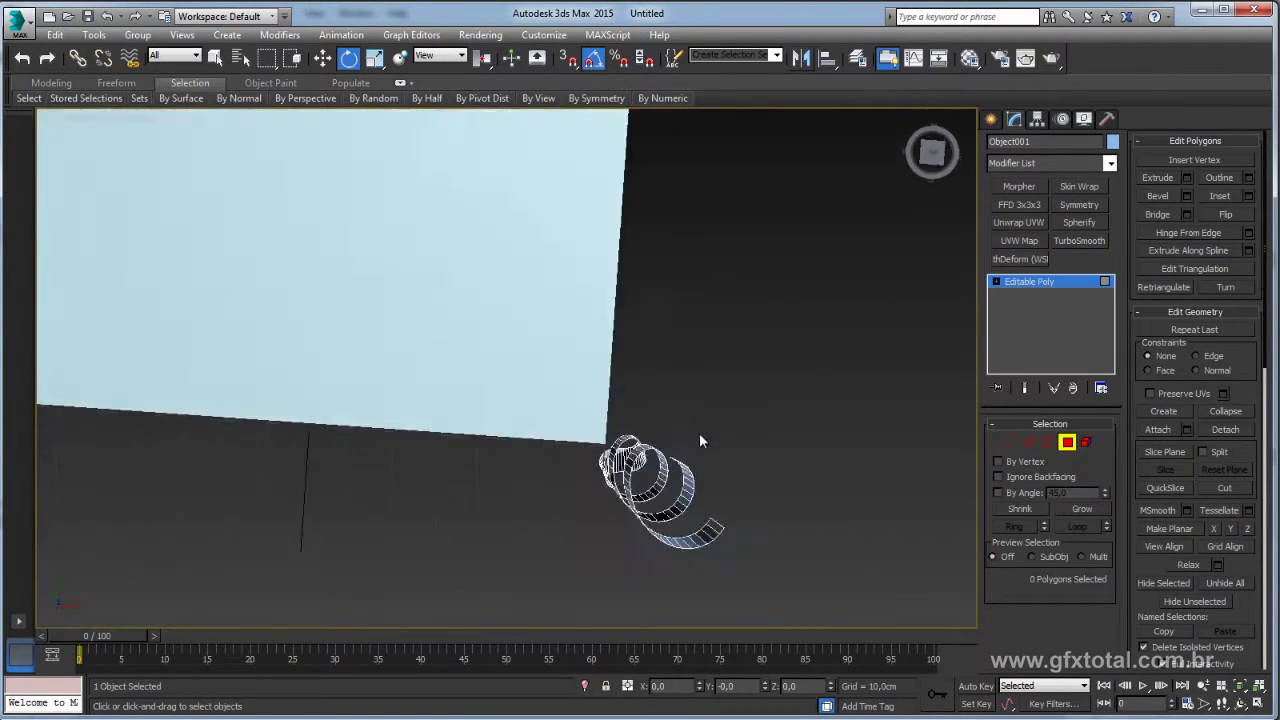
In the front view, isolate the single polygon at the ribbon's top end
click(1029, 442)
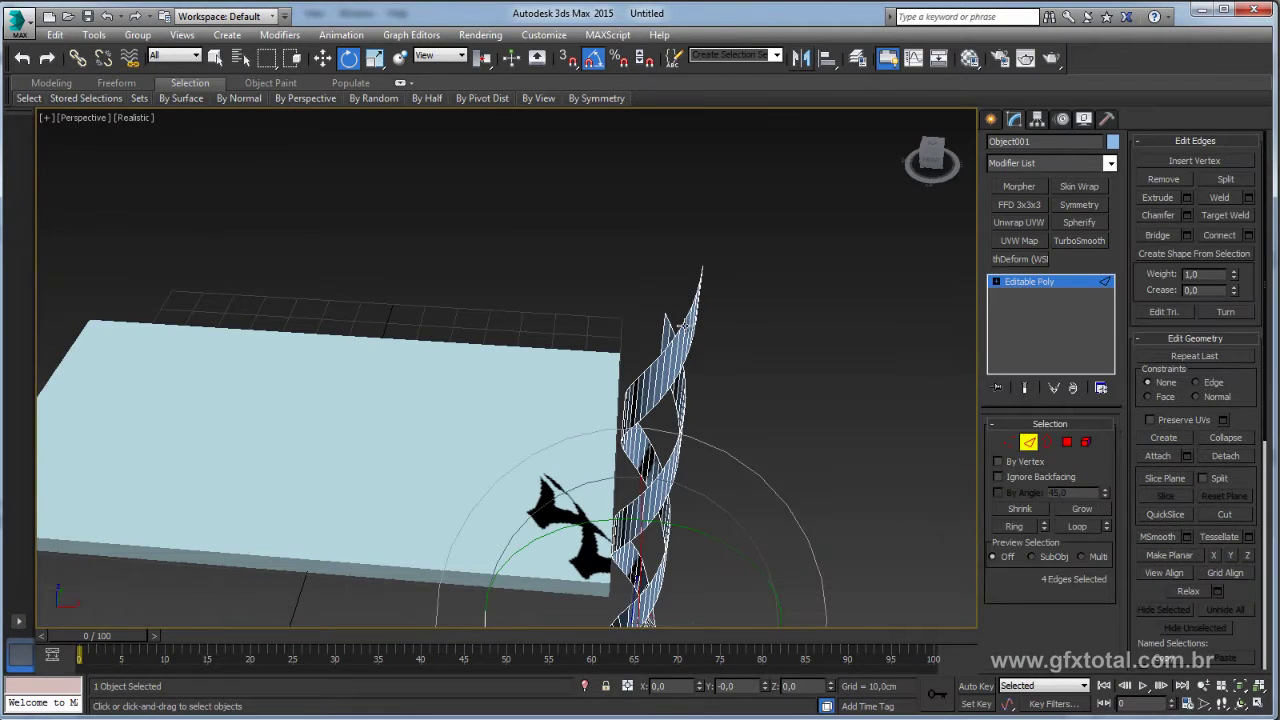
mouse_move(700, 330)
alt+middle_down()
mouse_move(648, 234)
mouse_move(711, 285)
alt+middle_up()
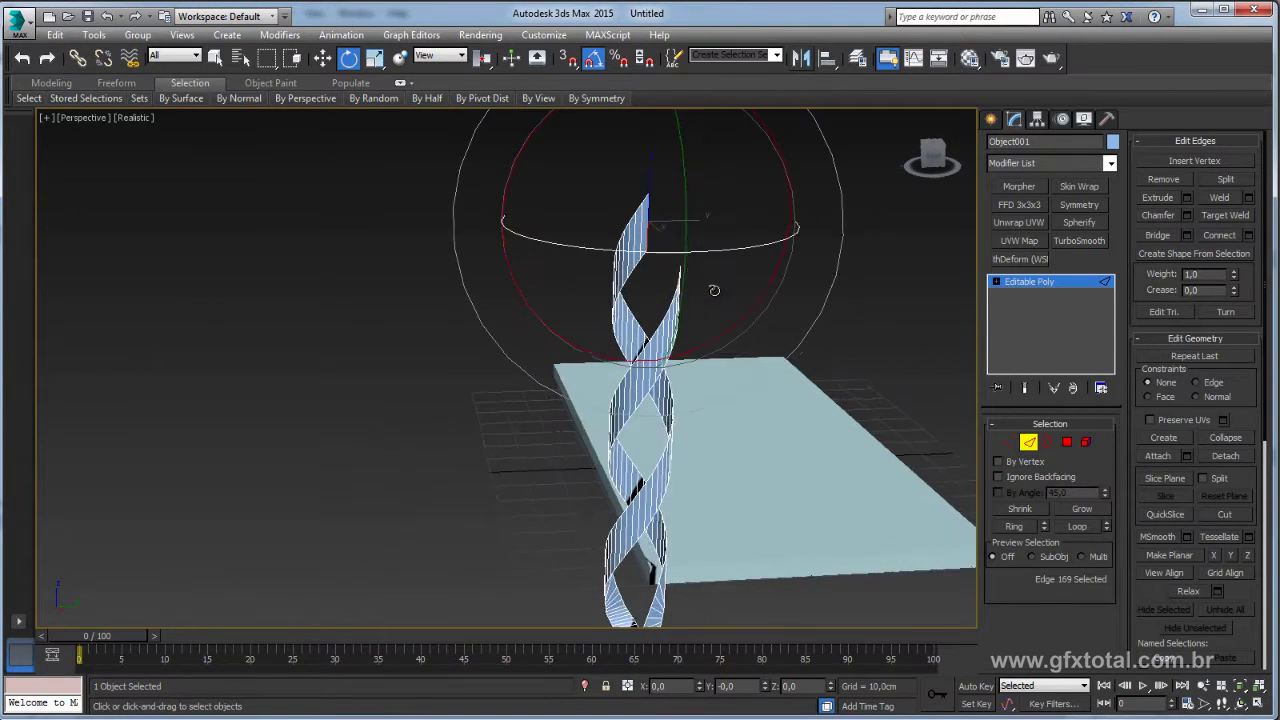
key(f)
scroll(720, 366, up, 3)
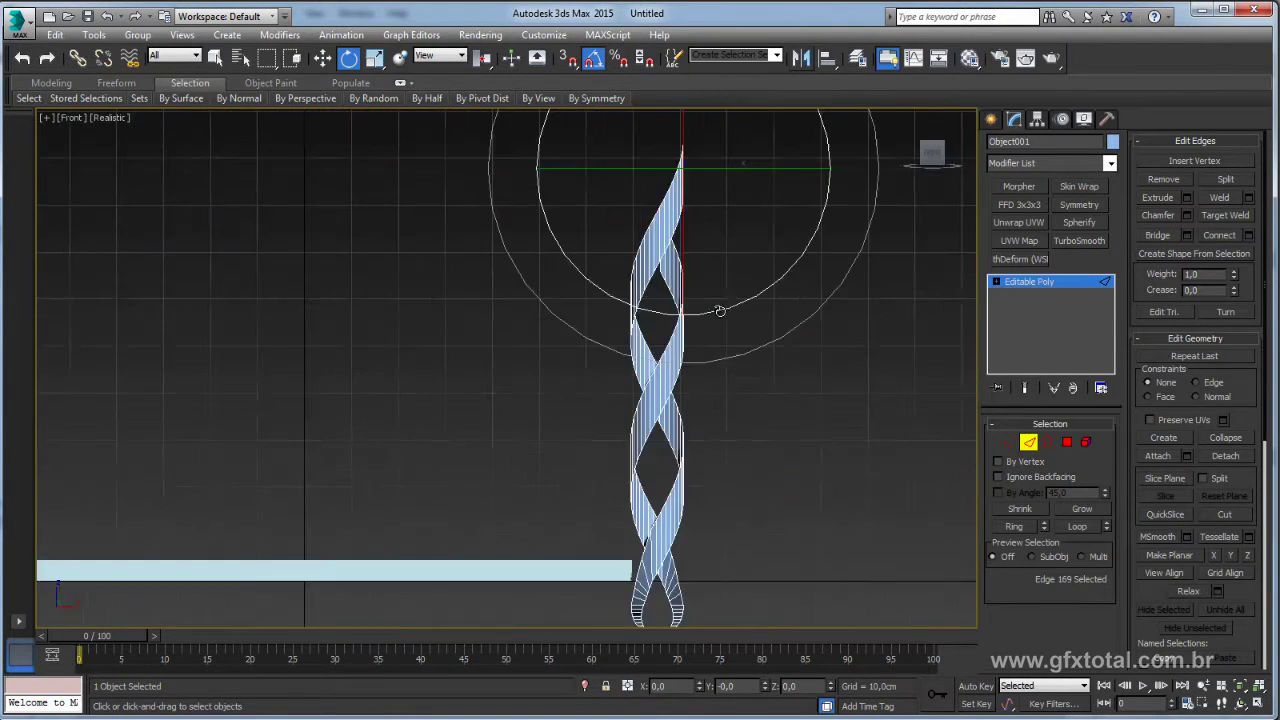
scroll(705, 366, up, 3)
scroll(693, 366, up, 3)
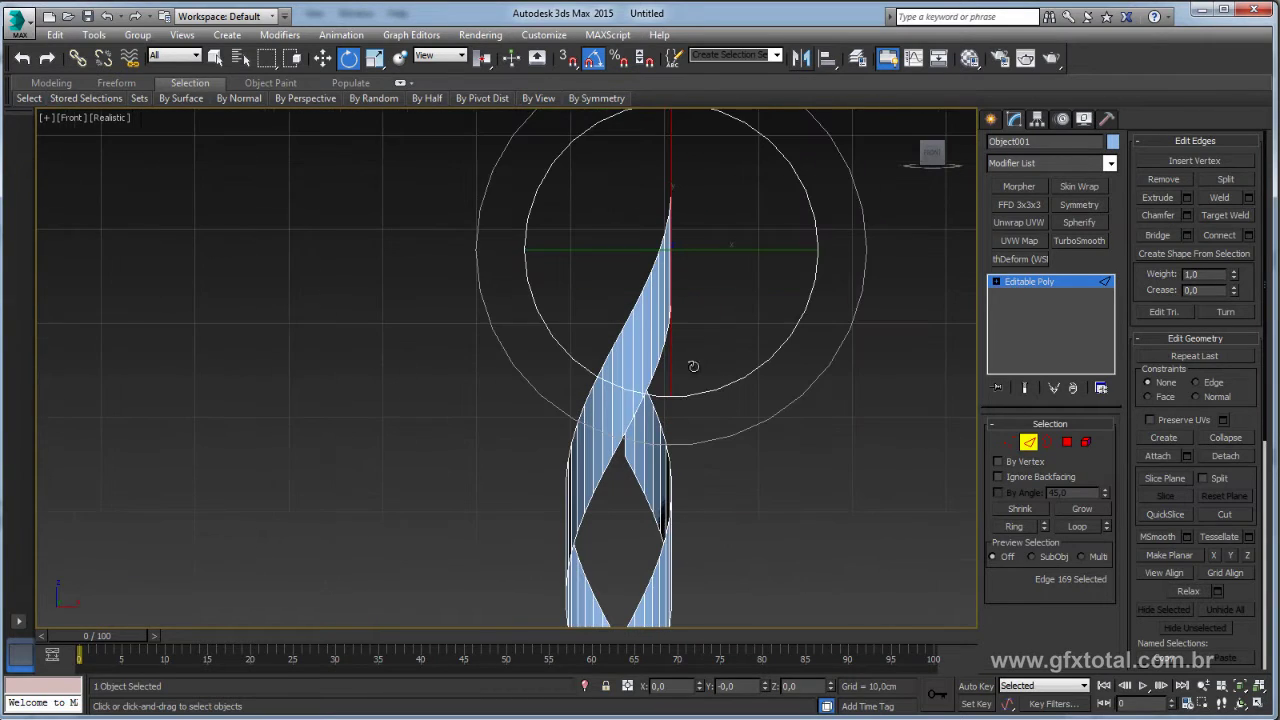
click(314, 61)
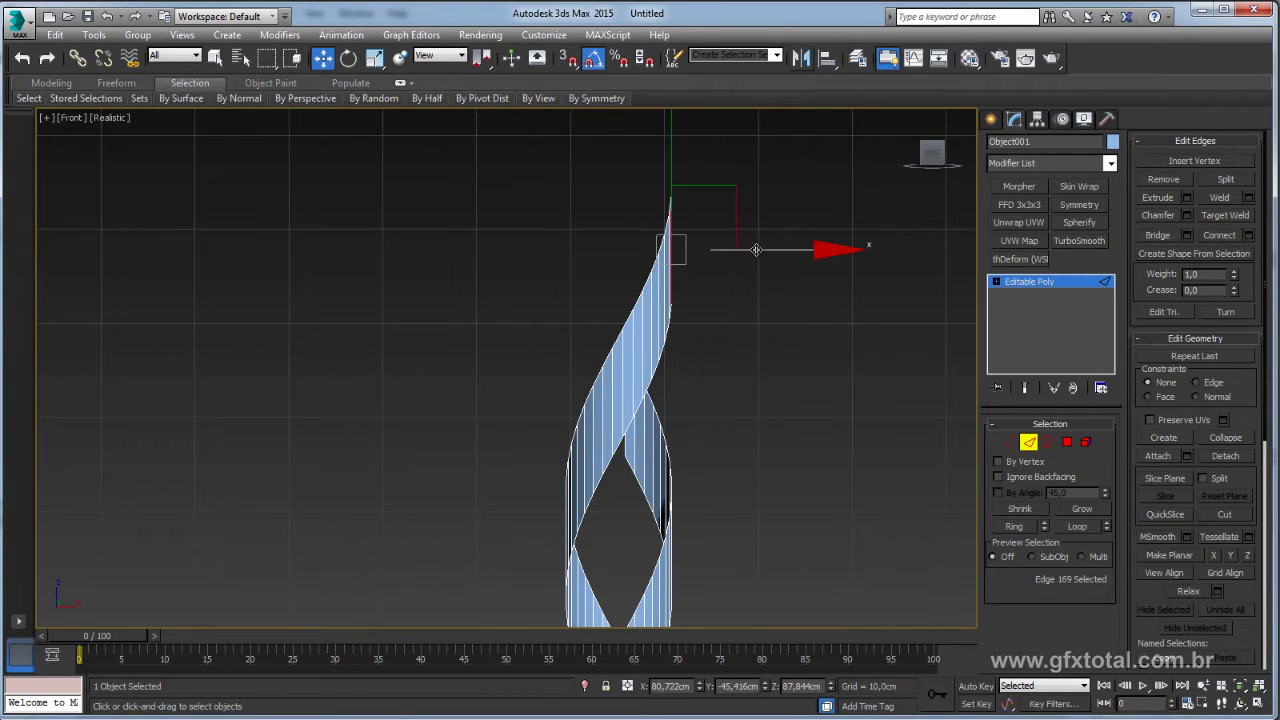
click(1069, 442)
click(1084, 504)
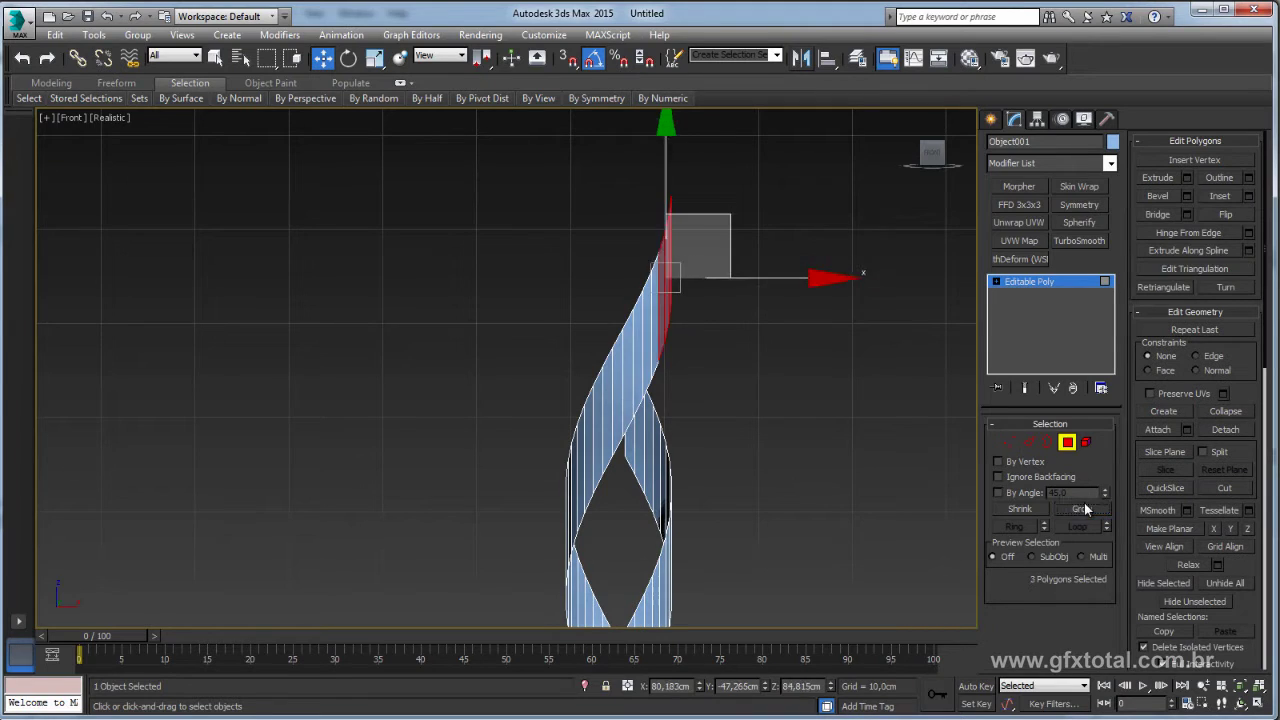
middle_drag(673, 345, 686, 290)
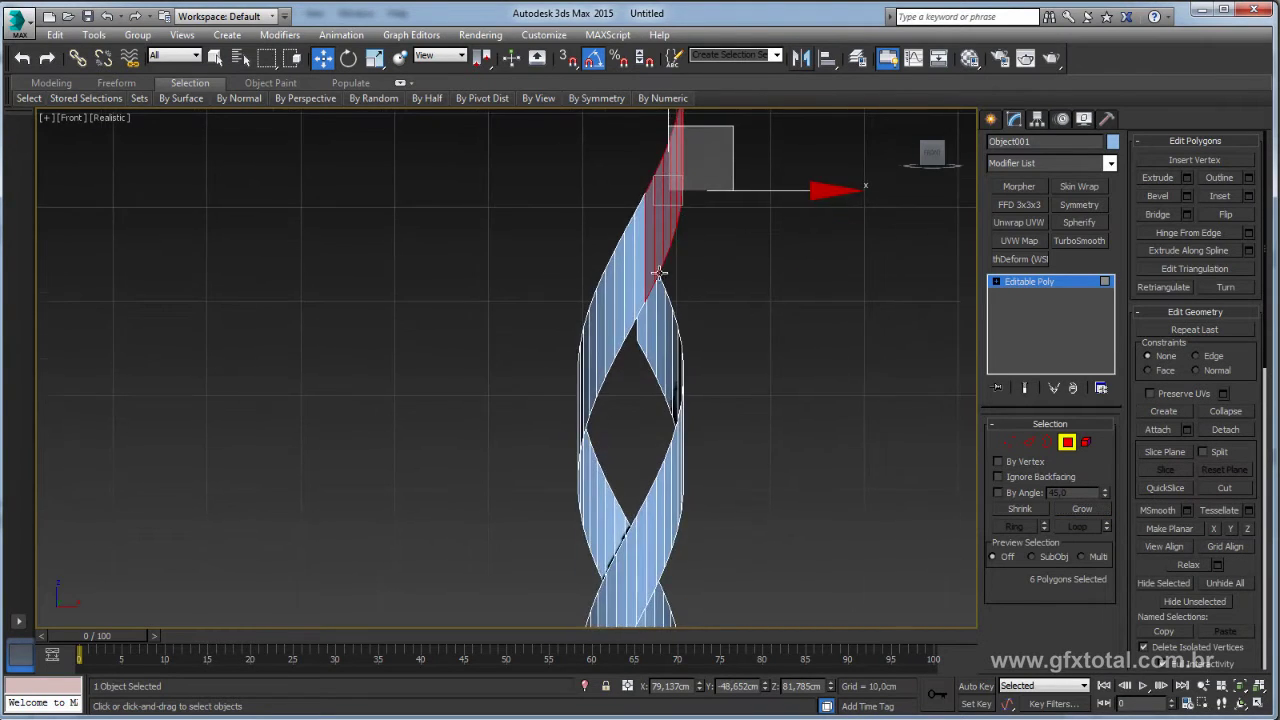
scroll(686, 290, up, 2)
click(686, 275)
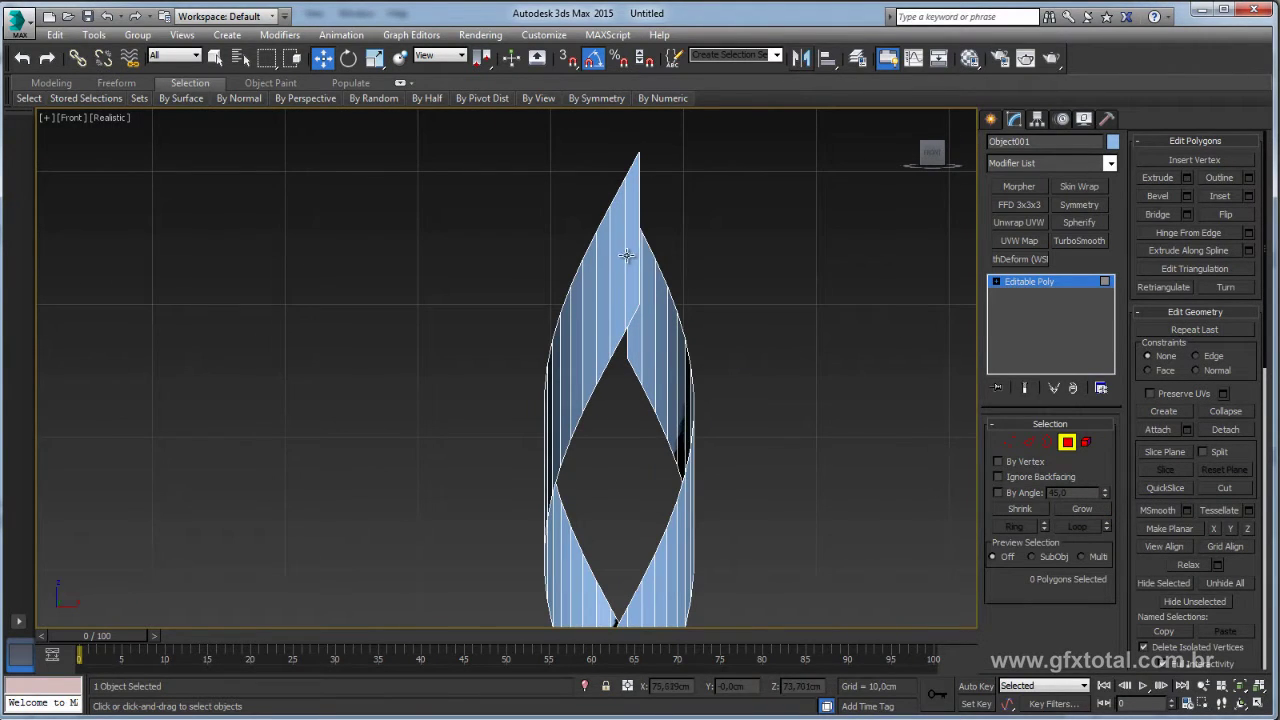
click(642, 260)
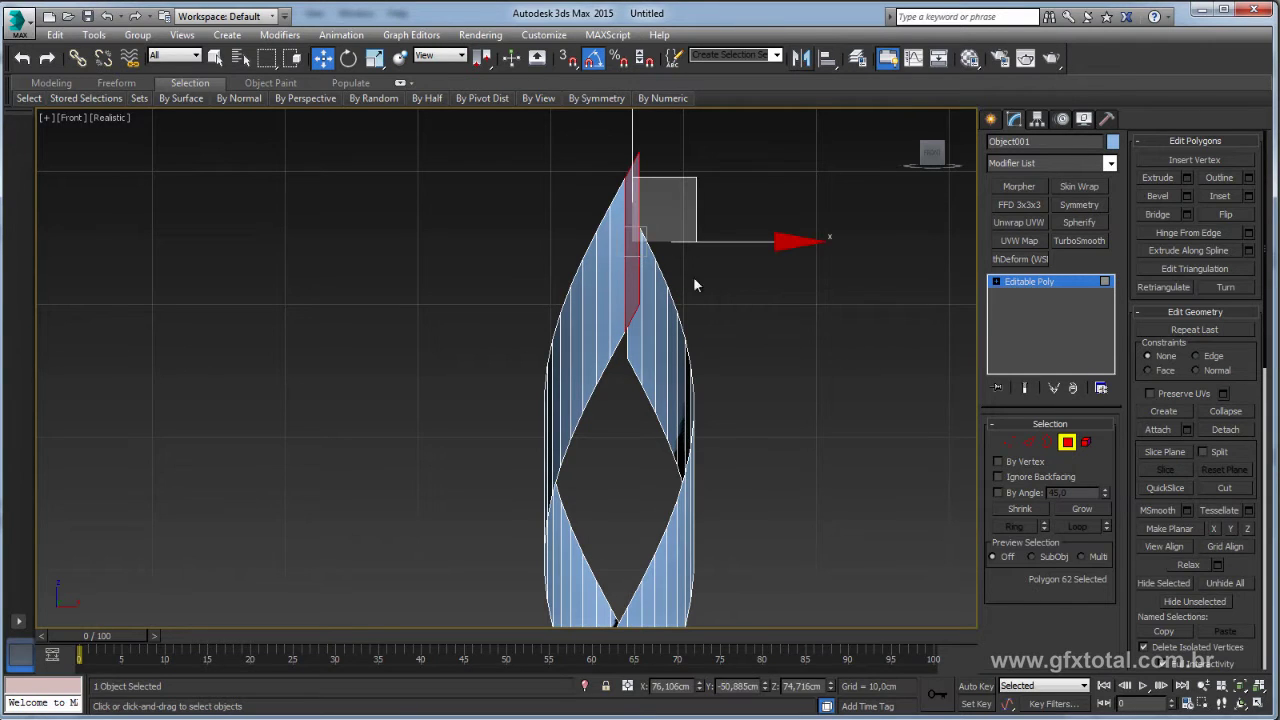
Shift+drag the ribbon's top edge up and outward to extrude a curving horizontal arm
key(2)
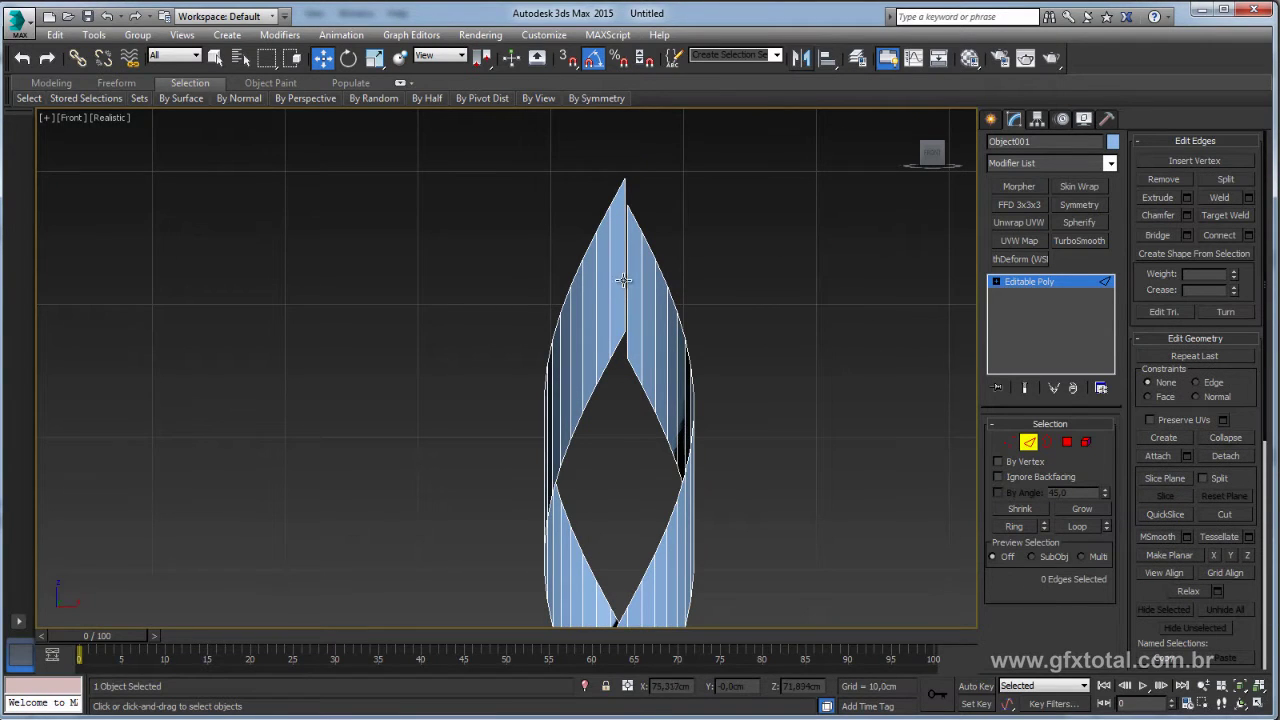
click(623, 281)
scroll(650, 270, down, 1)
scroll(663, 250, down, 1)
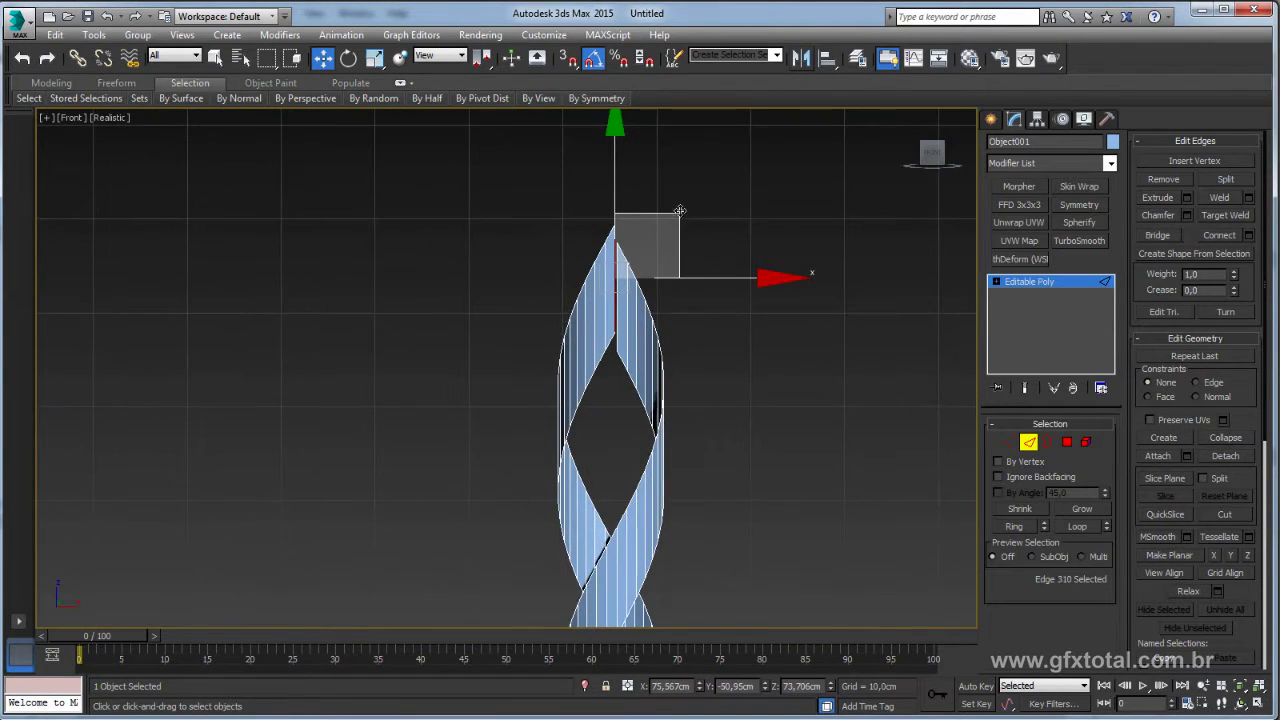
mouse_move(680, 211)
shift+mouse_down()
mouse_move(740, 170)
mouse_move(806, 223)
mouse_move(894, 231)
shift+mouse_up()
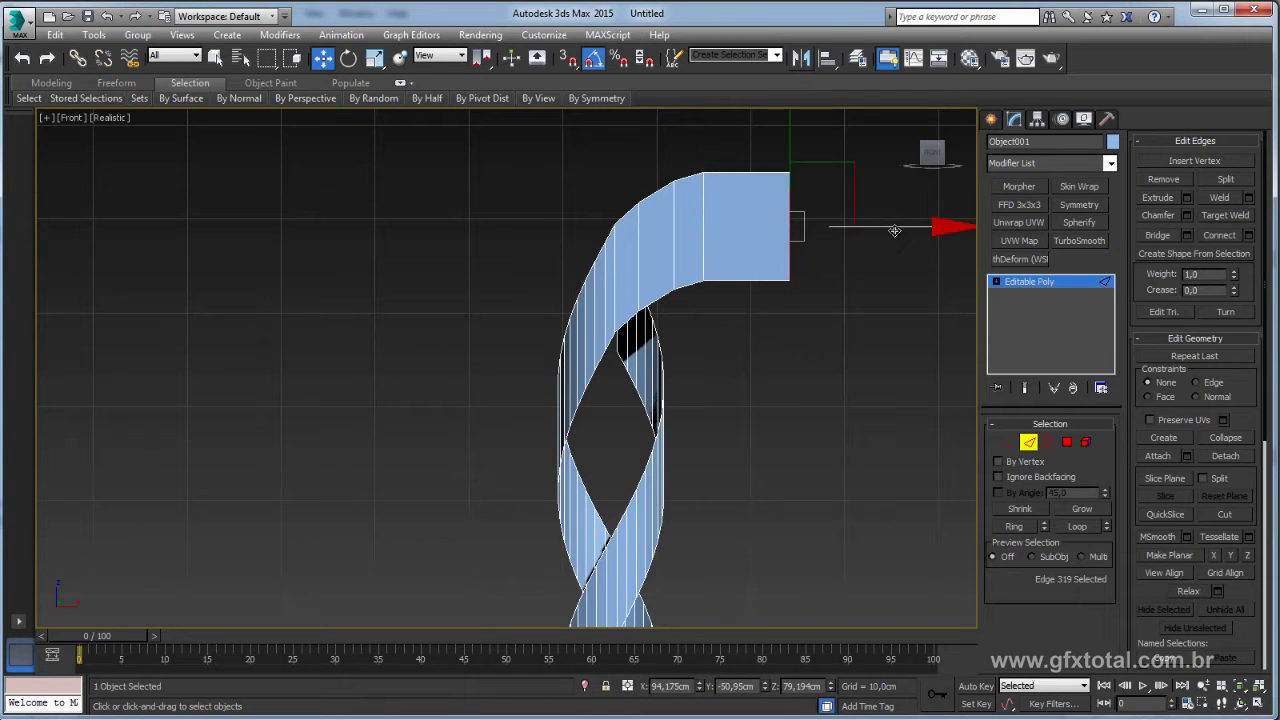
scroll(730, 266, down, 3)
scroll(701, 276, down, 2)
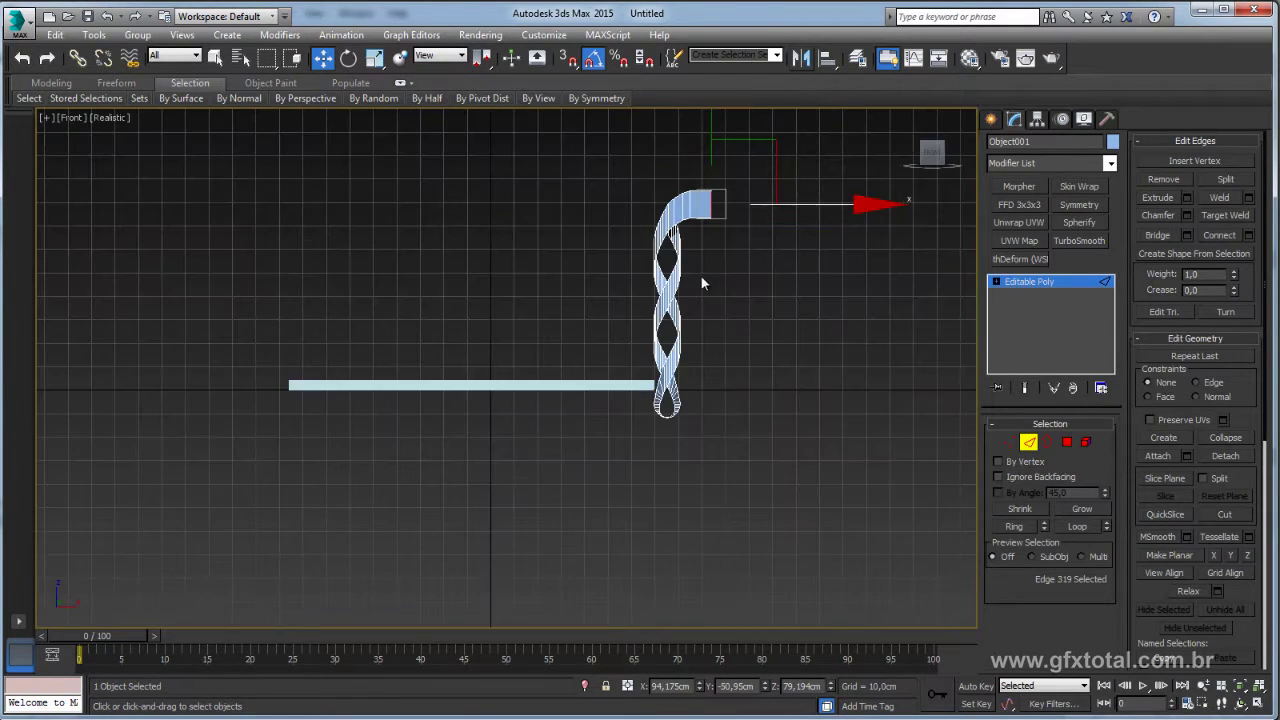
scroll(711, 282, up, 3)
In Perspective, lower the three corner vertices at the ribbon's bend, then the two top vertices
key(p)
mouse_move(711, 282)
alt+middle_down()
mouse_move(738, 176)
mouse_move(697, 320)
mouse_move(744, 325)
alt+middle_up()
alt+middle_drag(622, 363, 655, 375)
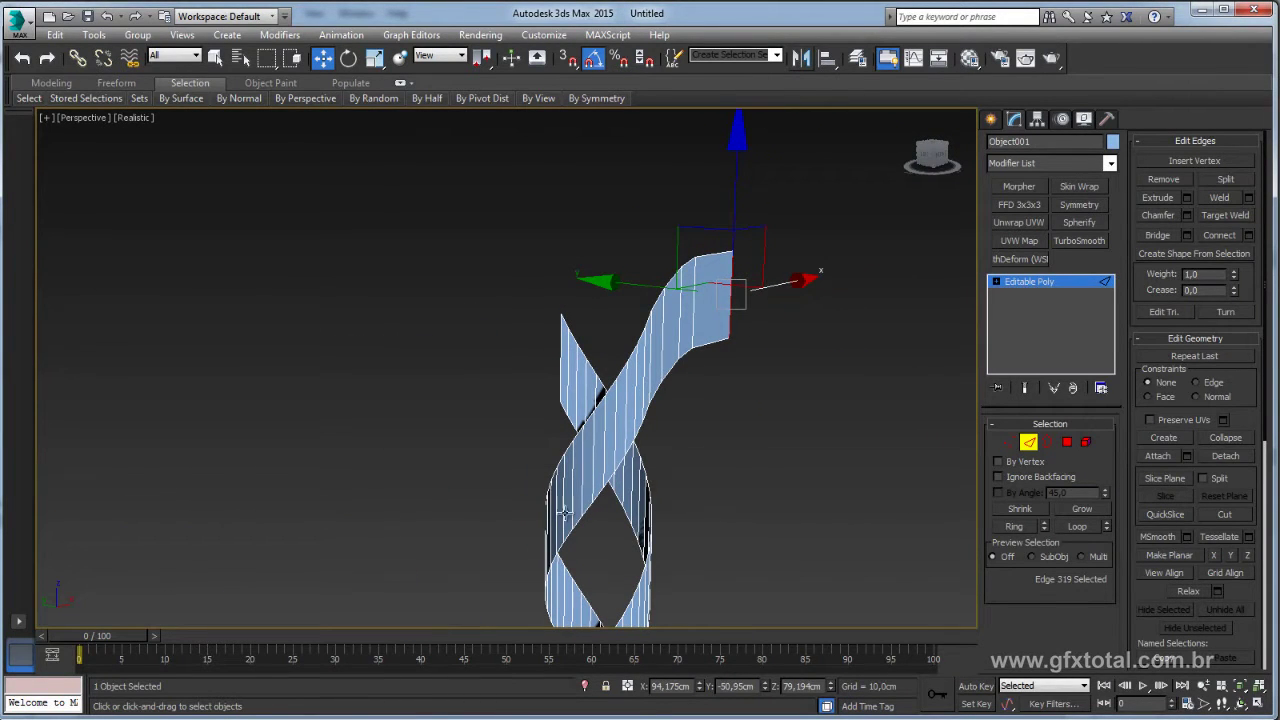
mouse_move(763, 429)
alt+middle_down()
mouse_move(714, 423)
mouse_move(1000, 452)
alt+middle_up()
click(1009, 443)
alt+middle_drag(900, 330, 821, 226)
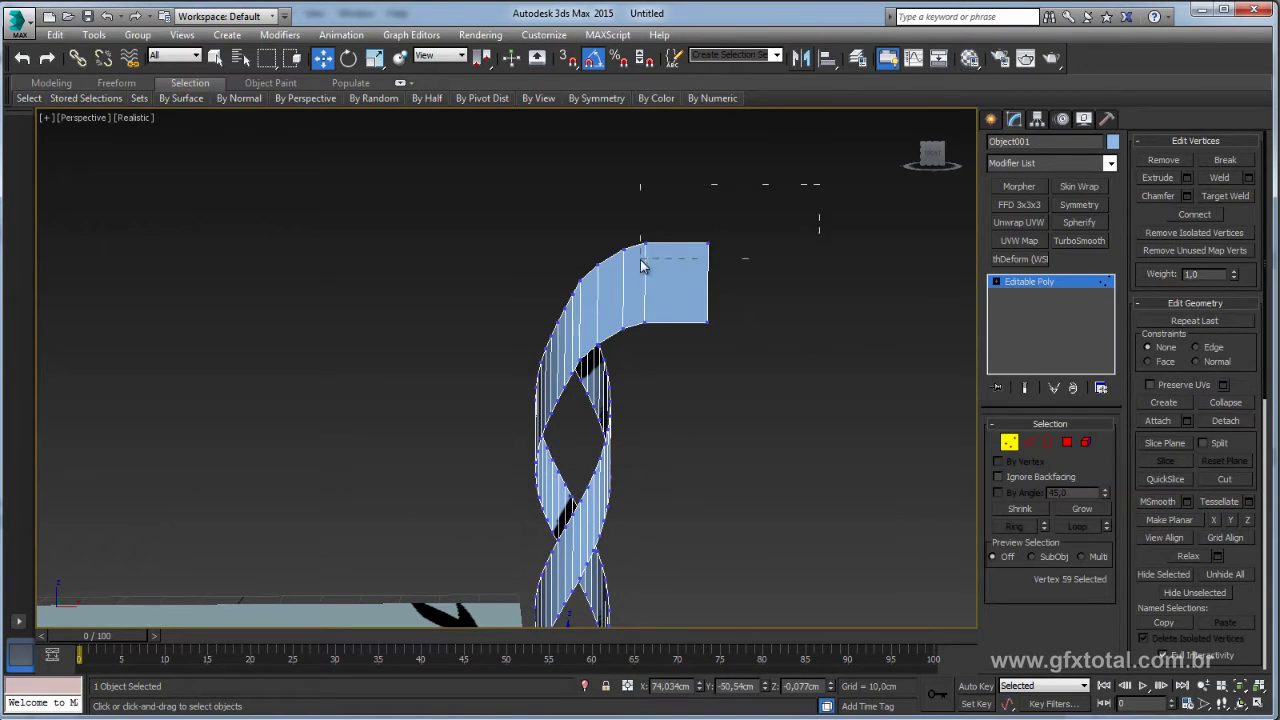
drag(641, 265, 618, 272)
drag(665, 152, 656, 159)
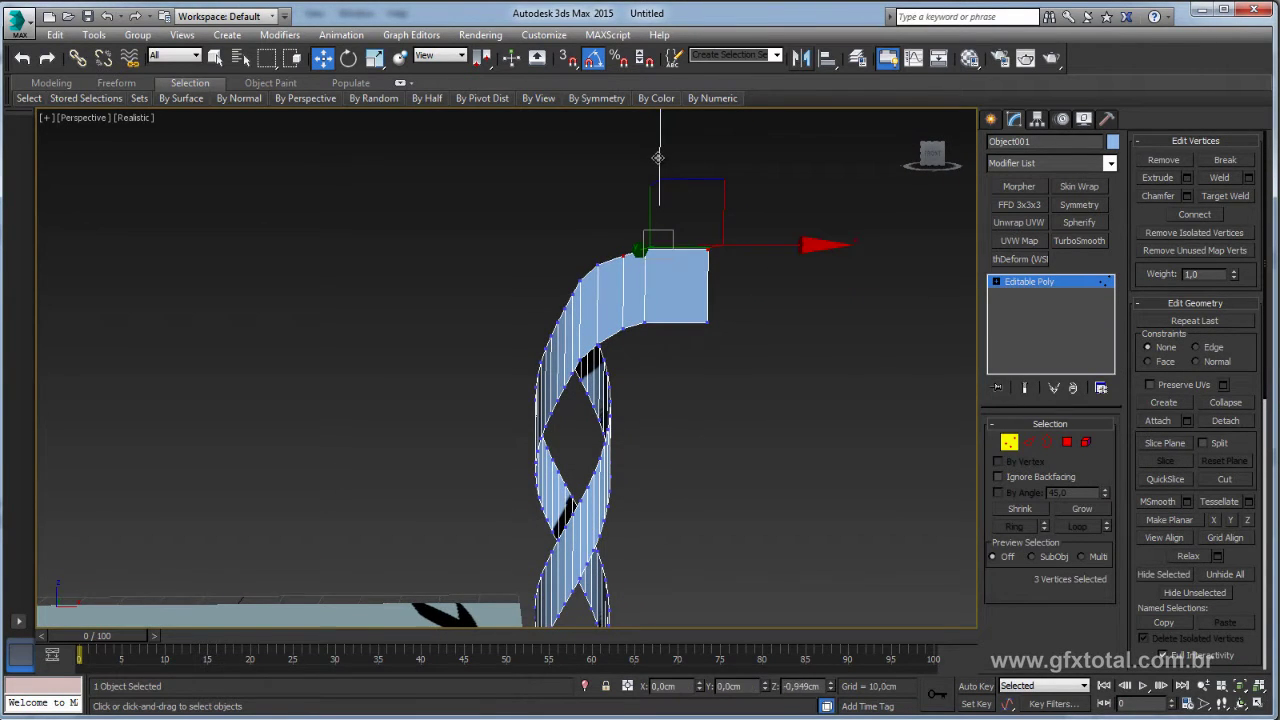
click(646, 258)
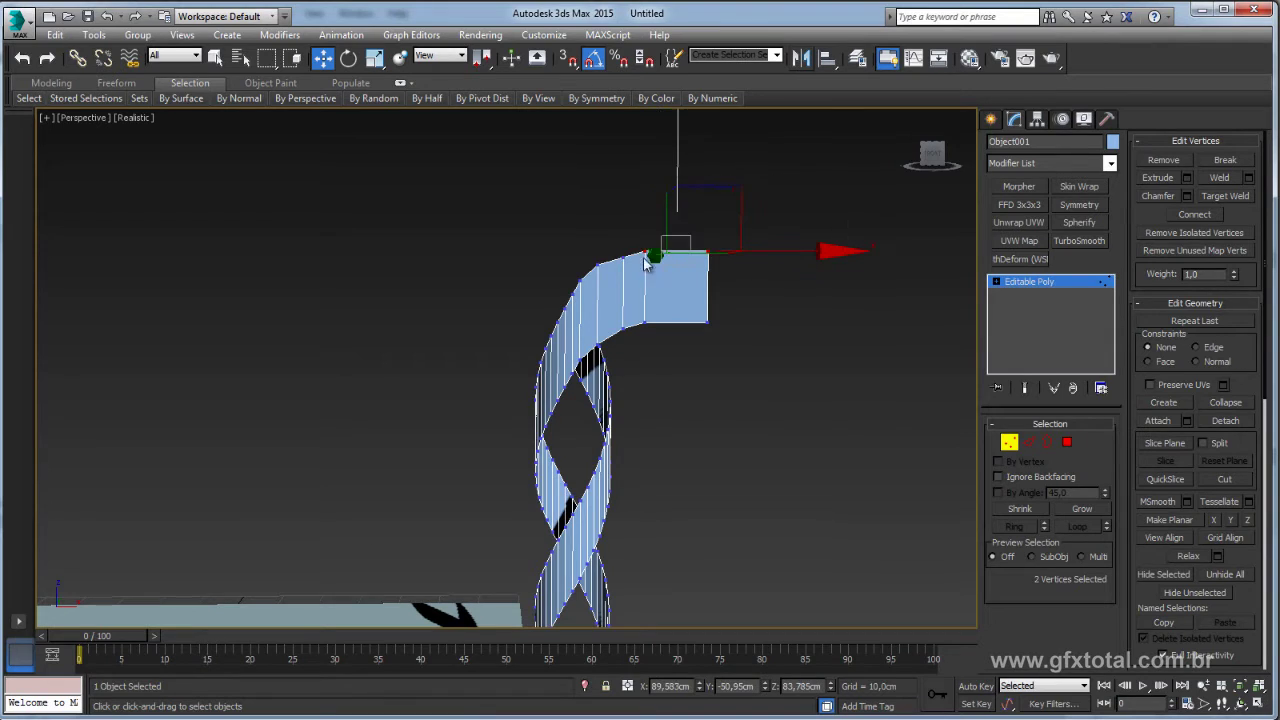
drag(676, 166, 681, 178)
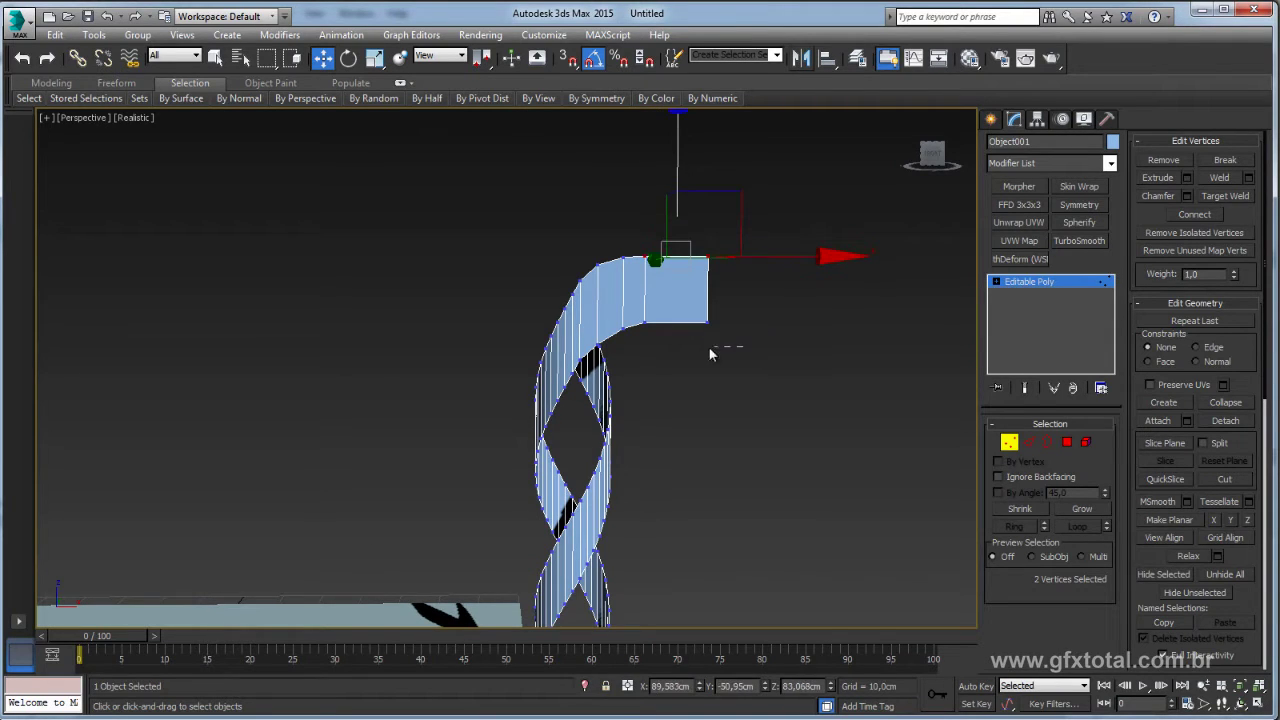
Raise a pair of lower bend vertices slightly, then leave Vertex mode
ctrl+click(617, 314)
alt+middle_drag(617, 314, 655, 320)
ctrl+click(599, 343)
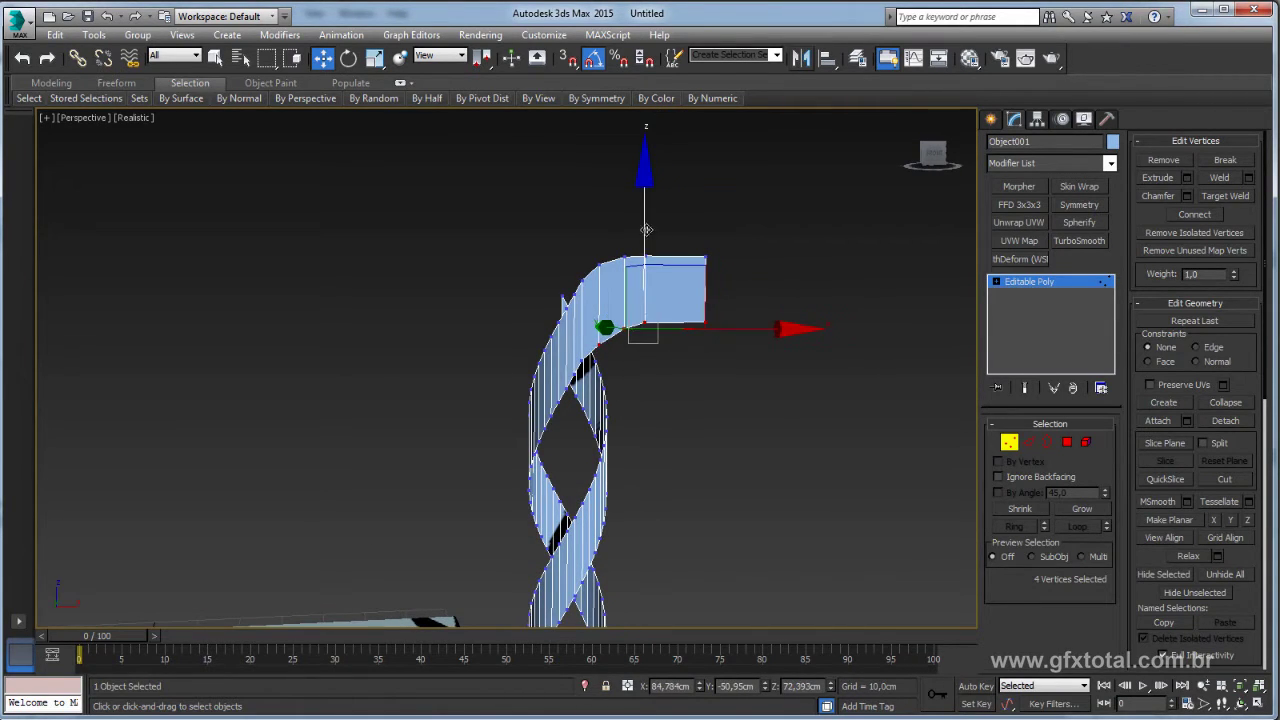
drag(646, 230, 646, 206)
click(617, 310)
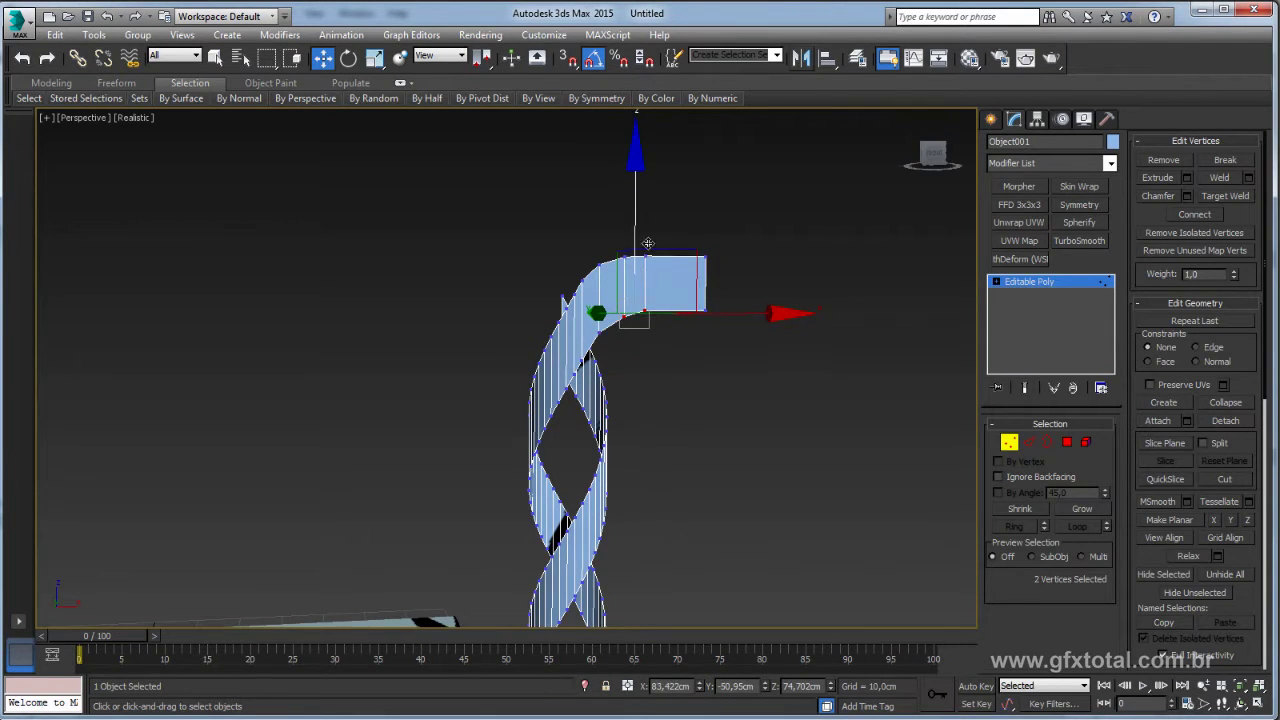
ctrl+click(685, 305)
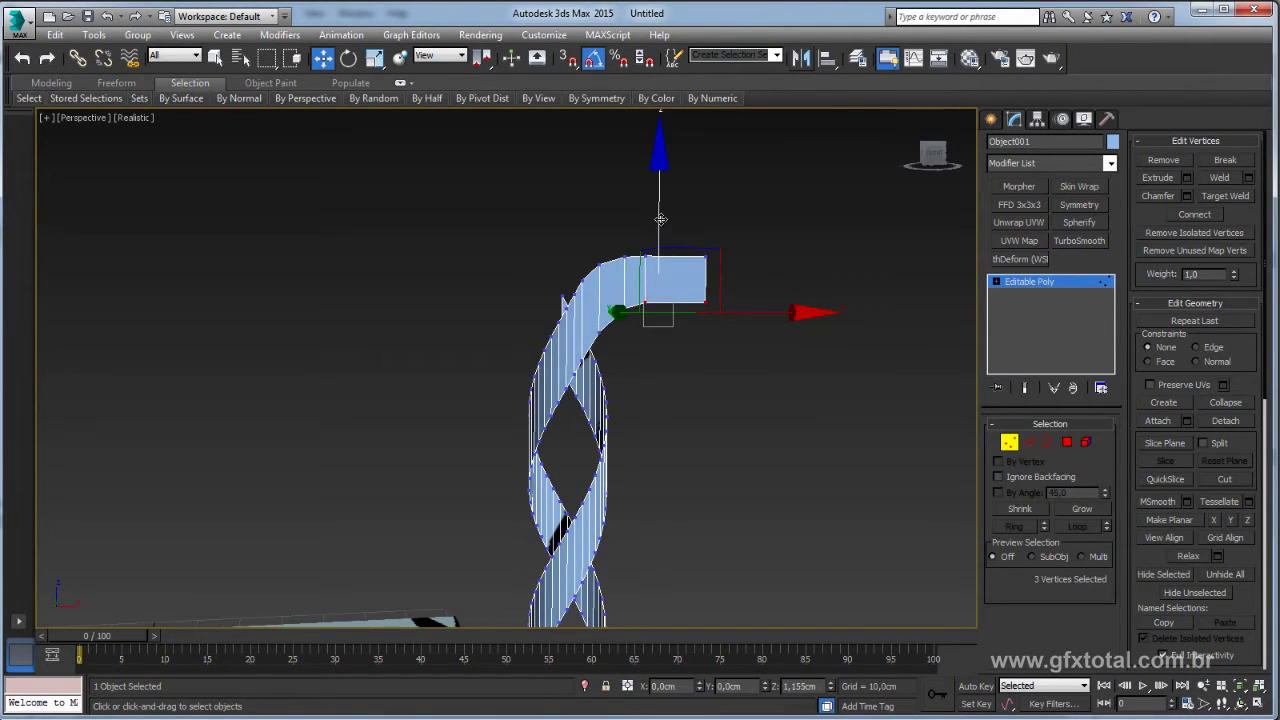
mouse_move(590, 380)
alt+middle_down()
mouse_move(567, 383)
mouse_move(907, 312)
alt+middle_up()
click(1040, 287)
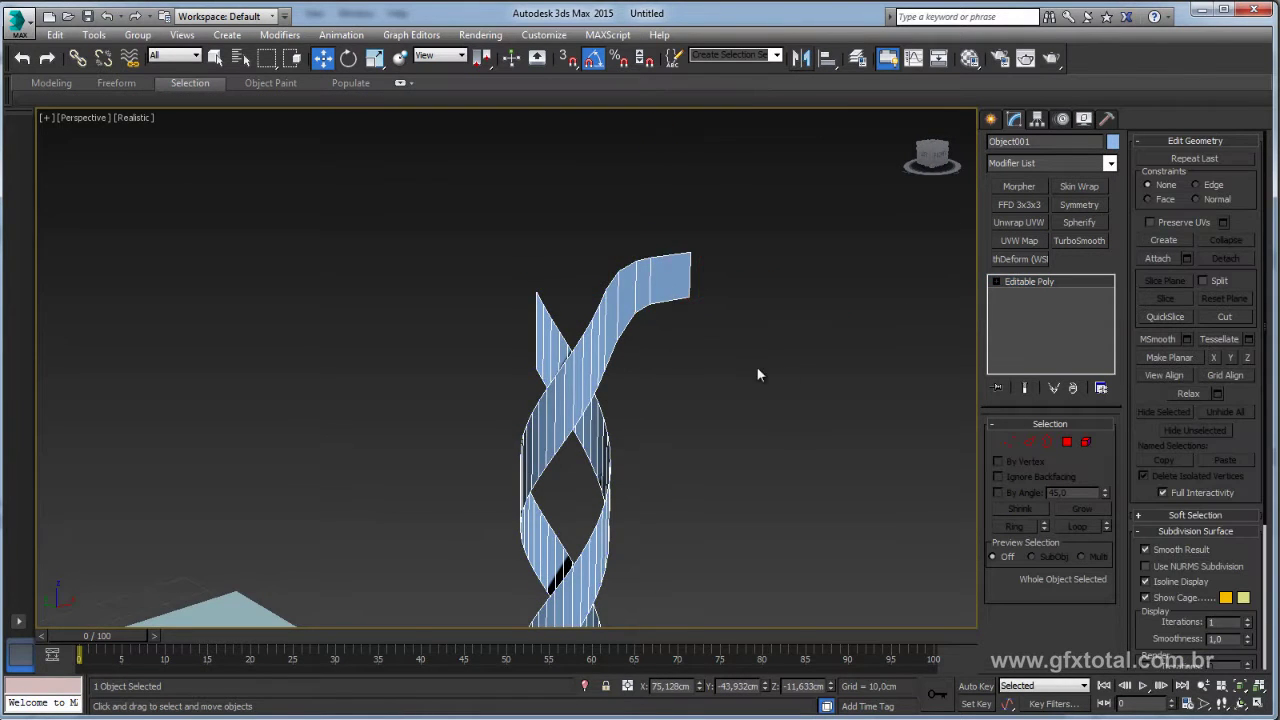
Re-enter Vertex mode, lower the selected vertices, raise one lower bend vertex, and exit
mouse_move(763, 374)
alt+middle_down()
mouse_move(714, 383)
mouse_move(569, 318)
alt+middle_up()
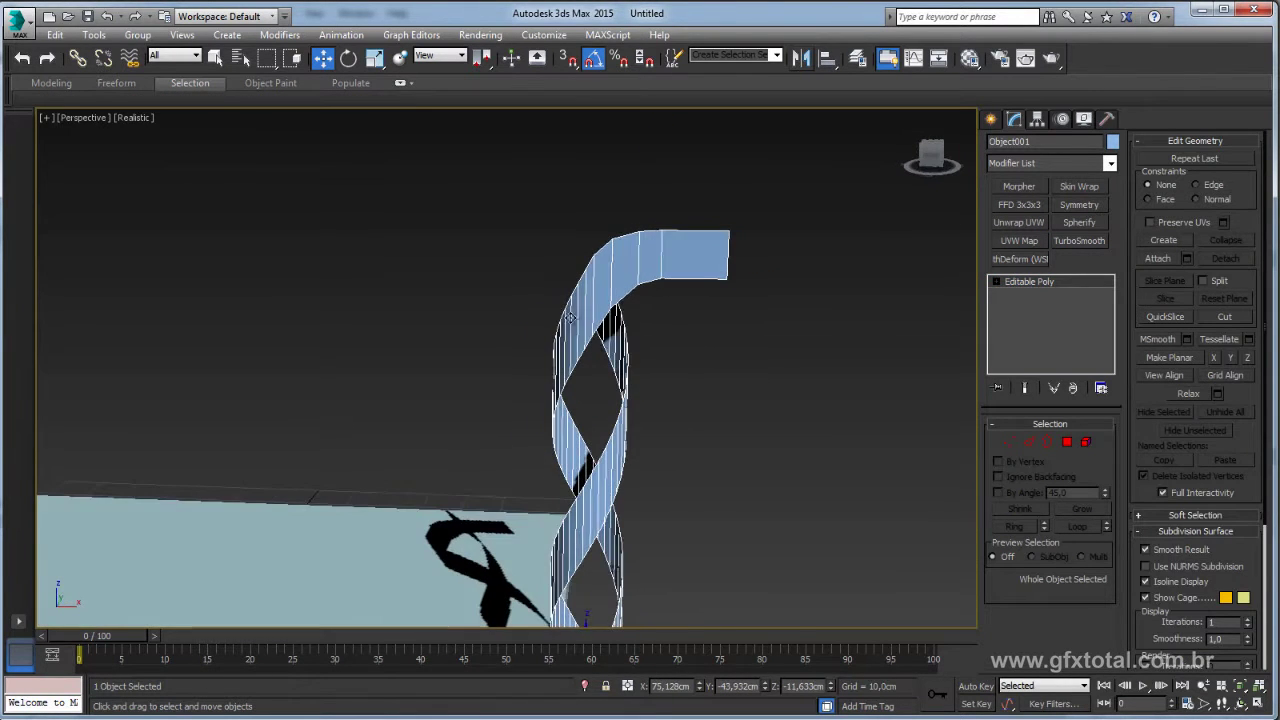
click(1010, 441)
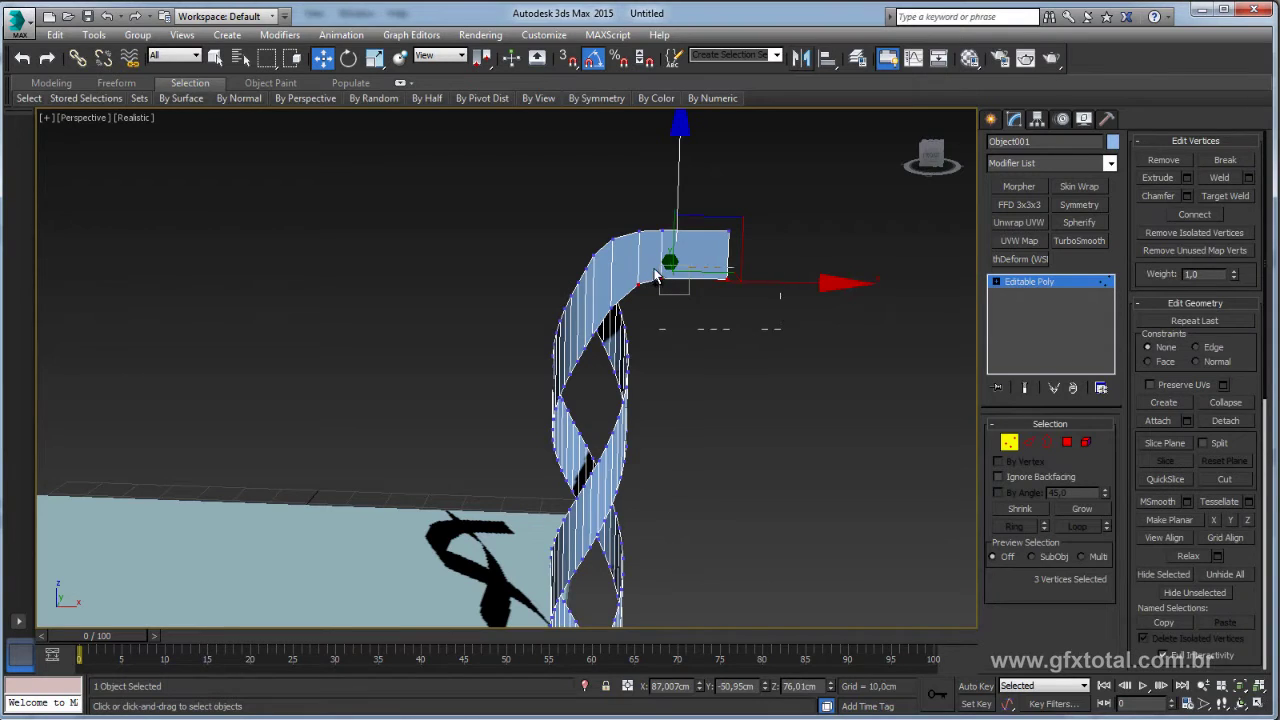
drag(679, 181, 680, 190)
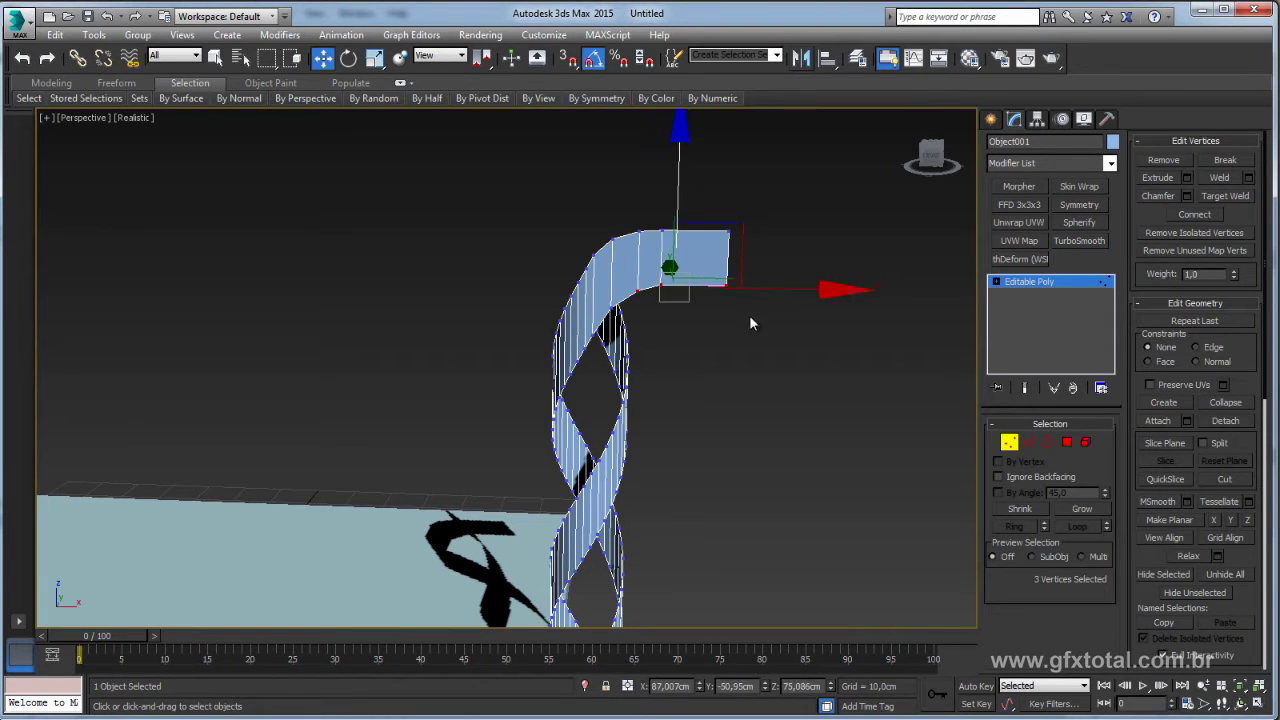
alt+click(669, 267)
click(634, 296)
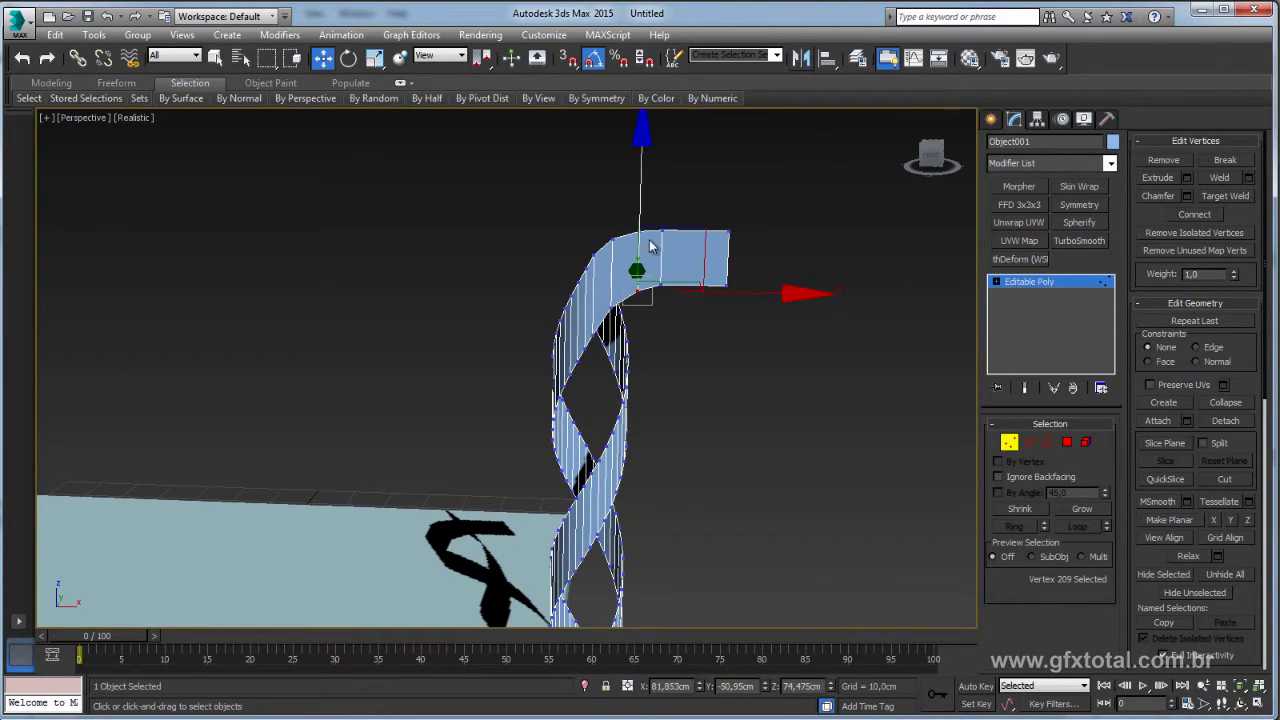
click(612, 292)
drag(612, 197, 612, 194)
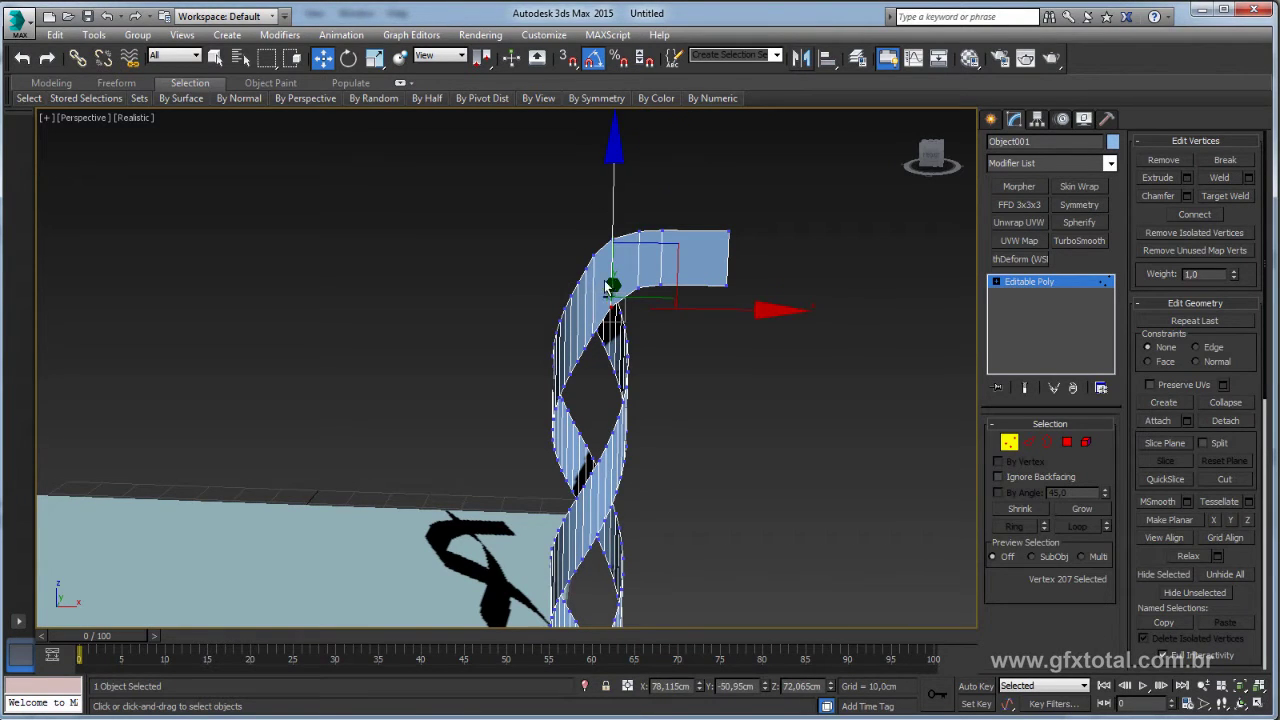
alt+middle_drag(612, 200, 700, 260)
click(1025, 298)
alt+middle_drag(725, 363, 723, 363)
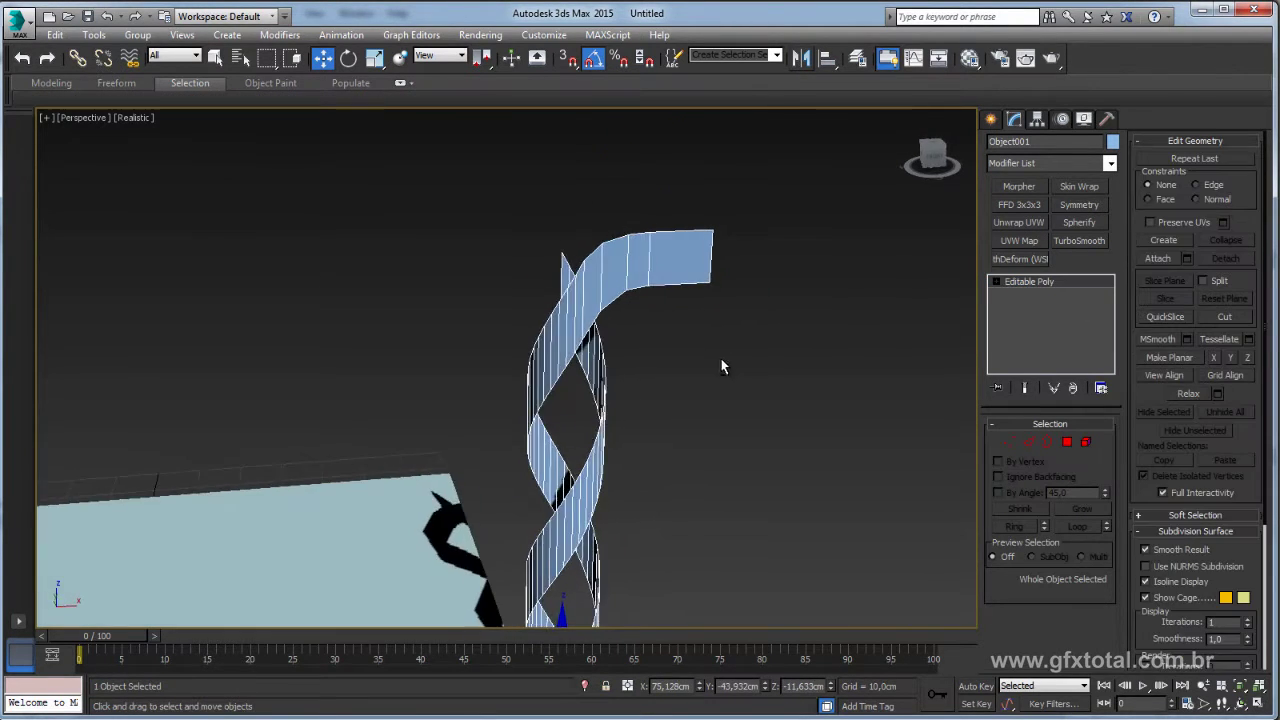
Select a run of polygons along the upper section of one ribbon strand
click(1066, 444)
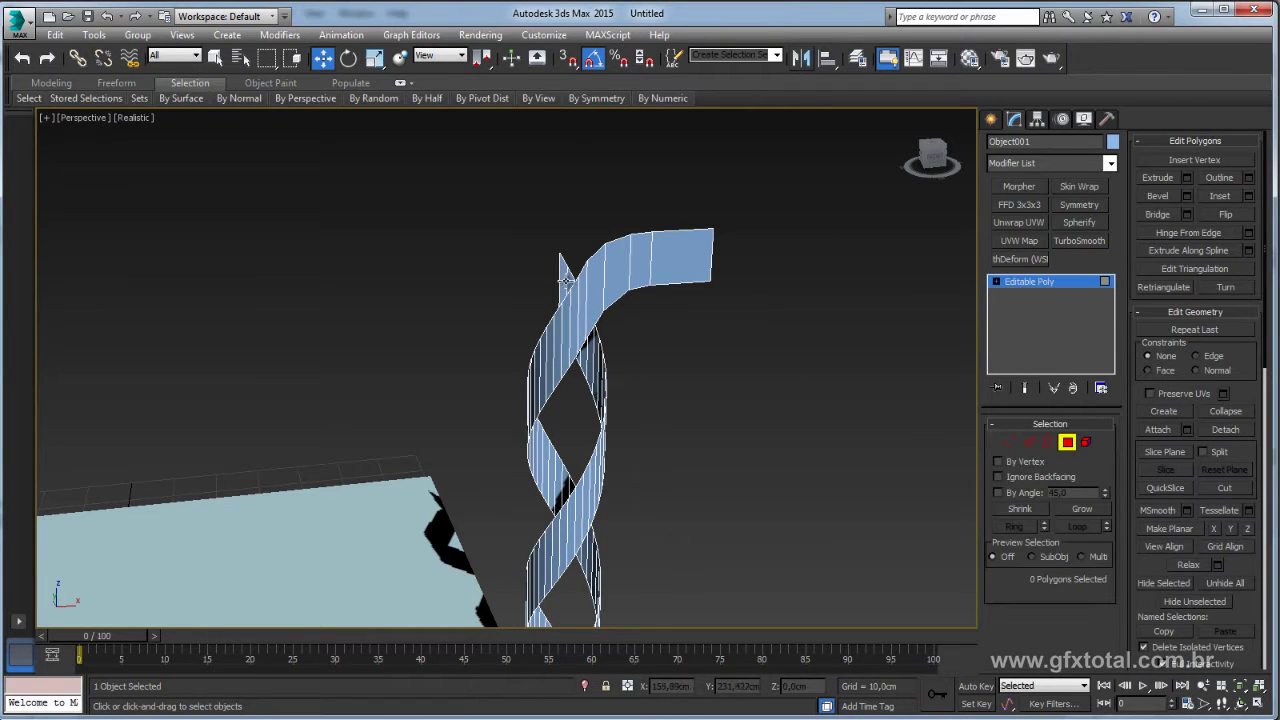
click(566, 281)
alt+middle_drag(680, 380, 533, 357)
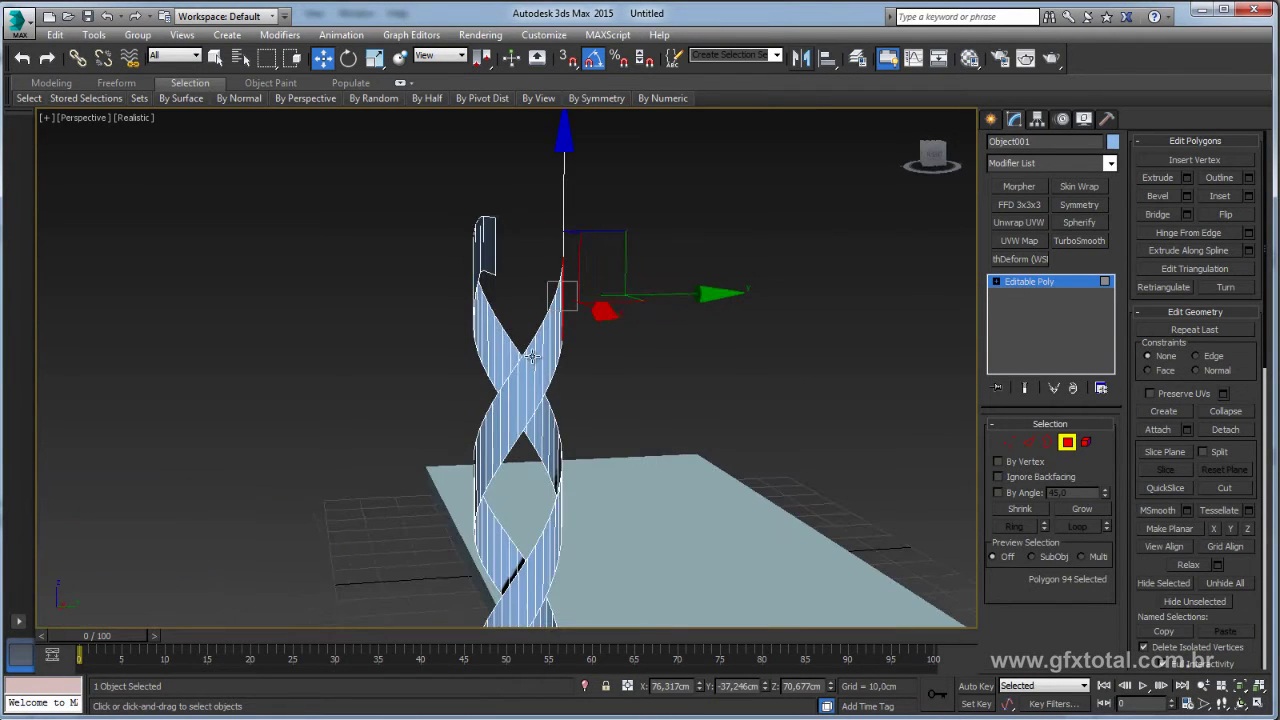
click(1080, 509)
click(1080, 509)
click(1080, 509)
click(1080, 509)
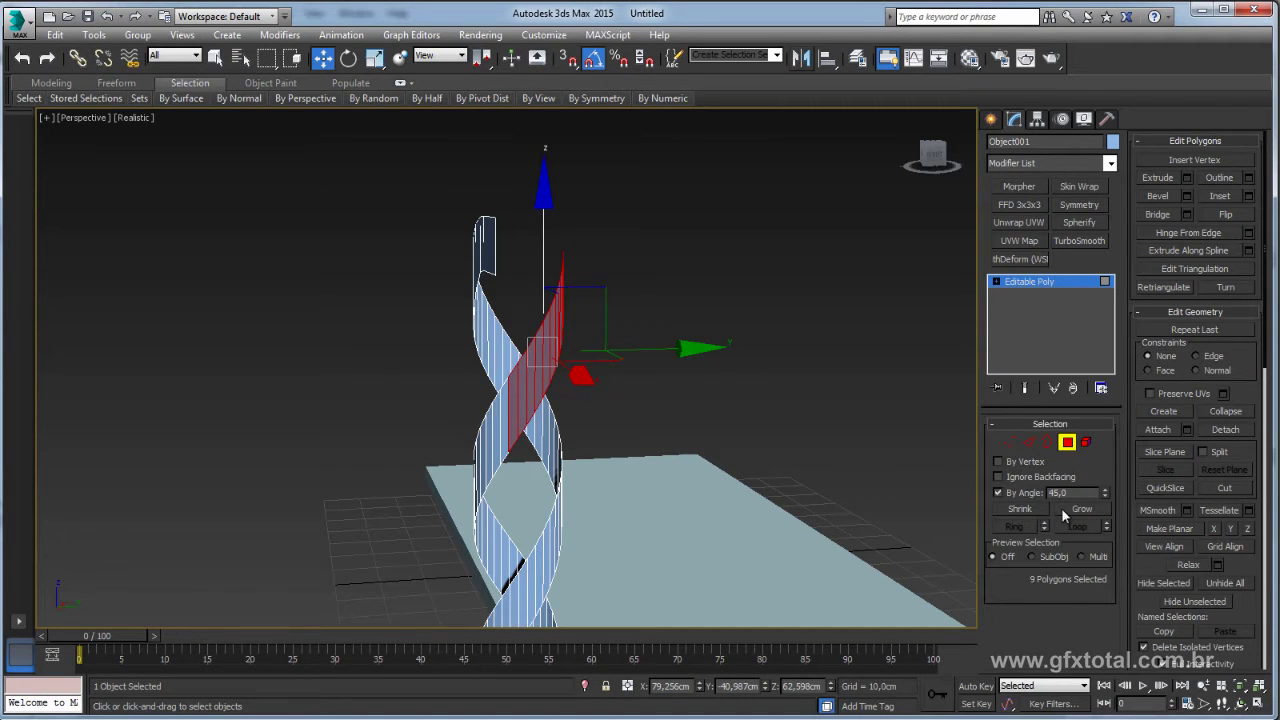
click(1020, 509)
middle_drag(612, 455, 743, 404)
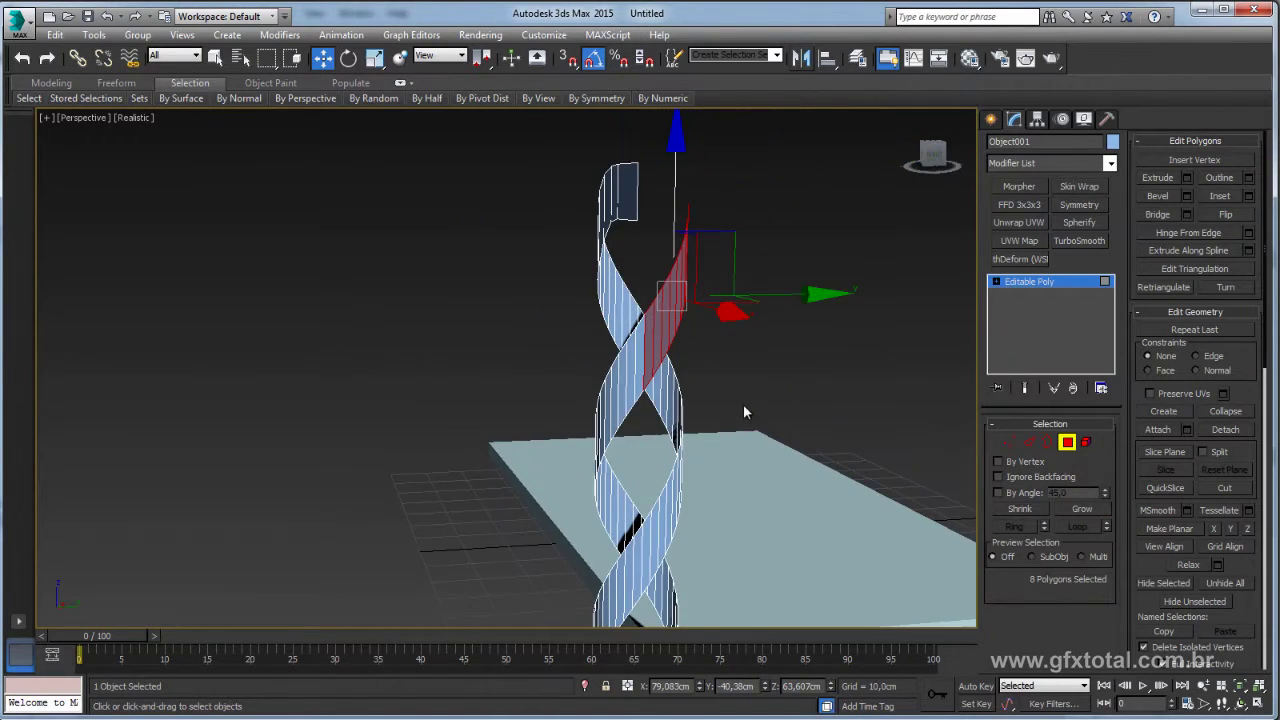
Check and adjust the selection in a zoomed Left wireframe view, then clear the polygon selection
key(l)
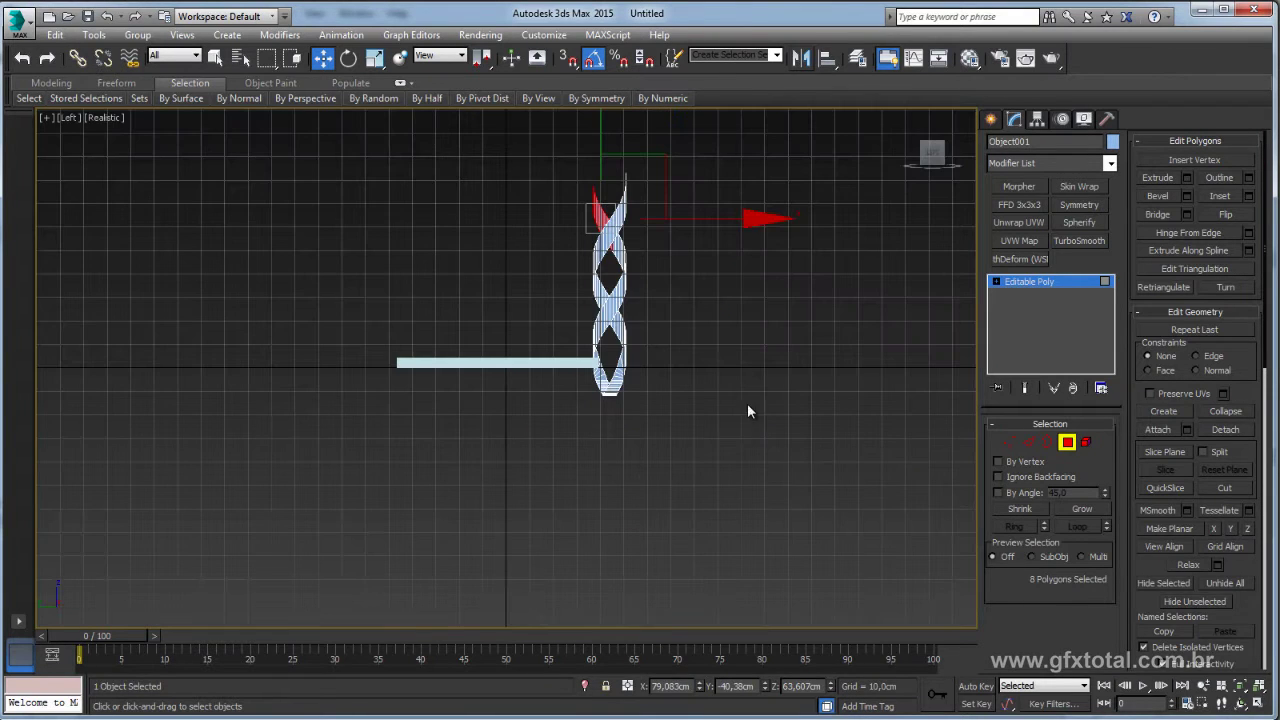
middle_drag(747, 403, 627, 392)
scroll(627, 392, up, 5)
scroll(590, 305, up, 1)
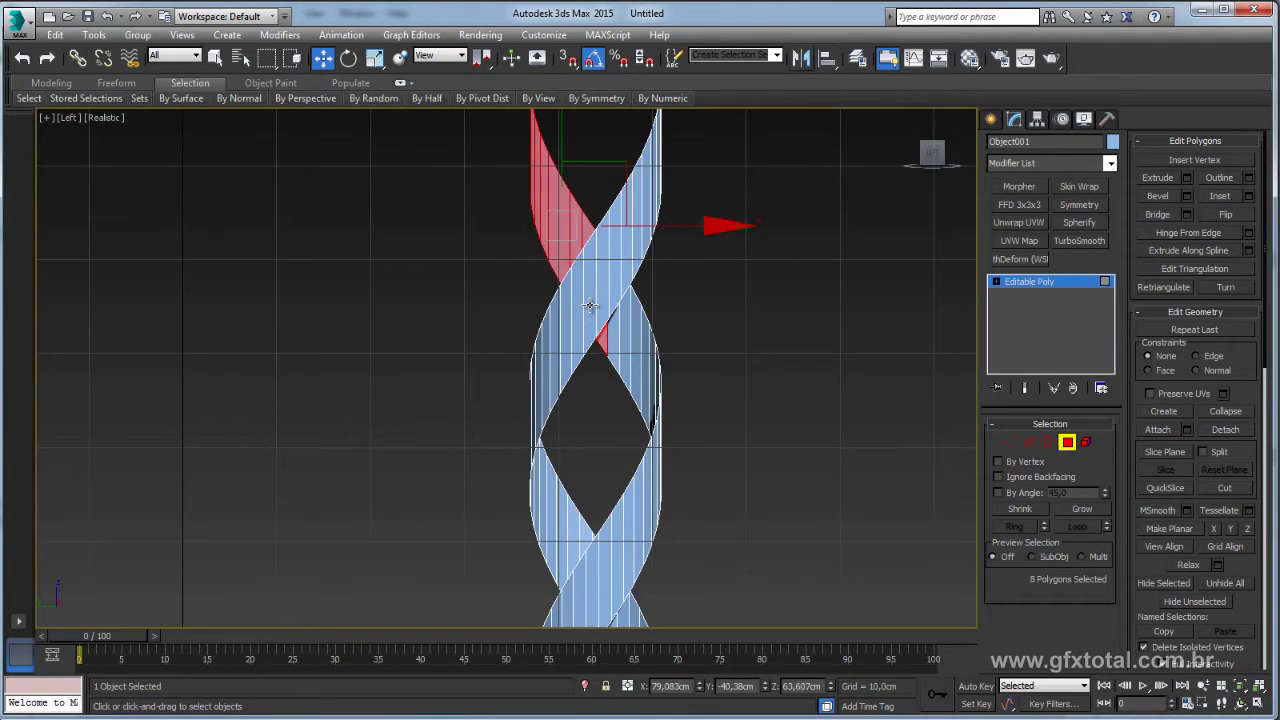
key(F3)
middle_drag(590, 305, 605, 380)
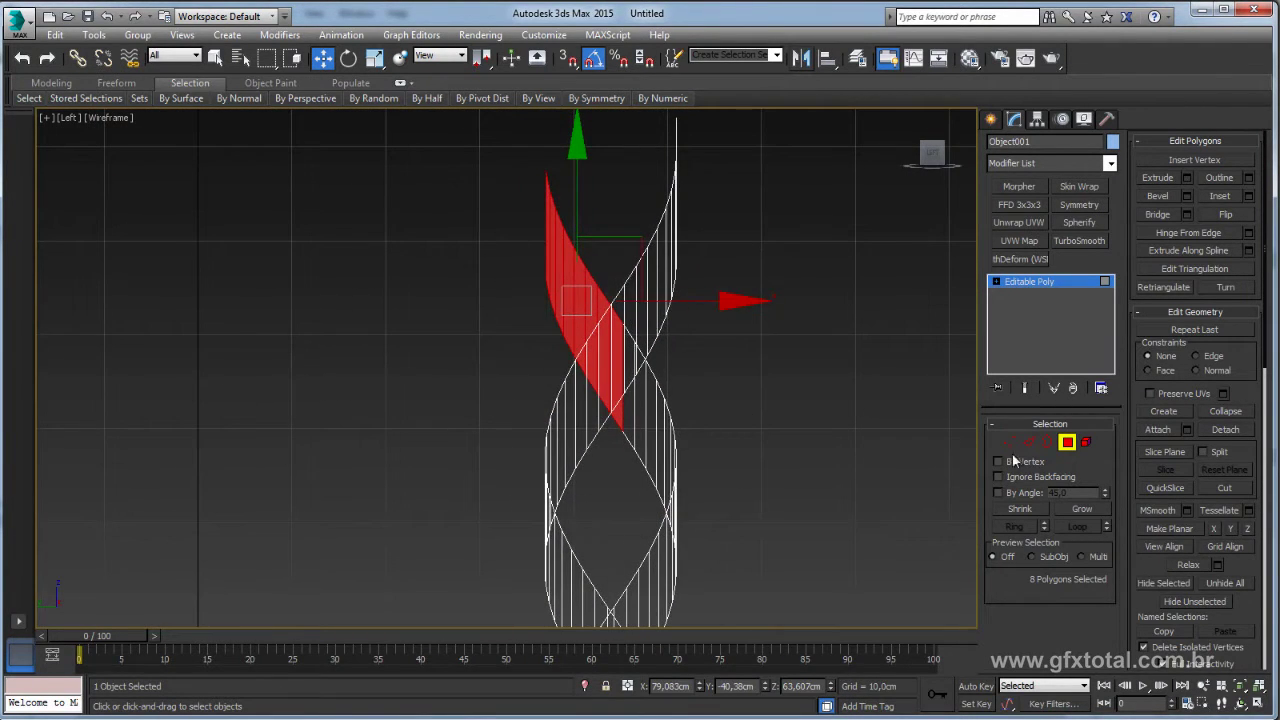
click(1029, 510)
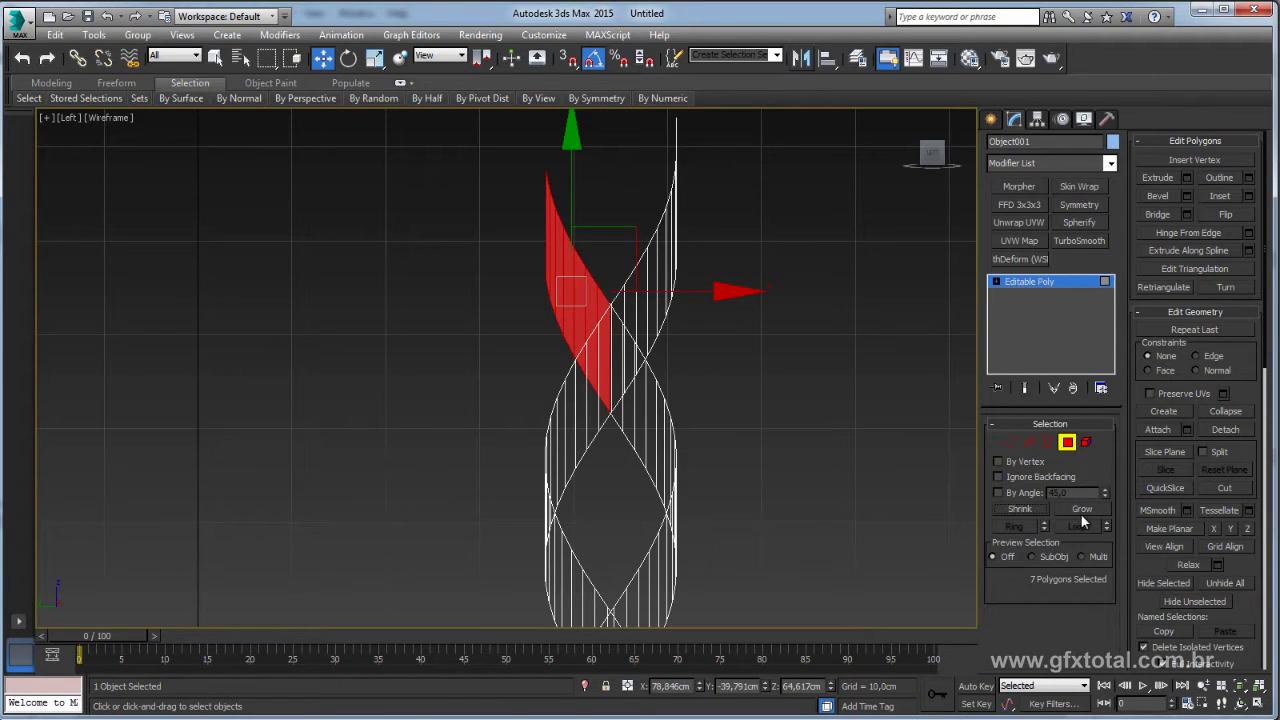
click(1088, 518)
click(1029, 510)
middle_drag(615, 342, 670, 349)
scroll(670, 349, up, 3)
scroll(659, 316, up, 2)
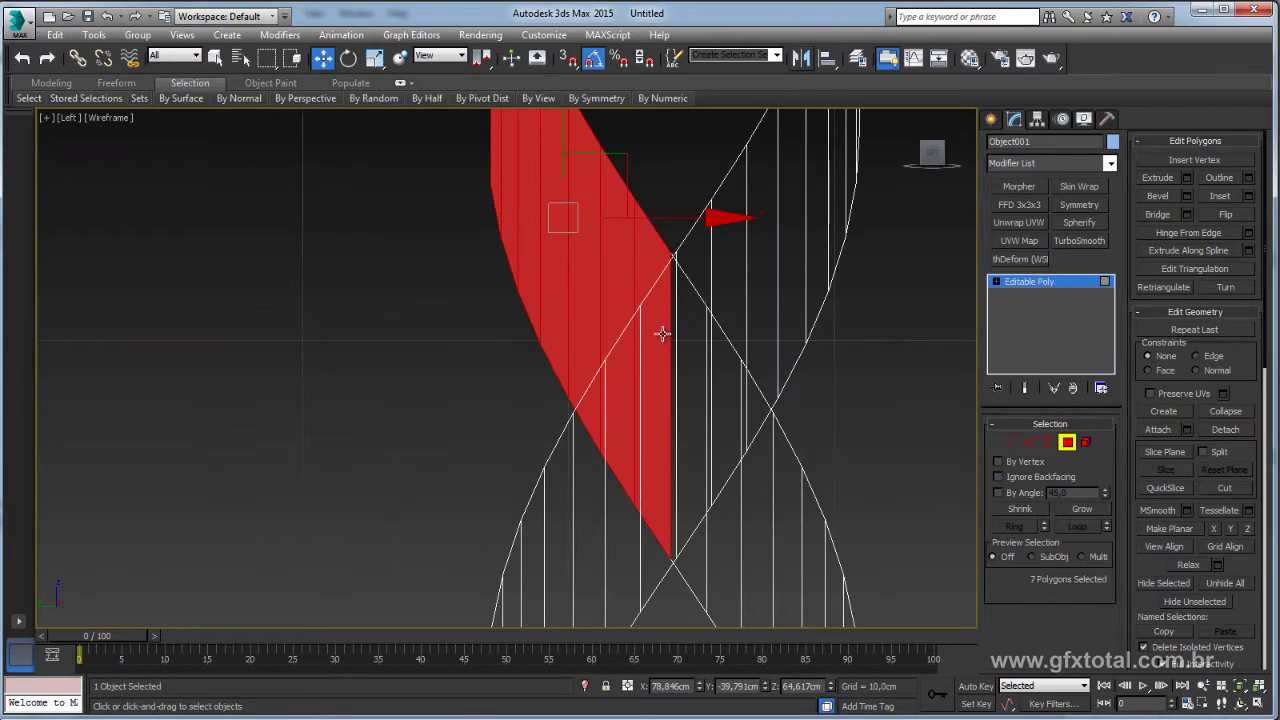
click(688, 337)
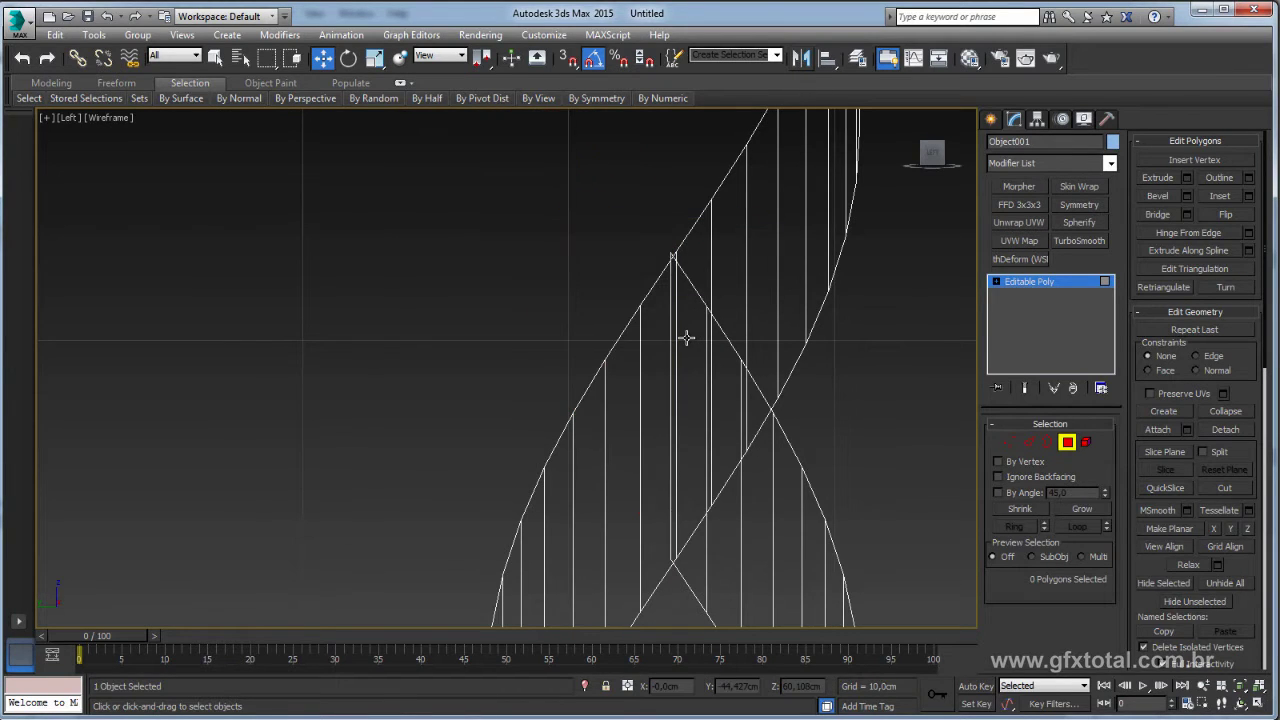
Show the ribbon shaded in Perspective with Edge mode active, orbiting to a side view
key(p)
key(2)
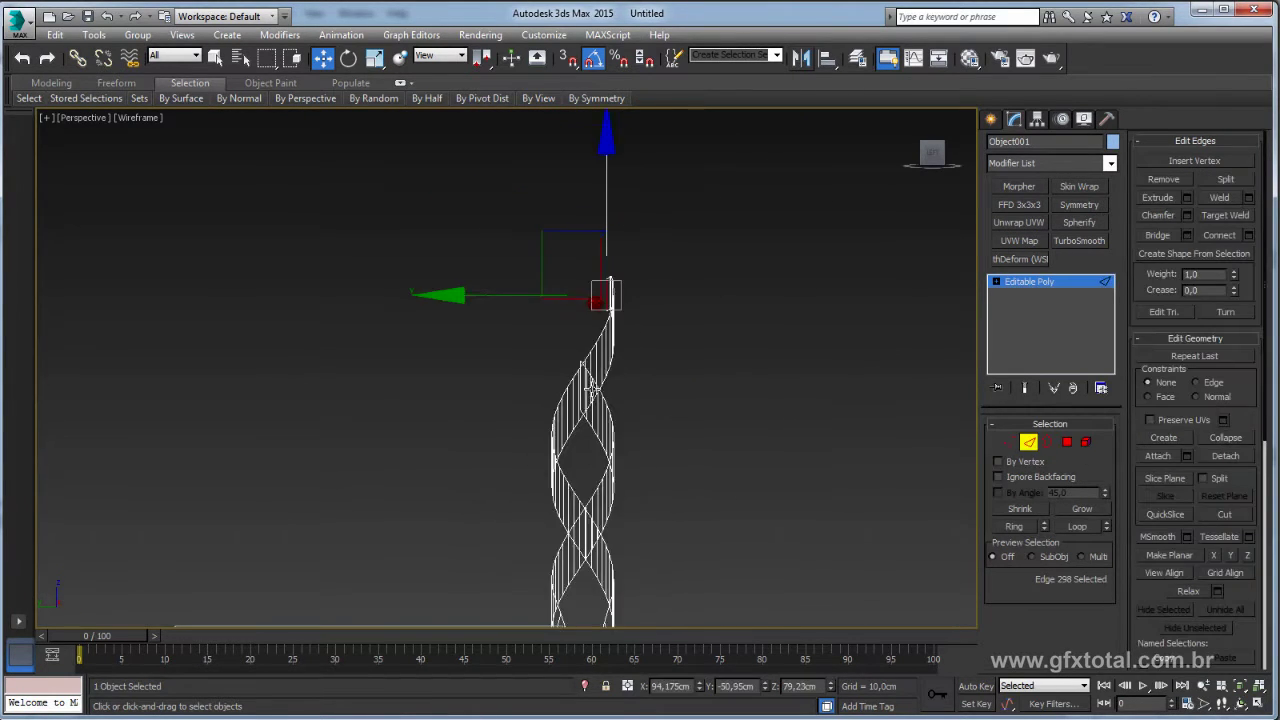
key(F3)
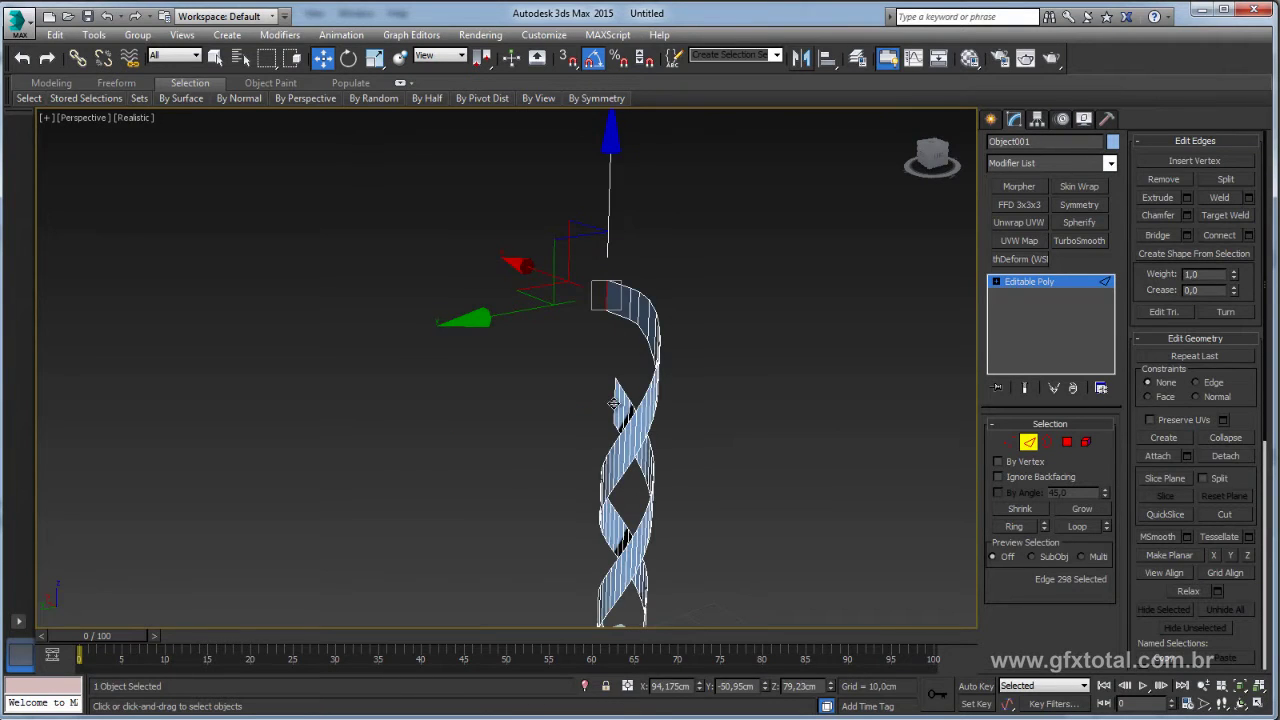
mouse_move(613, 403)
alt+middle_down()
mouse_move(677, 395)
mouse_move(691, 457)
alt+middle_up()
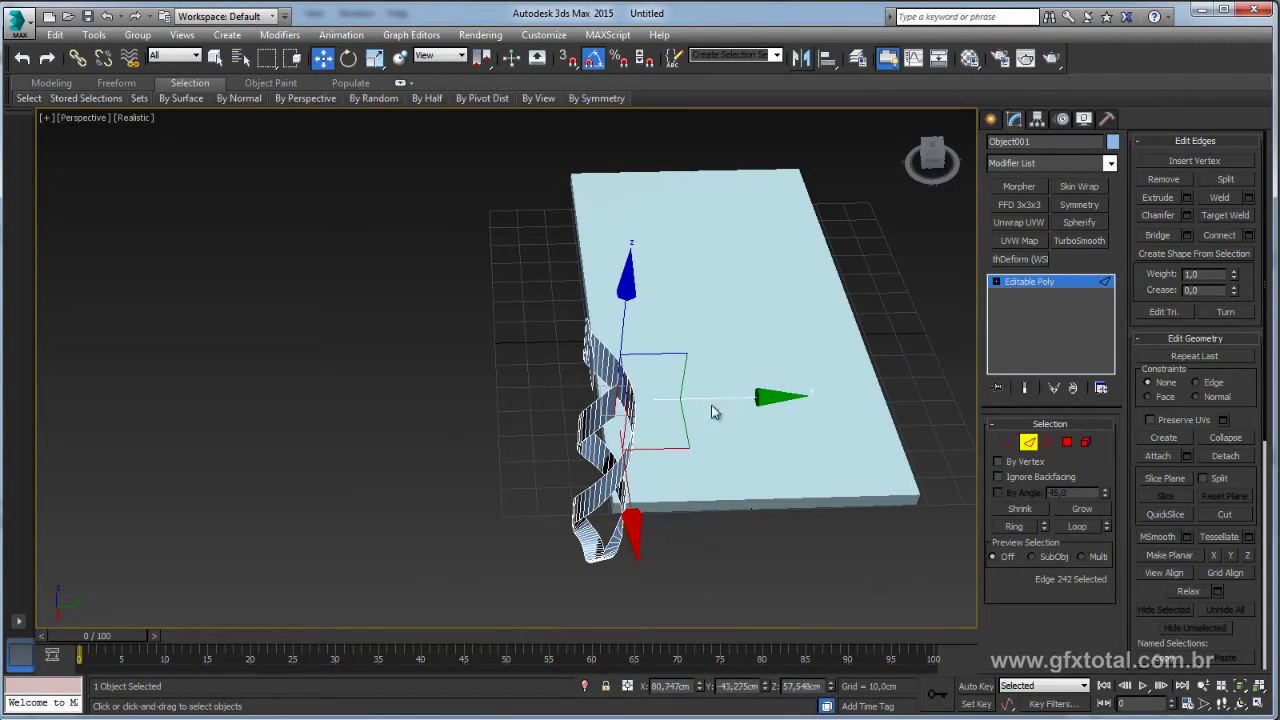
mouse_move(713, 412)
alt+middle_down()
mouse_move(652, 387)
mouse_move(652, 362)
alt+middle_up()
Extrude the strand's top edge twice into a sideways strip and select its bend vertices
click(656, 358)
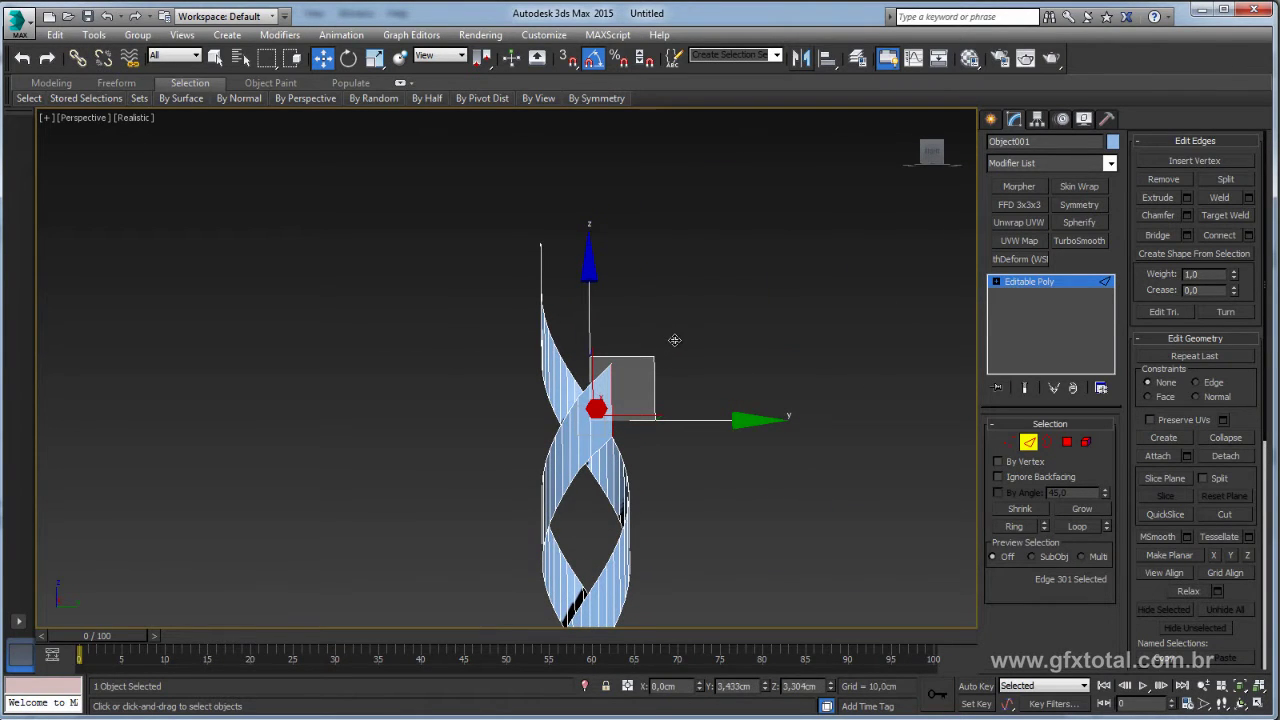
click(676, 340)
click(703, 319)
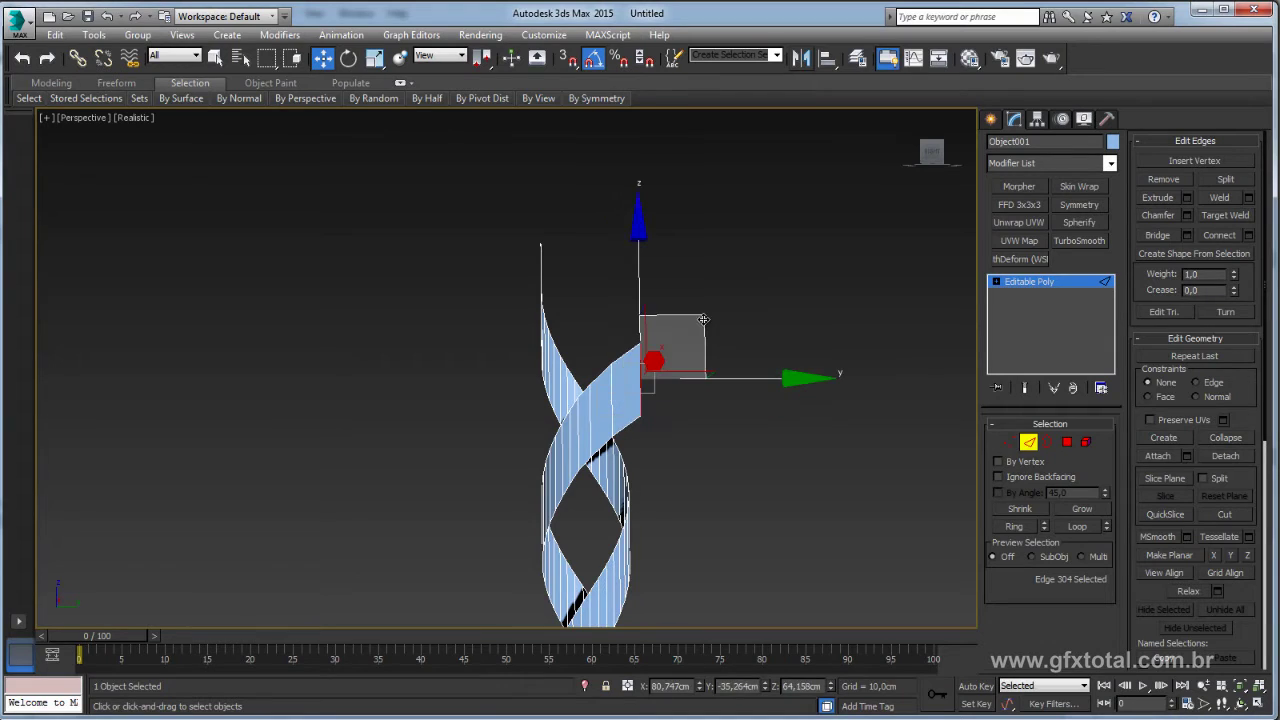
shift+drag(707, 321, 727, 316)
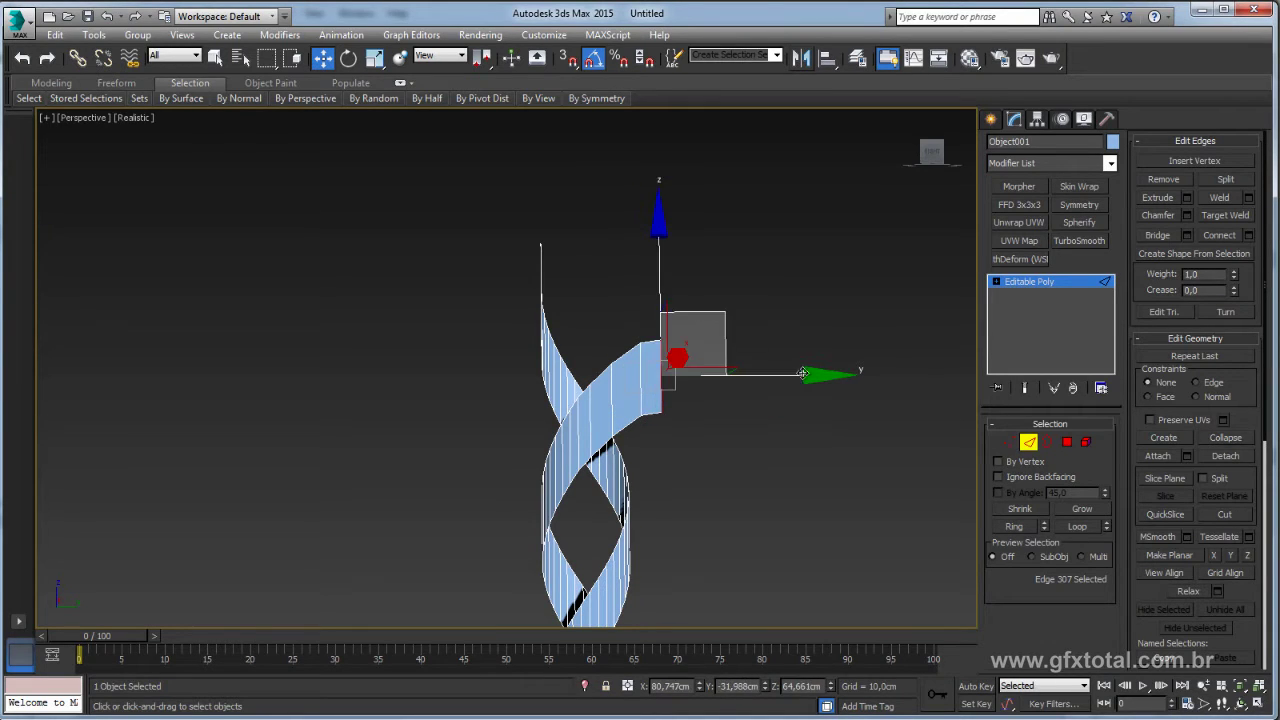
shift+drag(769, 376, 854, 376)
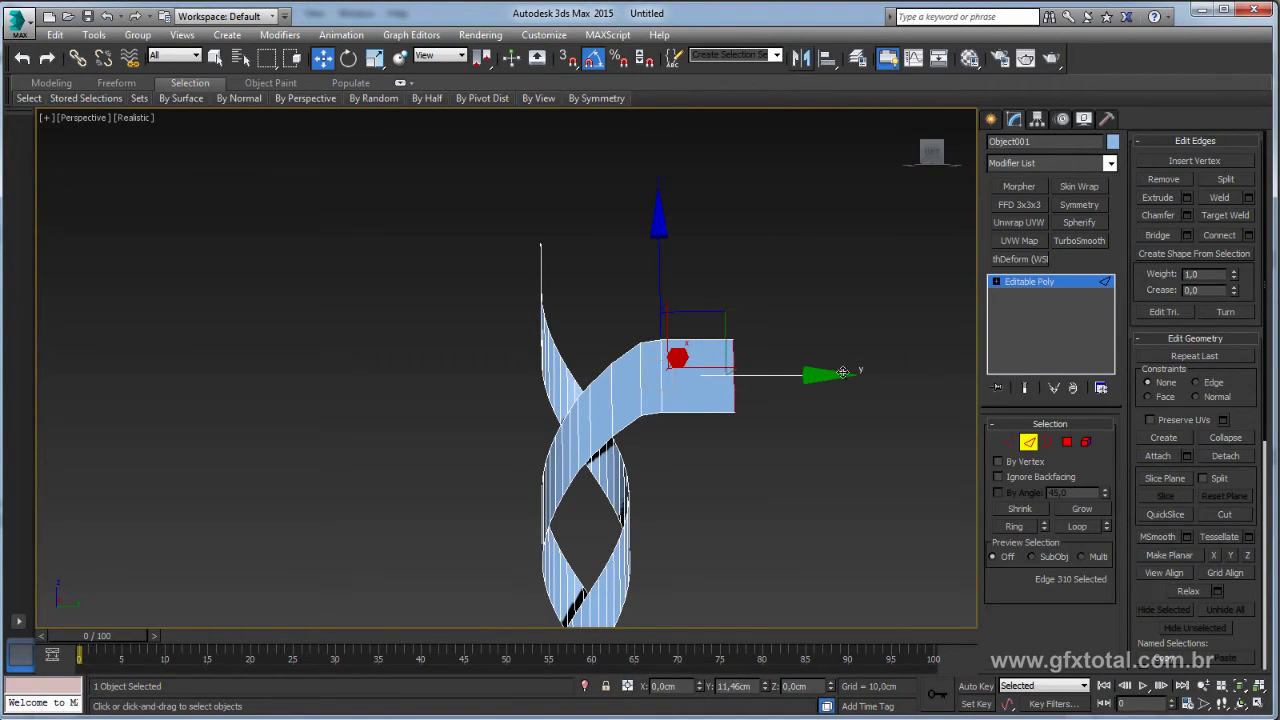
click(1009, 442)
drag(773, 437, 638, 398)
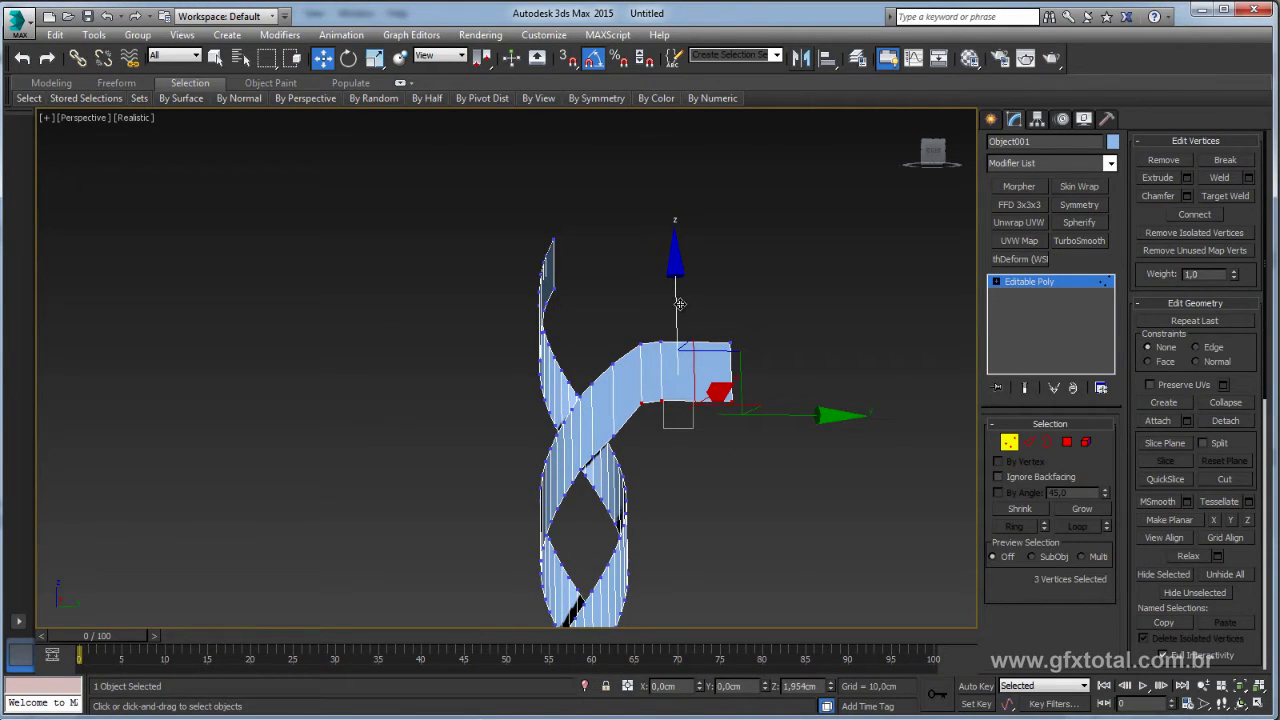
Raise the bend vertices slightly to round the curve into the new arm
drag(679, 303, 679, 292)
click(612, 437)
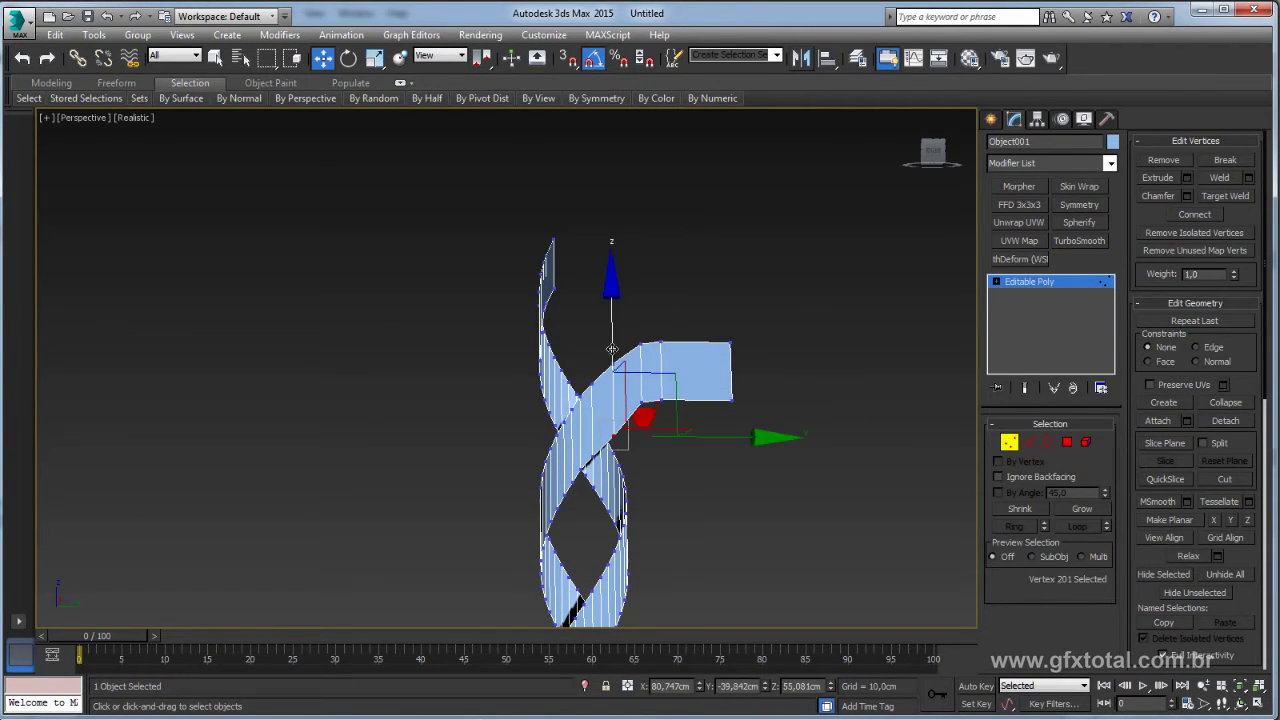
drag(609, 347, 590, 366)
click(594, 456)
click(612, 342)
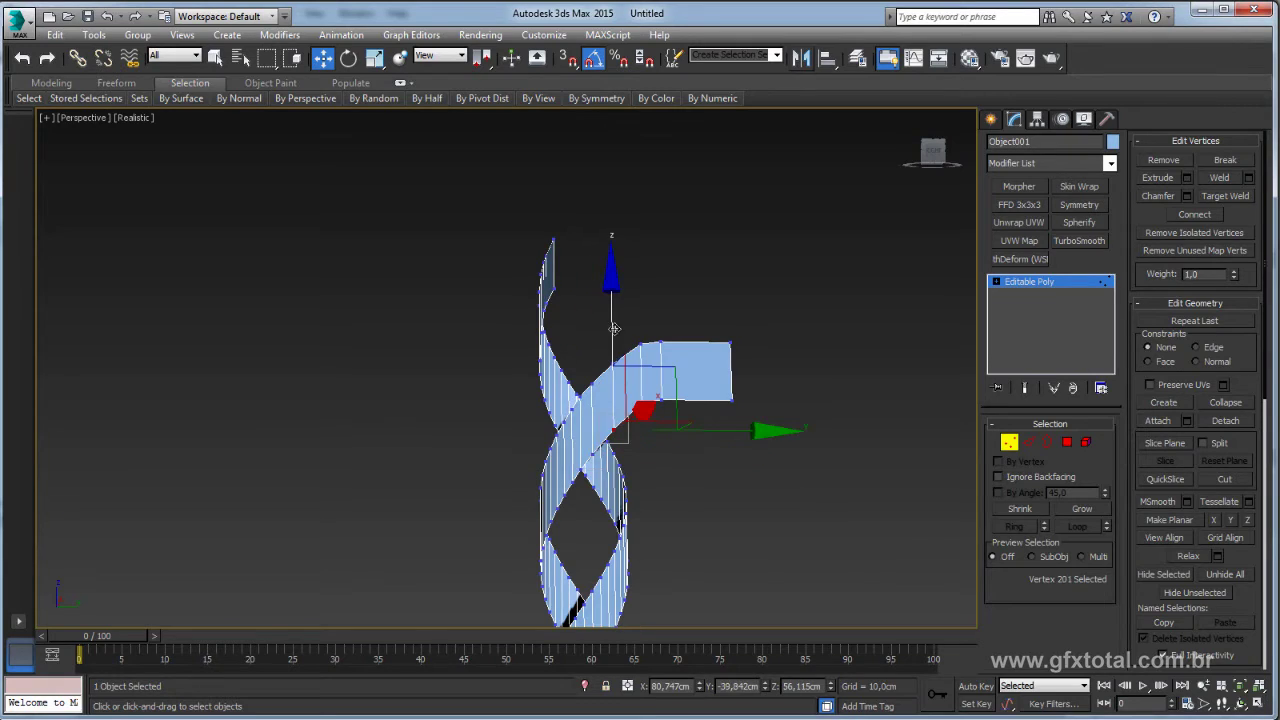
drag(612, 332, 645, 314)
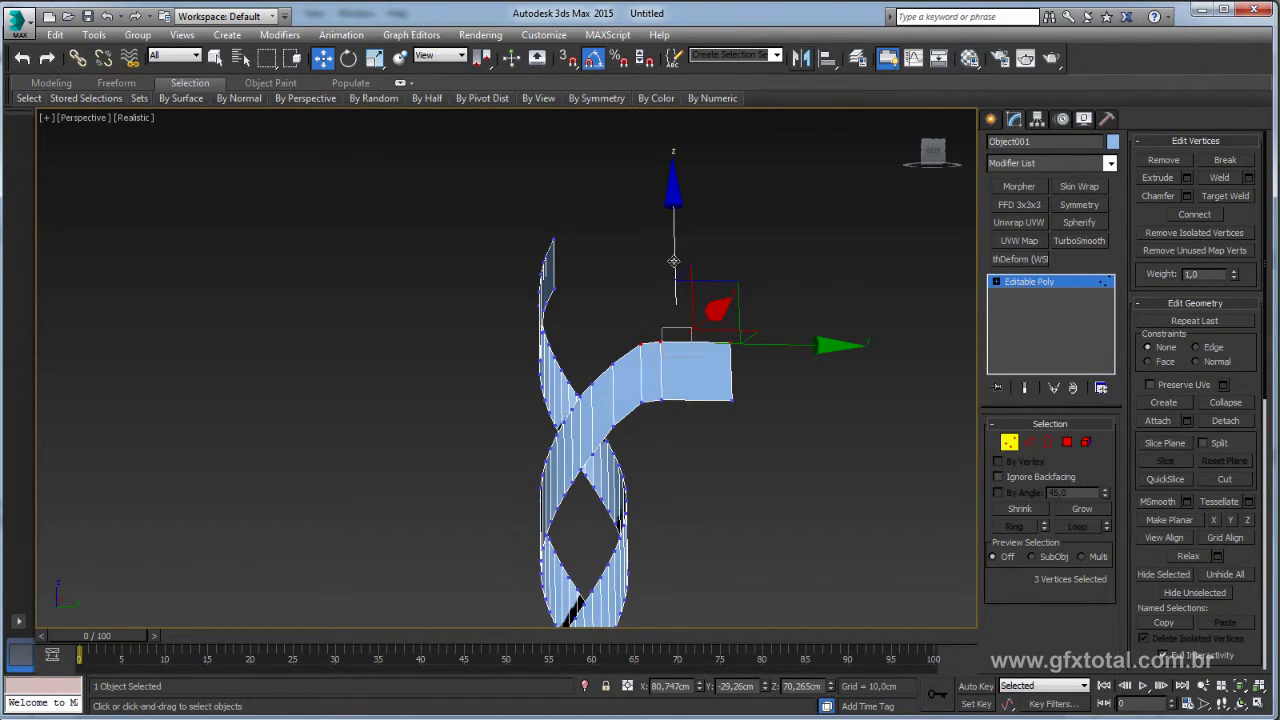
alt+middle_drag(672, 250, 752, 343)
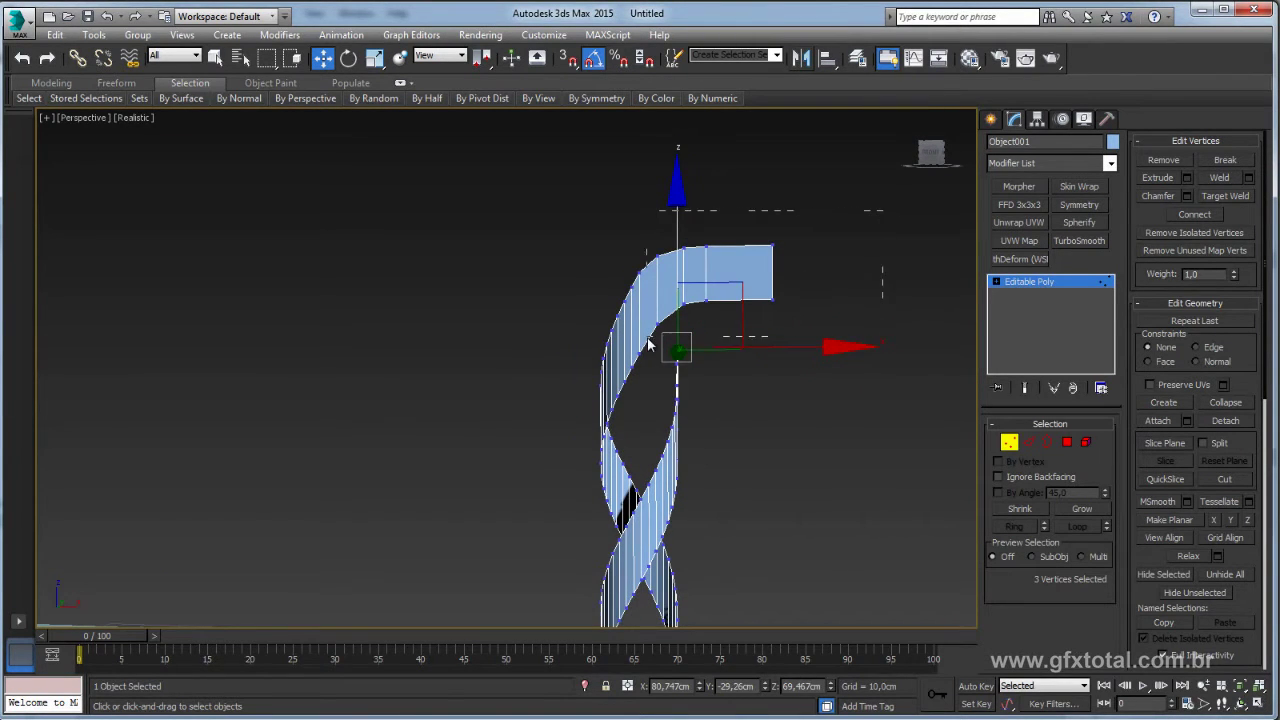
Lower the arm's top band of vertices to level it, then select six vertices at the ribbon end
drag(645, 235, 785, 330)
drag(706, 188, 752, 267)
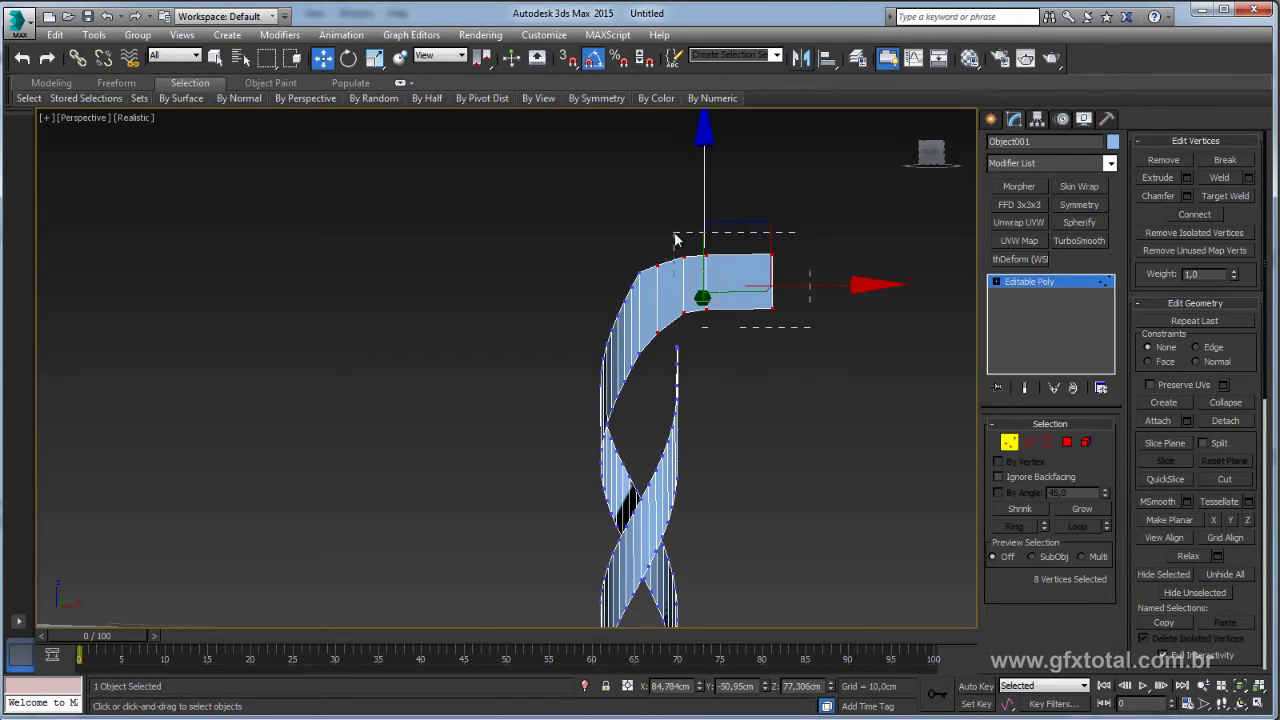
drag(675, 240, 714, 206)
alt+middle_drag(714, 206, 711, 199)
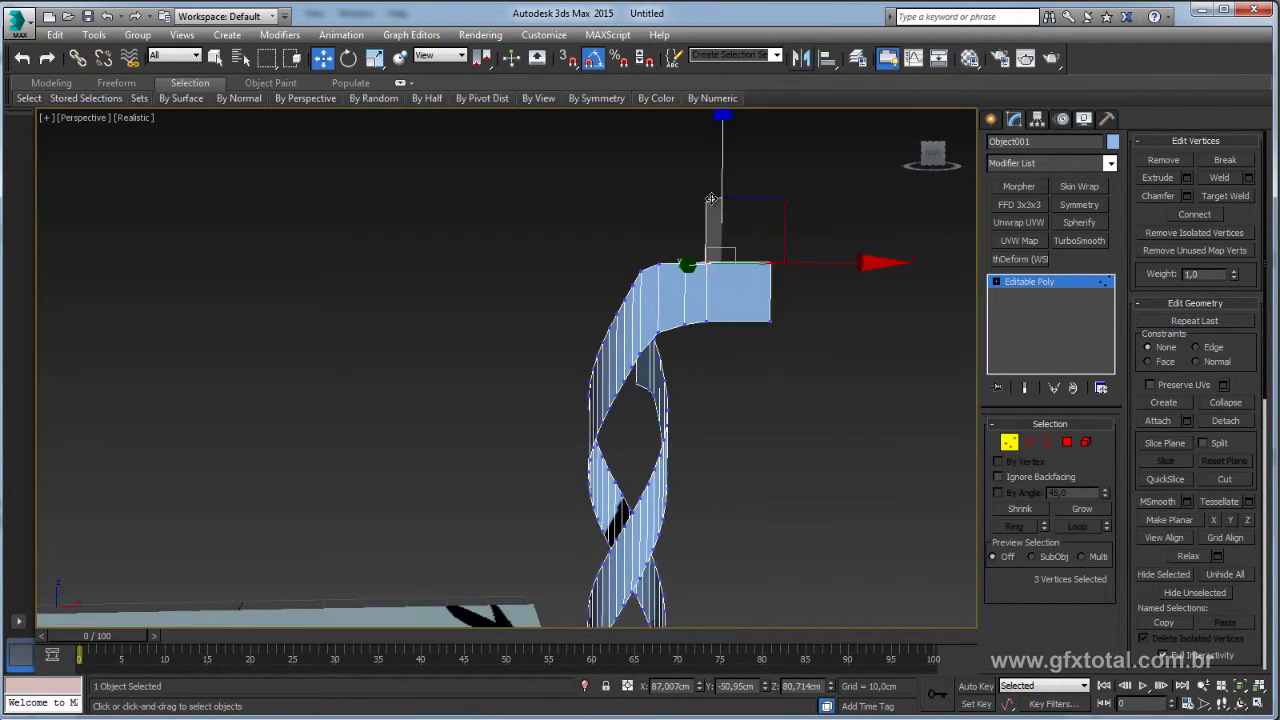
mouse_move(711, 199)
mouse_down()
mouse_move(721, 183)
mouse_move(745, 338)
mouse_up()
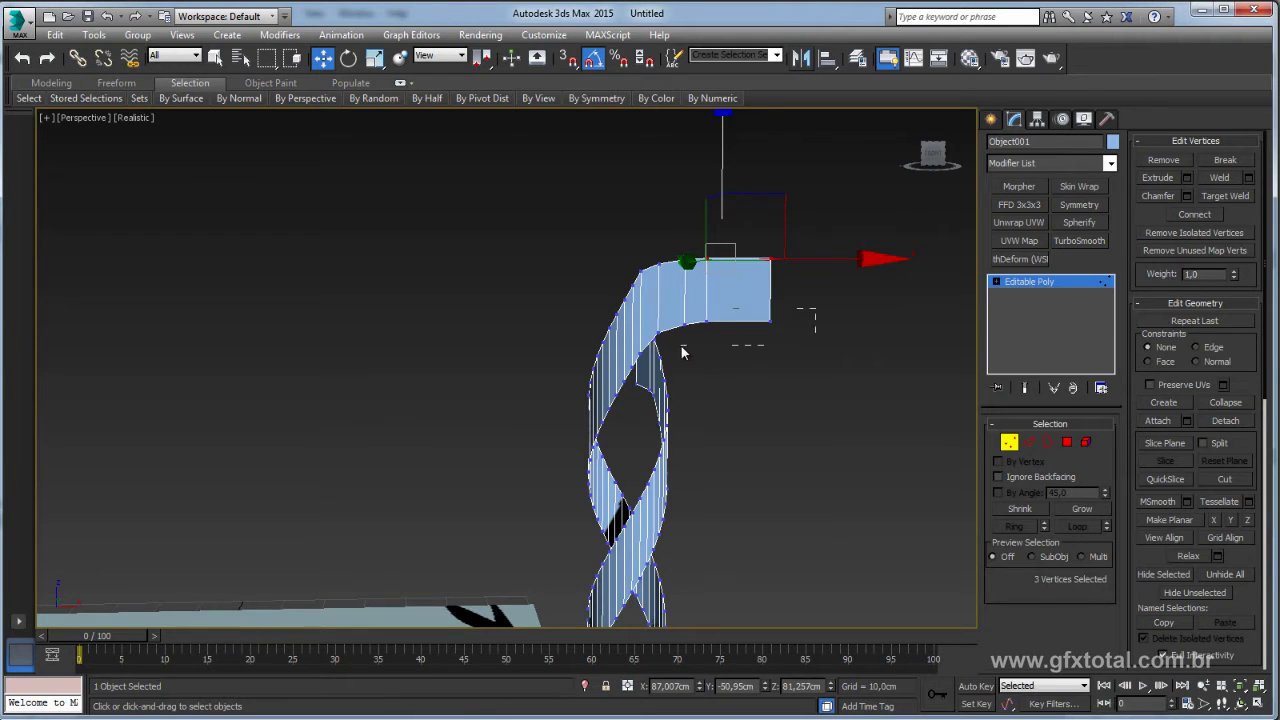
drag(715, 237, 721, 230)
alt+middle_drag(686, 340, 600, 348)
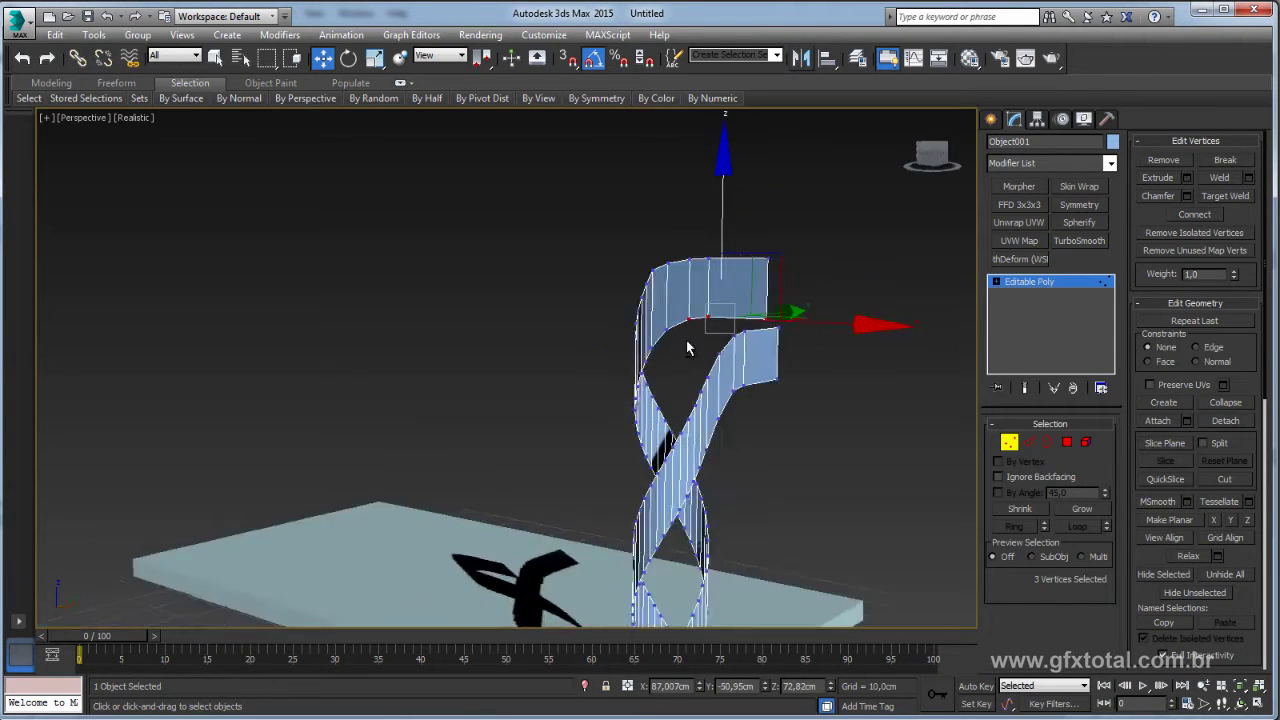
alt+middle_drag(810, 348, 842, 297)
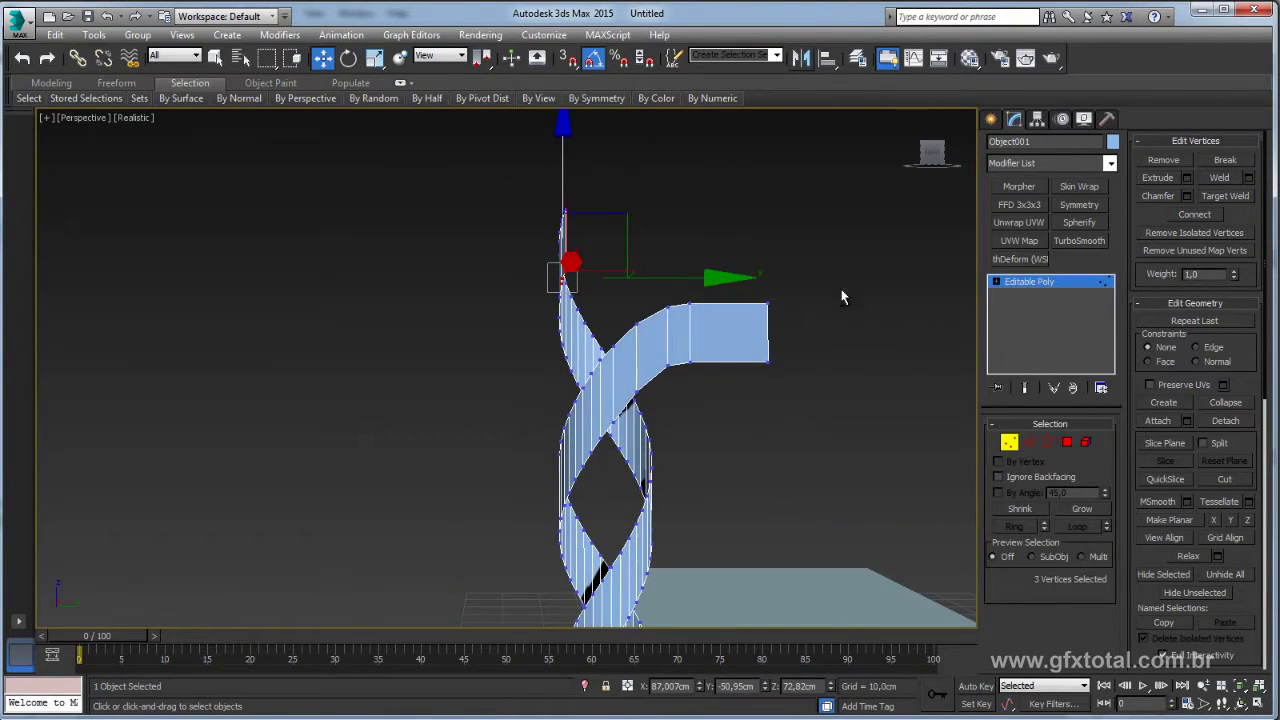
drag(659, 397, 659, 397)
alt+middle_drag(659, 397, 722, 389)
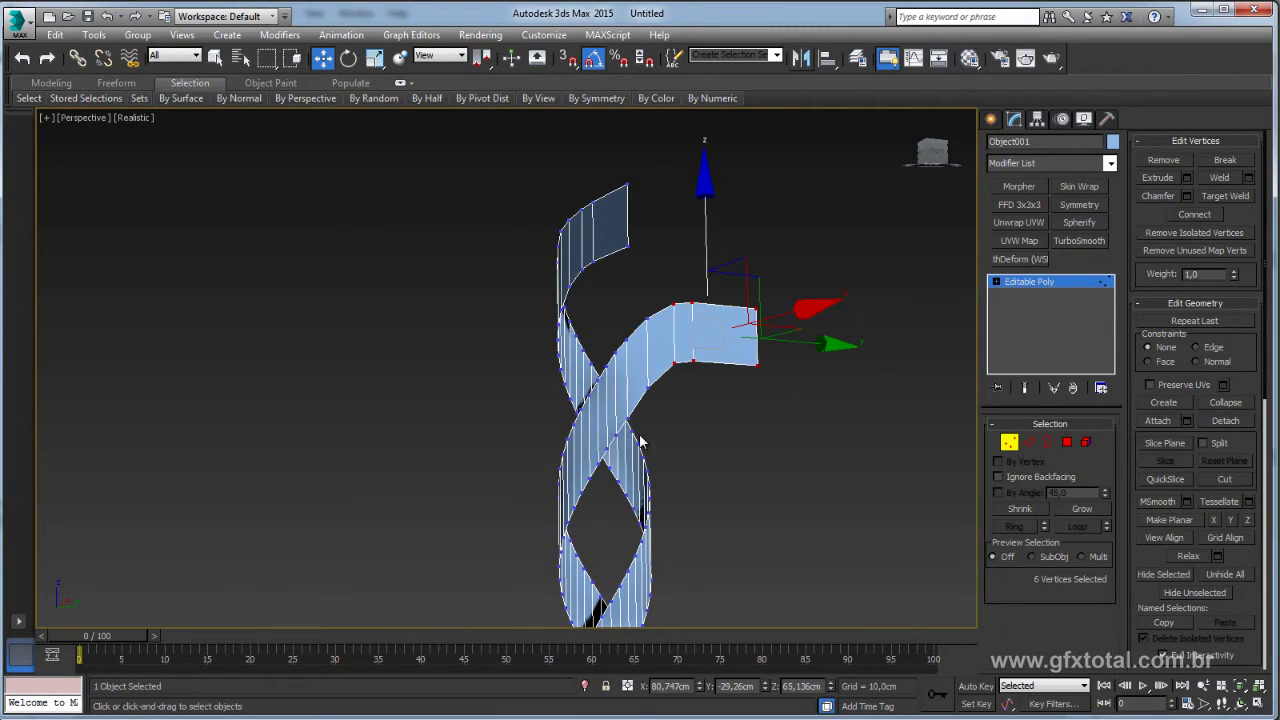
click(1038, 283)
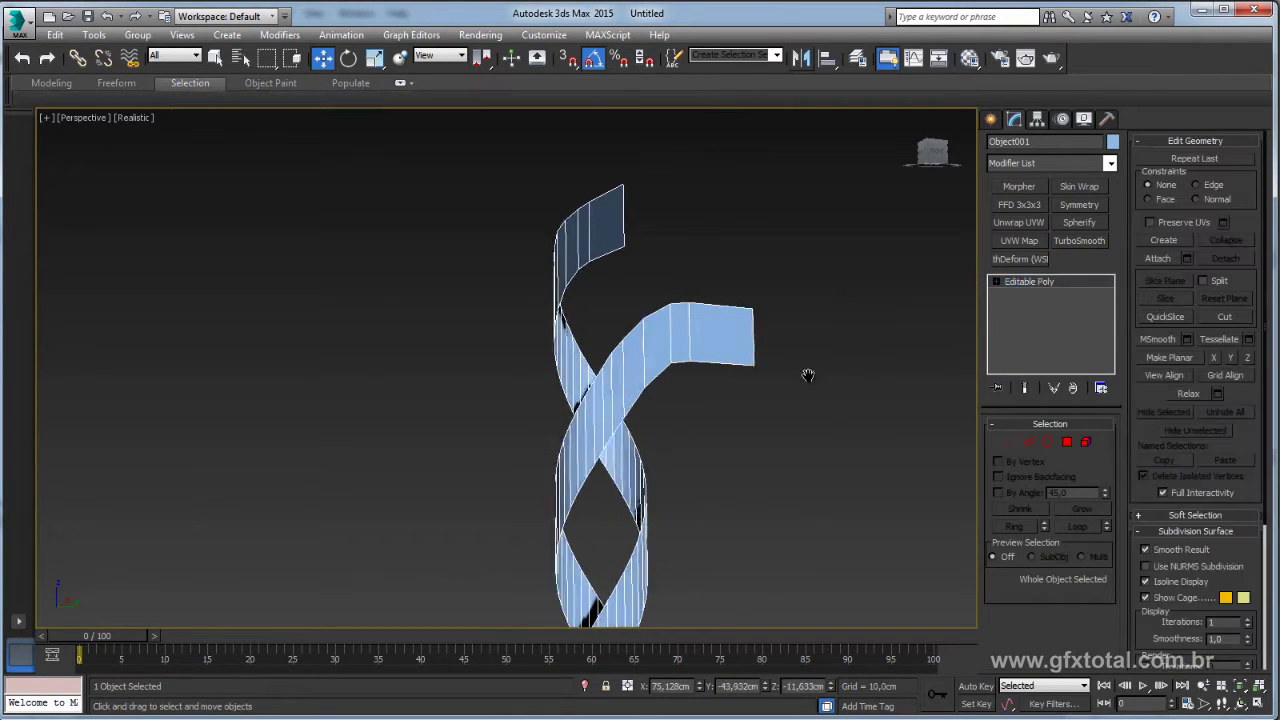
mouse_move(809, 374)
alt+middle_down()
mouse_move(766, 366)
mouse_move(685, 473)
mouse_move(613, 402)
mouse_move(714, 357)
mouse_move(622, 342)
mouse_move(634, 366)
mouse_move(790, 410)
alt+middle_up()
scroll(620, 342, up, 4)
scroll(634, 359, down, 4)
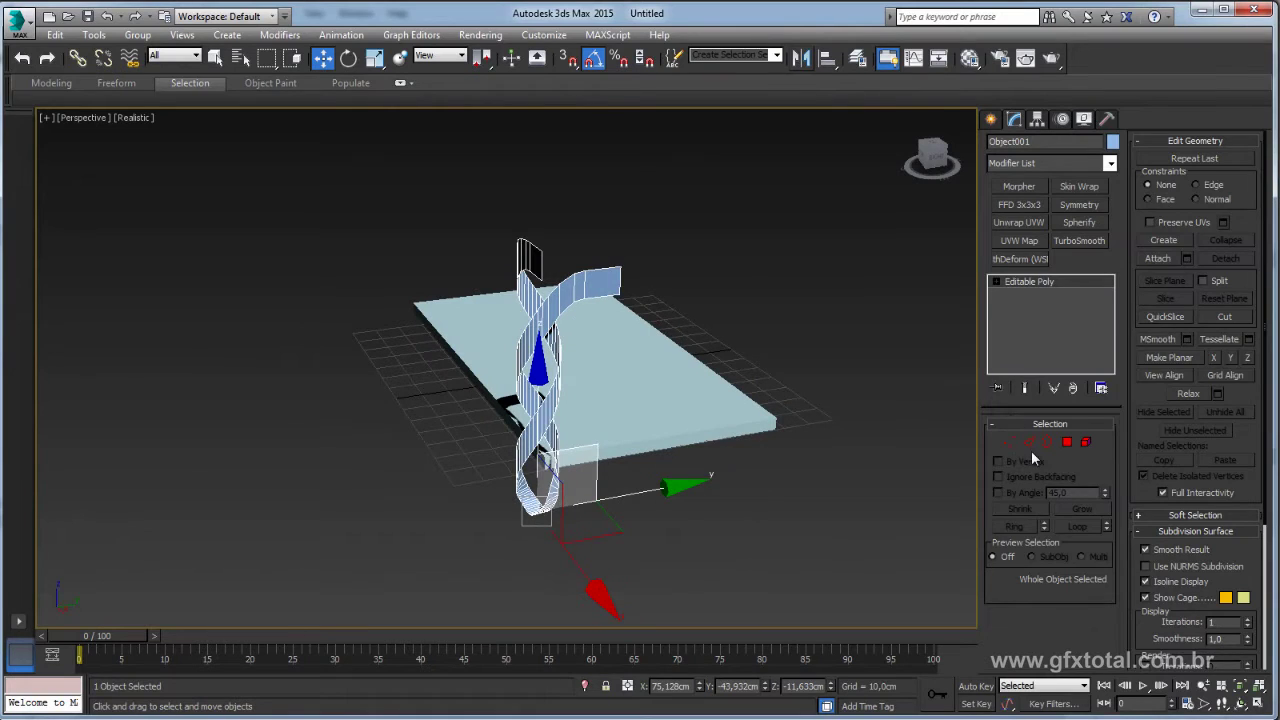
click(1031, 445)
mouse_move(690, 300)
alt+middle_down()
mouse_move(723, 283)
mouse_move(778, 331)
mouse_move(580, 266)
alt+middle_up()
click(580, 266)
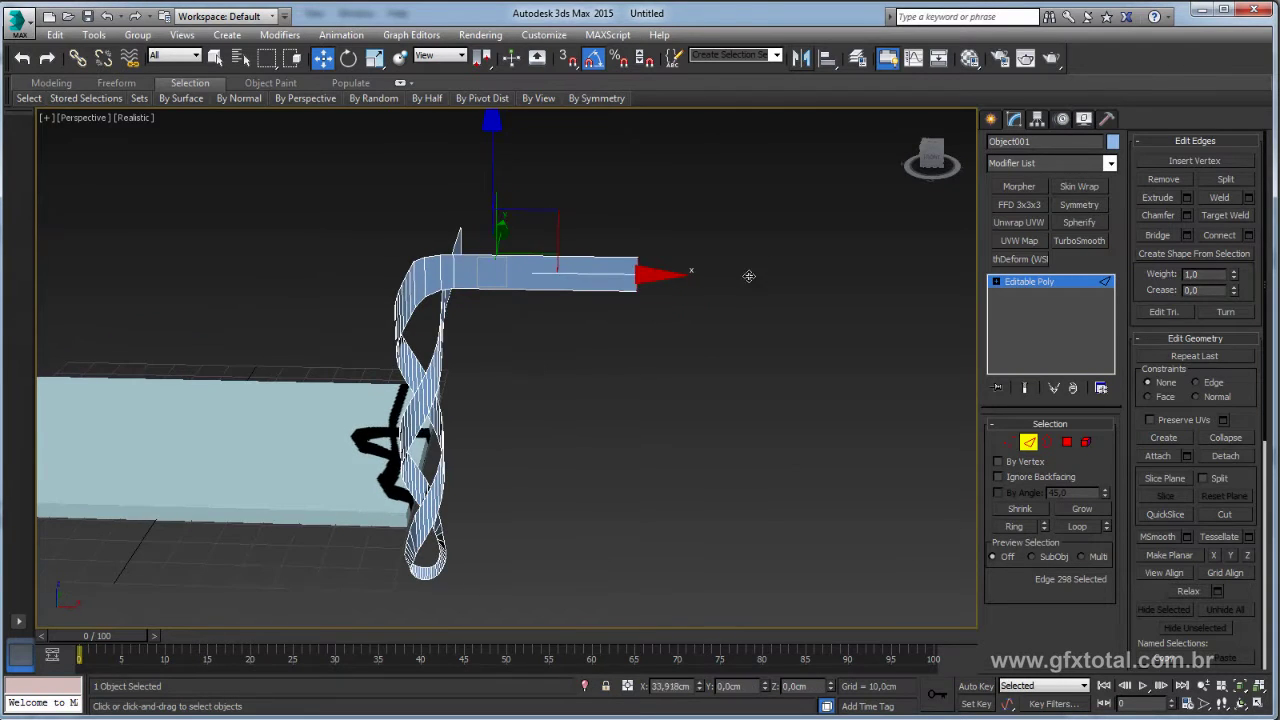
alt+middle_drag(748, 276, 973, 305)
key(2)
mouse_move(626, 412)
alt+middle_down()
mouse_move(692, 413)
mouse_move(709, 434)
mouse_move(666, 426)
alt+middle_up()
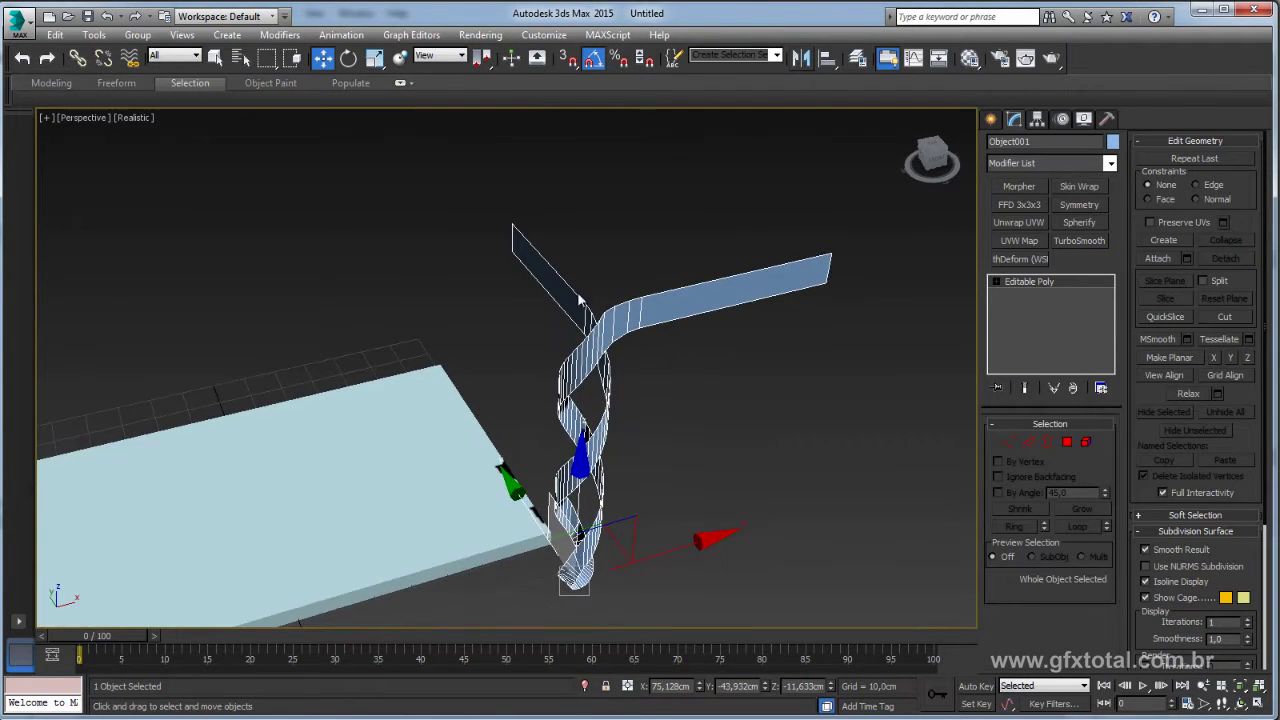
scroll(655, 400, up, 2)
scroll(634, 428, up, 2)
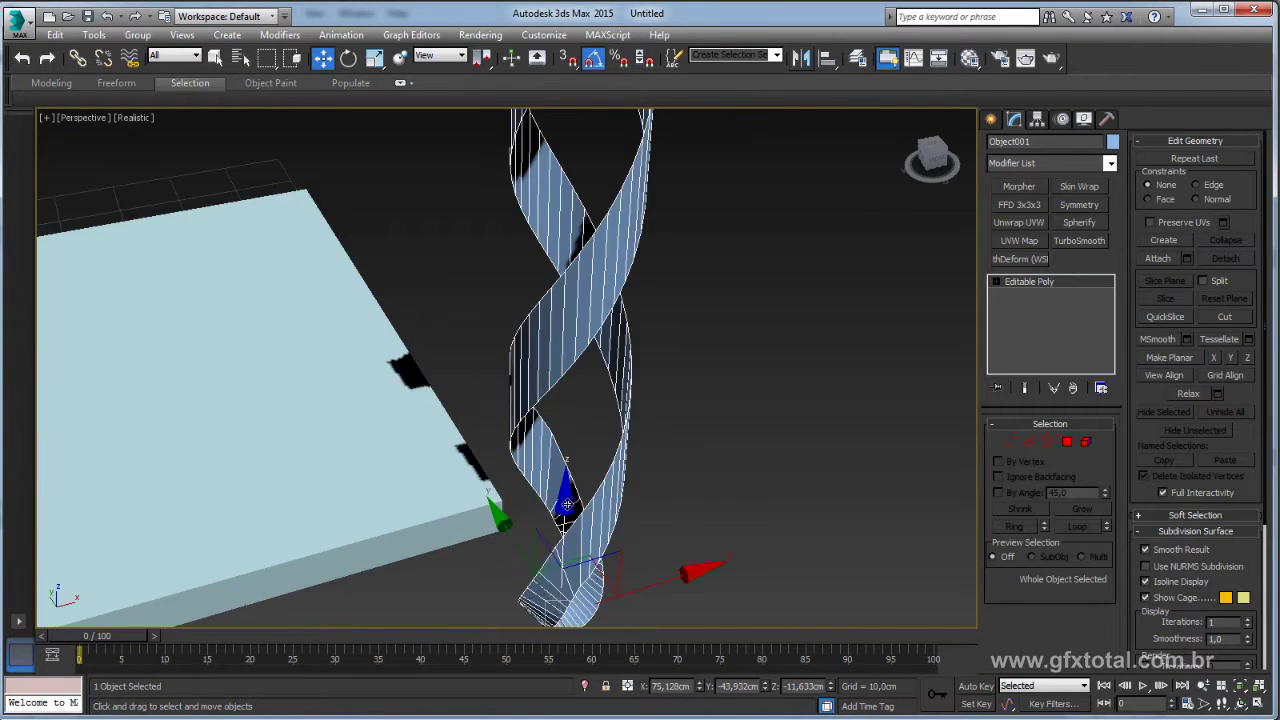
scroll(620, 420, up, 2)
scroll(600, 410, up, 2)
scroll(600, 410, down, 2)
scroll(610, 415, down, 2)
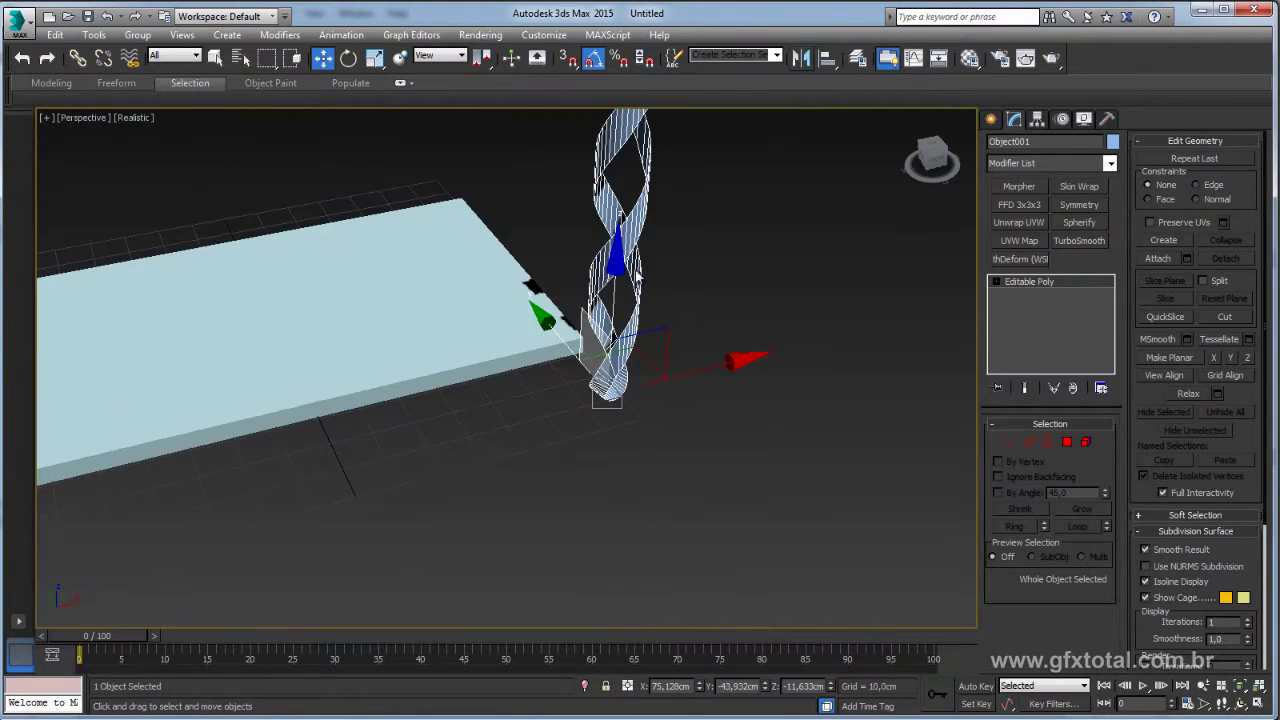
scroll(622, 421, down, 2)
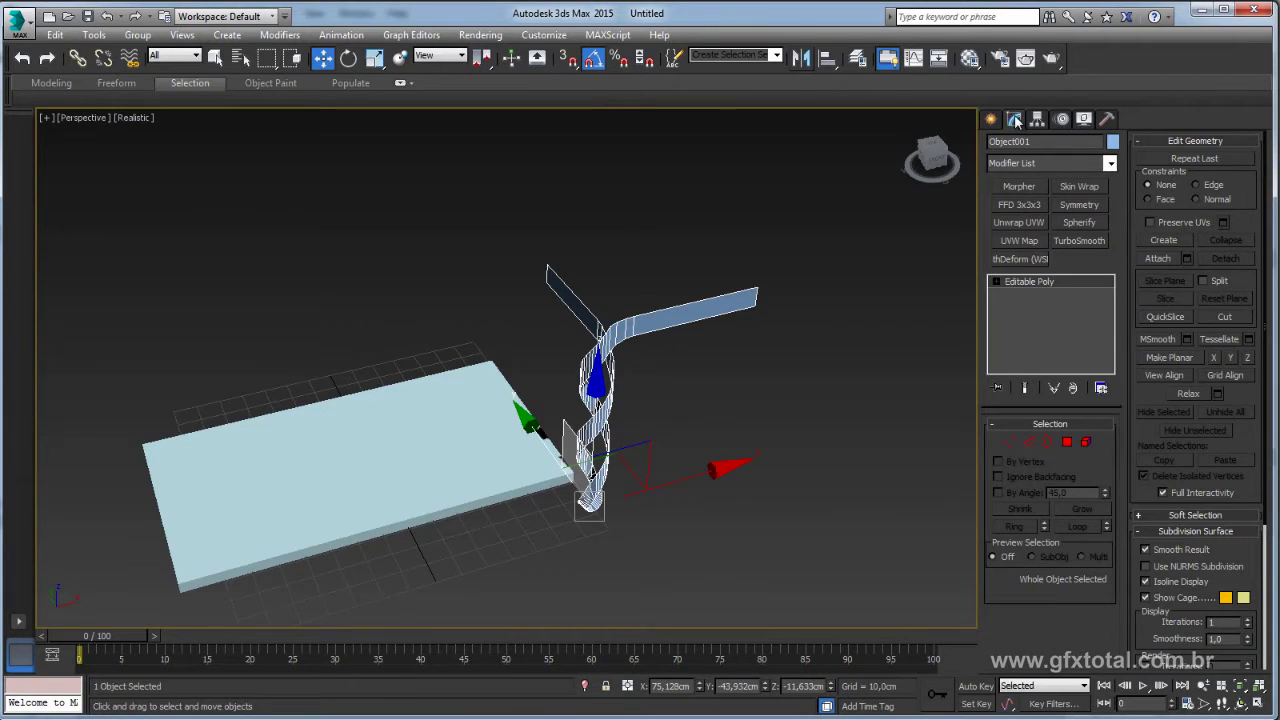
Add a Shell modifier to the twisted ribbon, dragging its outer amount to about 3.4 cm
click(1110, 164)
drag(1111, 190, 1114, 625)
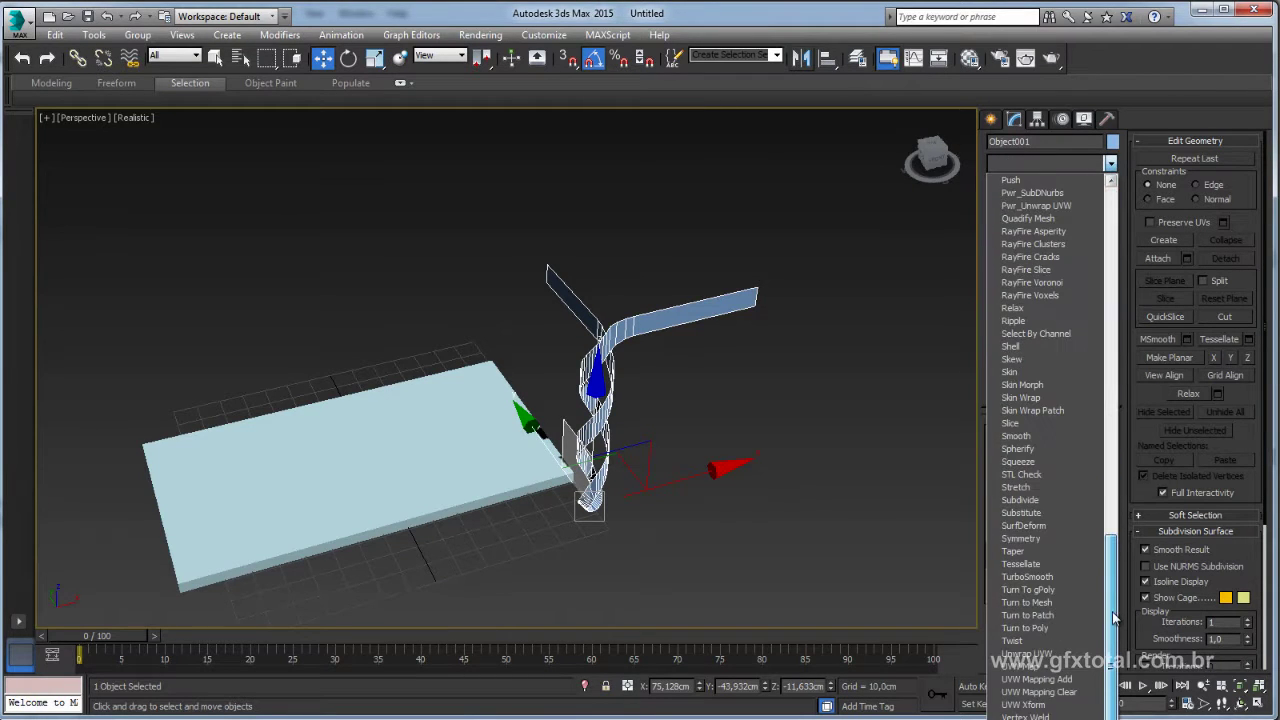
click(1011, 346)
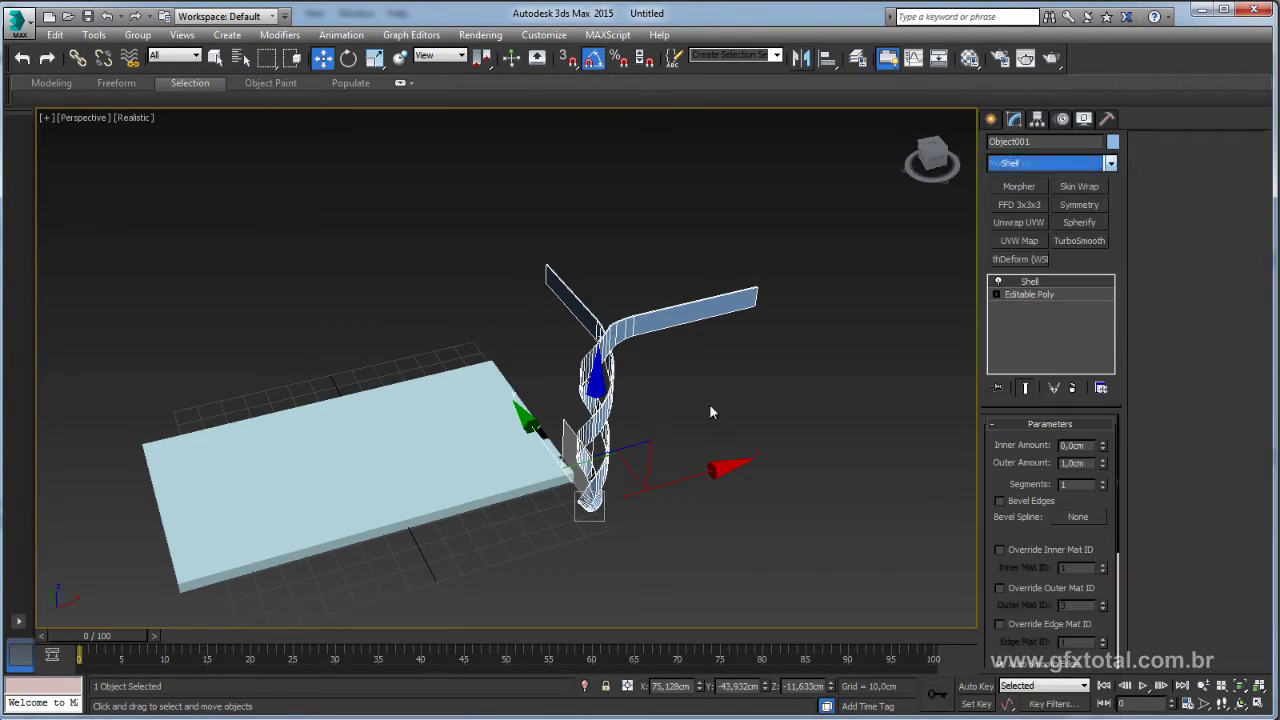
scroll(605, 416, up, 3)
alt+middle_drag(605, 416, 866, 440)
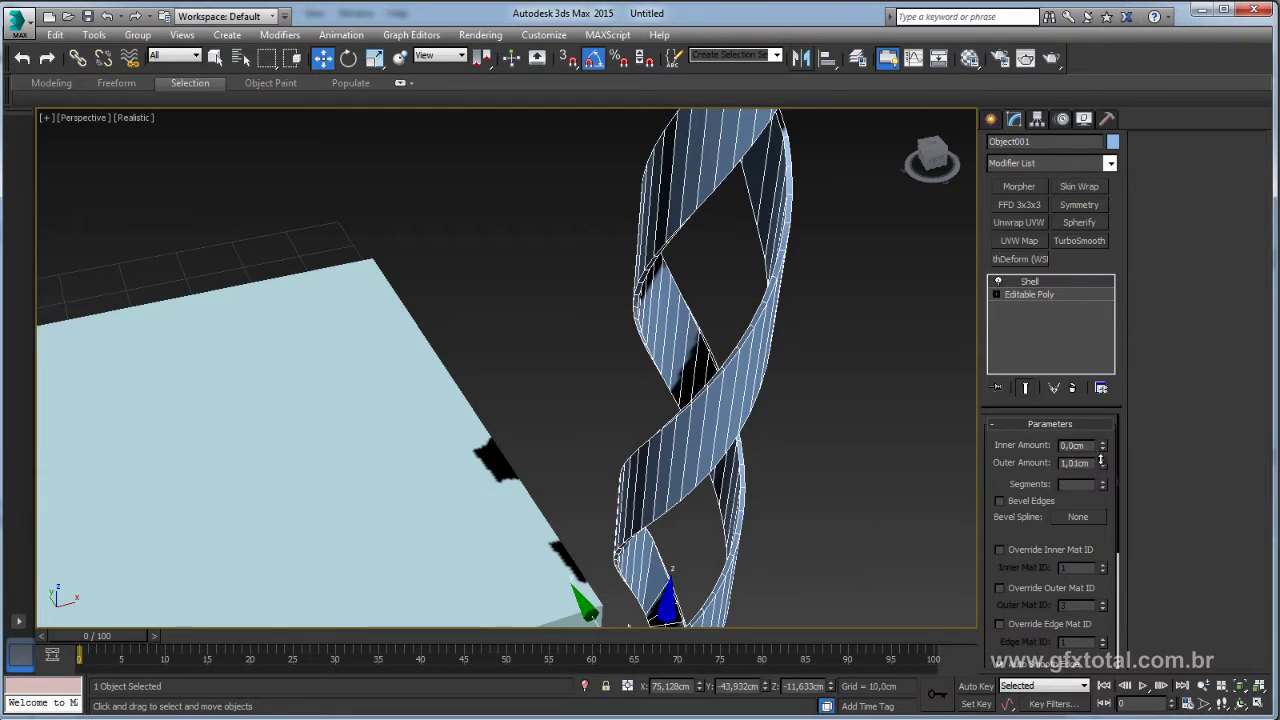
drag(1101, 461, 1068, 269)
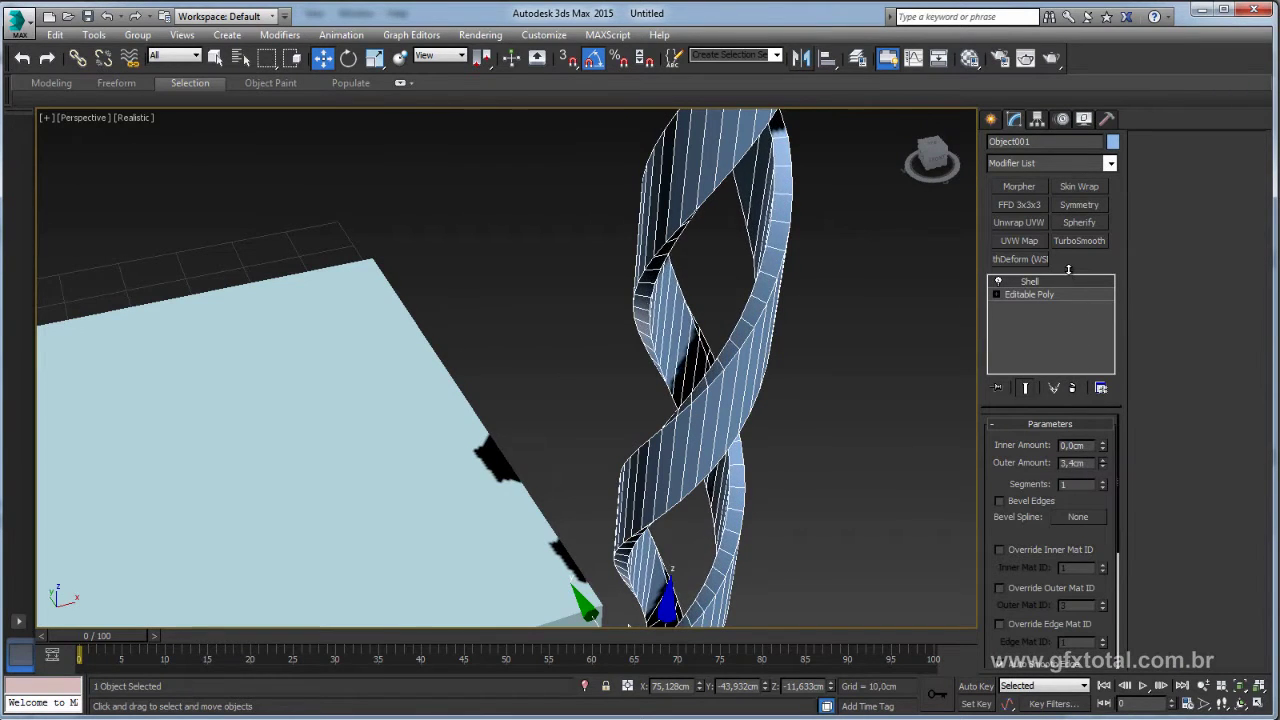
scroll(733, 362, down, 2)
Set Outer Amount to exactly 3,39cm and turn on Straighten Corners, viewing the leg side-on
mouse_move(762, 512)
alt+middle_down()
mouse_move(689, 309)
mouse_move(634, 320)
mouse_move(660, 337)
alt+middle_up()
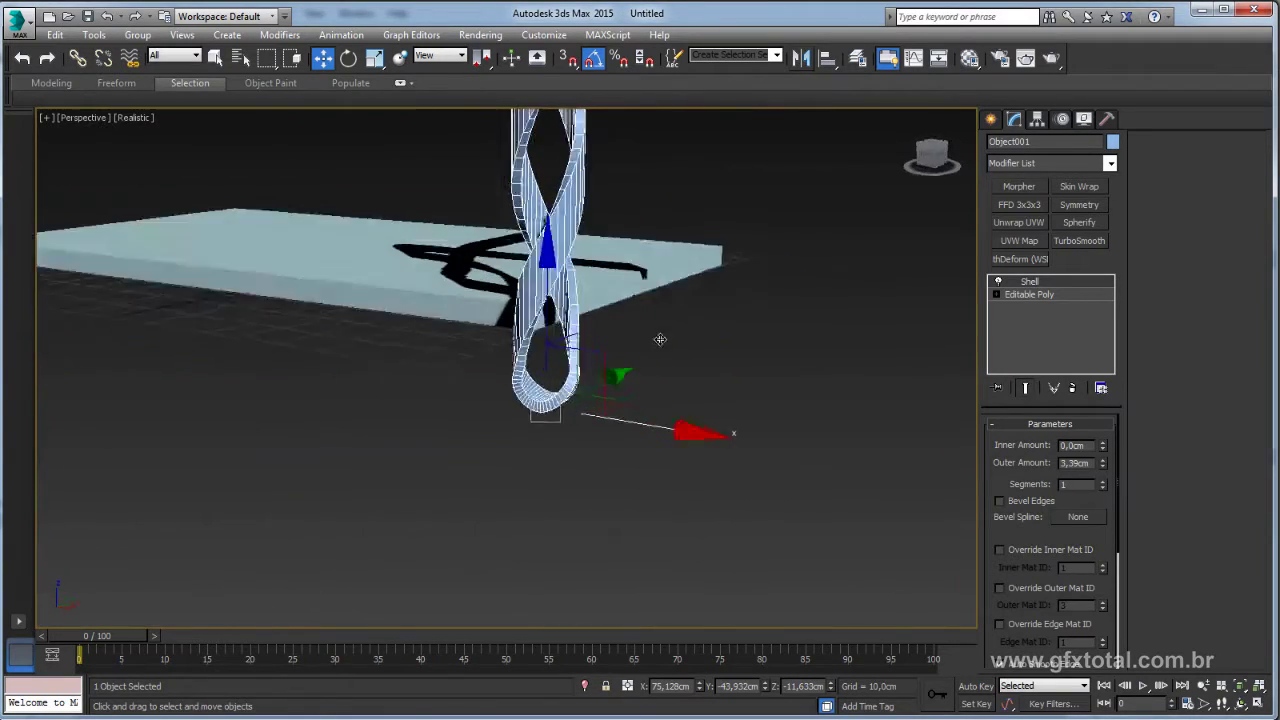
mouse_move(683, 269)
alt+middle_down()
mouse_move(700, 300)
mouse_move(895, 392)
alt+middle_up()
double_click(1091, 463)
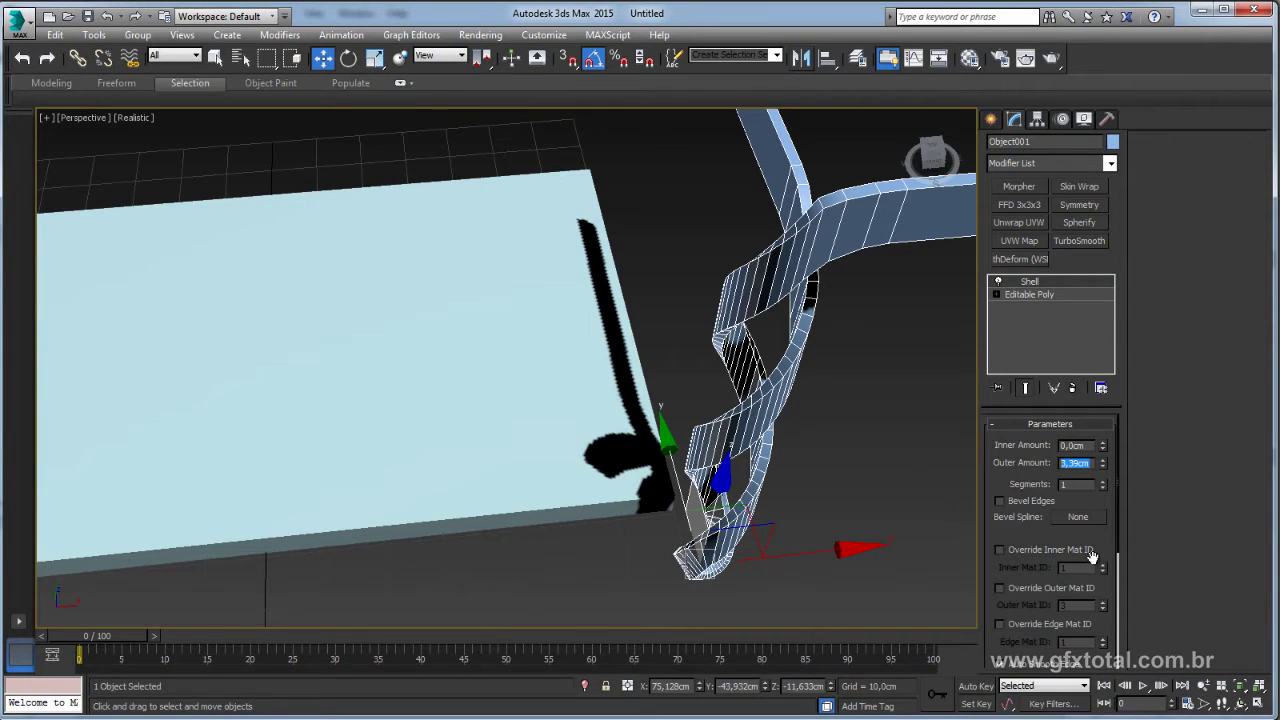
drag(1117, 546, 1088, 259)
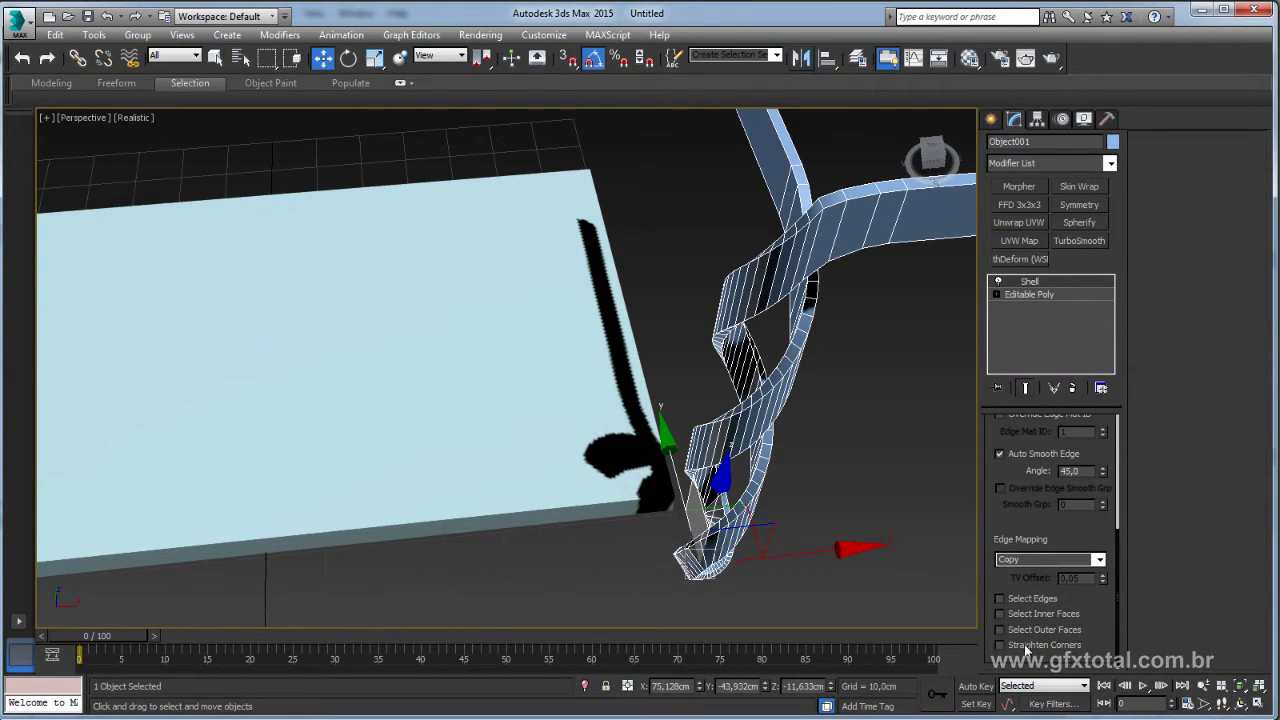
click(1000, 645)
mouse_move(741, 497)
alt+middle_down()
mouse_move(708, 387)
mouse_move(874, 354)
mouse_move(848, 514)
mouse_move(870, 502)
mouse_move(653, 401)
alt+middle_up()
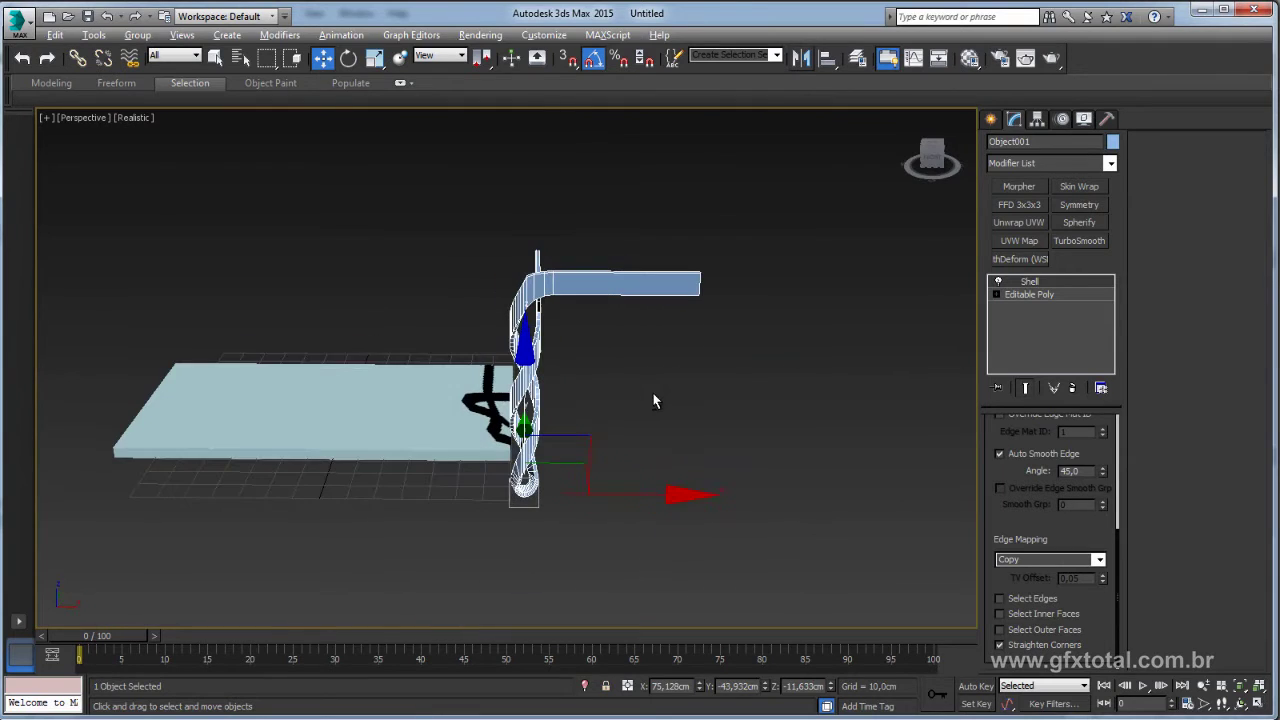
Collapse the shelled ribbon to Editable Poly and select the polygons at the rail's end
right_click(588, 291)
click(820, 456)
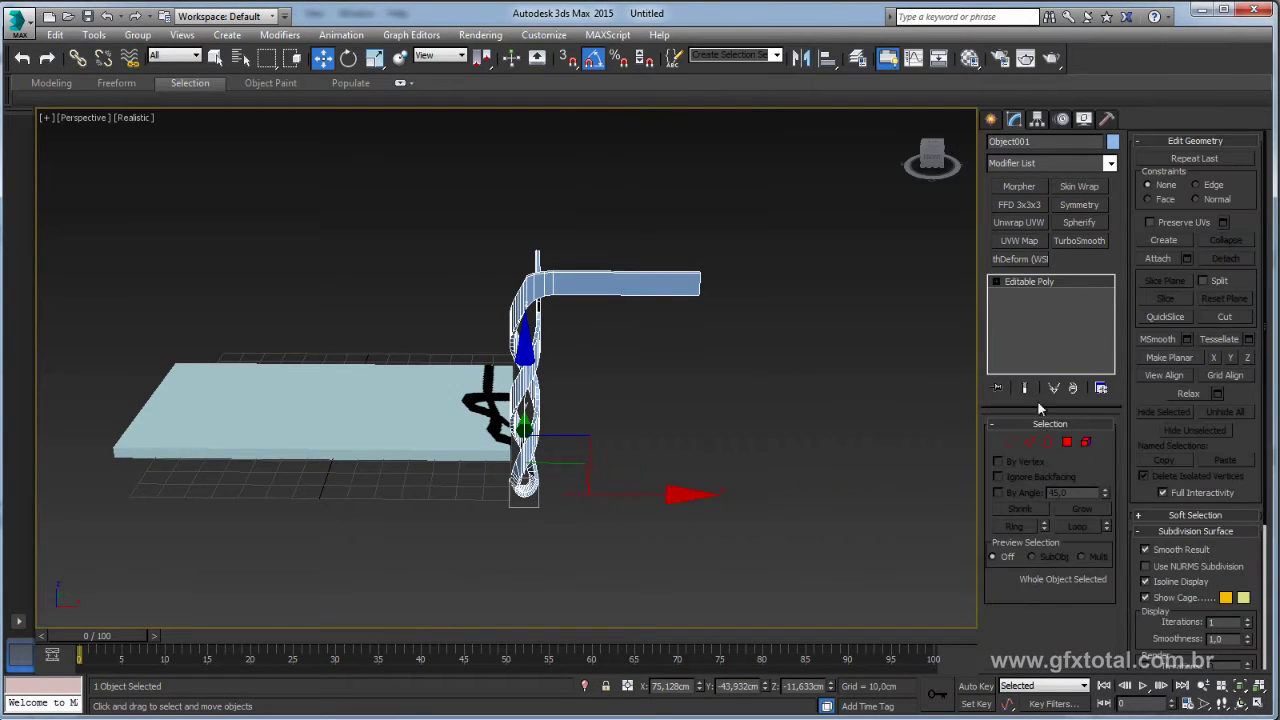
click(1067, 442)
mouse_move(847, 250)
mouse_down()
mouse_move(714, 335)
mouse_move(638, 421)
mouse_up()
Add a Symmetry modifier, remove it again, and clear the polygon selection
alt+middle_drag(637, 421, 627, 410)
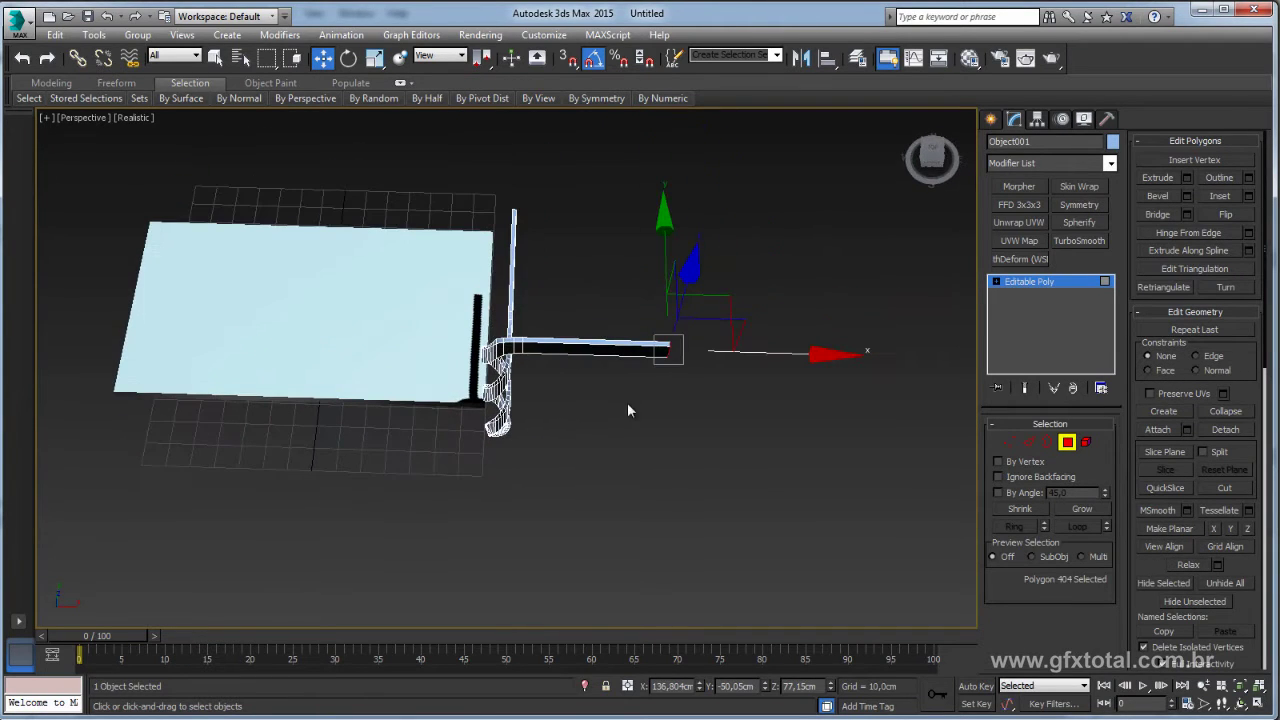
click(1079, 204)
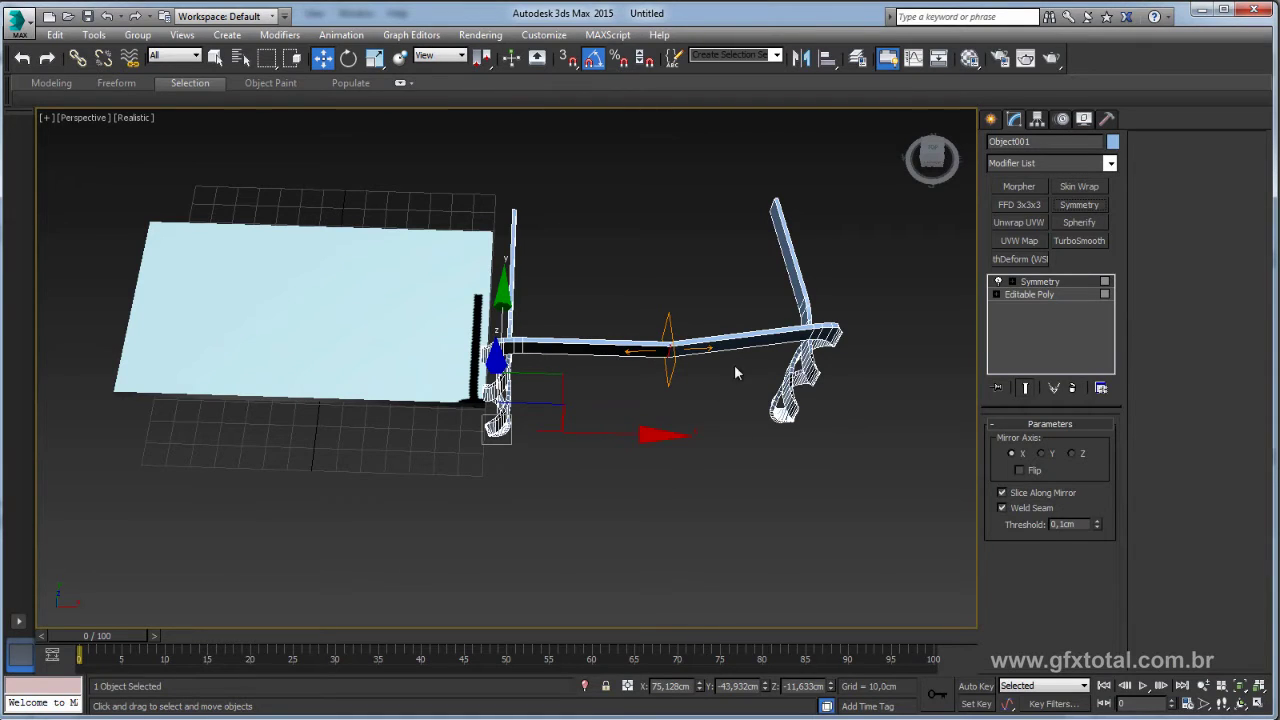
click(1072, 387)
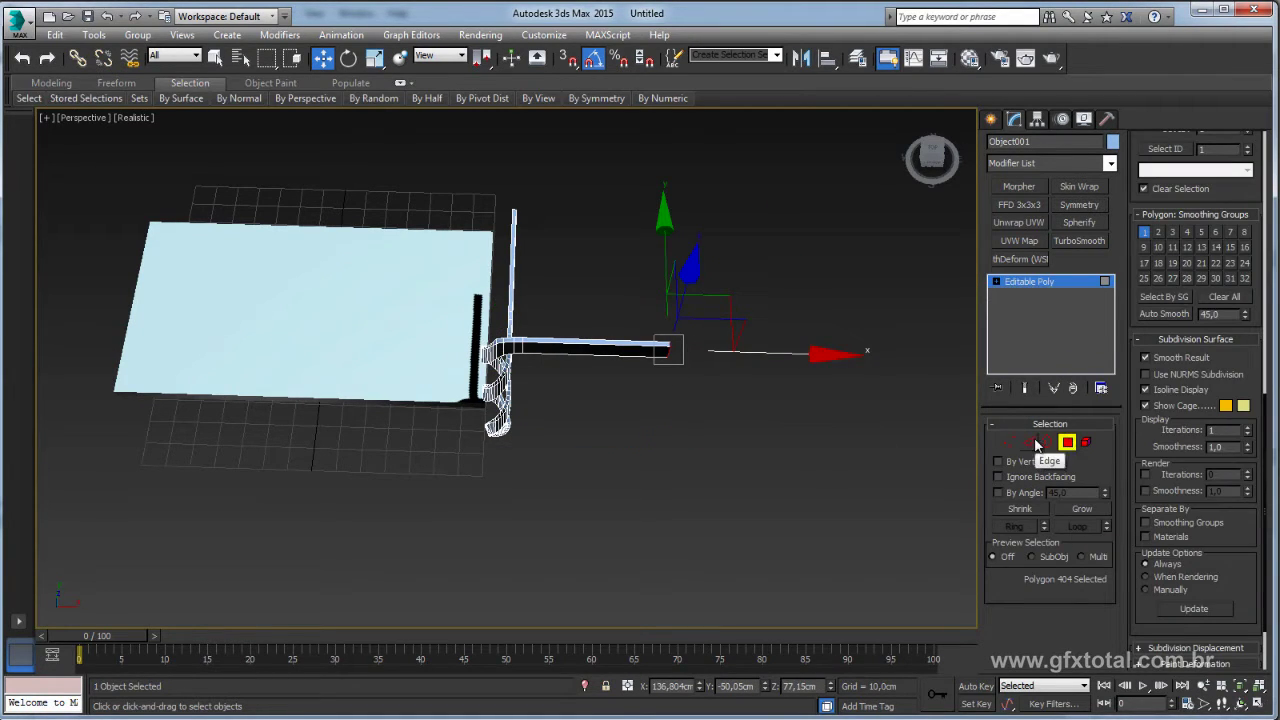
click(718, 393)
scroll(741, 403, up, 3)
Scale the four vertices at the rail's open end, then return to object level
click(1009, 441)
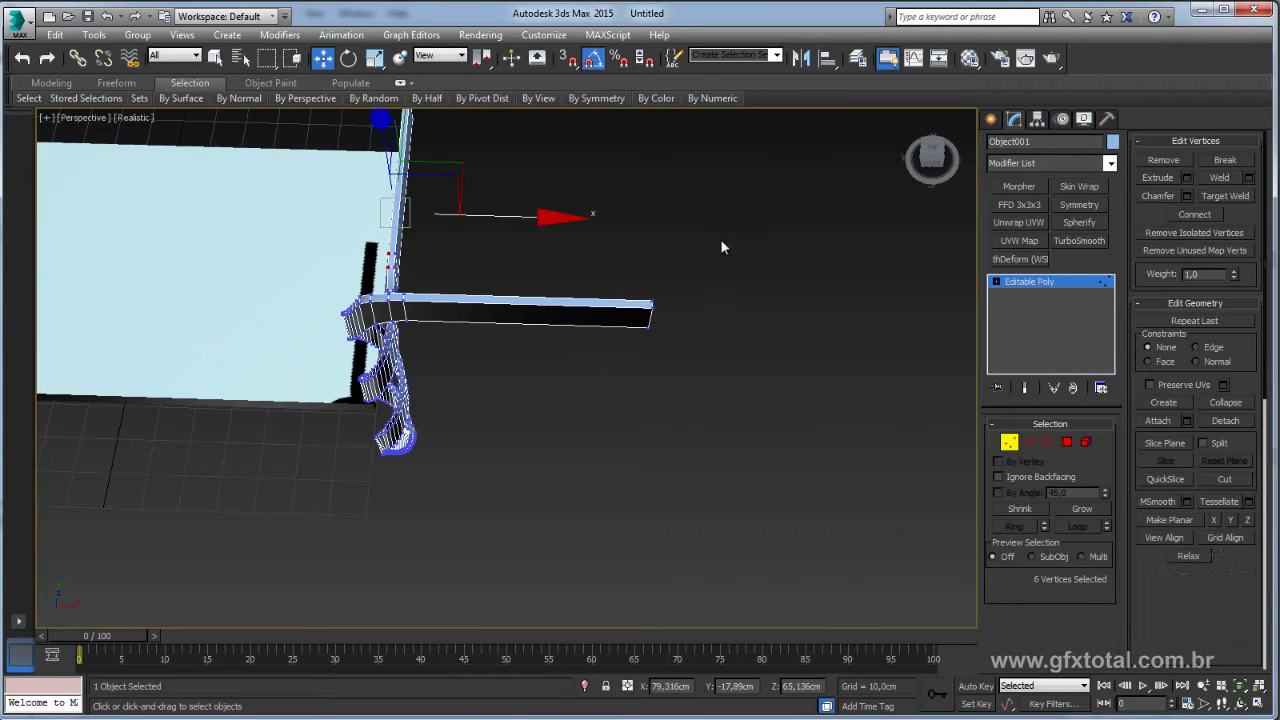
drag(723, 246, 645, 419)
mouse_move(645, 419)
alt+middle_down()
mouse_move(534, 357)
mouse_move(540, 451)
mouse_move(566, 469)
mouse_move(641, 424)
mouse_move(654, 457)
alt+middle_up()
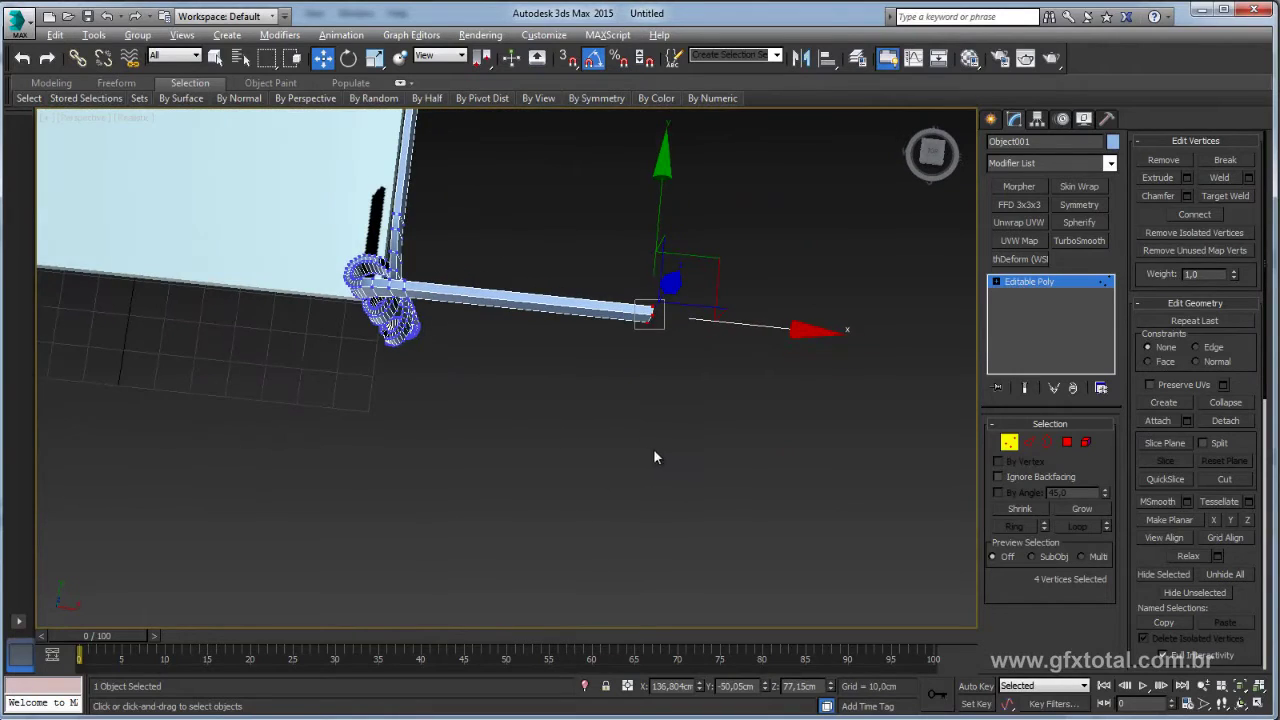
key(e)
key(r)
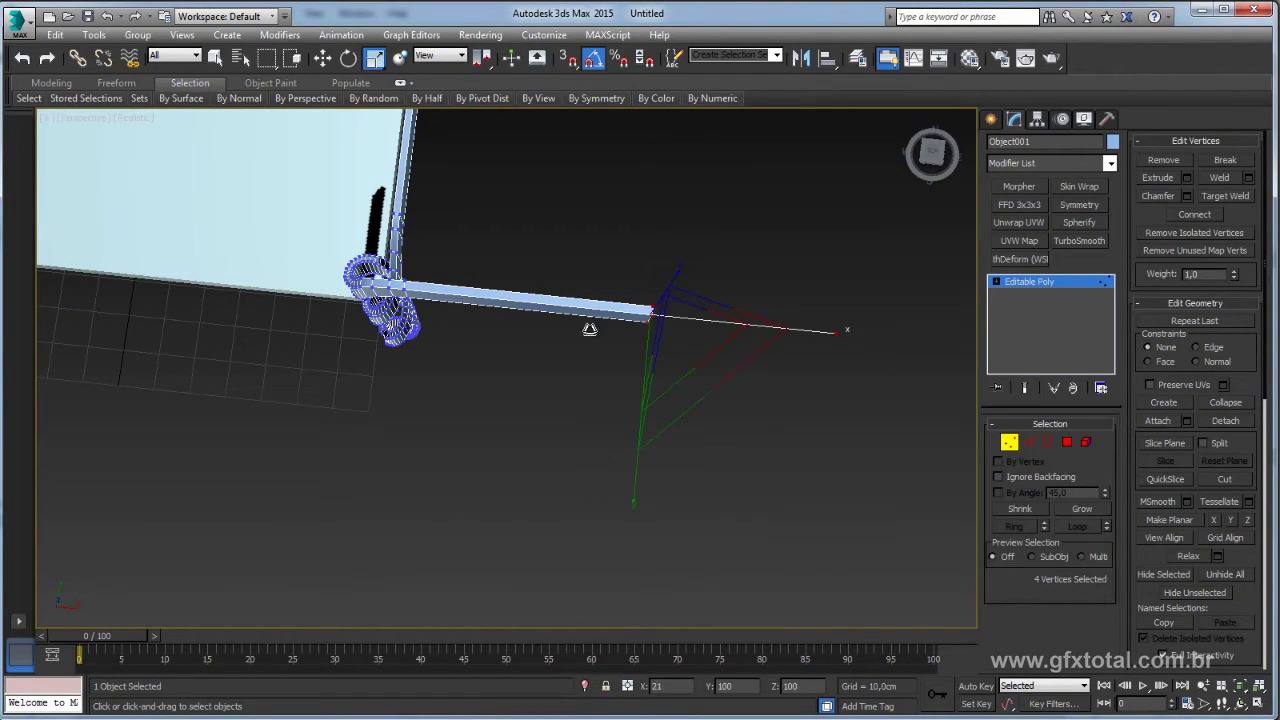
click(1039, 284)
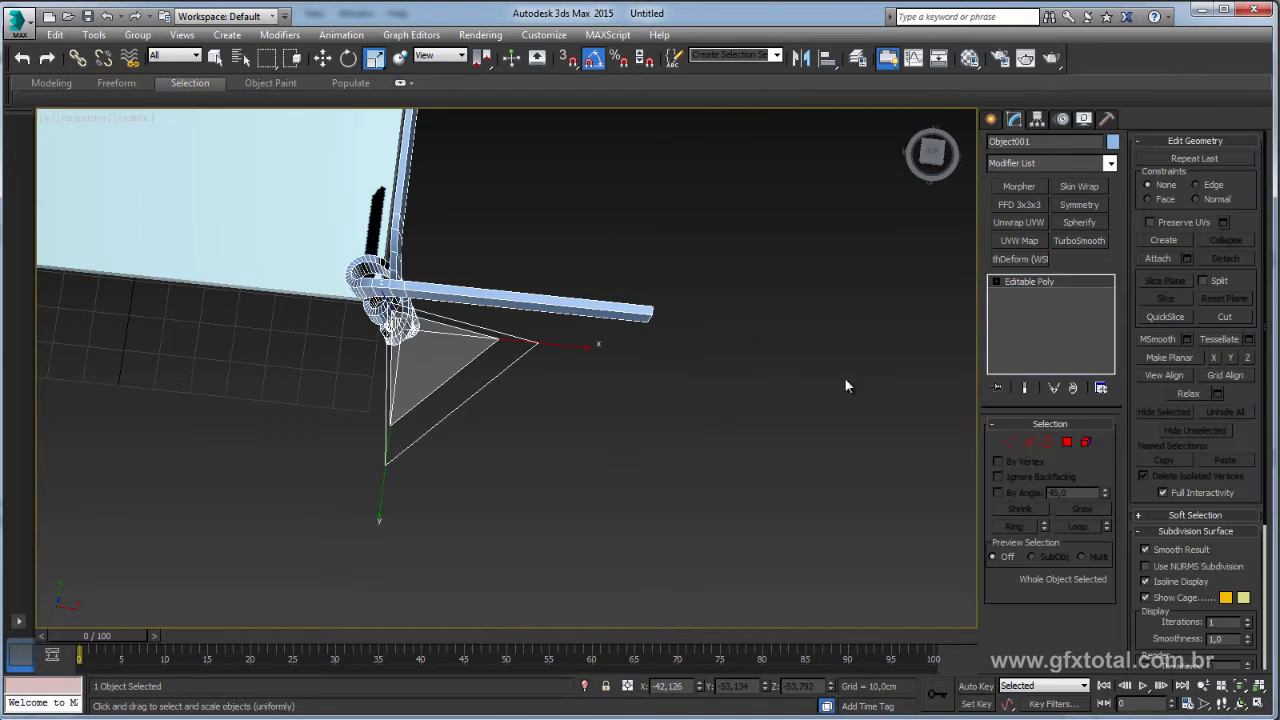
Add a Symmetry modifier, remove it, and select the open border at the tube end
click(1077, 204)
middle_drag(686, 366, 746, 372)
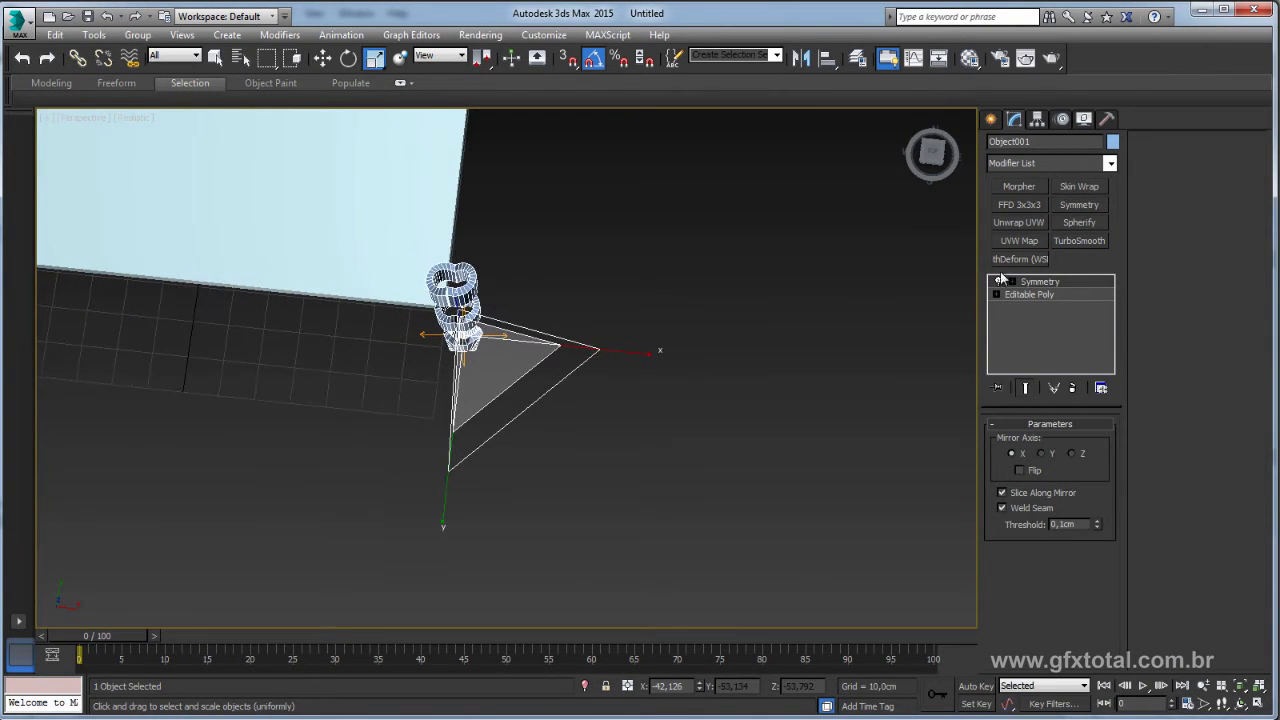
click(1073, 389)
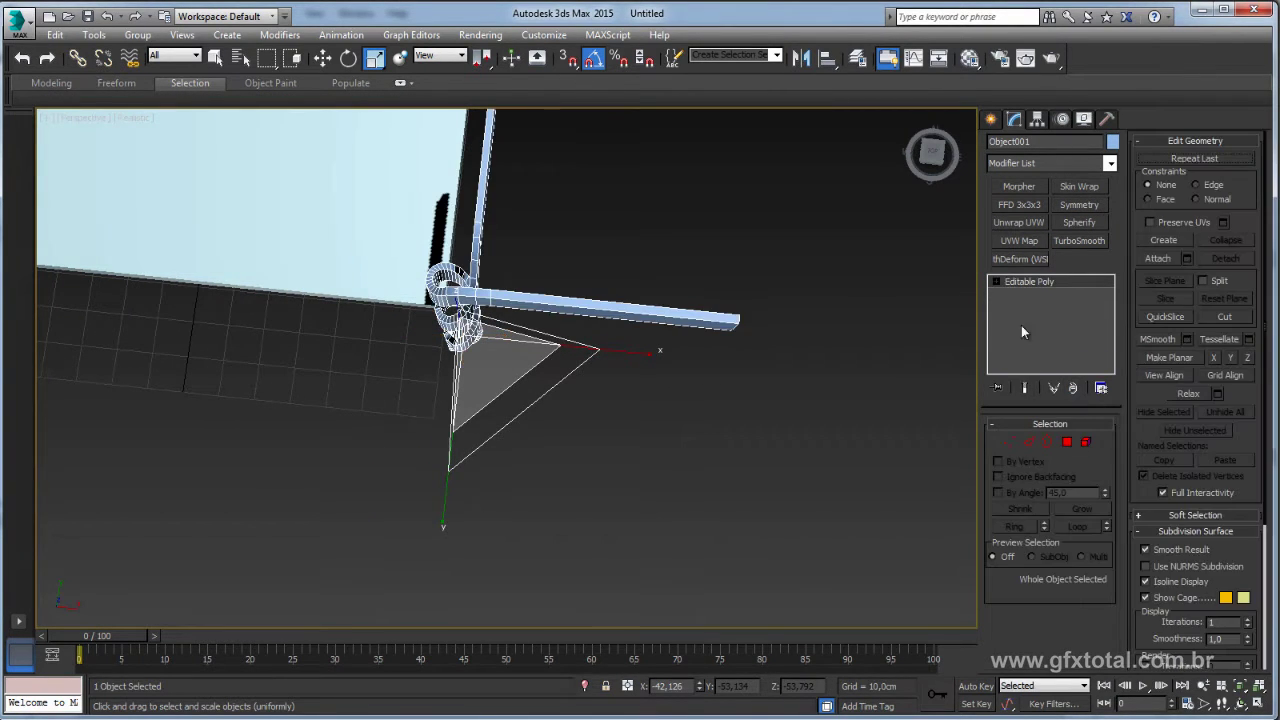
click(1048, 442)
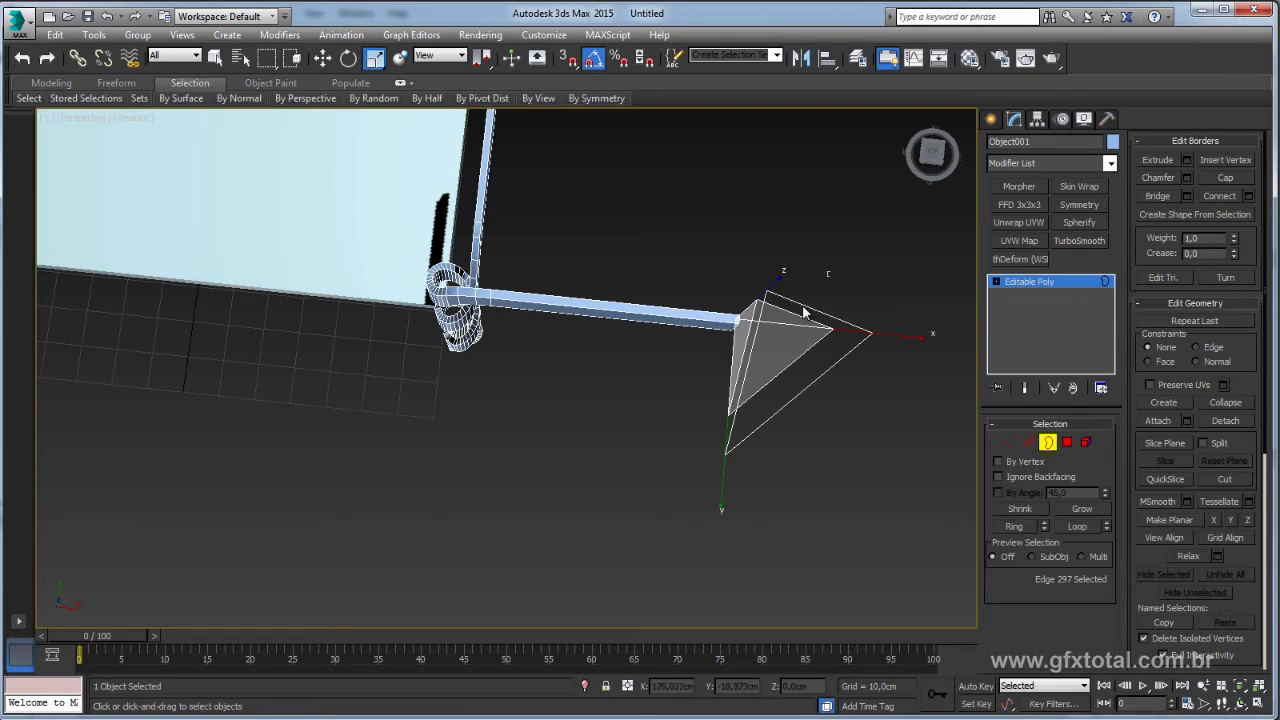
Test Symmetry across X again, remove it, exit border level, and show Standard Primitives
click(1079, 204)
mouse_move(864, 283)
alt+middle_down()
mouse_move(760, 272)
mouse_move(700, 365)
alt+middle_up()
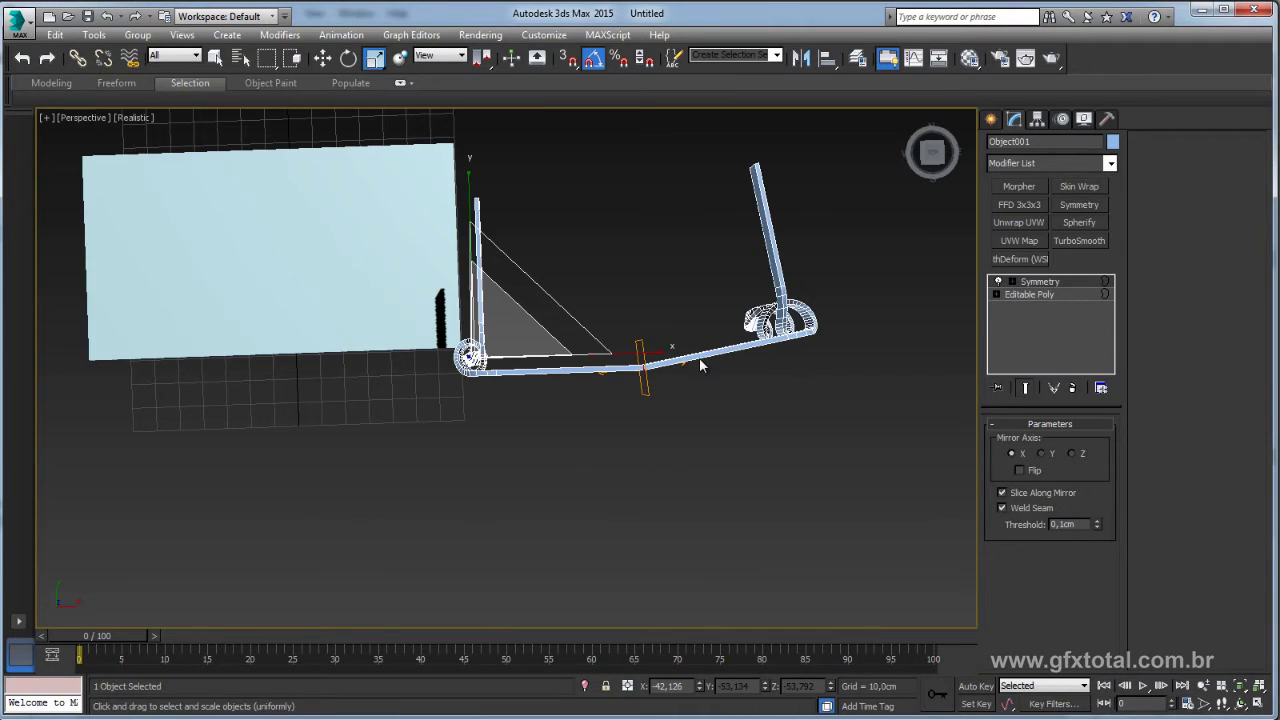
click(1071, 387)
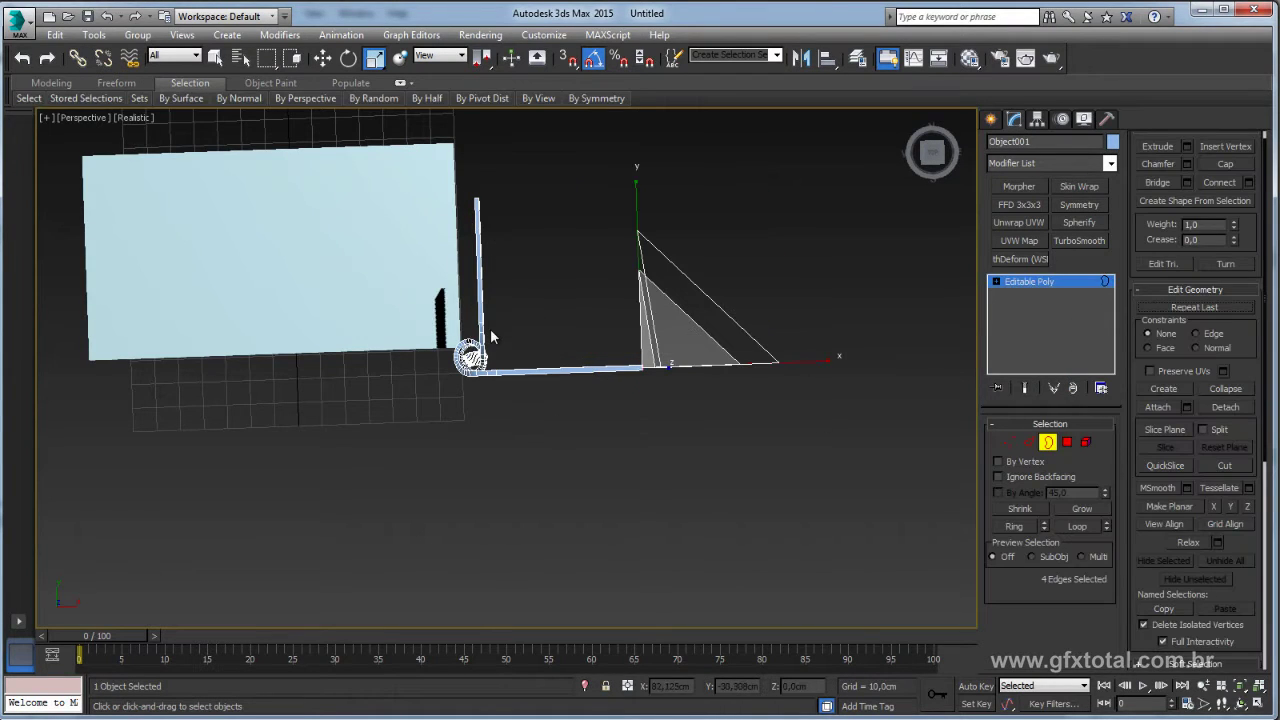
middle_drag(426, 366, 471, 357)
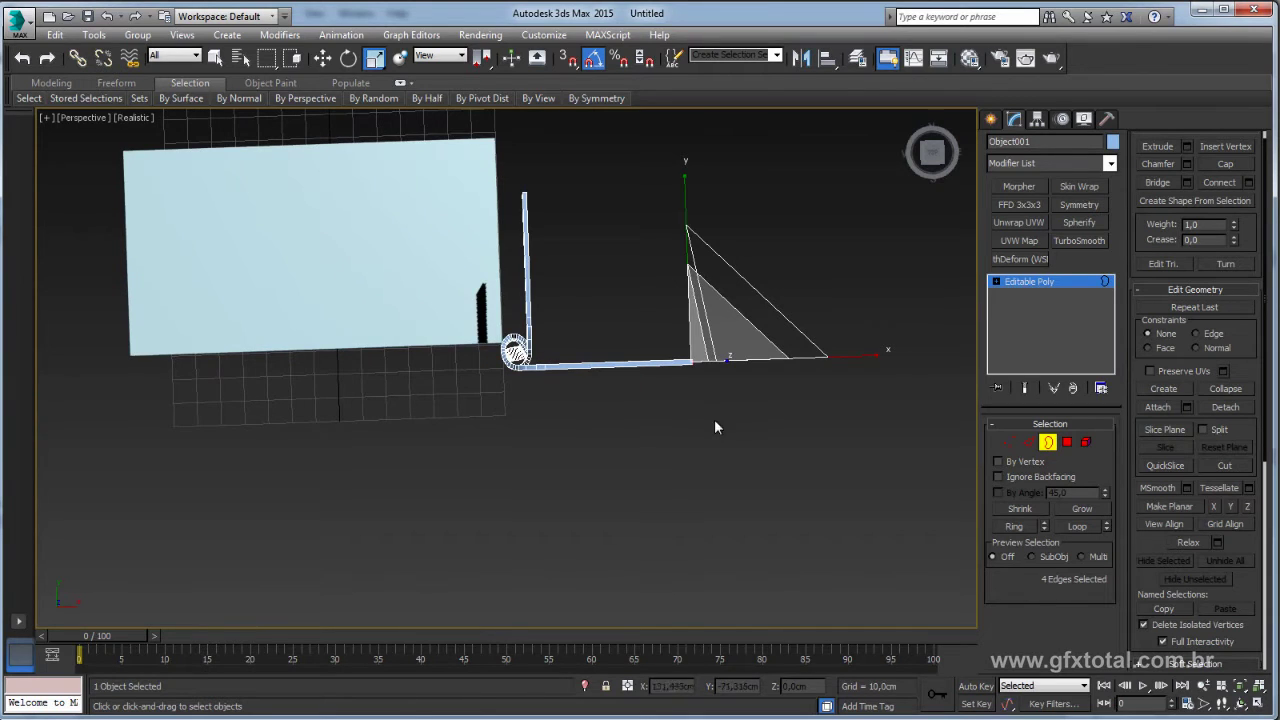
middle_drag(714, 427, 605, 449)
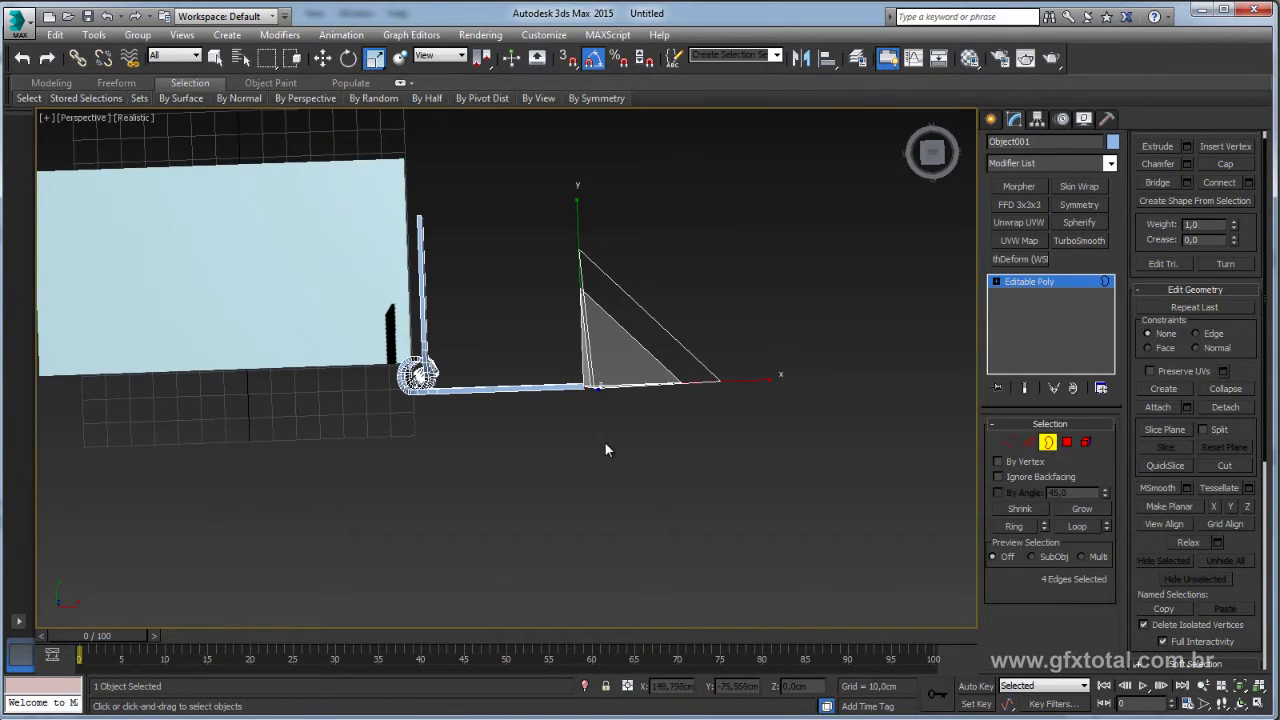
click(1045, 283)
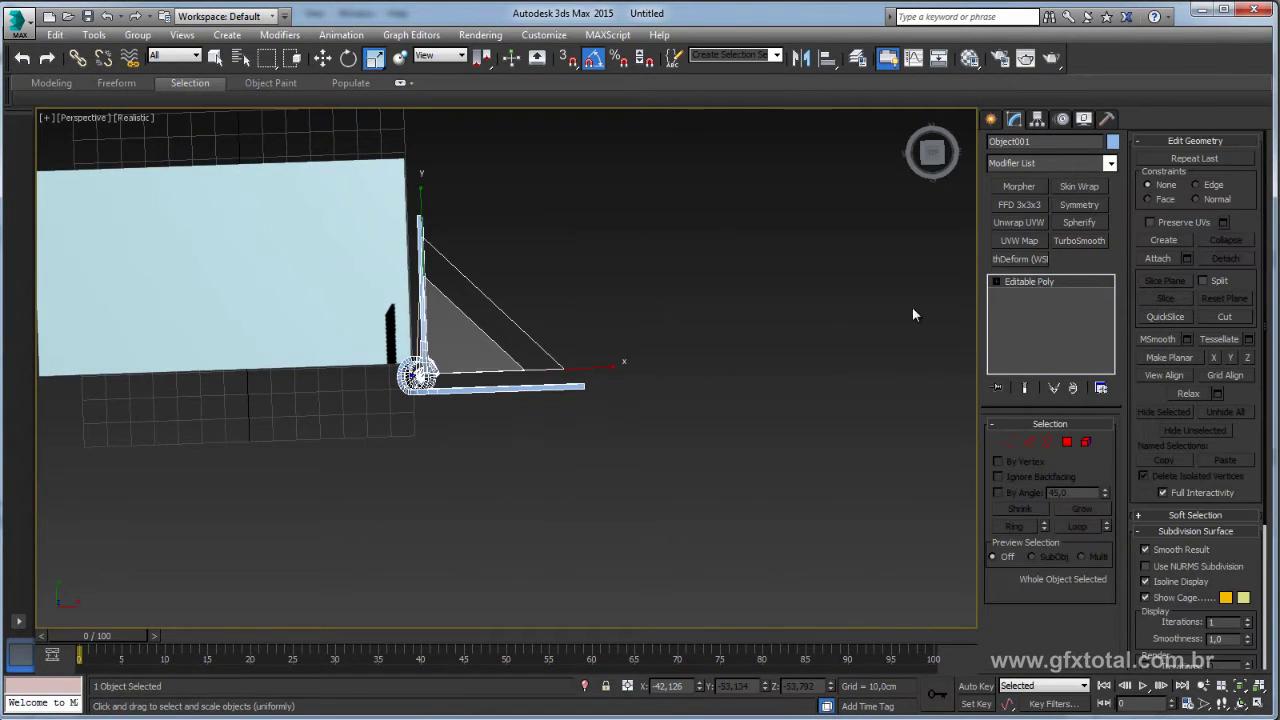
click(991, 119)
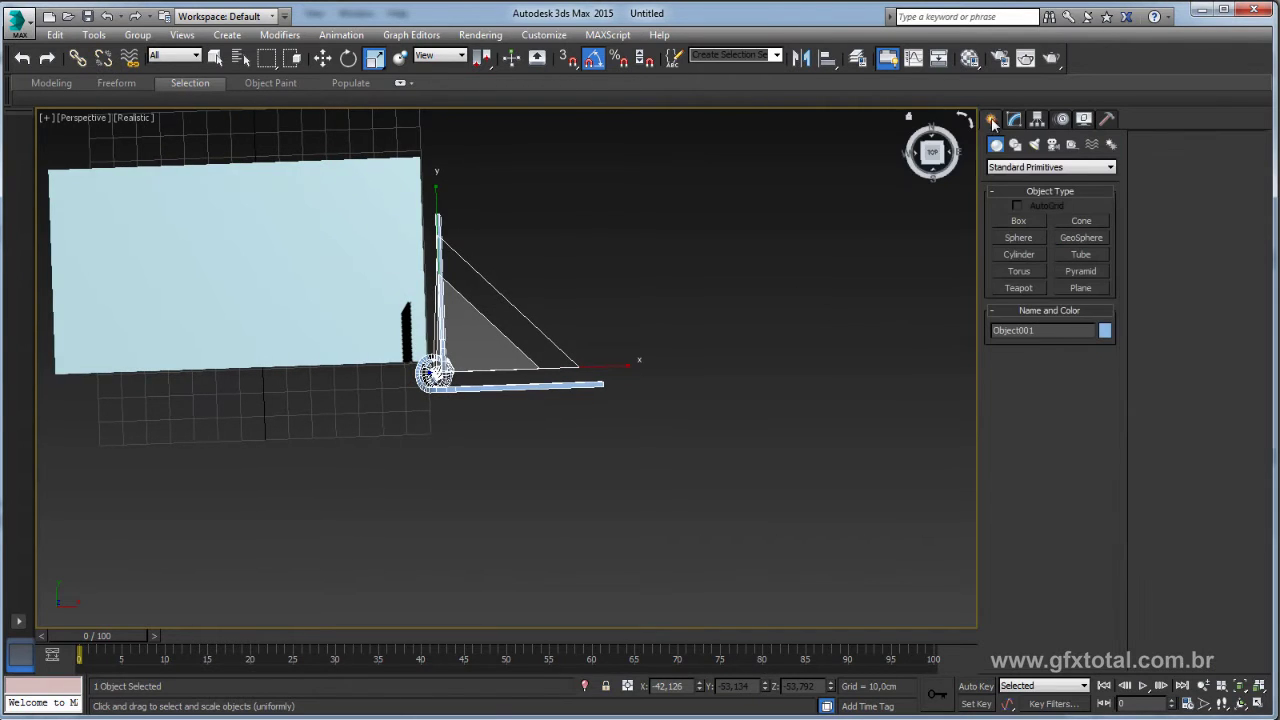
Create a helper box beside the rail and convert it to Editable Poly
click(1020, 221)
drag(678, 318, 734, 366)
click(752, 273)
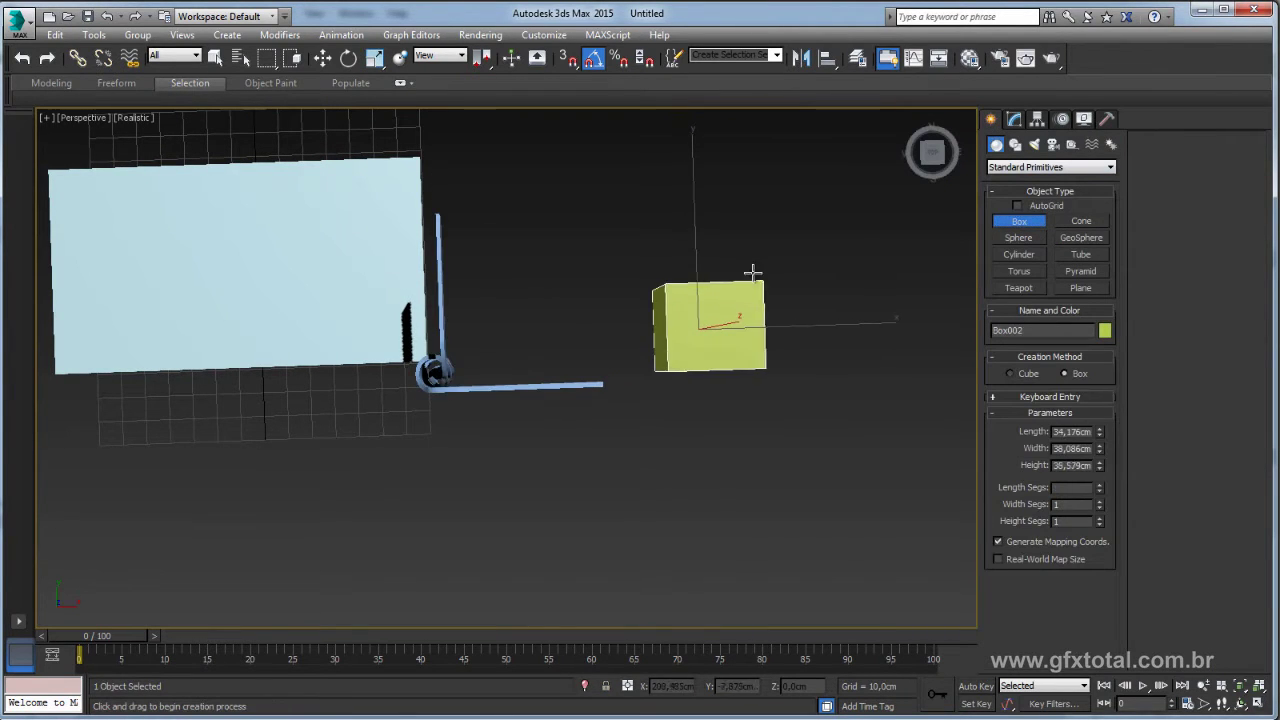
alt+middle_drag(749, 349, 728, 306)
key(r)
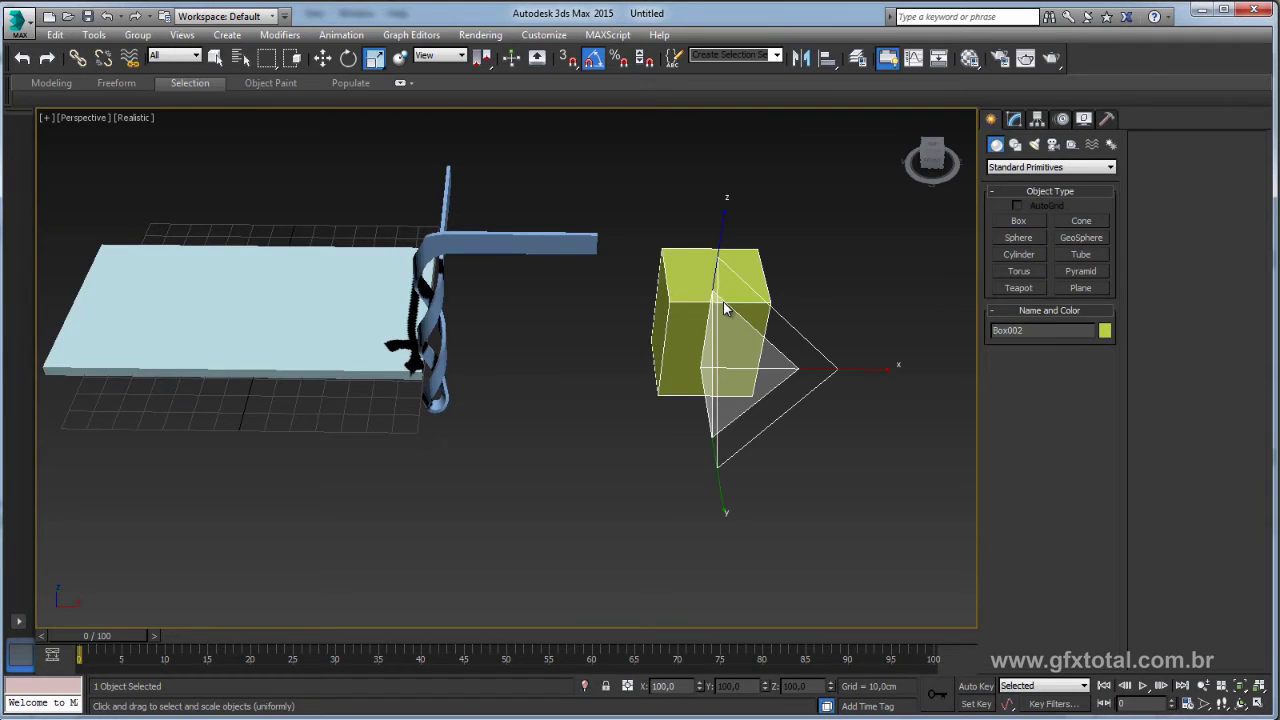
right_click(723, 301)
mouse_move(800, 459)
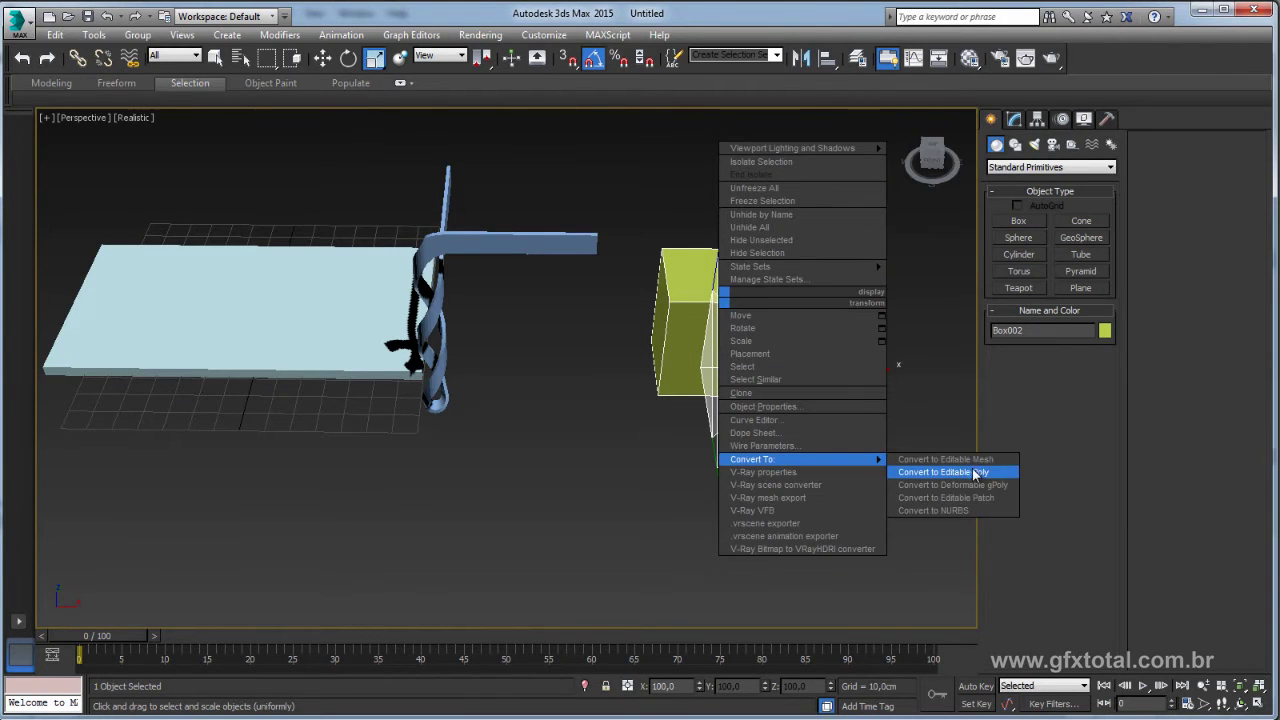
click(975, 473)
Attach the leg-and-rail to the box, then delete the box element, leaving Box002
key(q)
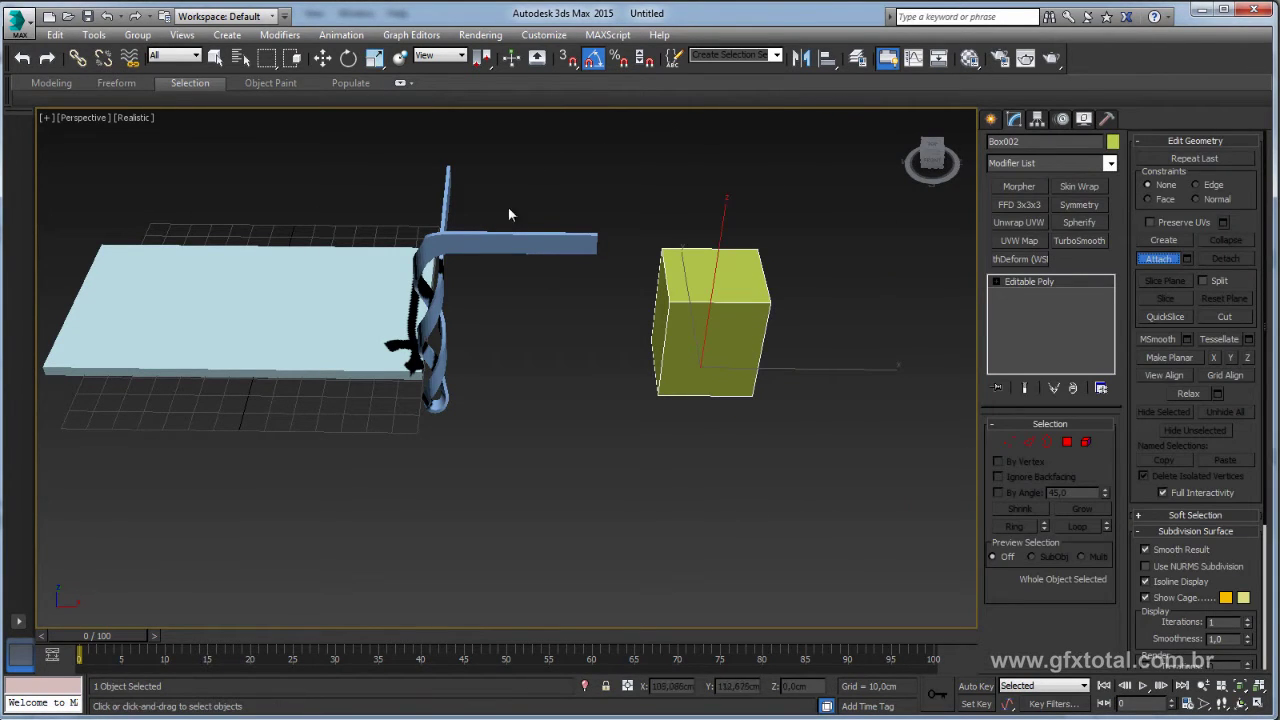
click(517, 240)
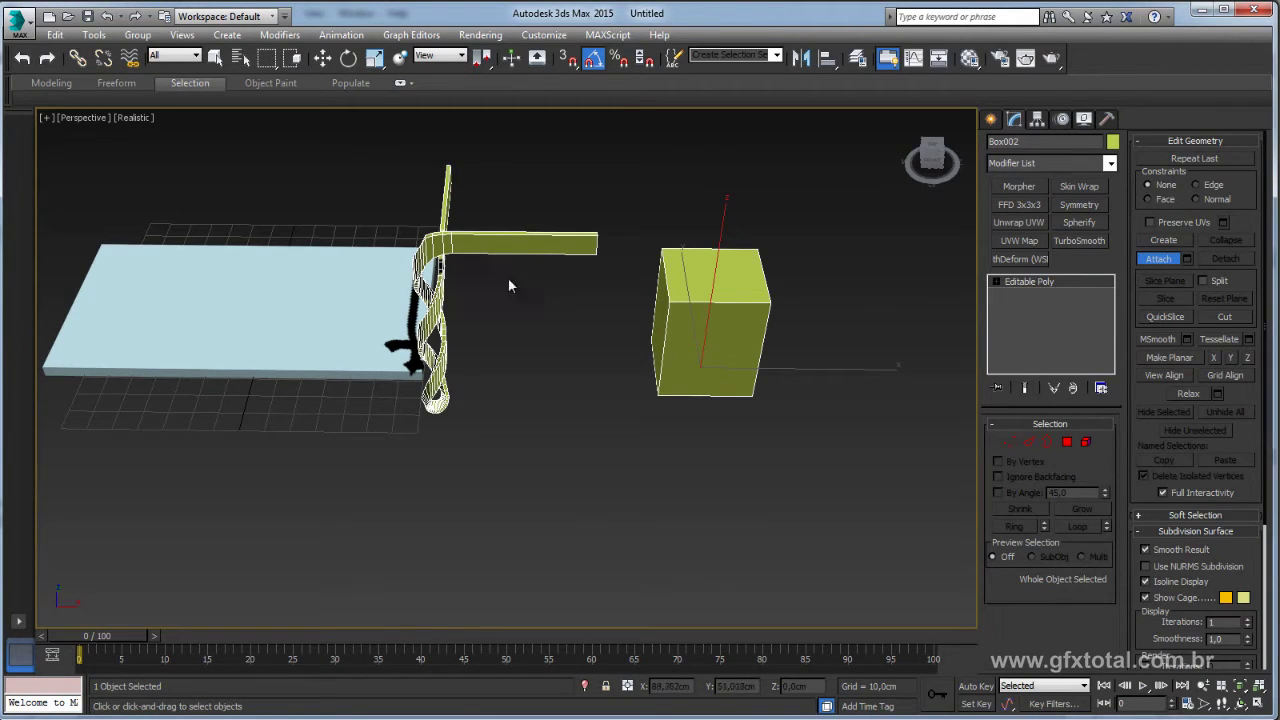
click(1050, 282)
key(1)
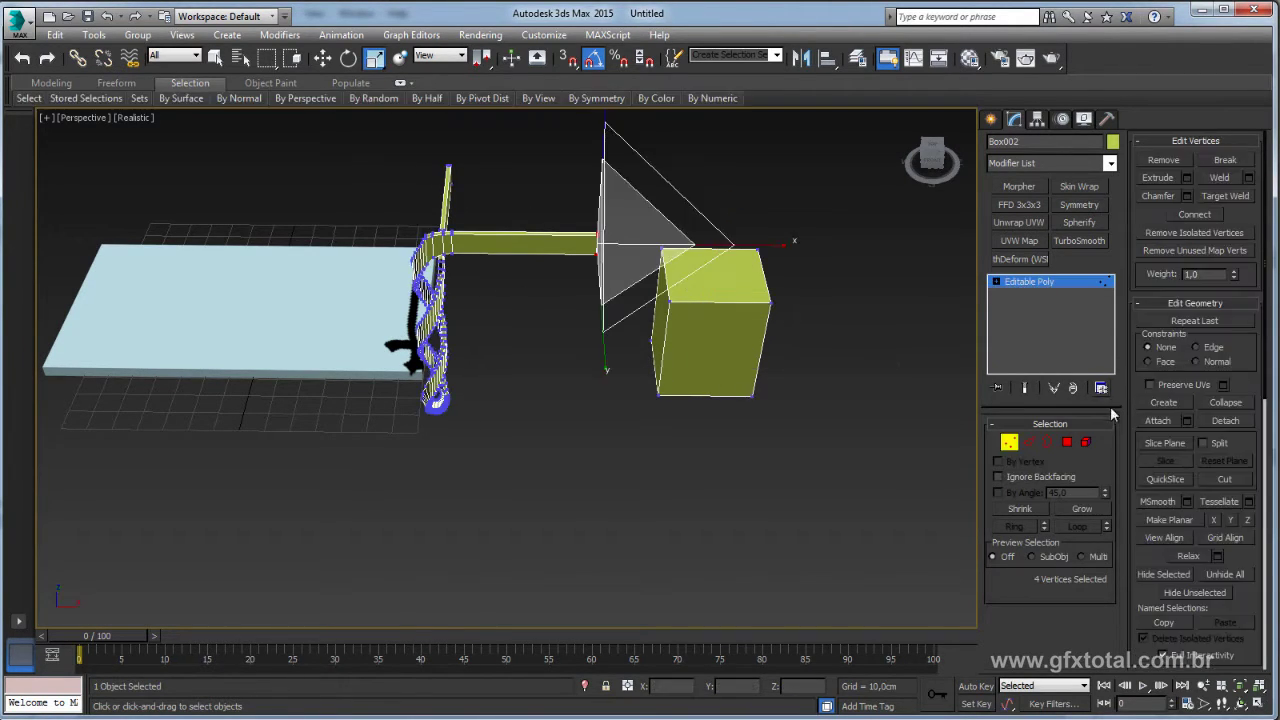
click(1085, 443)
click(712, 320)
key(Delete)
click(1027, 281)
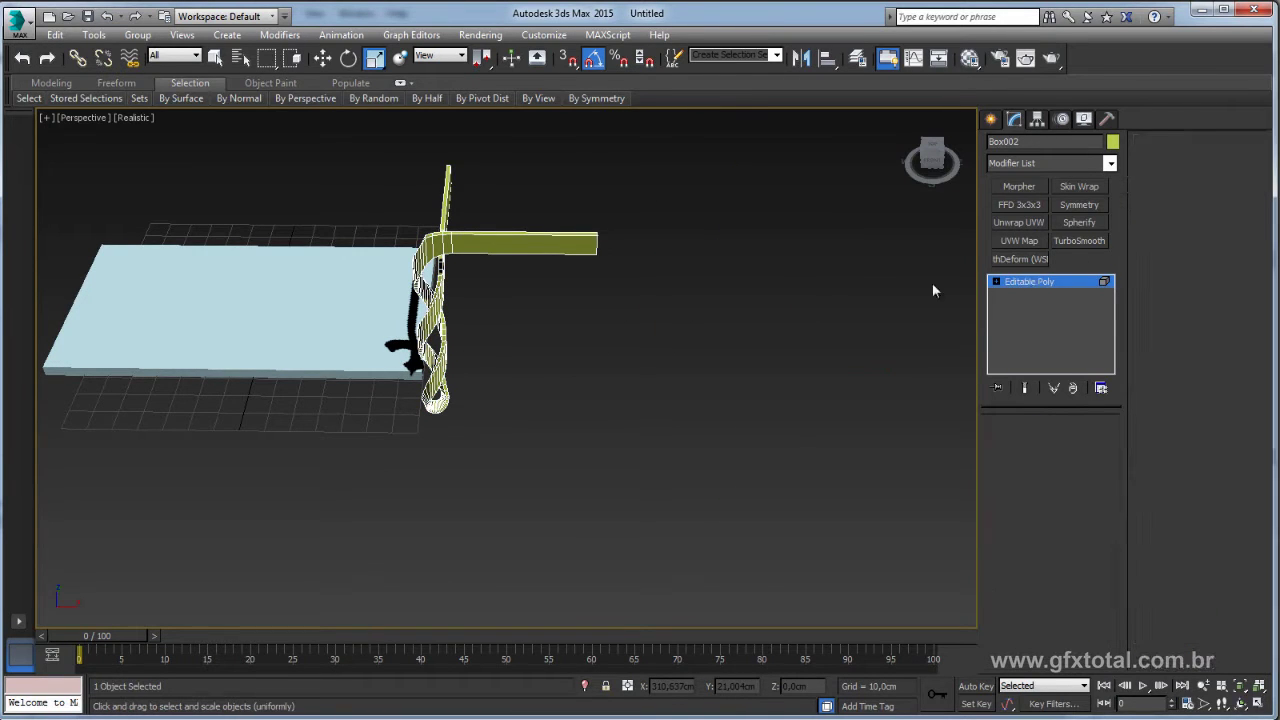
middle_drag(605, 277, 889, 327)
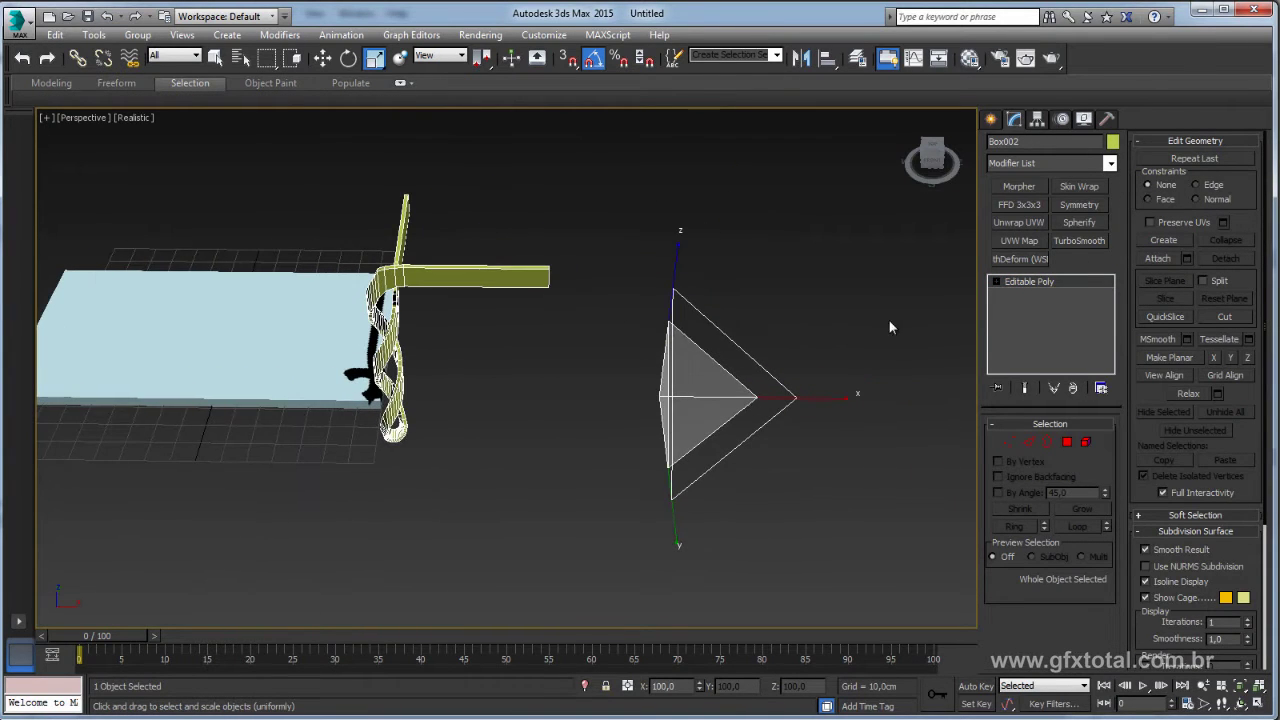
Add a Symmetry modifier with Flip checked and slide its mirror plane to place the mirrored half
click(1075, 203)
click(1020, 471)
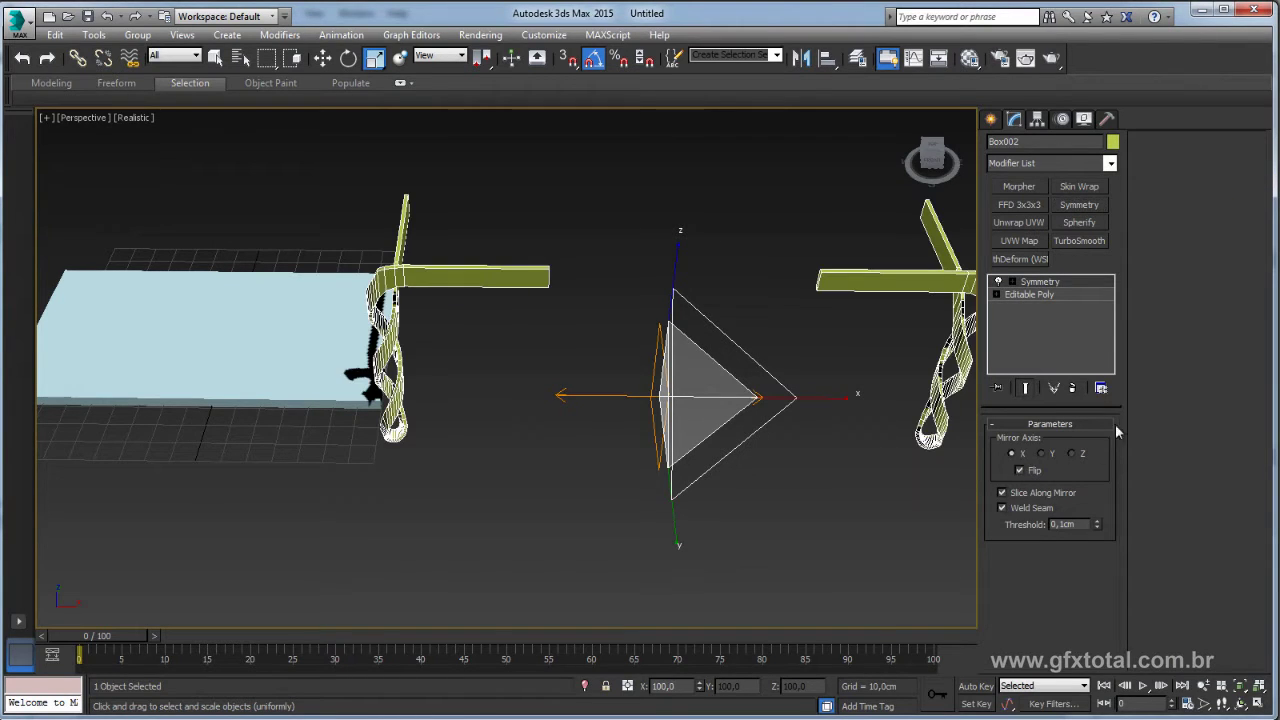
click(1012, 282)
click(1038, 295)
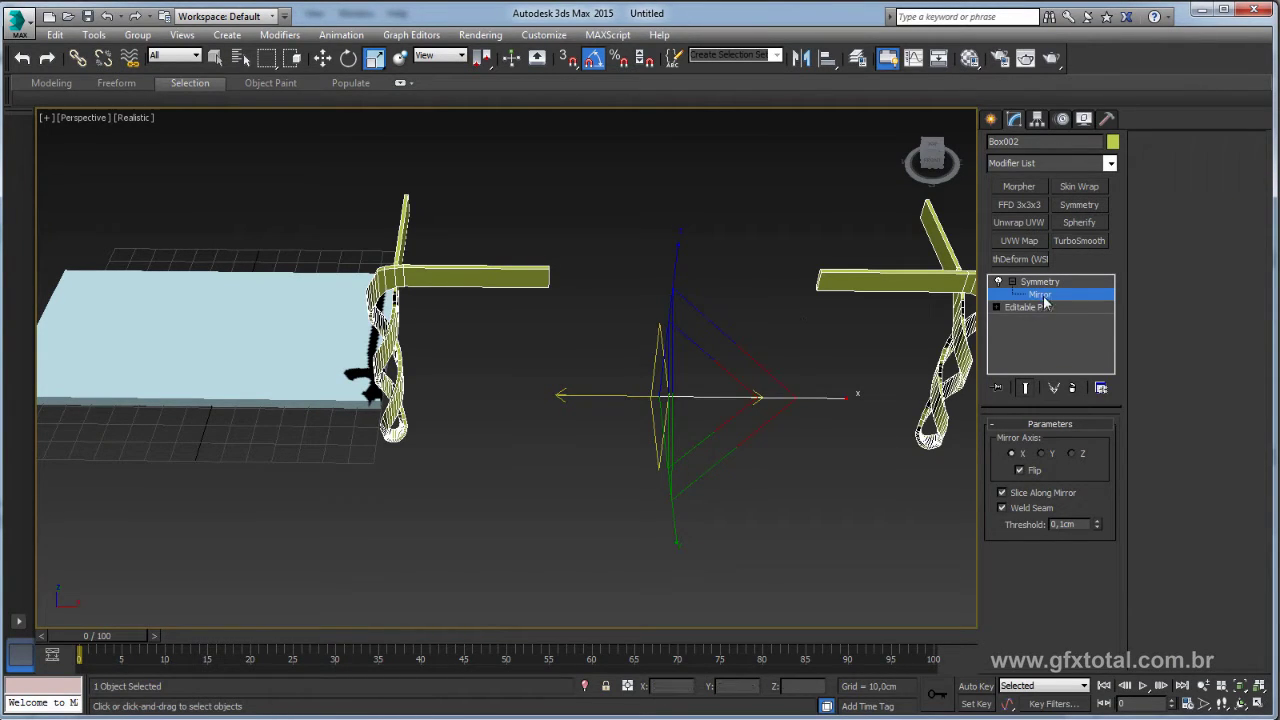
click(322, 57)
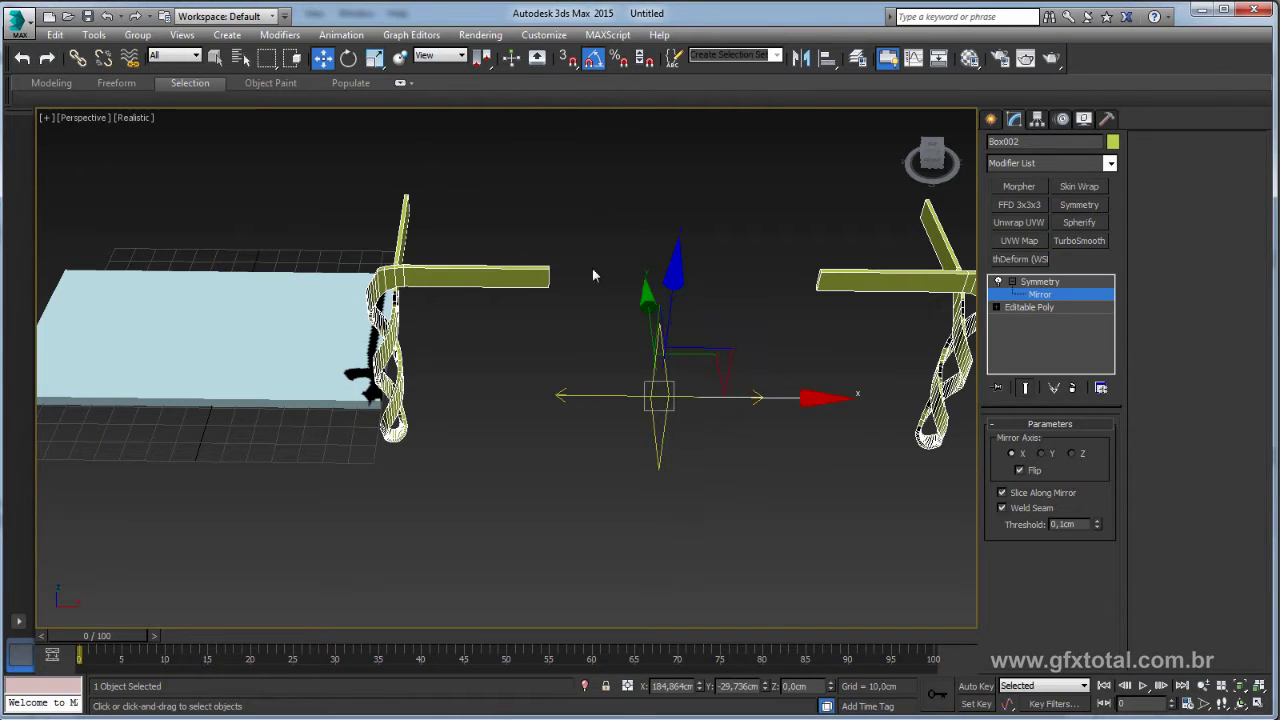
drag(760, 398, 646, 396)
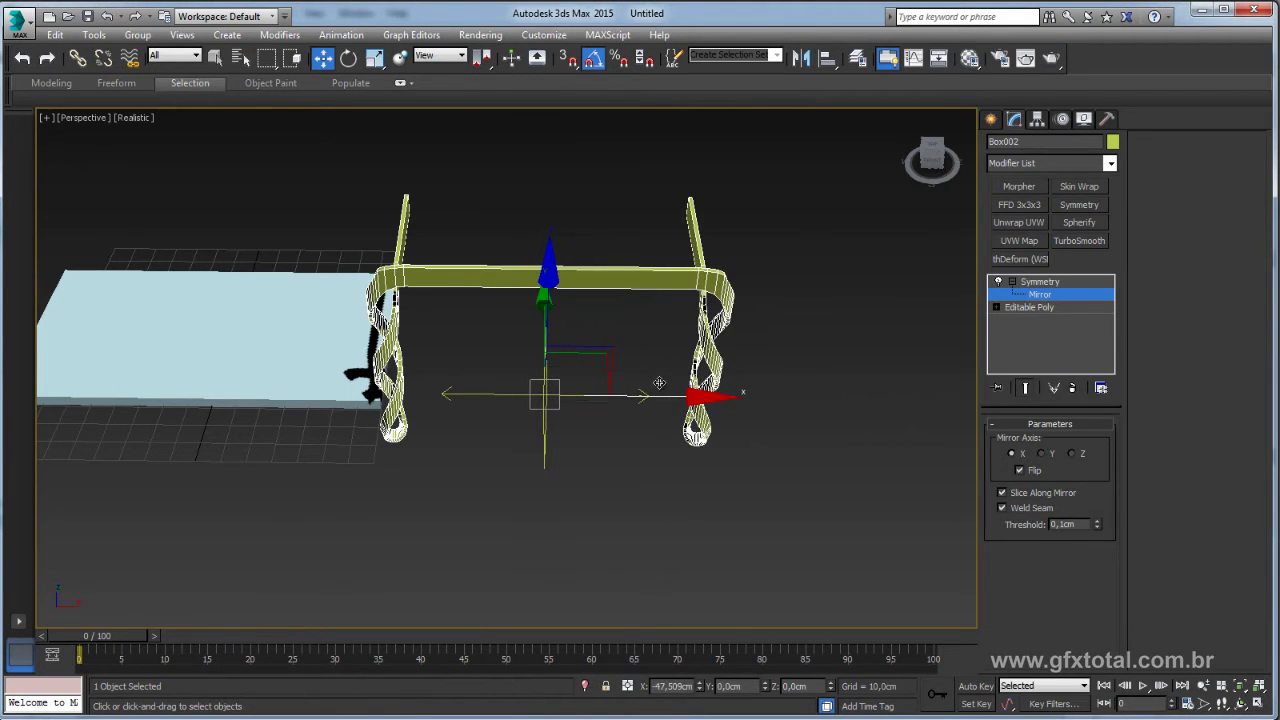
click(1046, 283)
click(1012, 282)
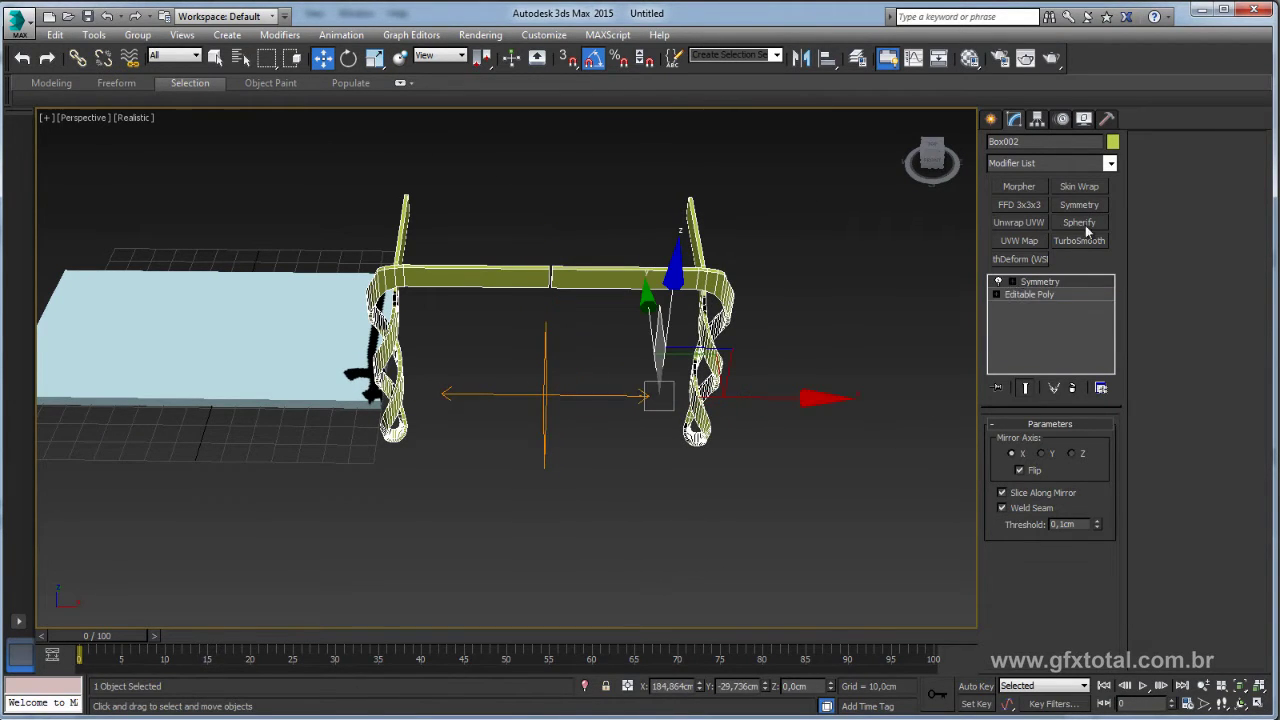
Add a second Symmetry mirroring across Y with Flip, moving its mirror plane to close the gap
click(1079, 205)
alt+middle_drag(700, 300, 760, 420)
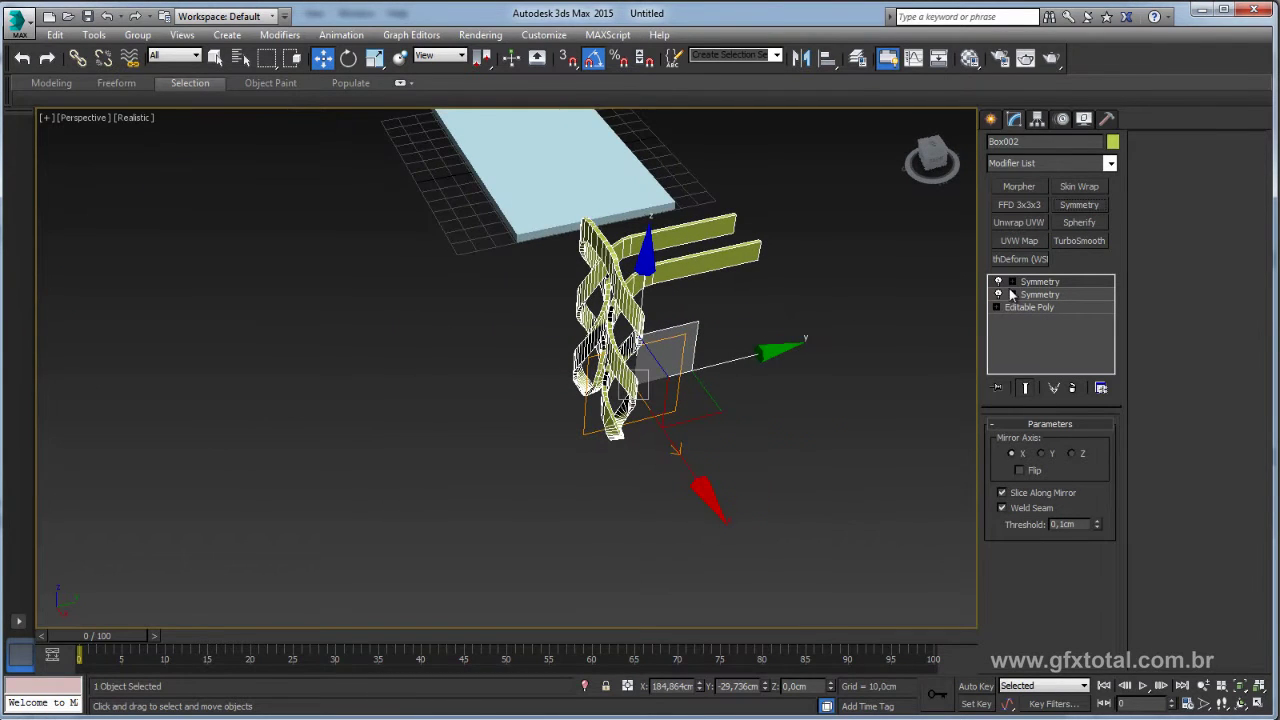
click(1044, 455)
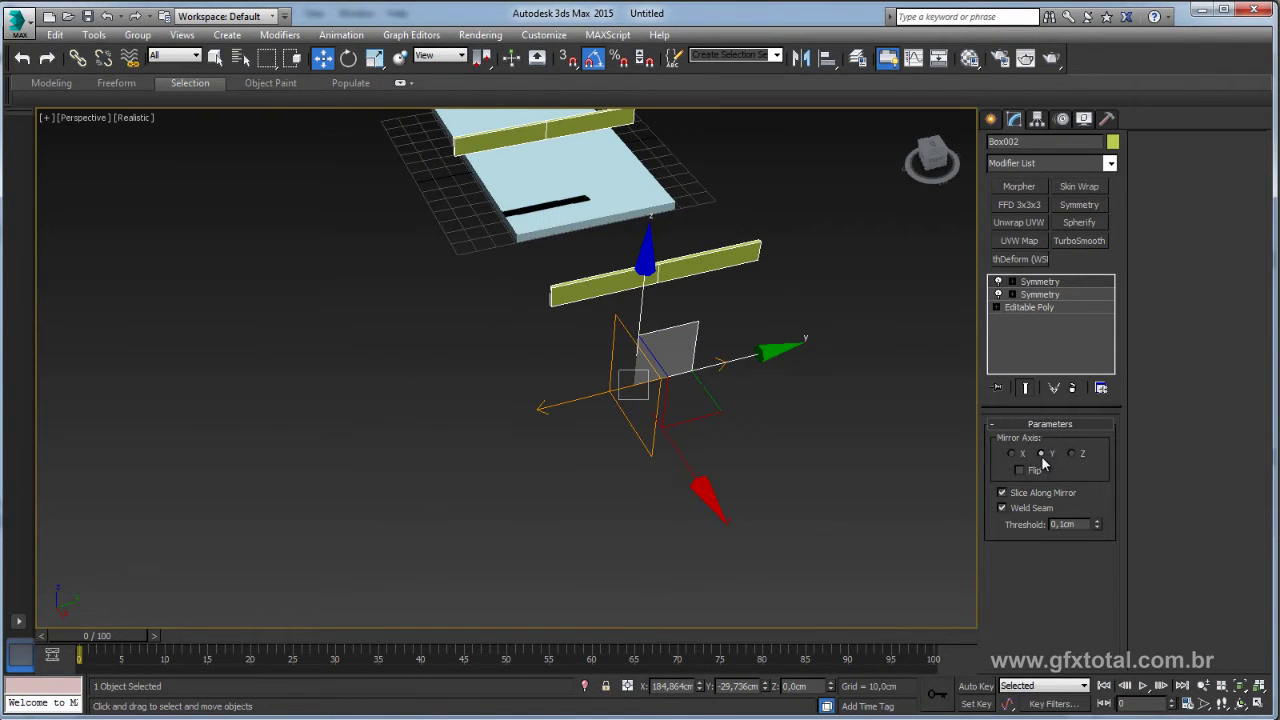
click(1020, 471)
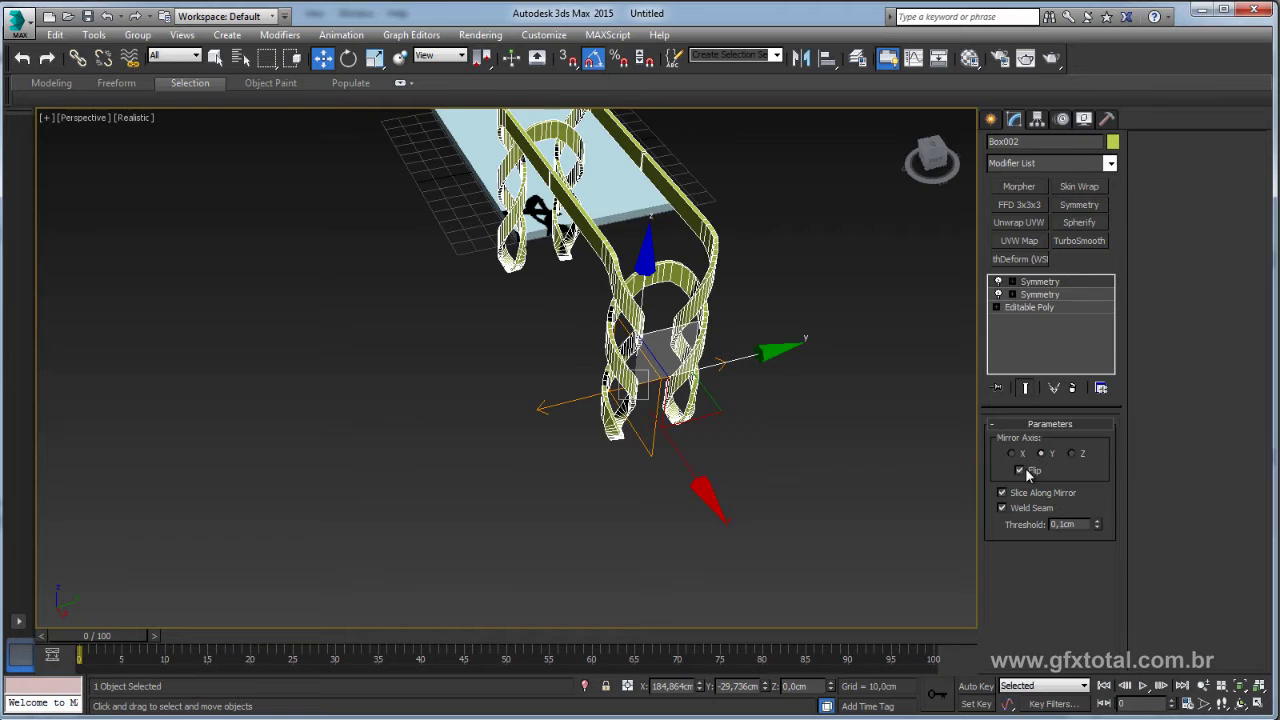
click(1012, 282)
click(1036, 294)
drag(736, 362, 713, 403)
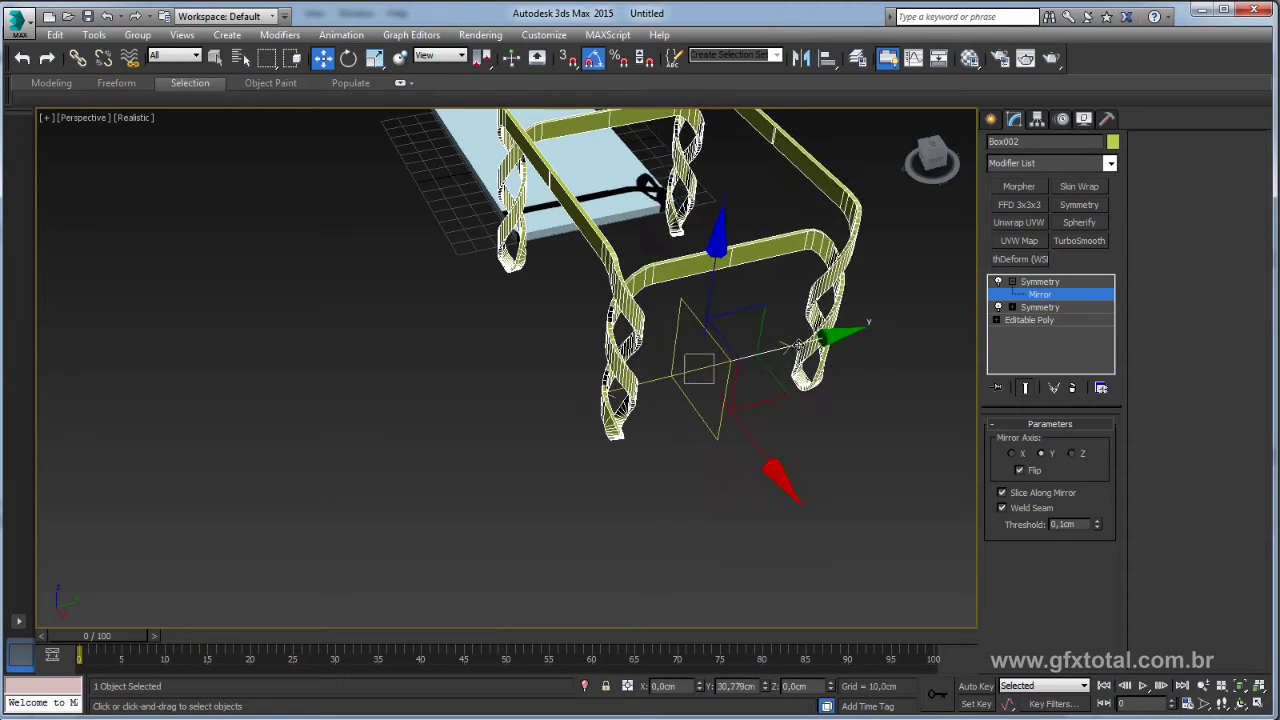
alt+middle_drag(713, 403, 746, 399)
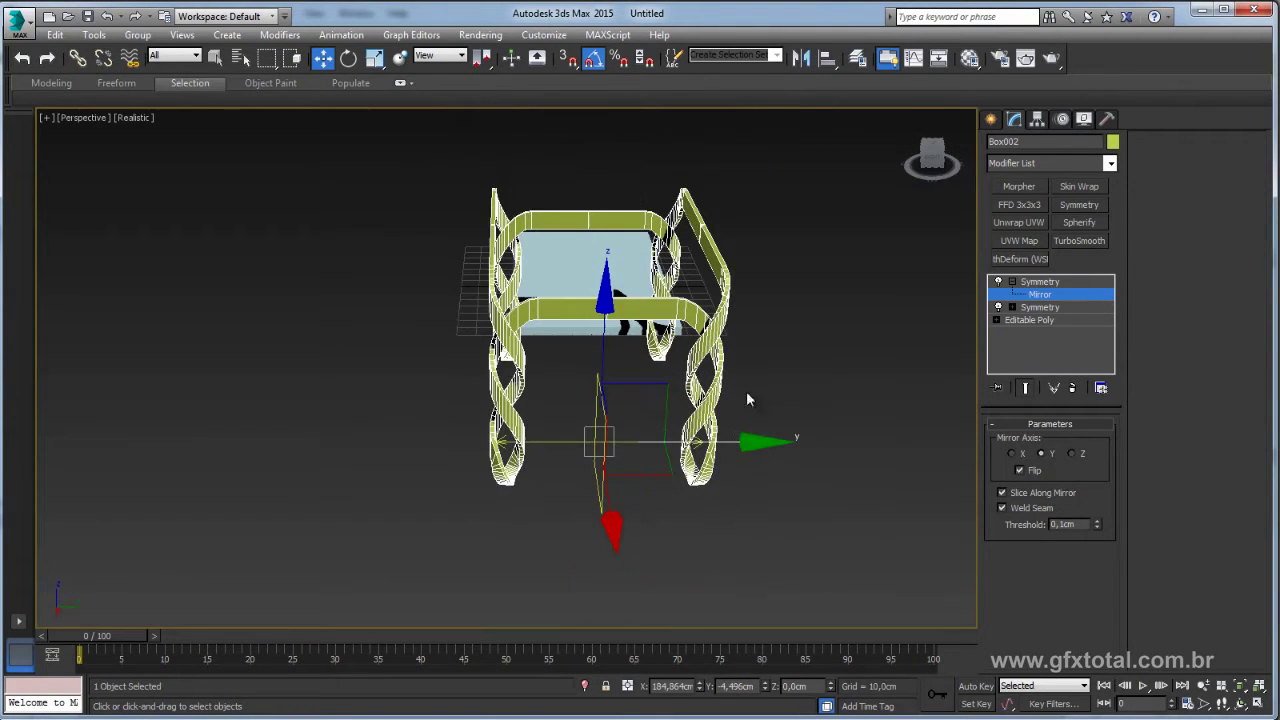
drag(740, 443, 757, 443)
alt+middle_drag(757, 443, 829, 423)
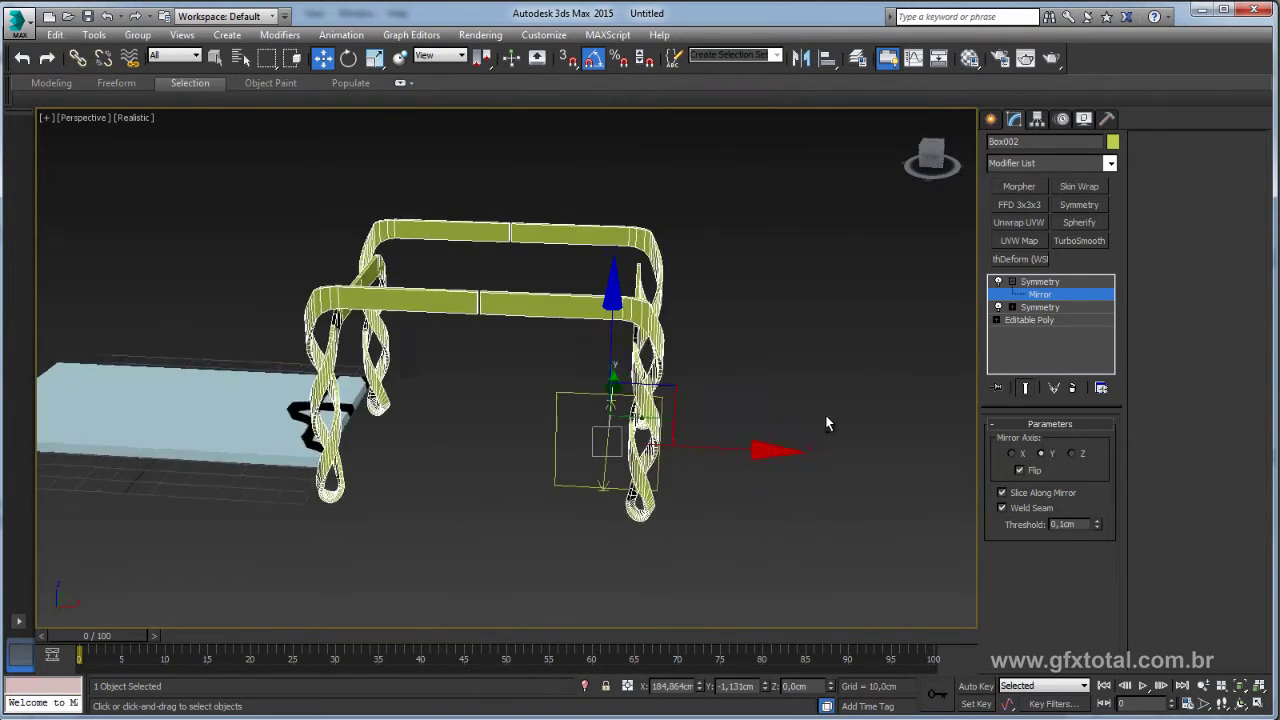
click(1040, 307)
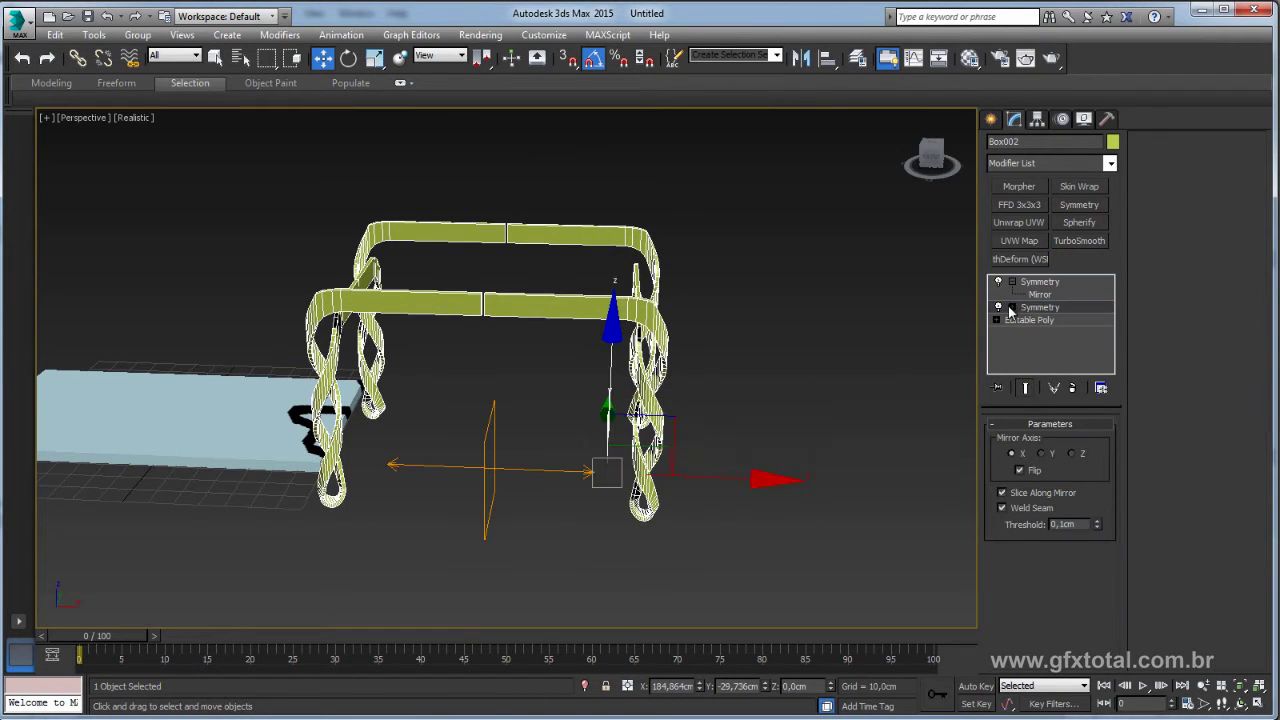
Move the lower Symmetry's X mirror plane to spread the frame halves apart
click(1012, 307)
click(1040, 319)
drag(612, 476, 647, 477)
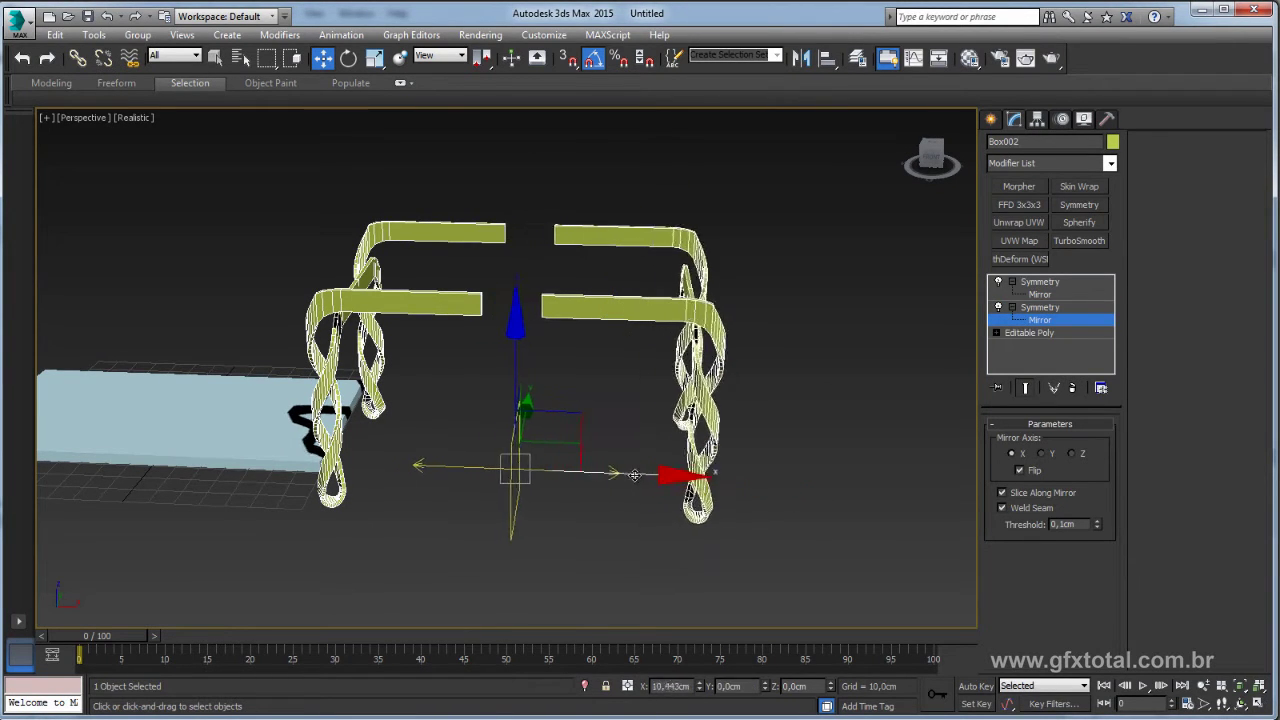
alt+middle_drag(647, 477, 738, 428)
drag(662, 462, 682, 462)
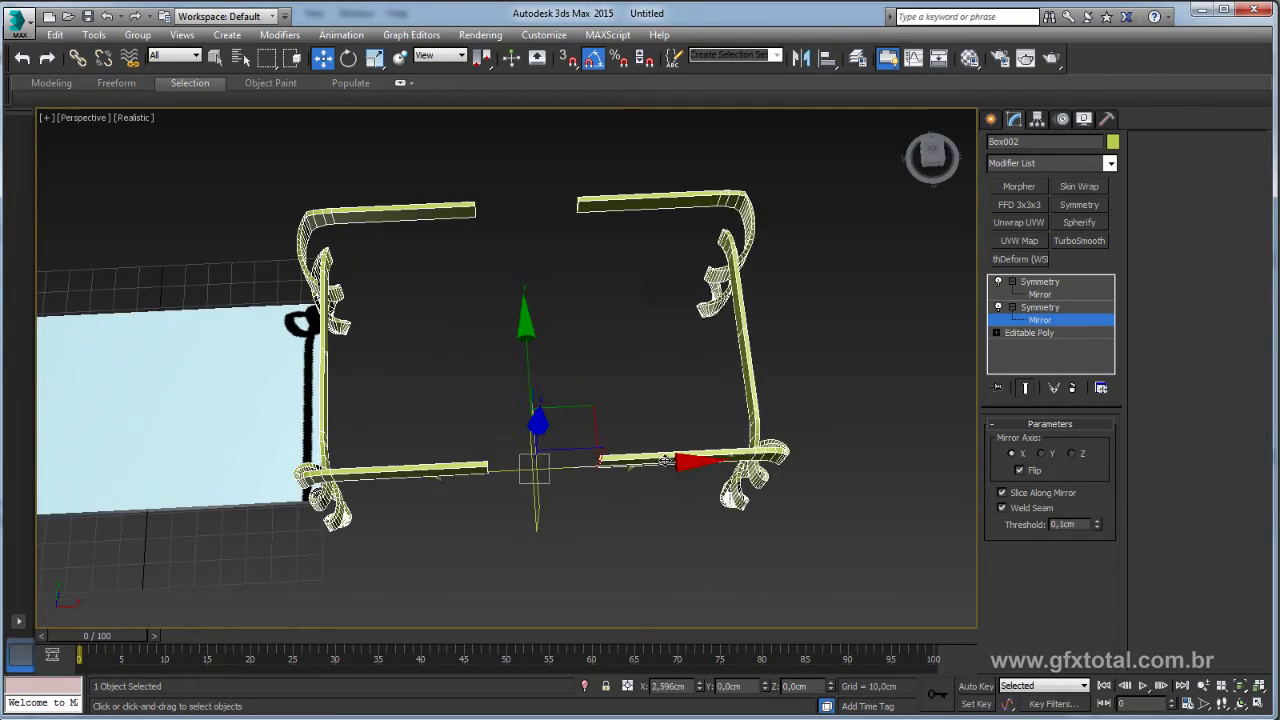
mouse_move(682, 462)
alt+middle_down()
mouse_move(744, 417)
mouse_move(634, 309)
mouse_move(847, 337)
alt+middle_up()
scroll(847, 337, up, 1)
scroll(824, 348, up, 2)
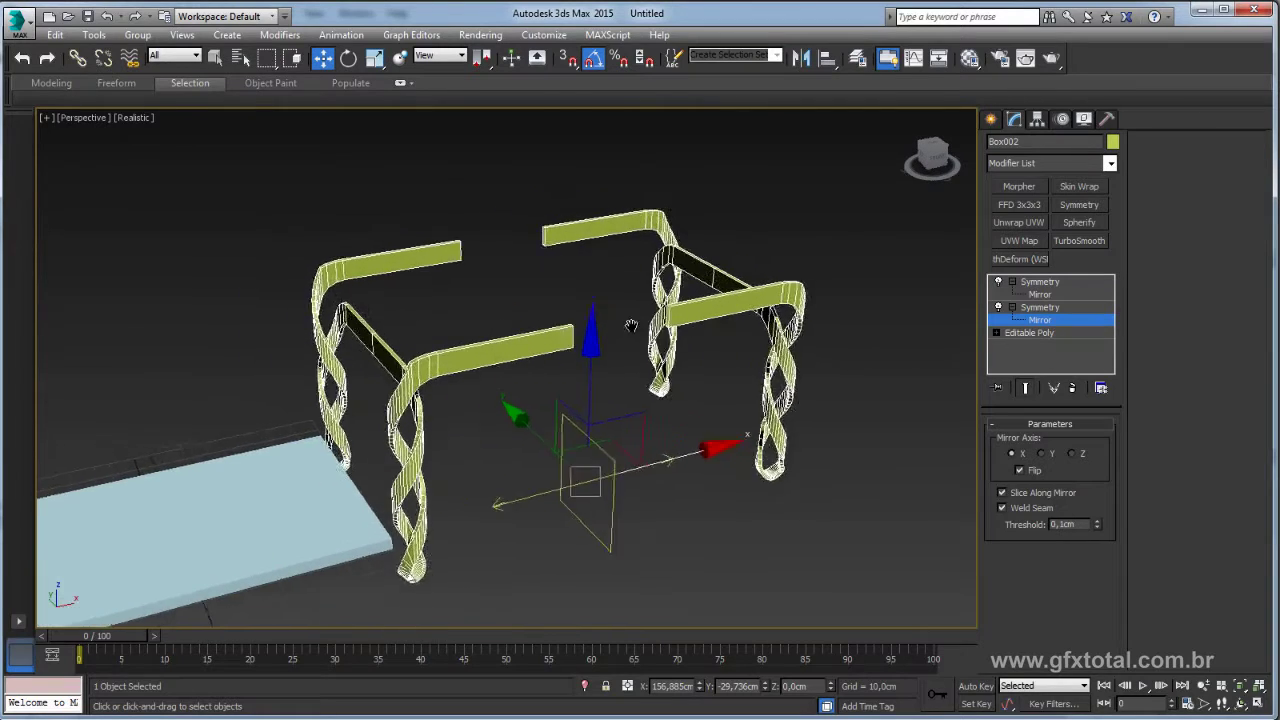
scroll(900, 310, up, 3)
In Editable Poly vertex mode, drag the rail-end vertices outward until the rails meet again
click(1012, 308)
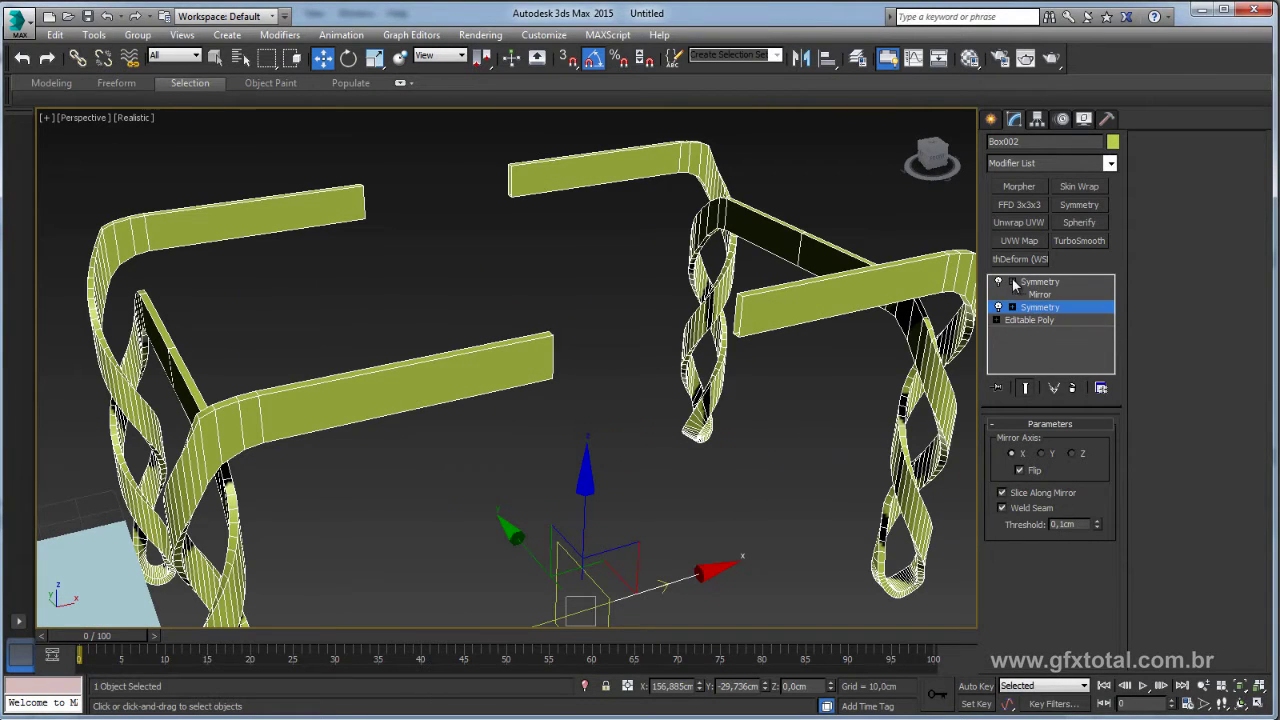
click(1012, 282)
click(997, 307)
click(1028, 320)
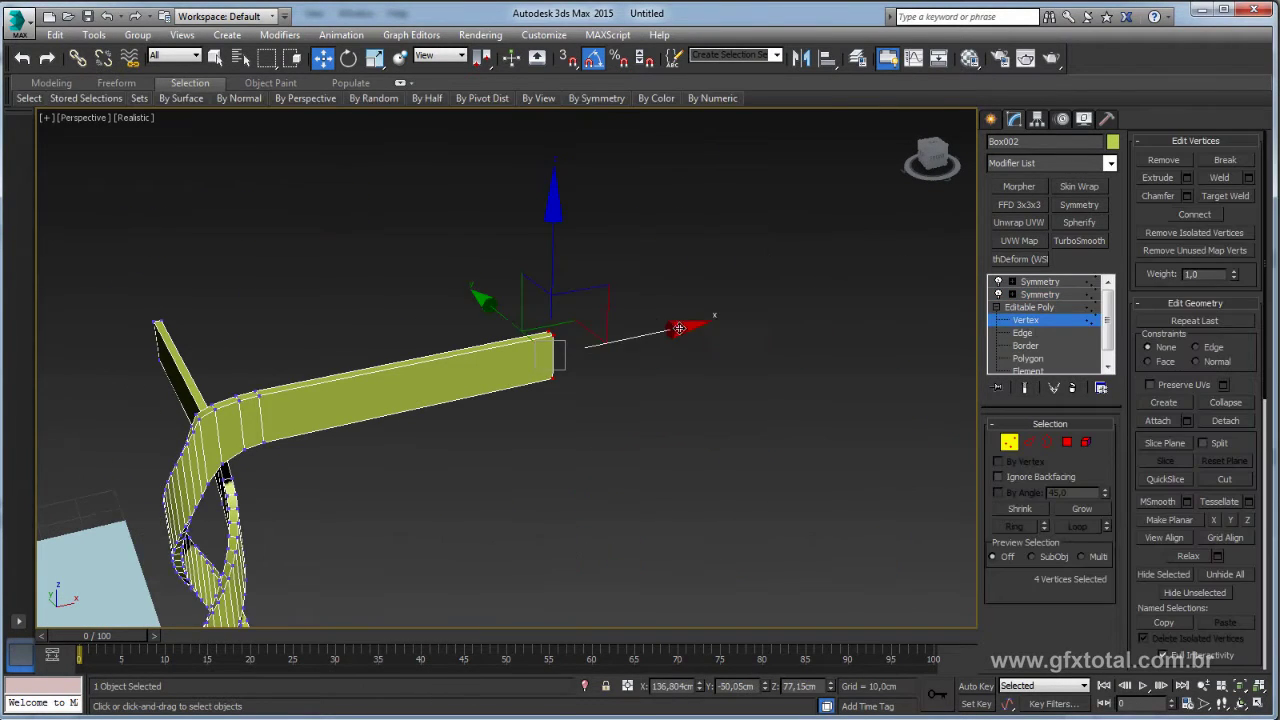
drag(667, 358, 866, 373)
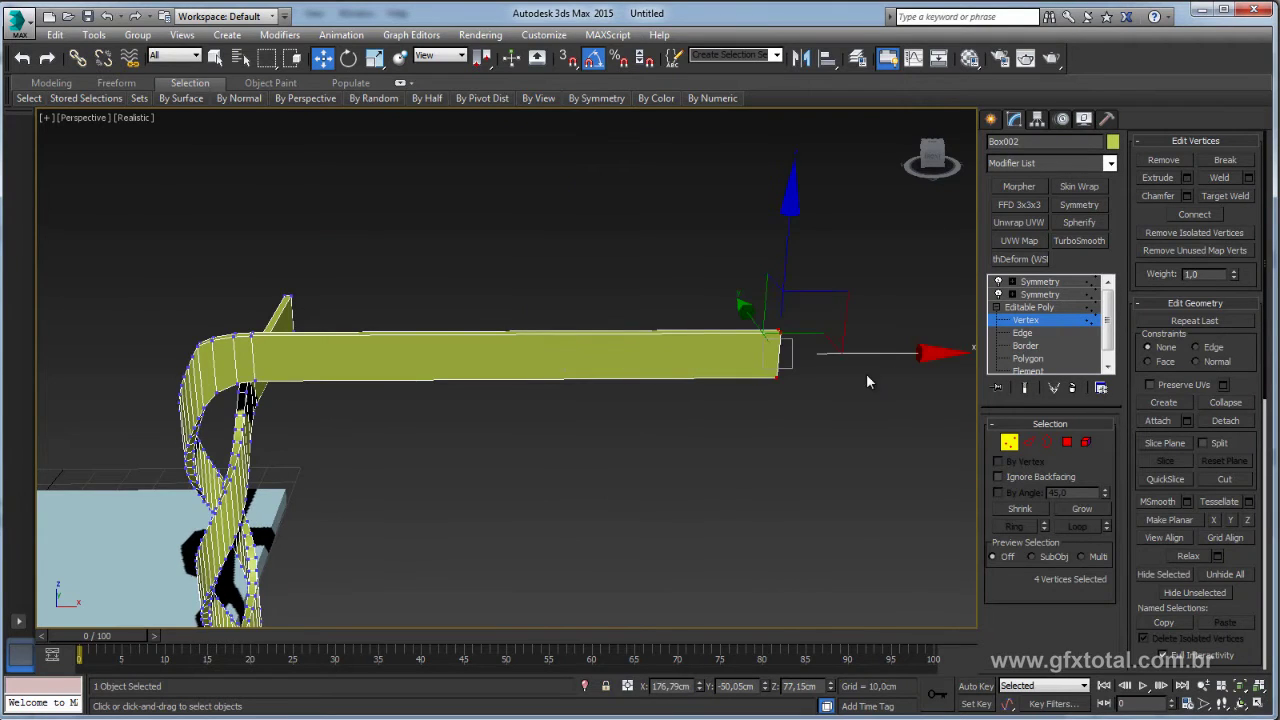
scroll(866, 373, down, 5)
mouse_move(866, 373)
alt+middle_down()
mouse_move(805, 275)
mouse_move(817, 267)
alt+middle_up()
drag(817, 267, 879, 269)
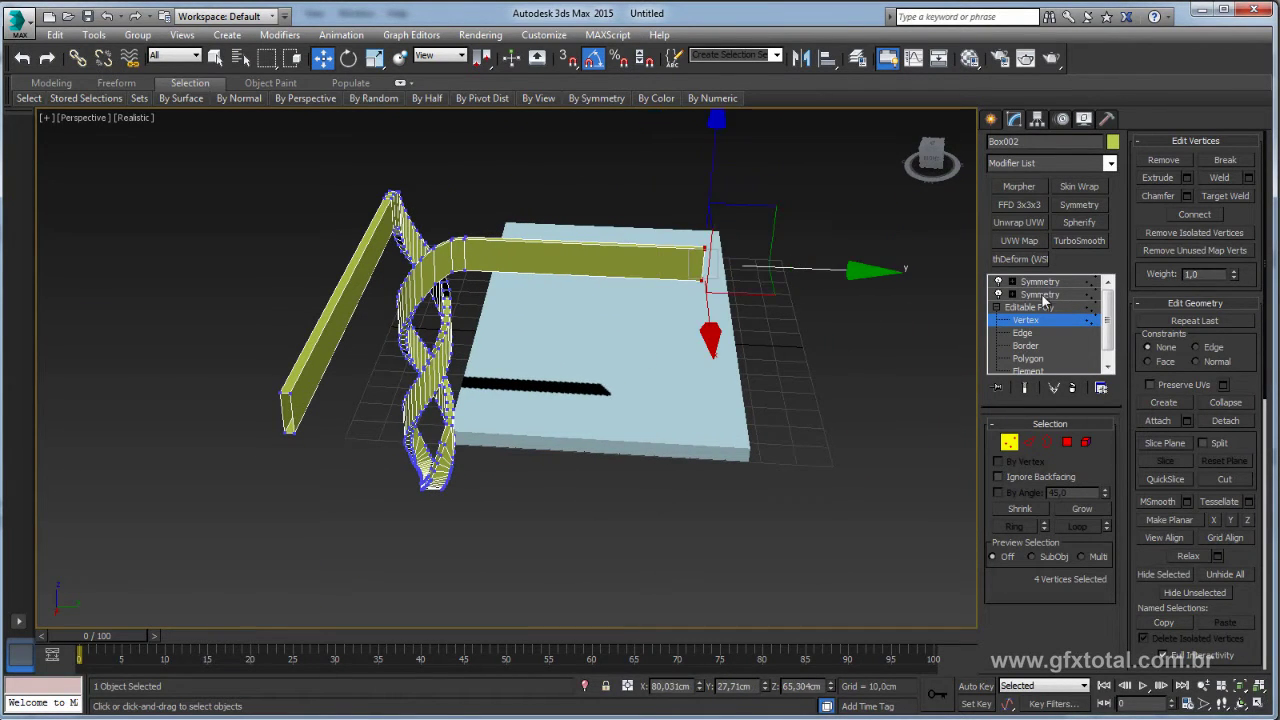
click(1040, 282)
scroll(700, 309, down, 5)
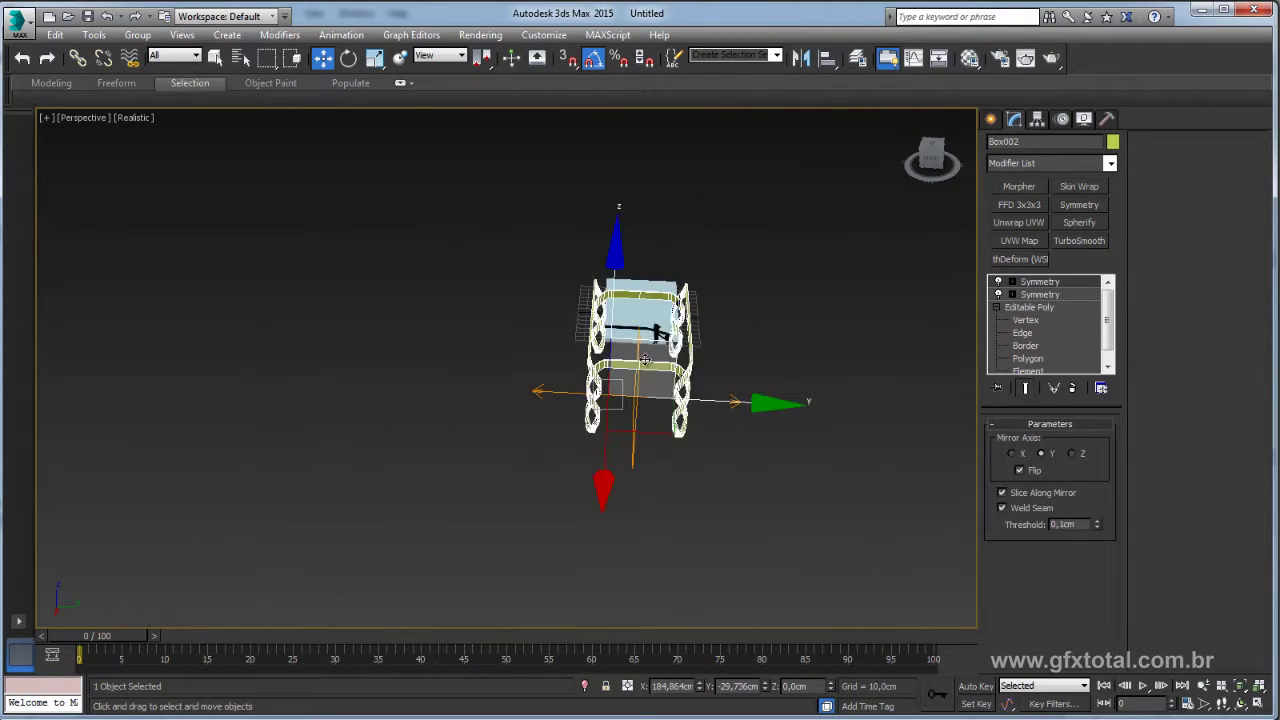
mouse_move(700, 309)
alt+middle_down()
mouse_move(714, 366)
mouse_move(672, 418)
alt+middle_up()
scroll(715, 337, up, 3)
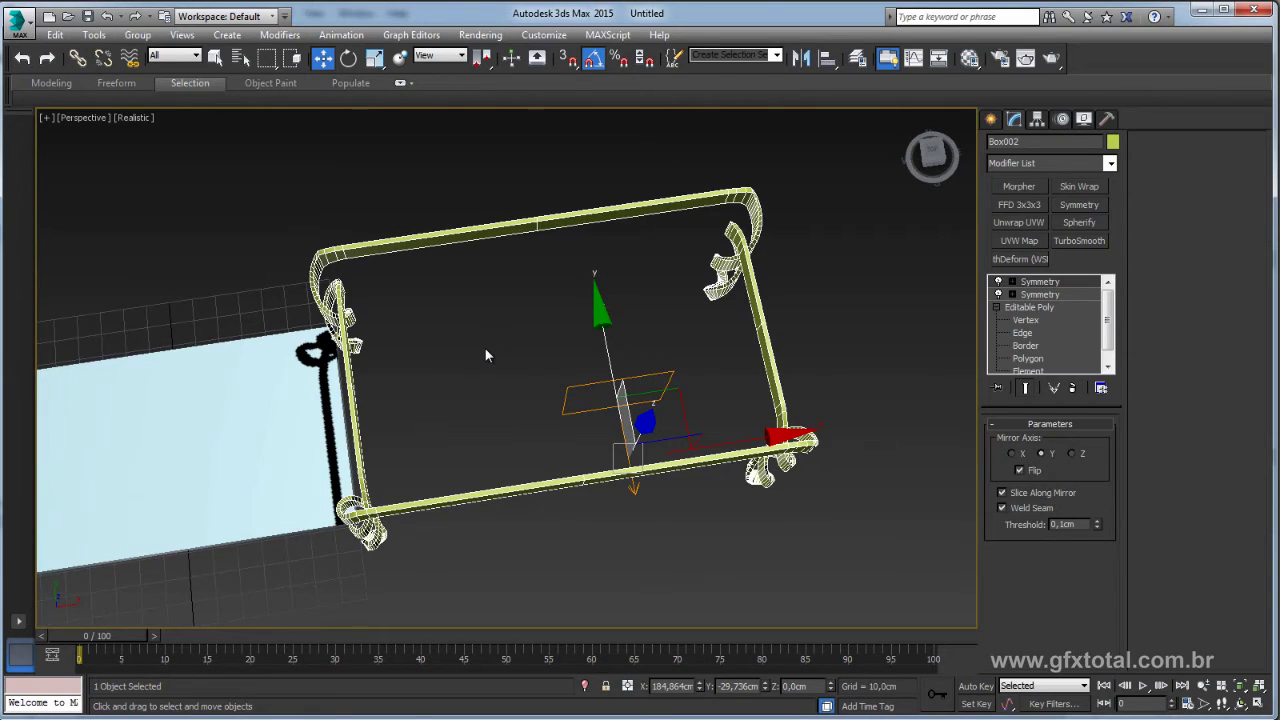
alt+middle_drag(485, 348, 503, 289)
In Top view, draw a roughly 95 × 172 cm Rectangle spline over the frame's footprint
key(t)
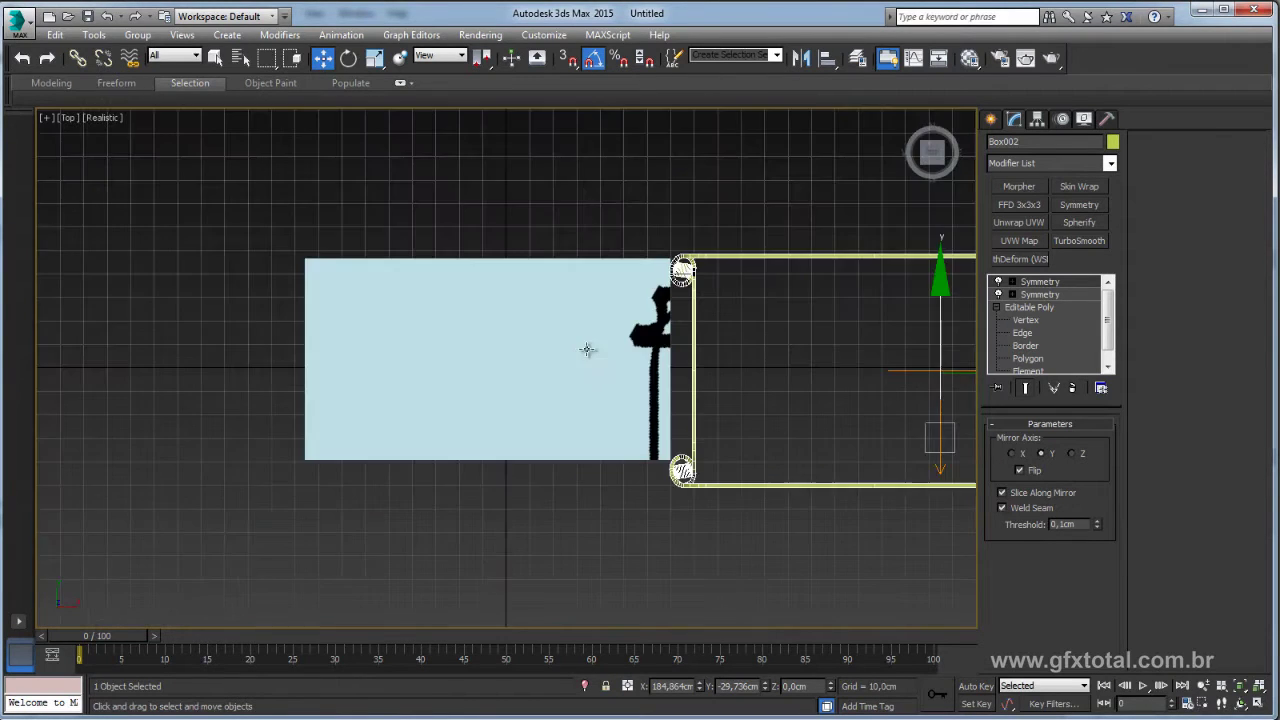
mouse_move(706, 352)
middle_down()
mouse_move(422, 352)
mouse_move(317, 337)
middle_up()
click(991, 119)
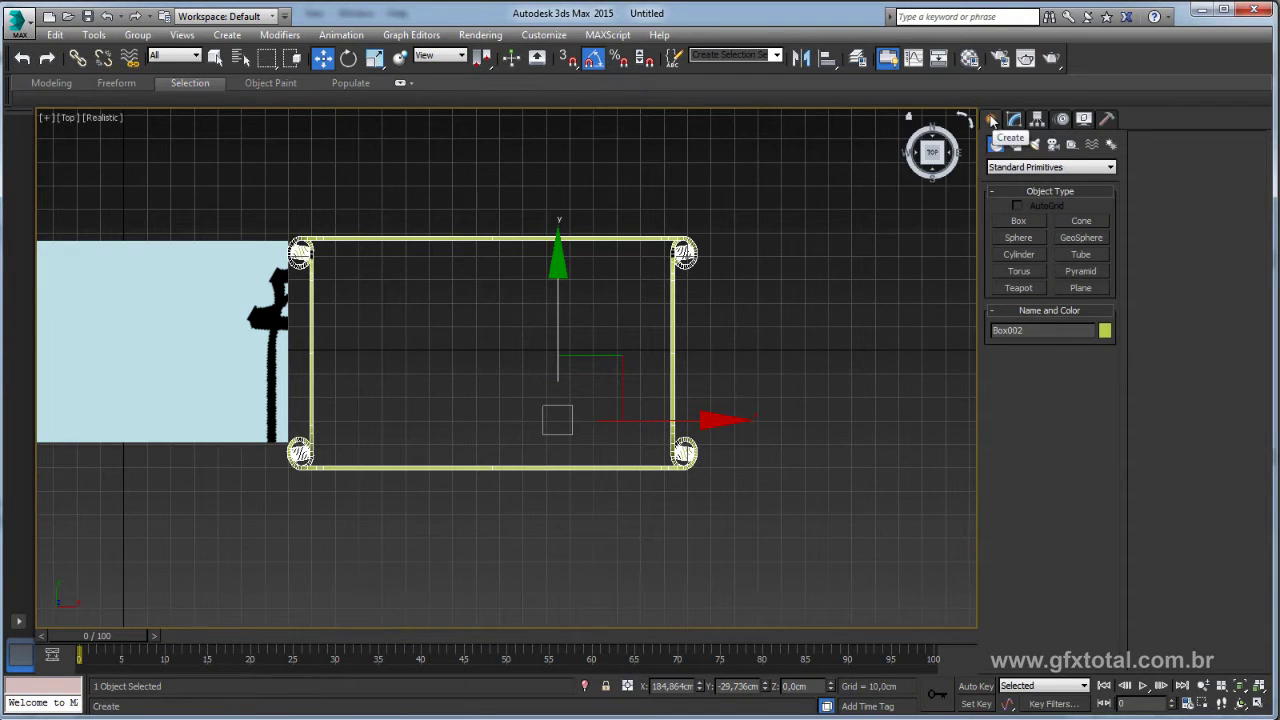
click(1015, 144)
click(1082, 233)
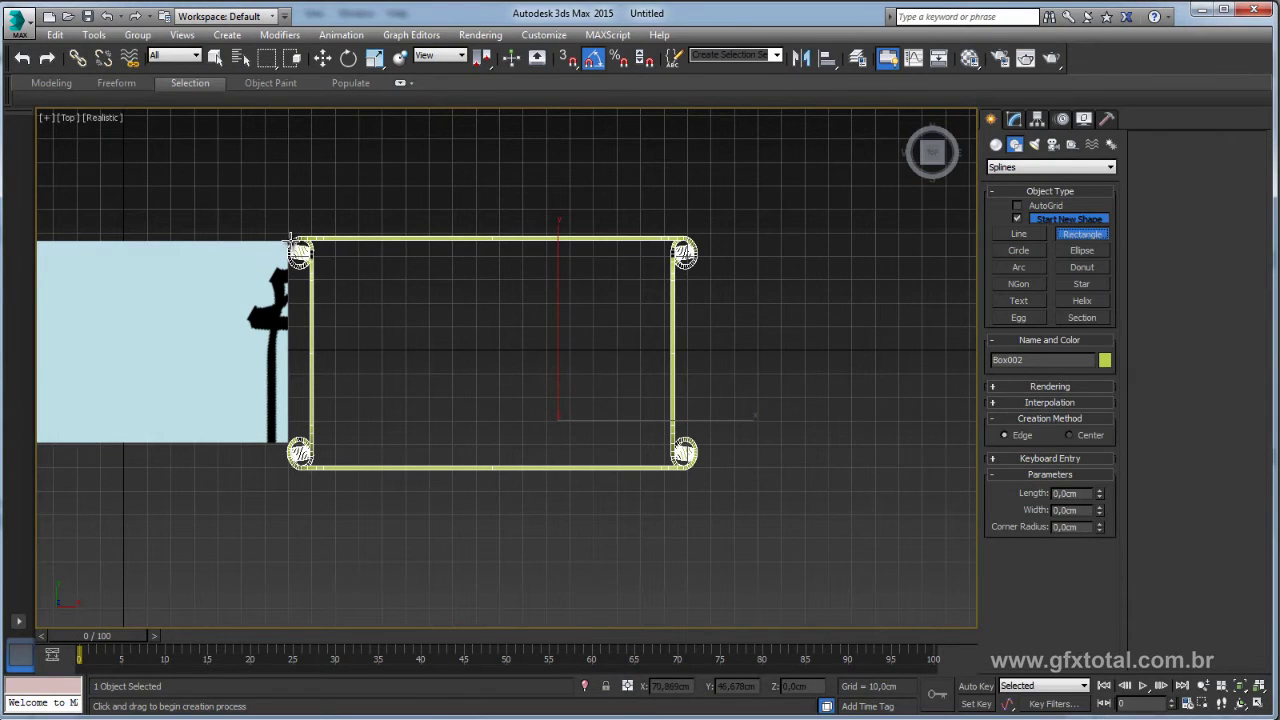
drag(290, 240, 693, 466)
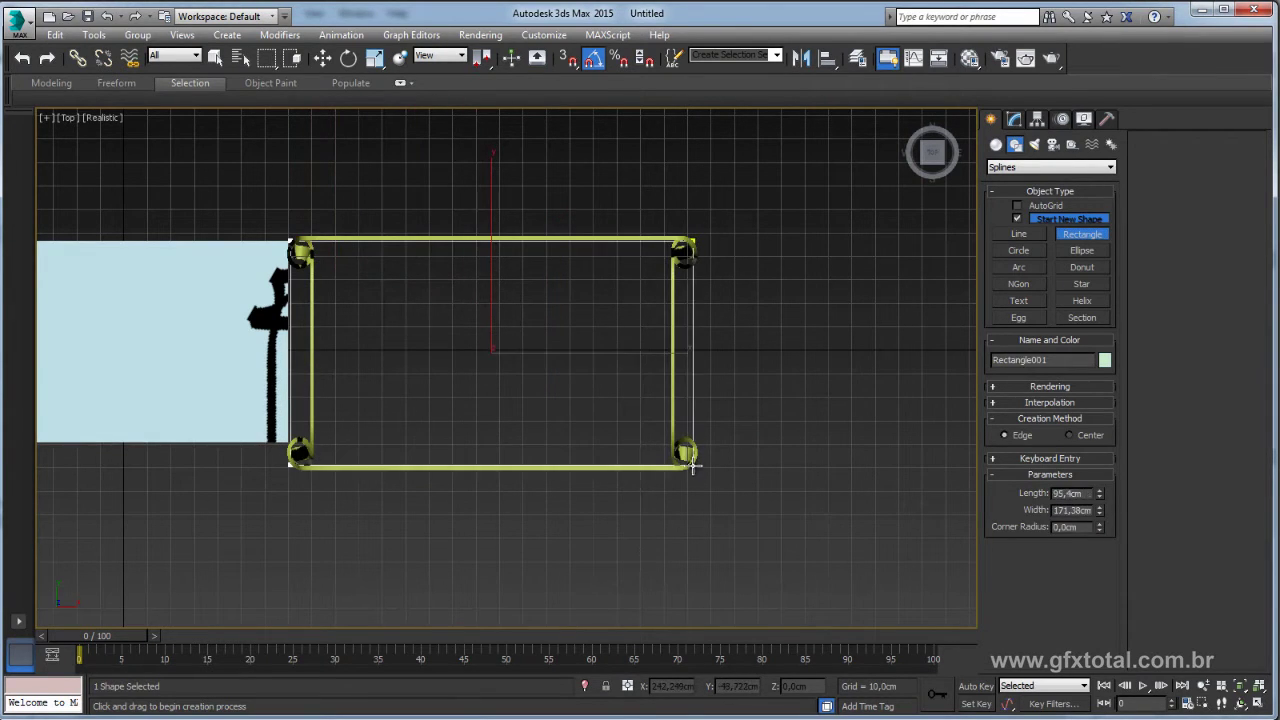
drag(693, 466, 697, 466)
key(w)
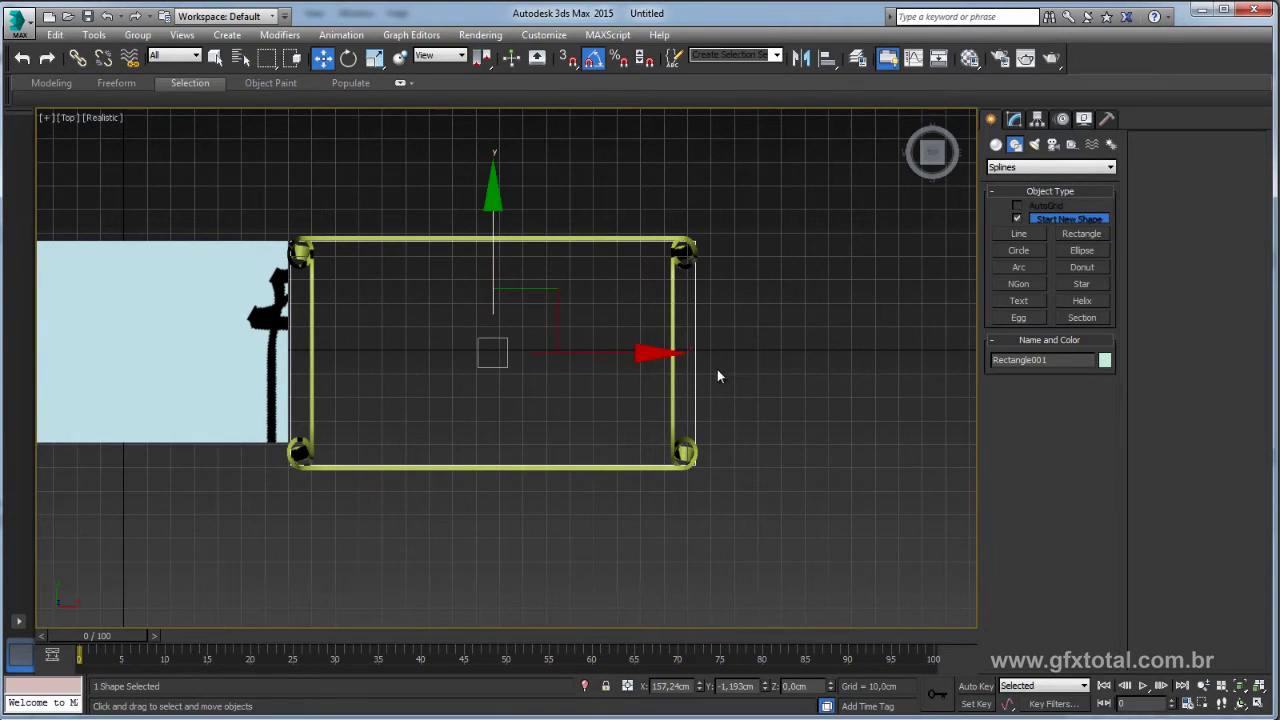
Raise the rectangle along Z to the top of the rails
key(p)
mouse_move(717, 374)
alt+middle_down()
mouse_move(659, 340)
mouse_move(590, 228)
alt+middle_up()
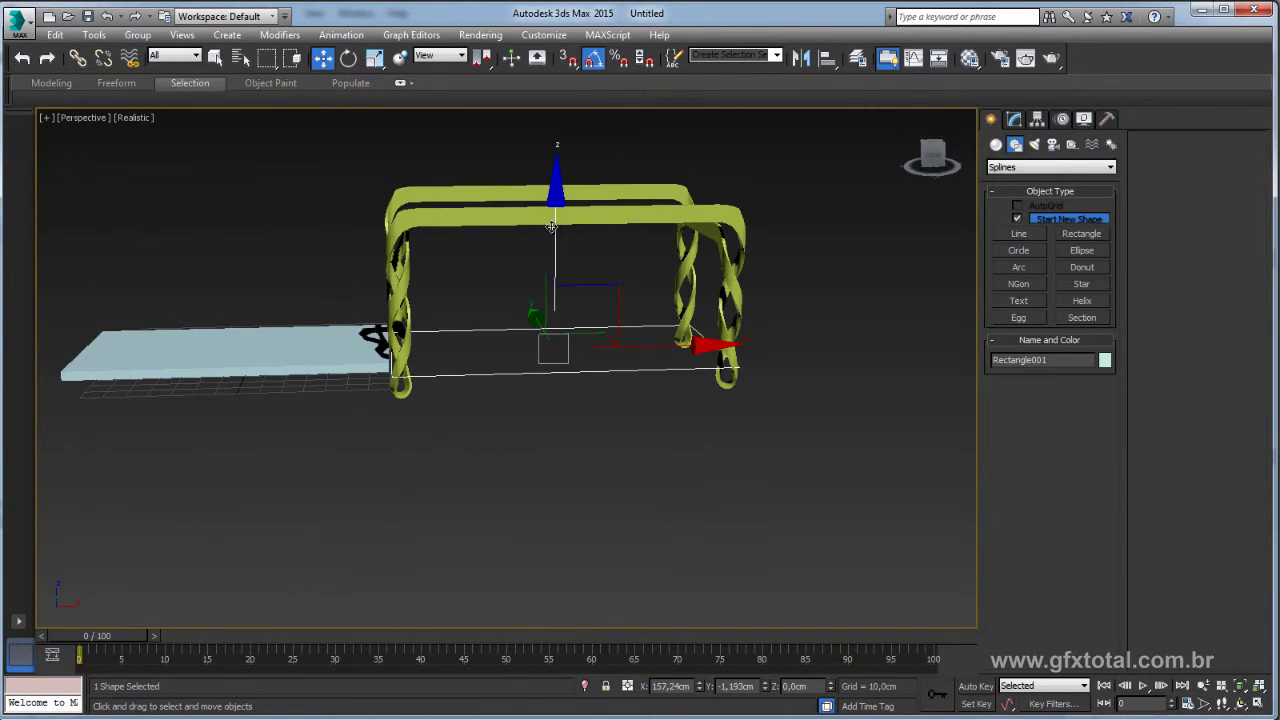
drag(552, 330, 555, 113)
mouse_move(555, 113)
alt+middle_down()
mouse_move(571, 240)
mouse_move(568, 215)
alt+middle_up()
Convert Rectangle001 to an Editable Spline and fillet all four corner vertices by about 6 cm
right_click(557, 216)
mouse_move(586, 373)
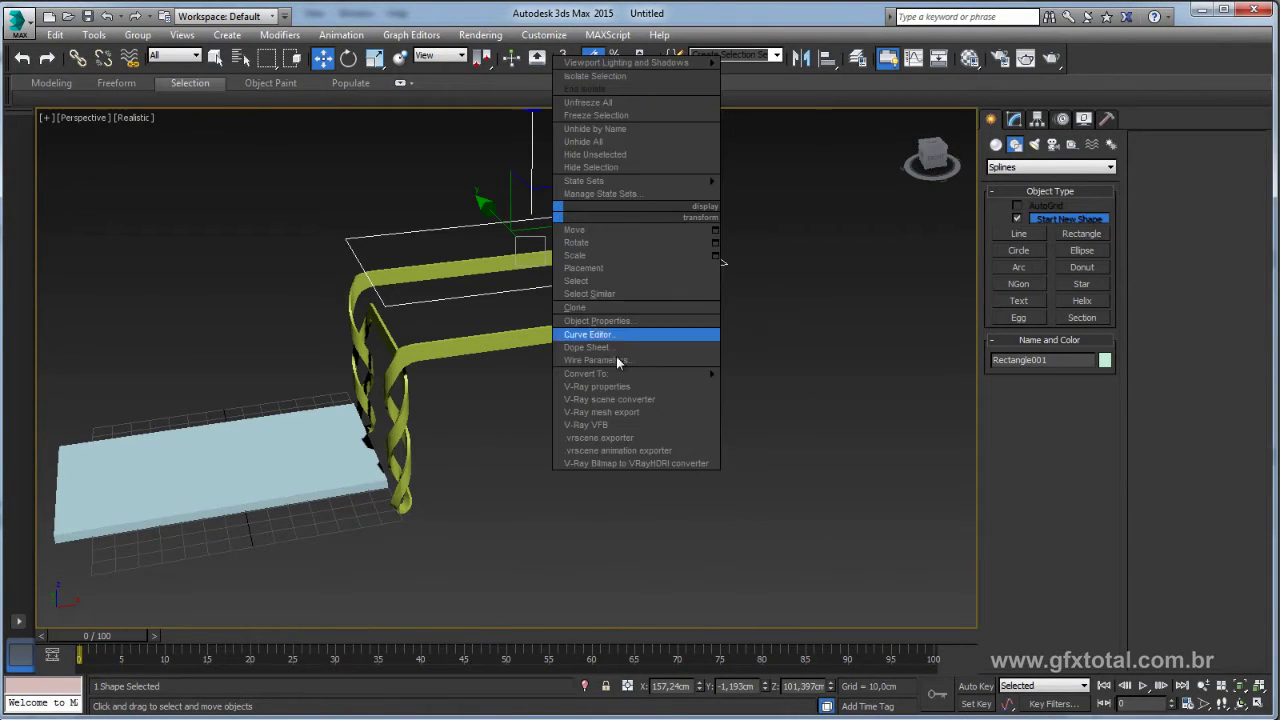
click(812, 374)
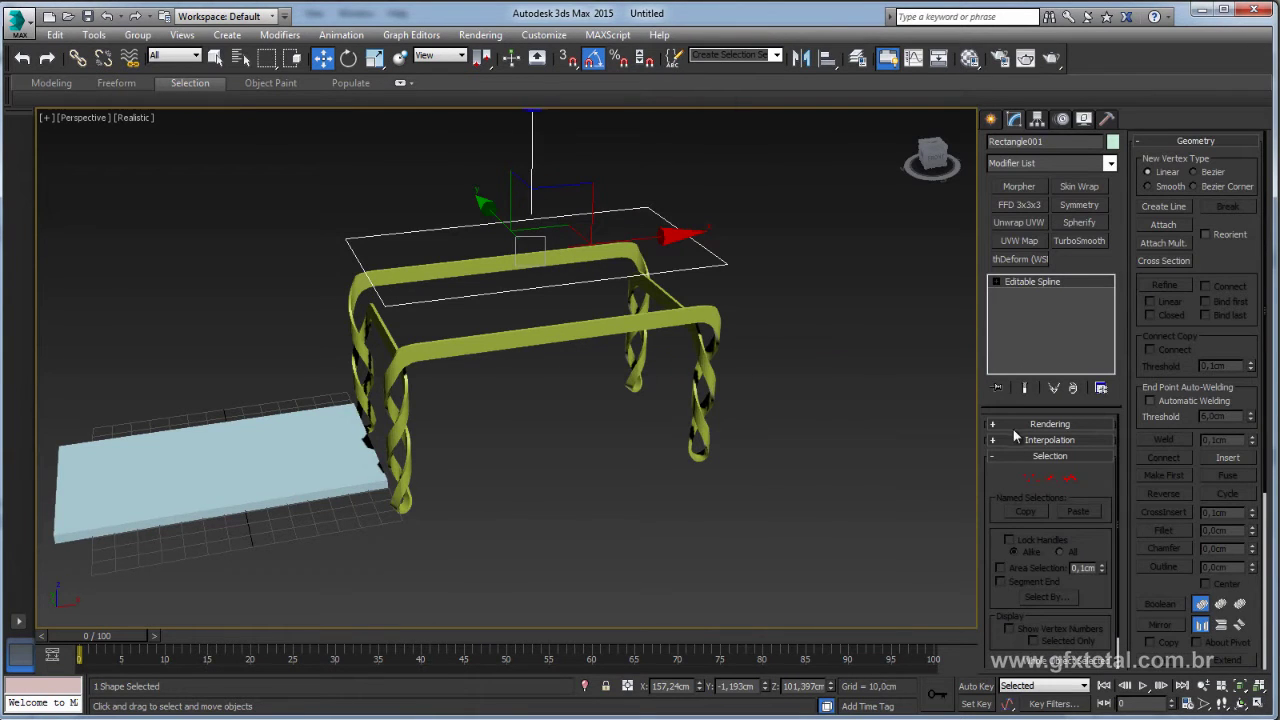
click(1030, 477)
key(ctrl+a)
scroll(400, 300, up, 3)
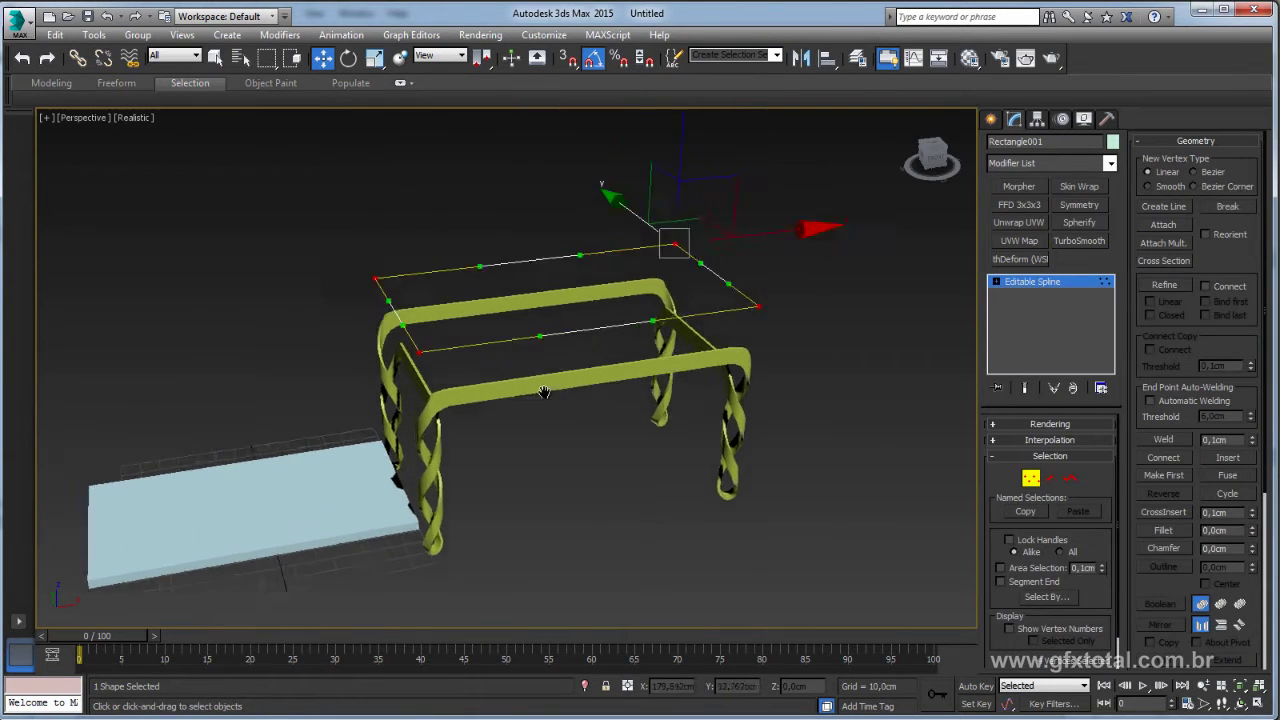
alt+middle_drag(576, 381, 645, 450)
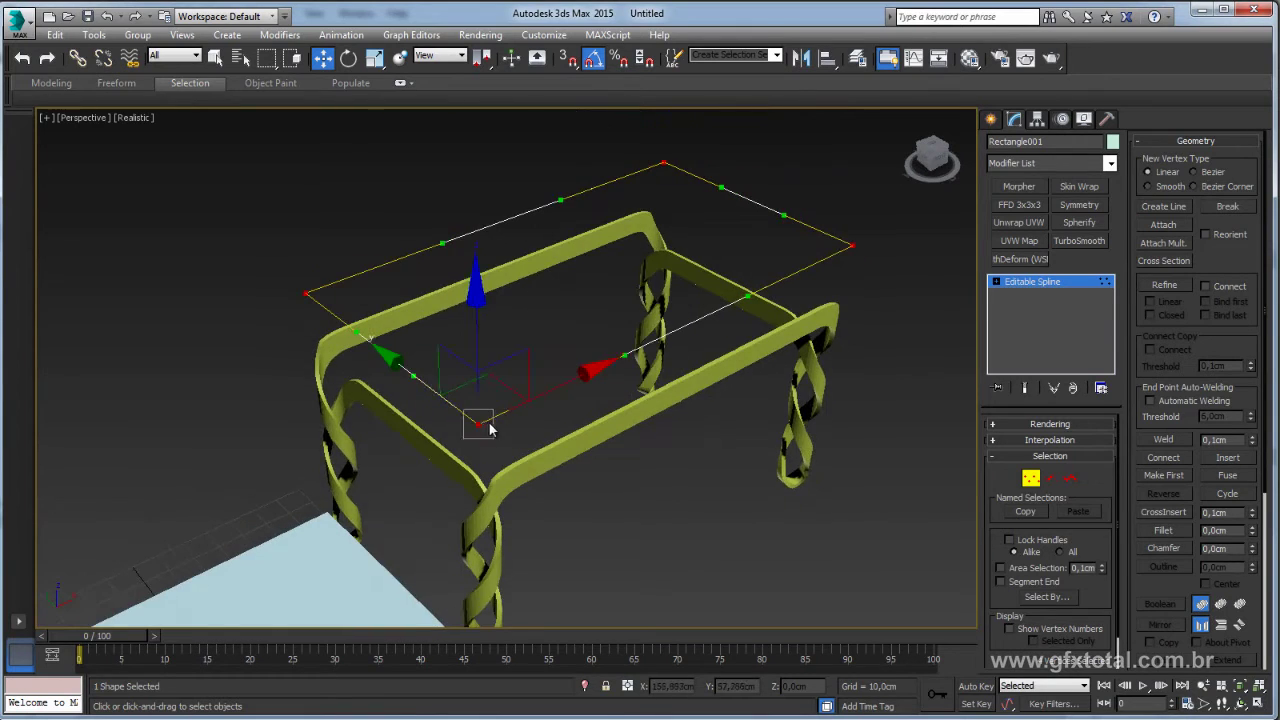
drag(1254, 540, 1254, 529)
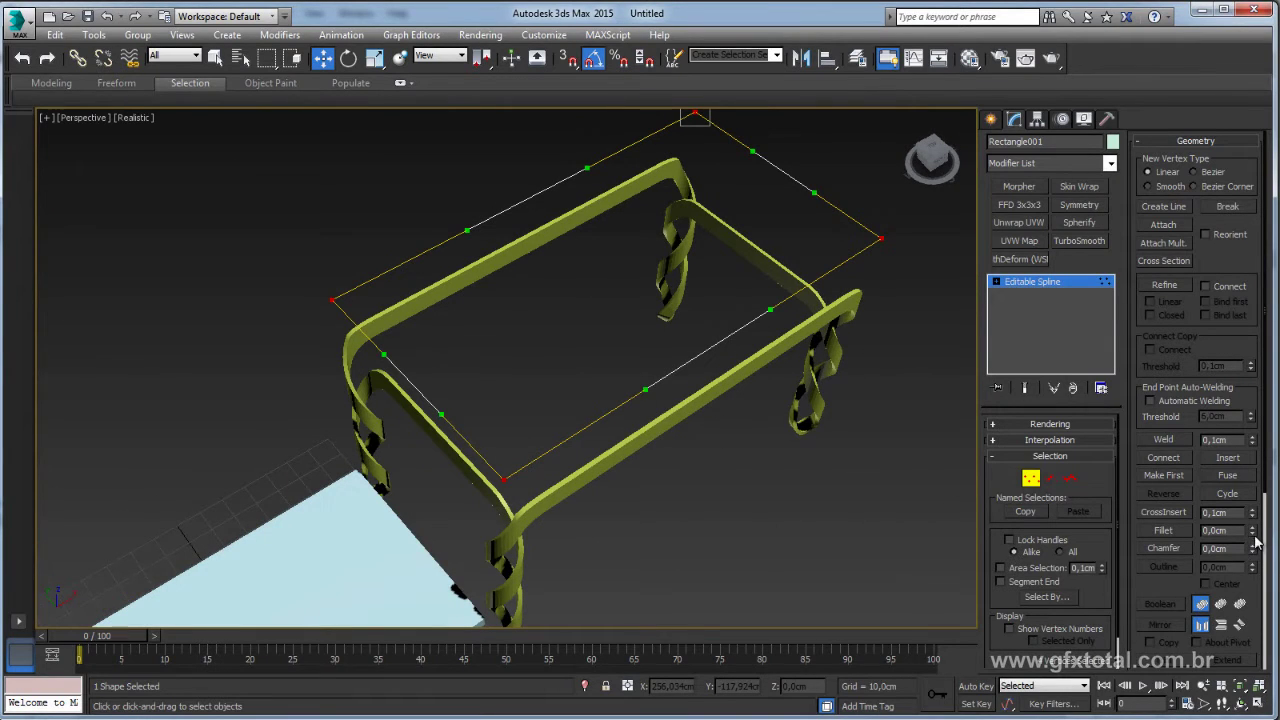
drag(1252, 538, 1254, 525)
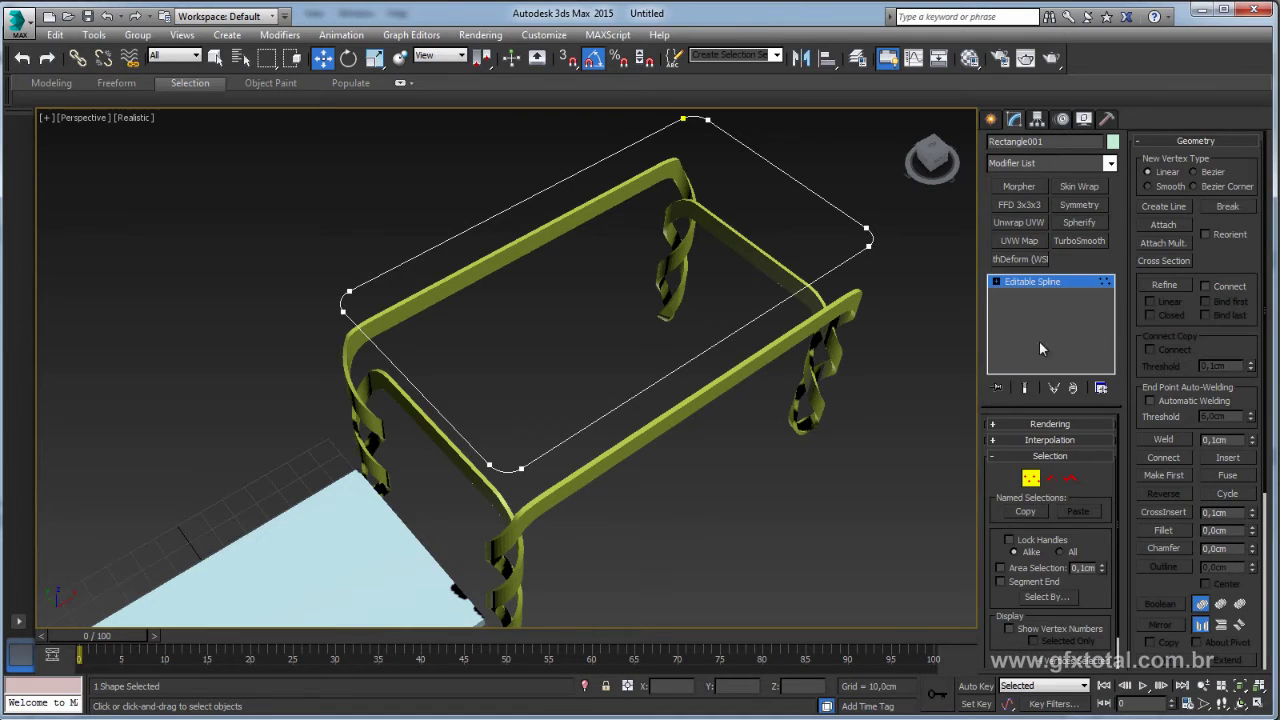
click(1016, 286)
alt+middle_drag(787, 370, 920, 243)
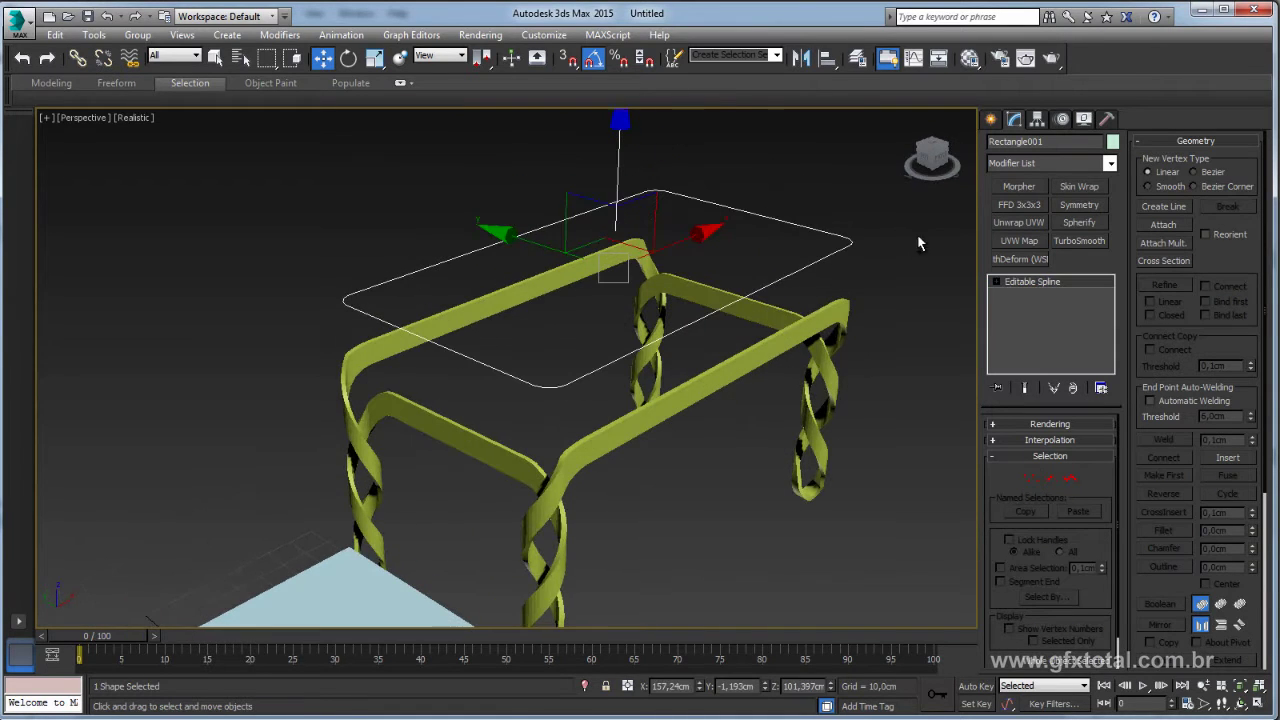
Extrude the rounded rectangle into a thin slab with an Amount of 3 cm
click(1110, 163)
scroll(1068, 447, down, 1)
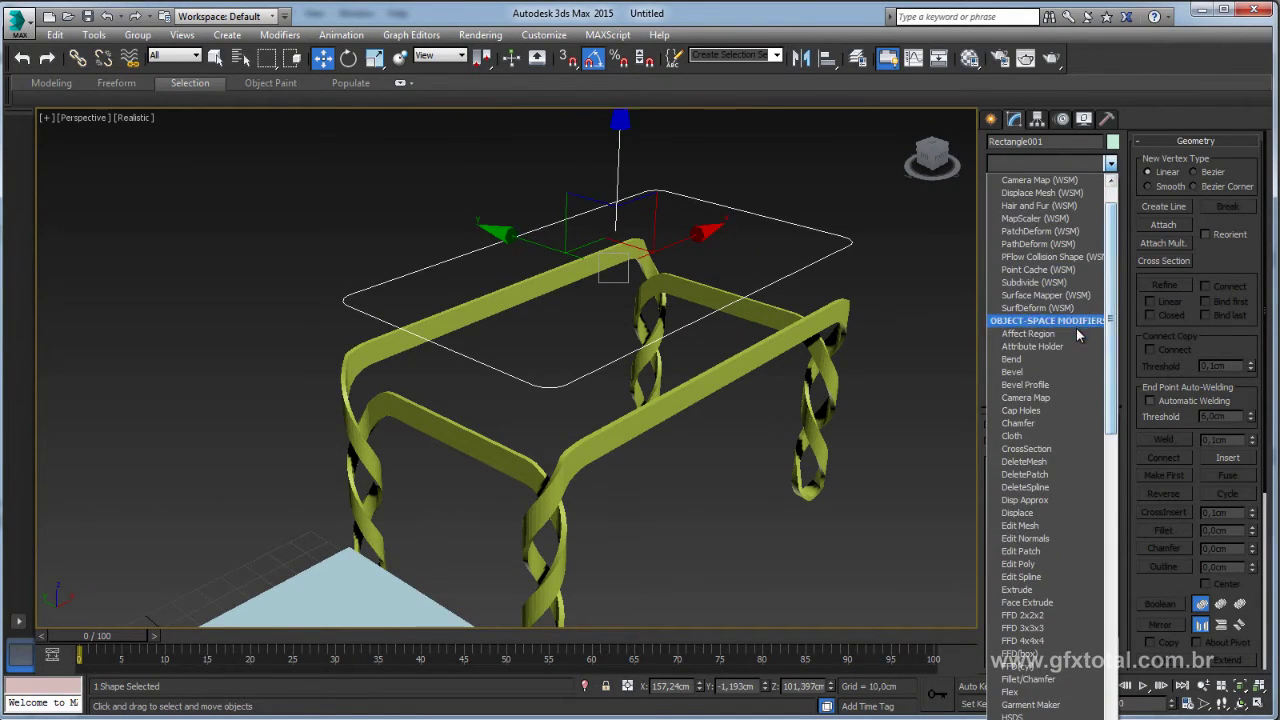
click(1030, 589)
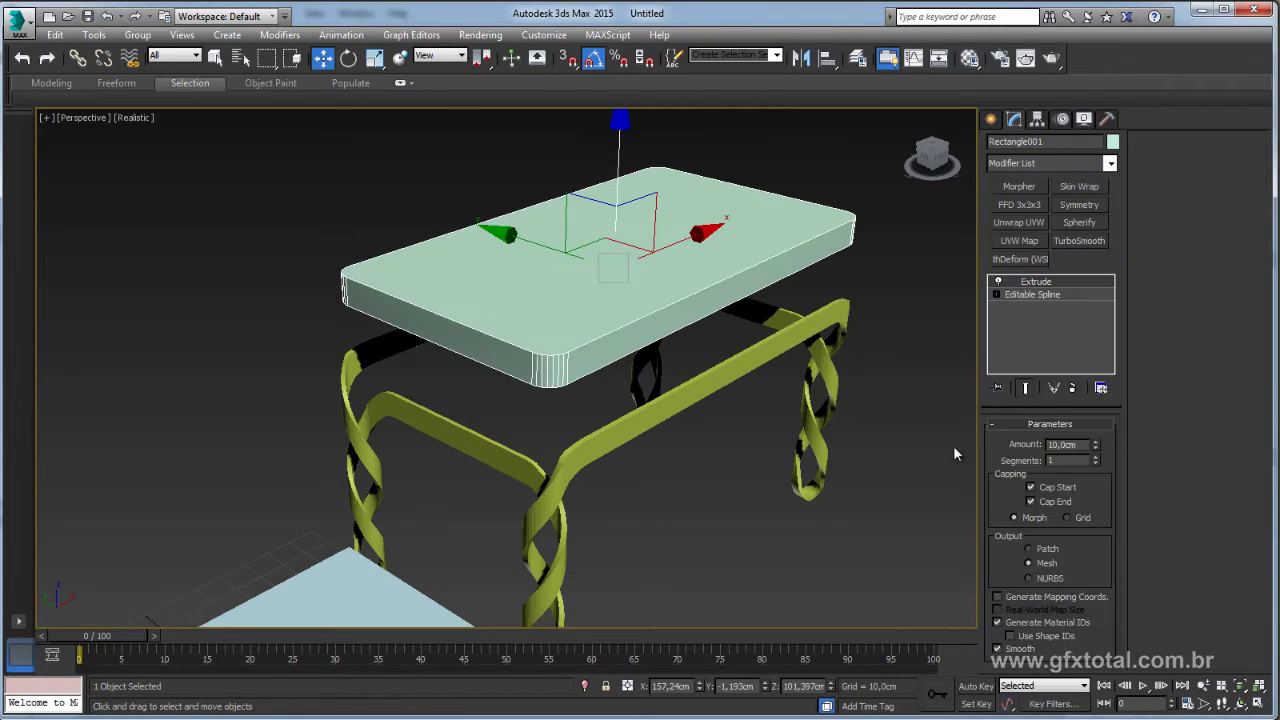
drag(1094, 455, 1095, 442)
text(2,5)
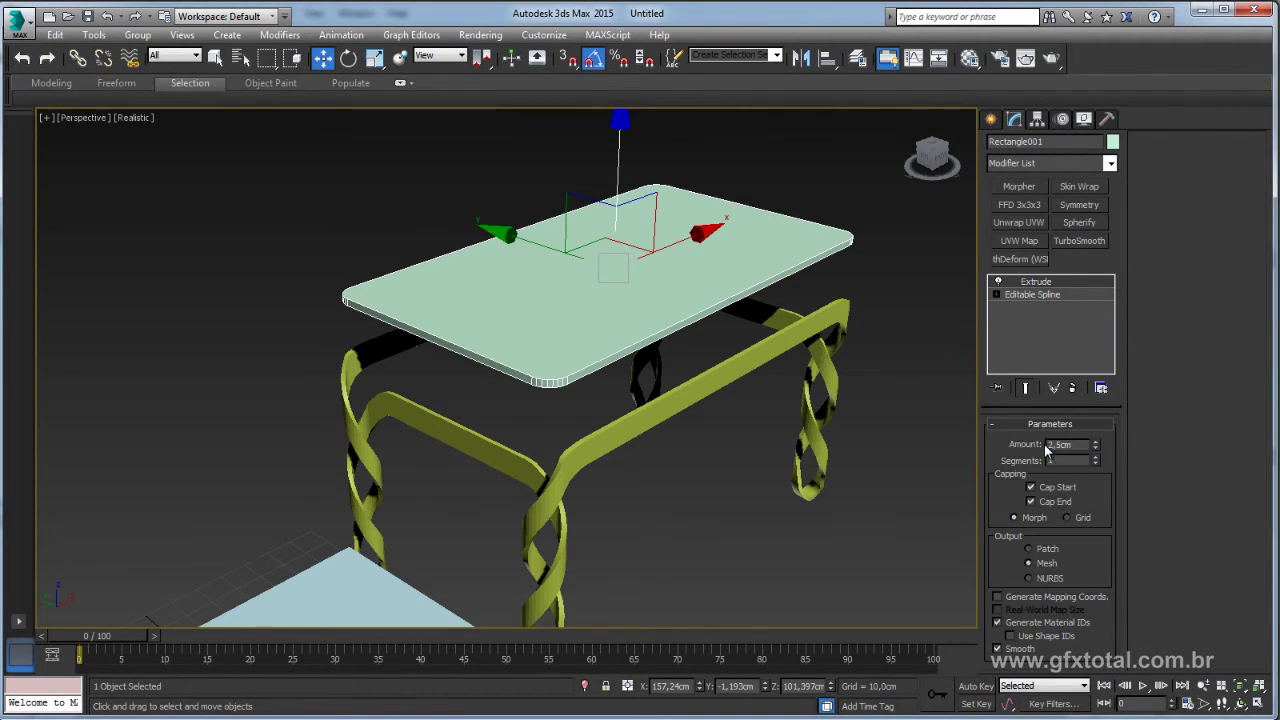
text(3)
key(Return)
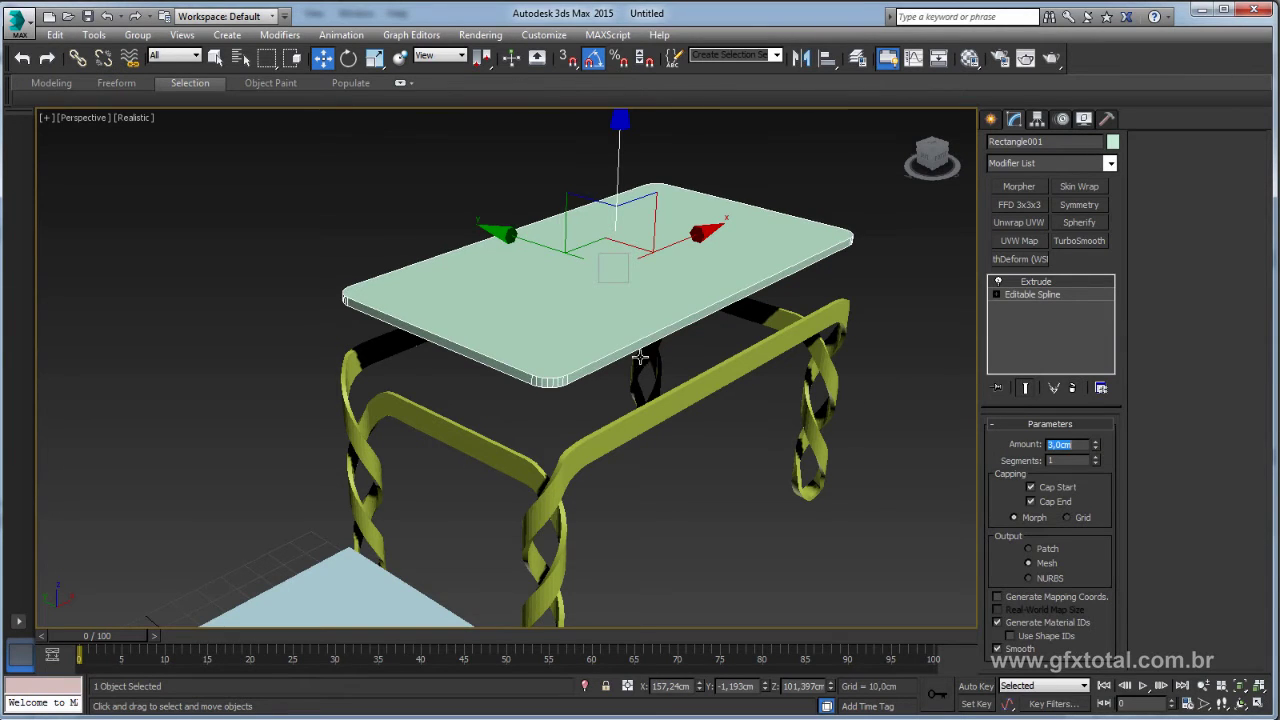
Lower the slab onto the rails and increase its thickness to about 3.5 cm
alt+middle_drag(643, 343, 620, 187)
drag(620, 187, 614, 239)
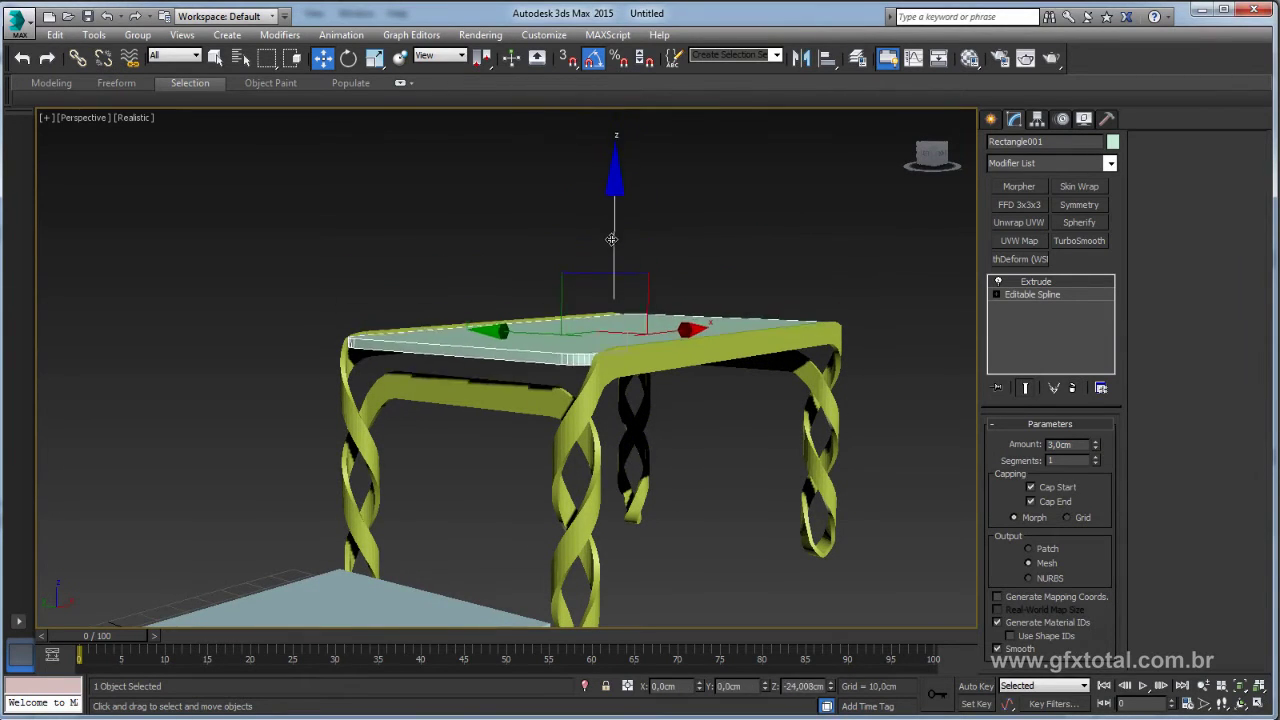
click(1096, 444)
alt+middle_drag(766, 357, 623, 263)
drag(611, 254, 613, 254)
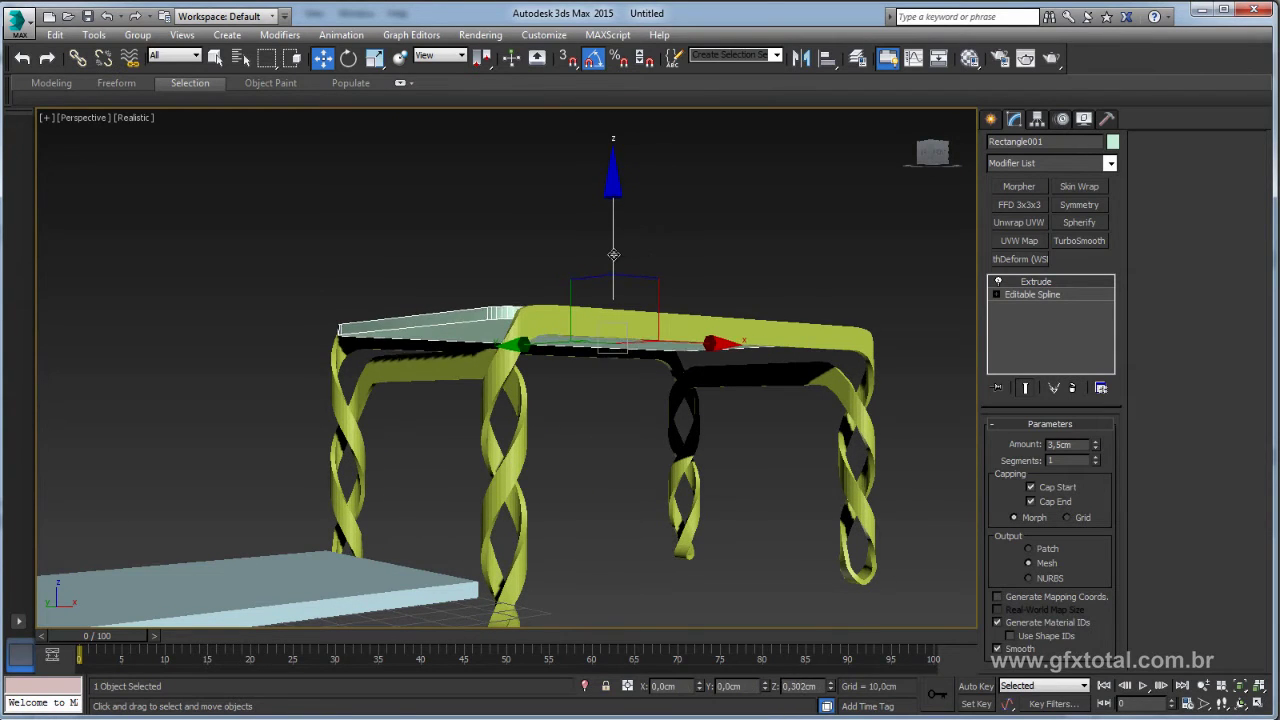
mouse_move(640, 277)
alt+middle_down()
mouse_move(666, 334)
mouse_move(723, 349)
mouse_move(640, 345)
mouse_move(663, 320)
alt+middle_up()
click(683, 366)
Convert Box002 to Editable Poly, baking both Symmetry modifiers into the mesh
scroll(663, 320, down, 3)
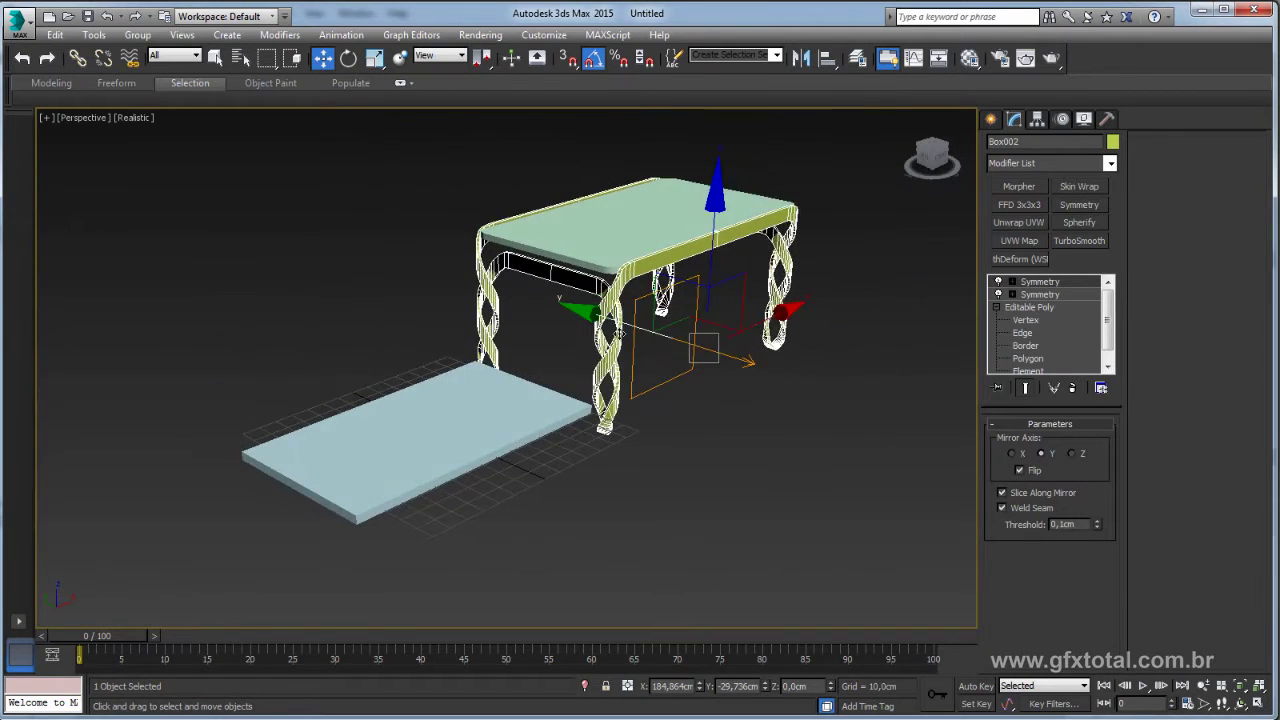
scroll(618, 333, up, 4)
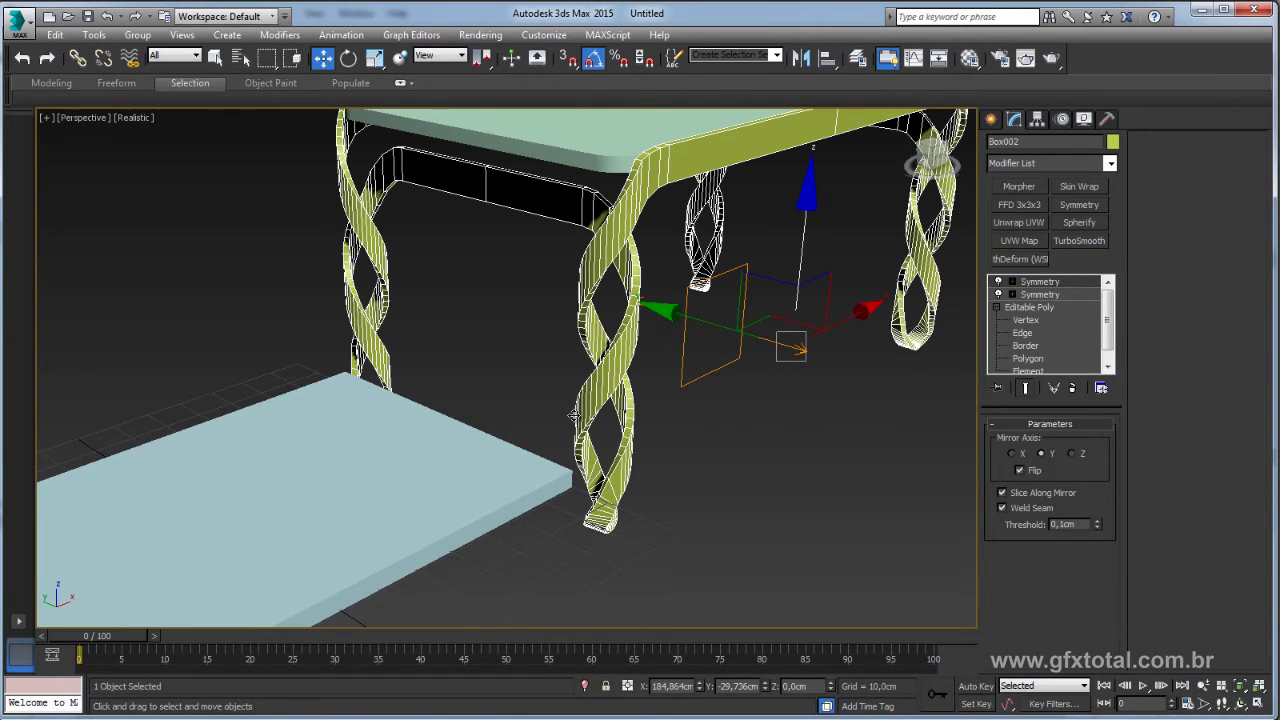
mouse_move(573, 415)
alt+middle_down()
mouse_move(612, 380)
mouse_move(620, 295)
alt+middle_up()
right_click(619, 268)
mouse_move(648, 426)
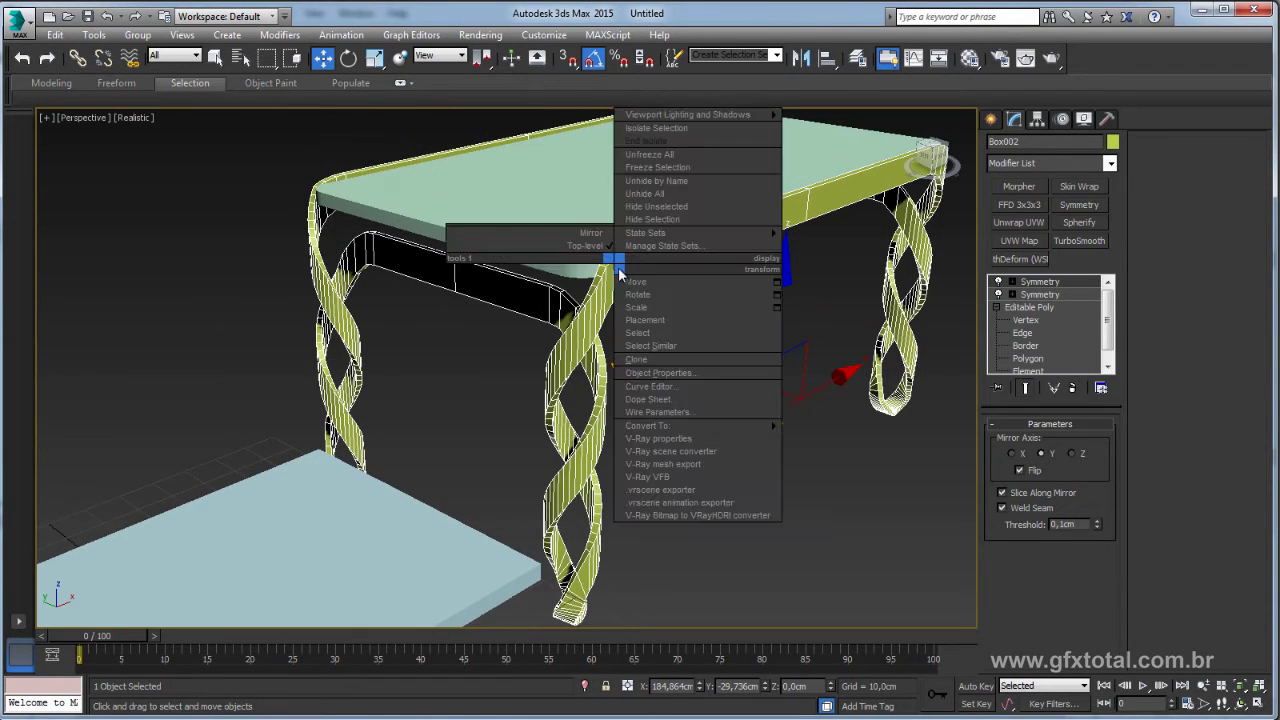
click(863, 438)
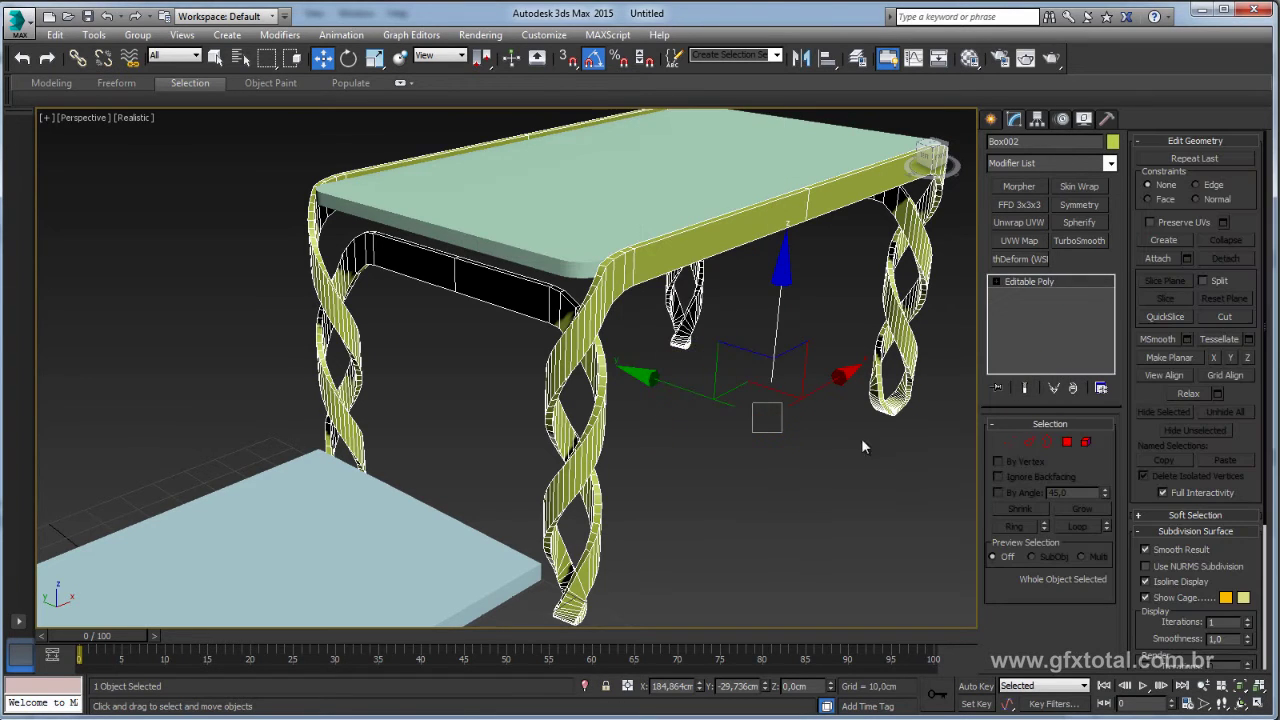
Select an edge ring across the leg ribbon and Connect it with 3 pinched segments
alt+middle_drag(950, 425, 904, 413)
click(1028, 443)
scroll(609, 386, up, 2)
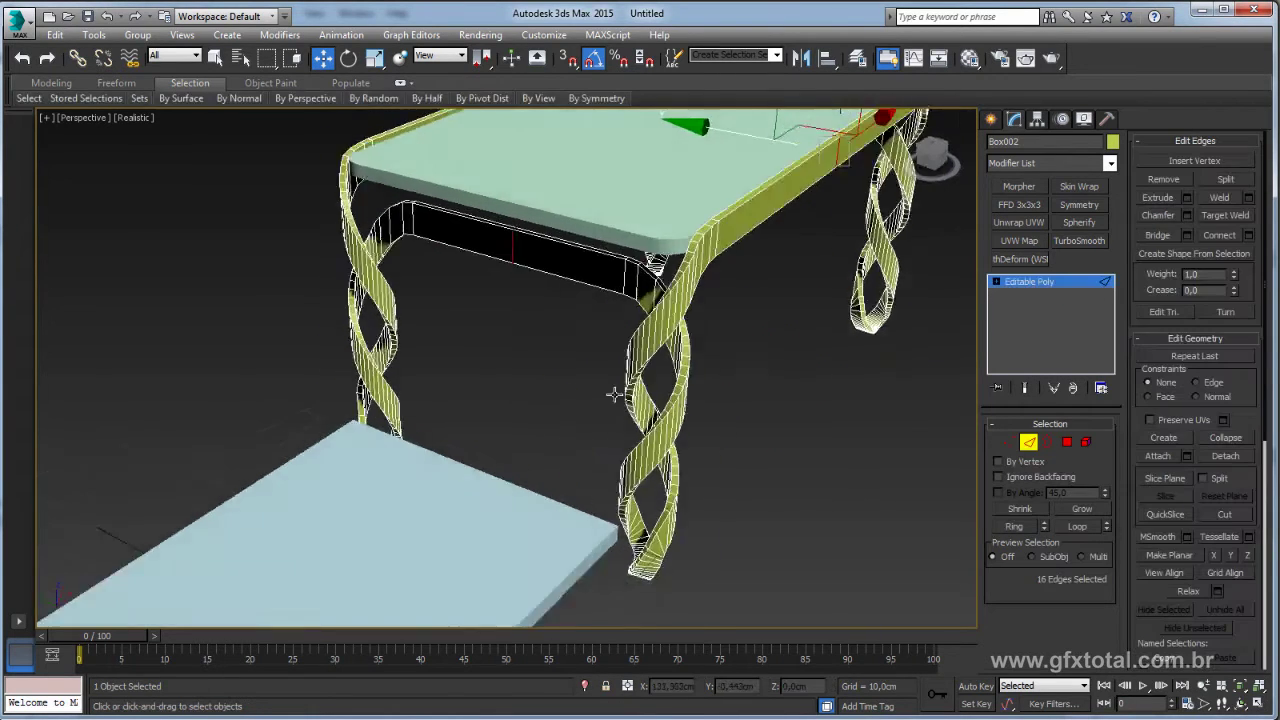
scroll(706, 397, up, 2)
scroll(760, 360, up, 2)
scroll(828, 322, up, 2)
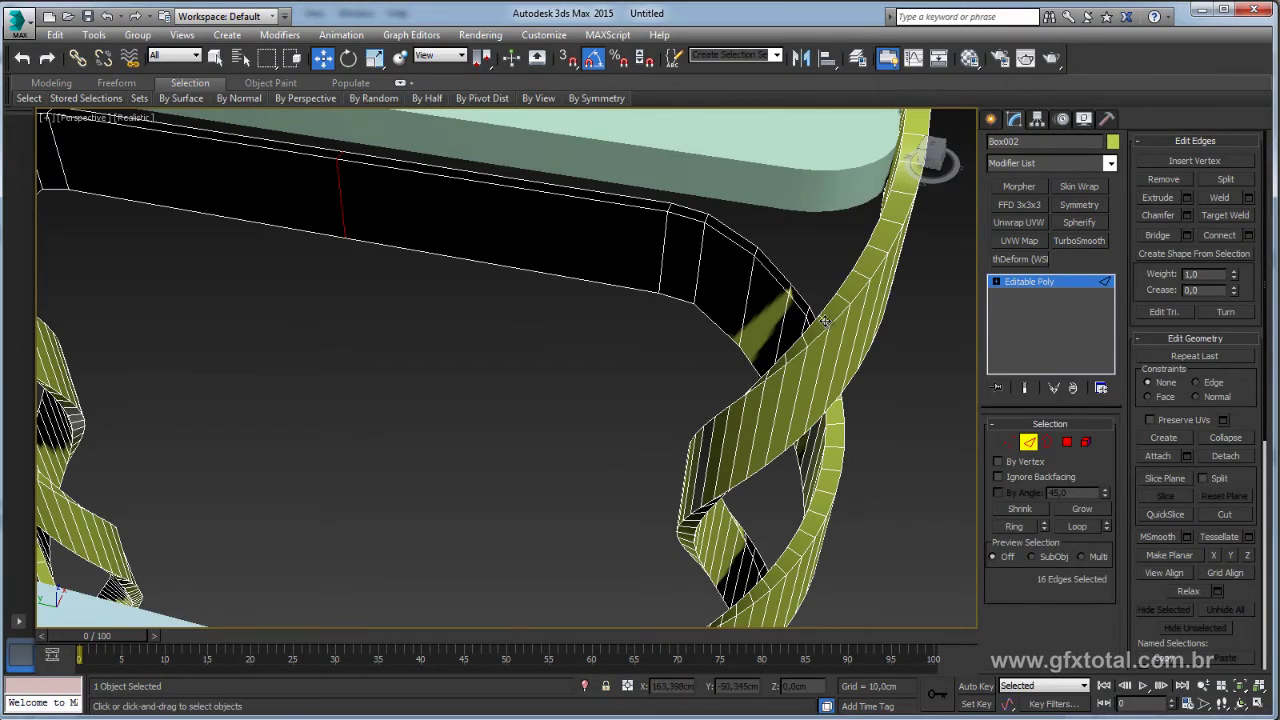
scroll(825, 321, down, 3)
alt+middle_drag(830, 339, 714, 283)
click(827, 407)
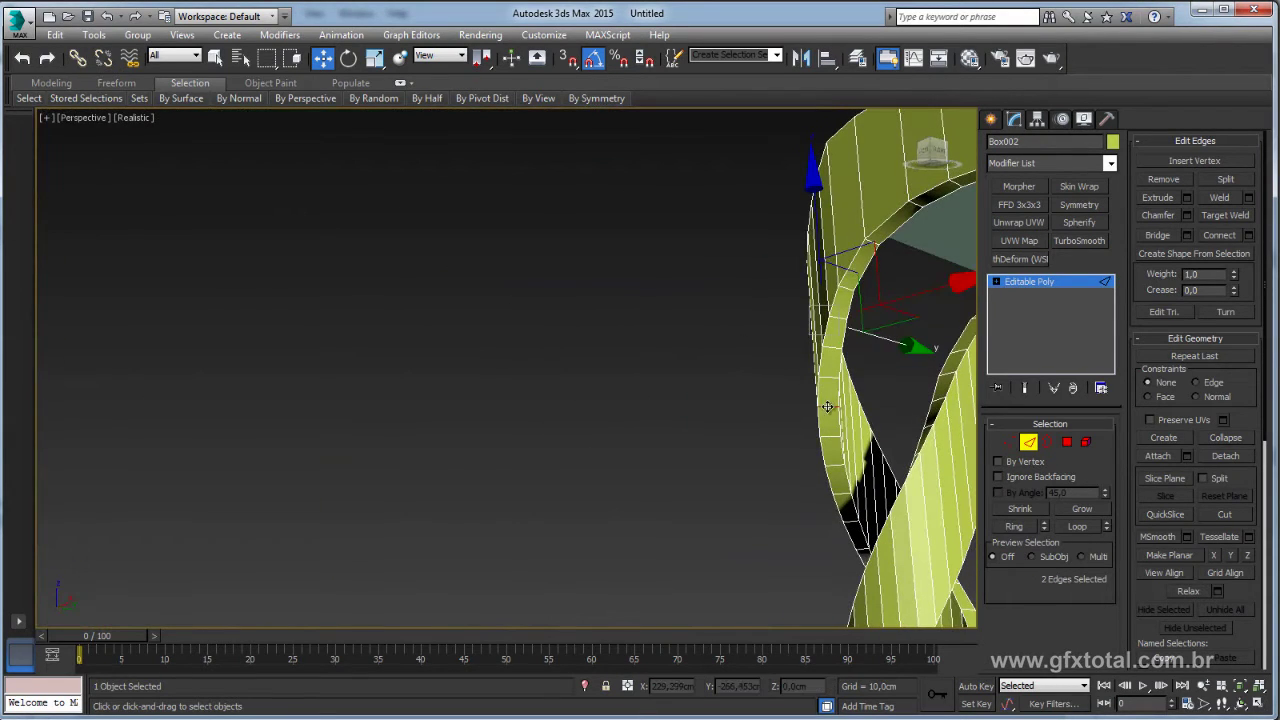
alt+middle_drag(827, 407, 843, 468)
click(1013, 528)
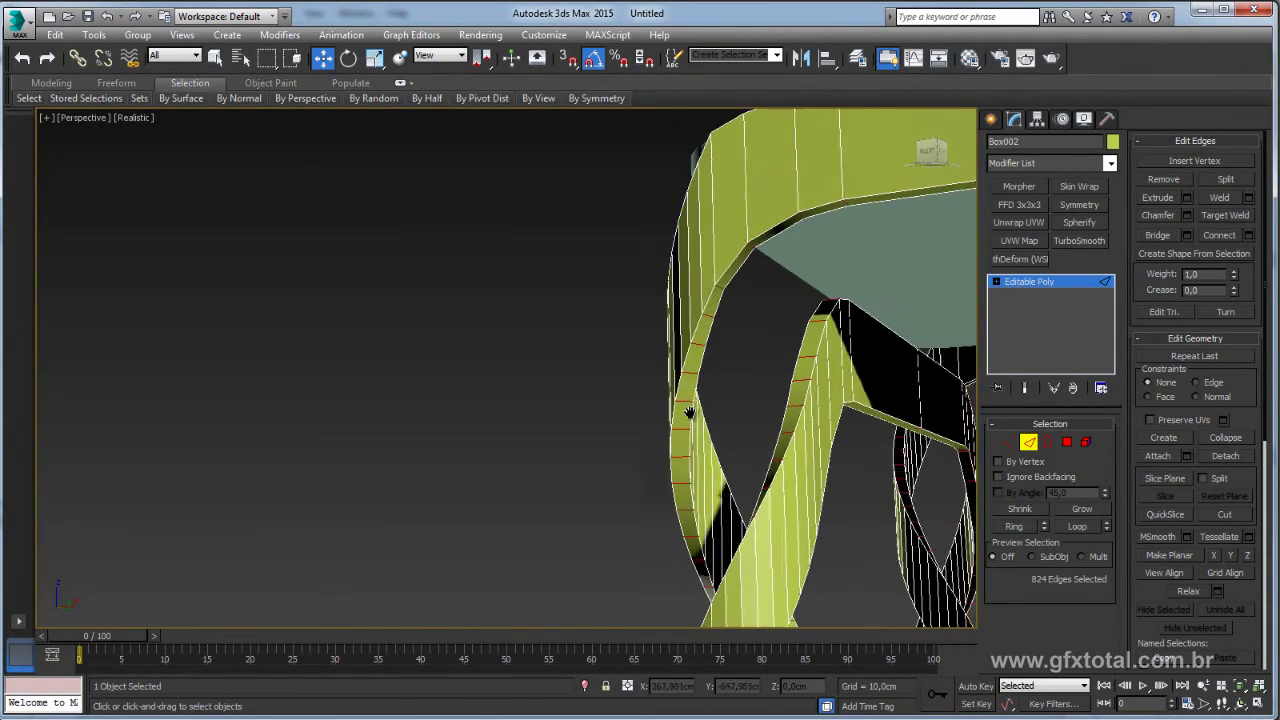
scroll(686, 408, down, 5)
mouse_move(686, 408)
alt+middle_down()
mouse_move(882, 452)
mouse_move(731, 448)
alt+middle_up()
scroll(636, 450, up, 6)
scroll(636, 450, up, 2)
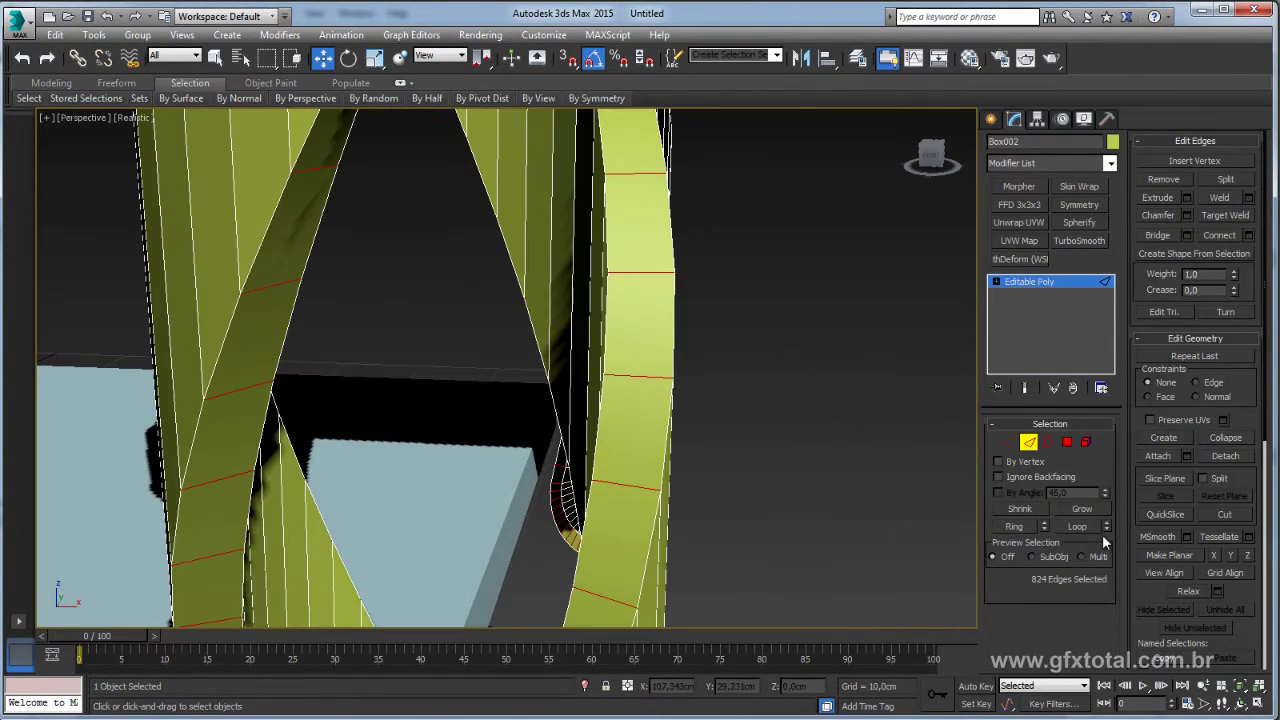
click(1248, 236)
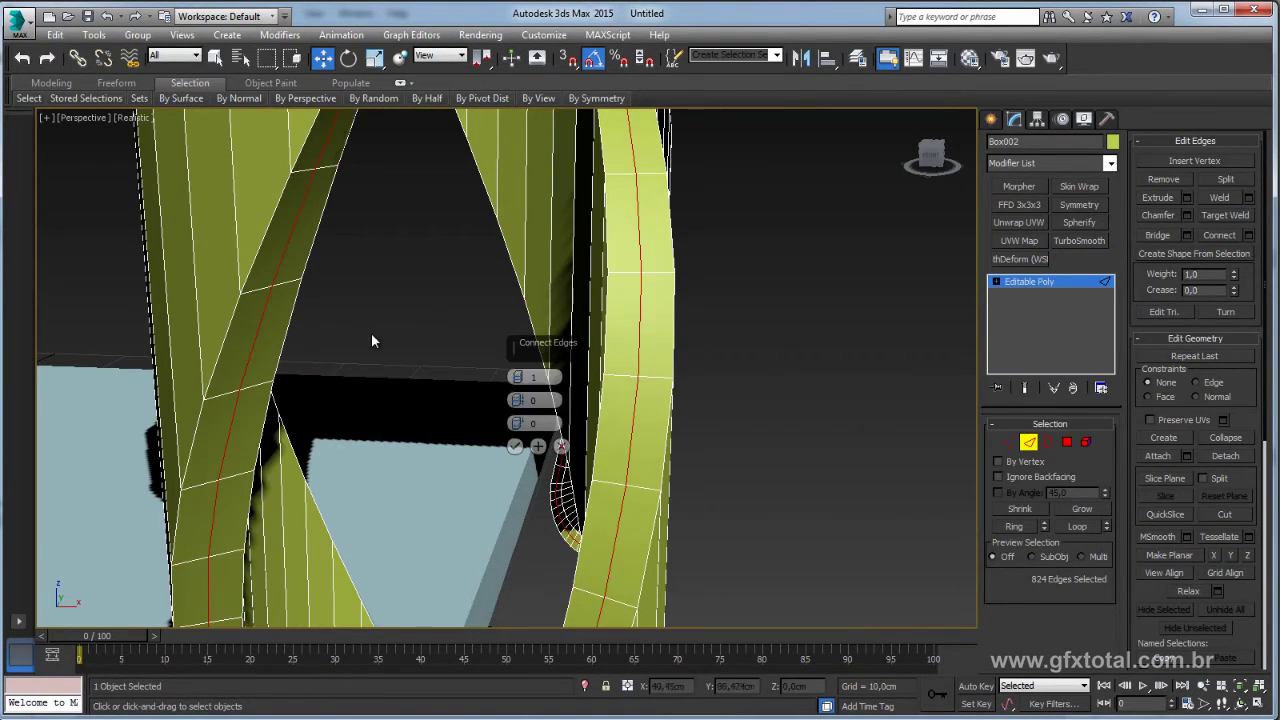
drag(518, 376, 518, 350)
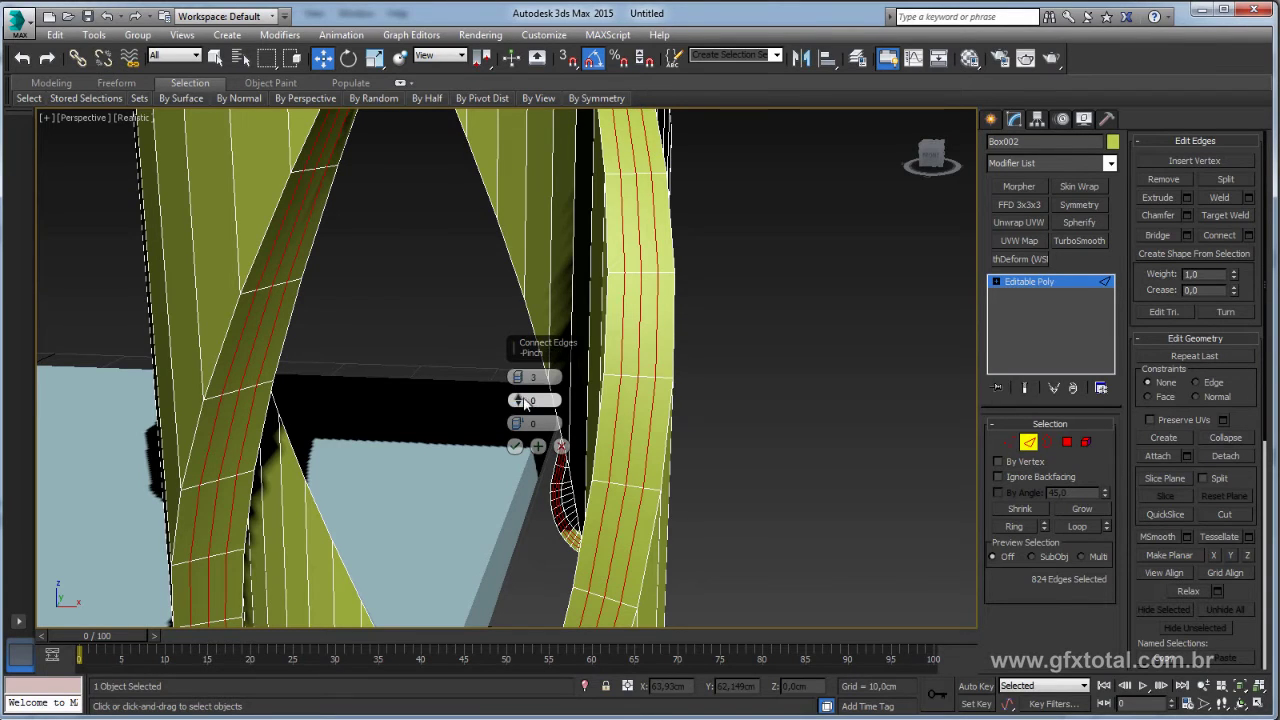
drag(517, 400, 517, 160)
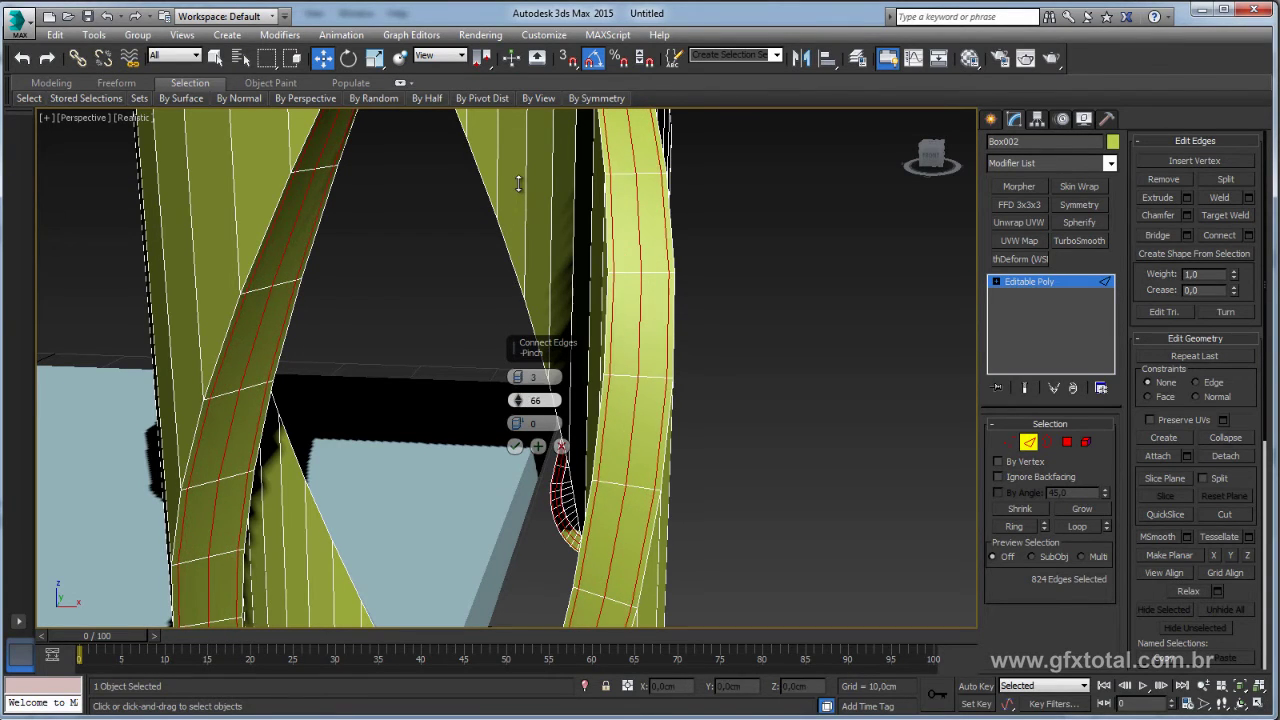
click(515, 446)
Select another edge ring on the twisted leg and Connect it with 5 segments
scroll(557, 388, down, 5)
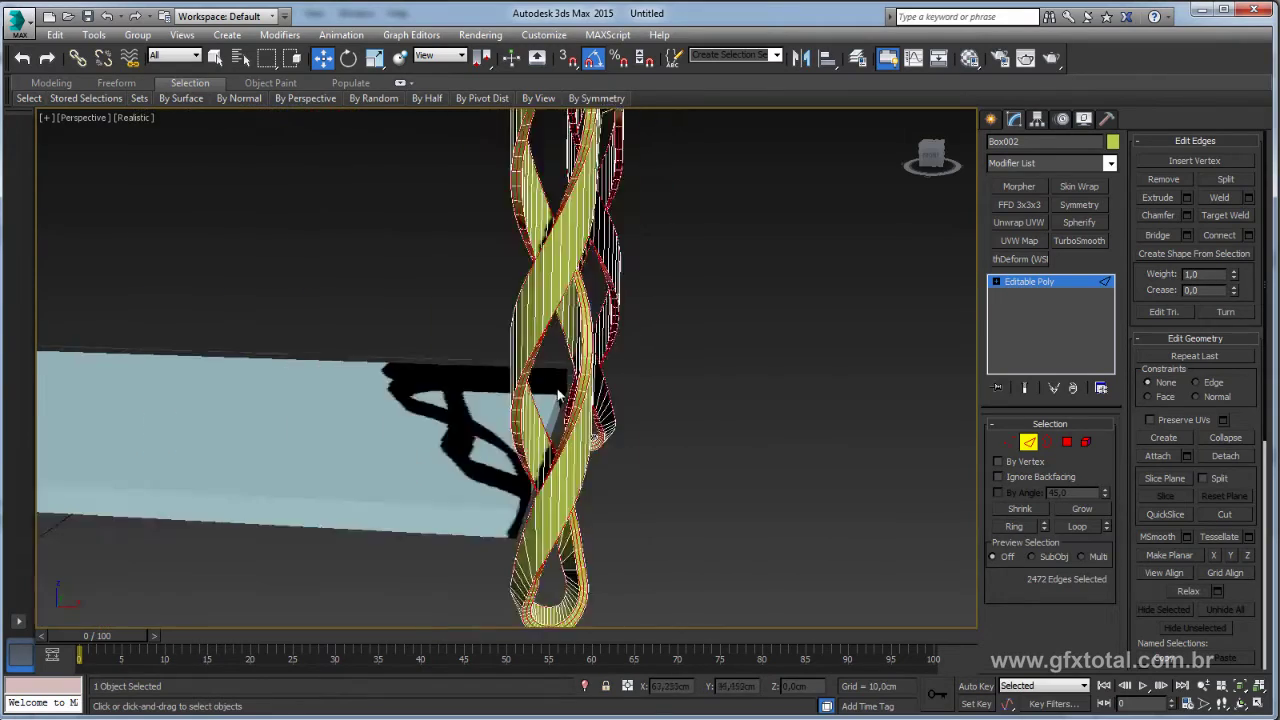
alt+middle_drag(557, 388, 535, 376)
scroll(535, 376, up, 4)
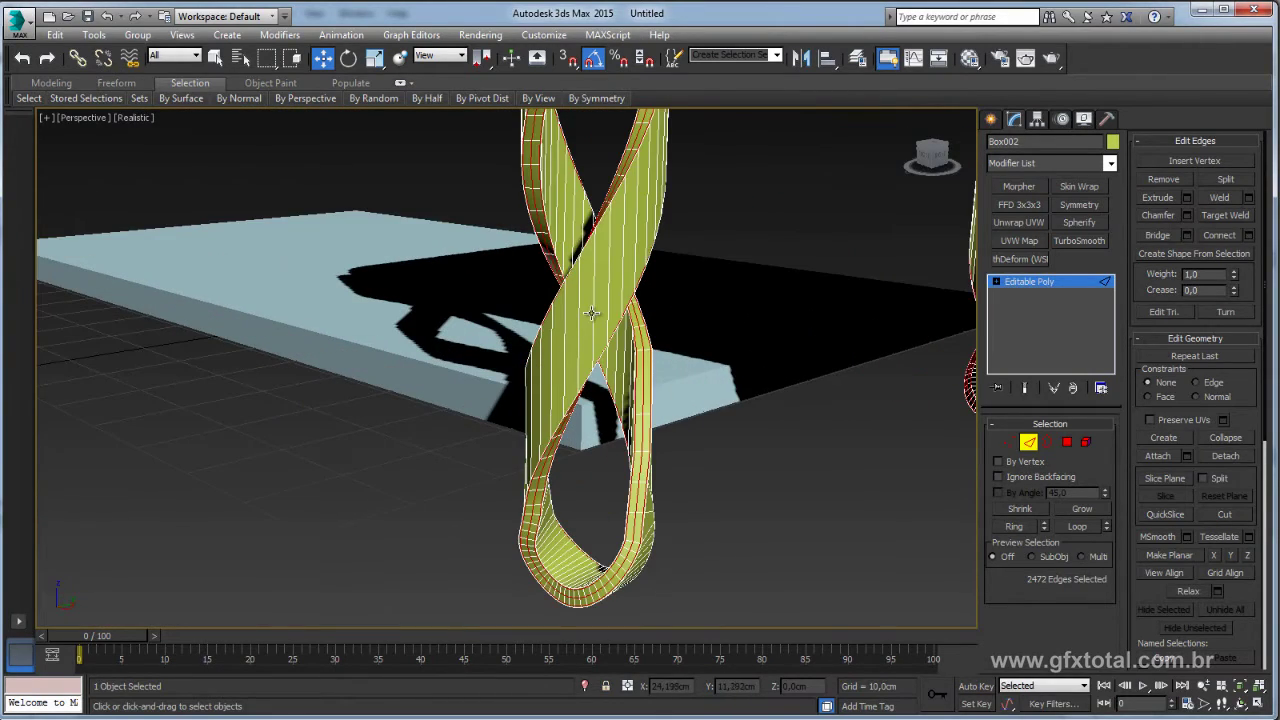
click(577, 232)
alt+middle_drag(601, 285, 573, 284)
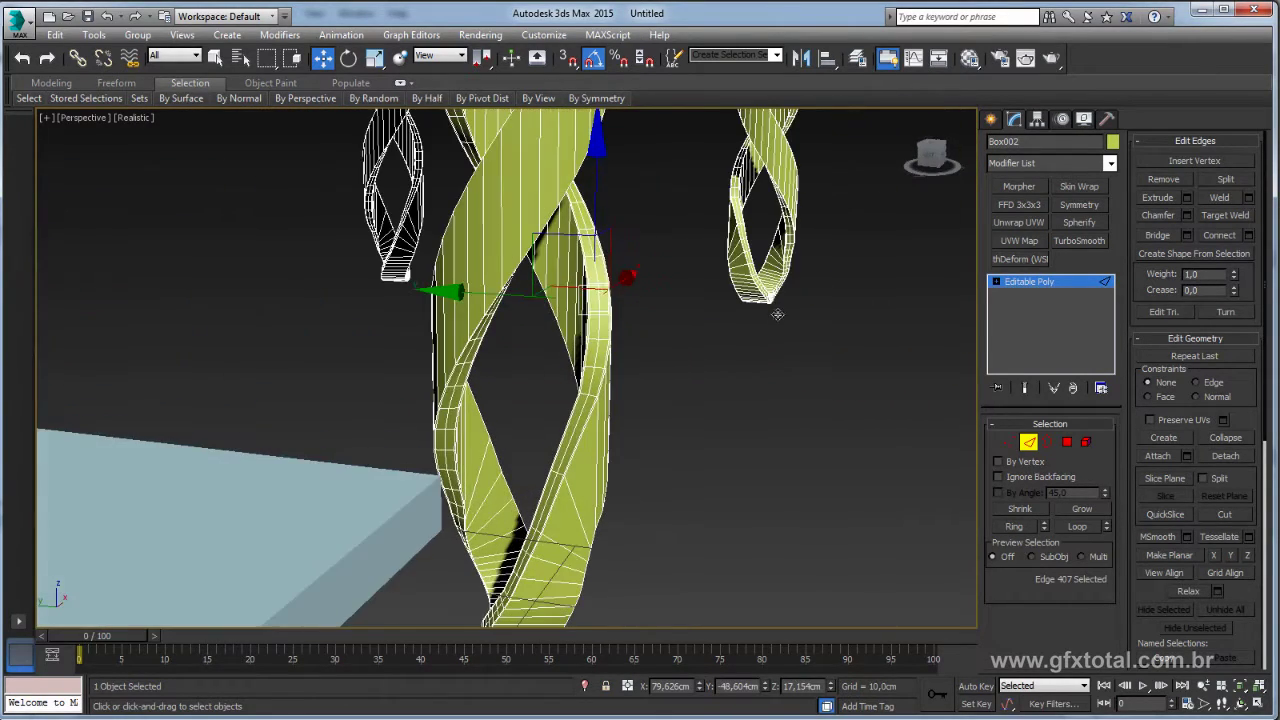
ctrl+click(515, 295)
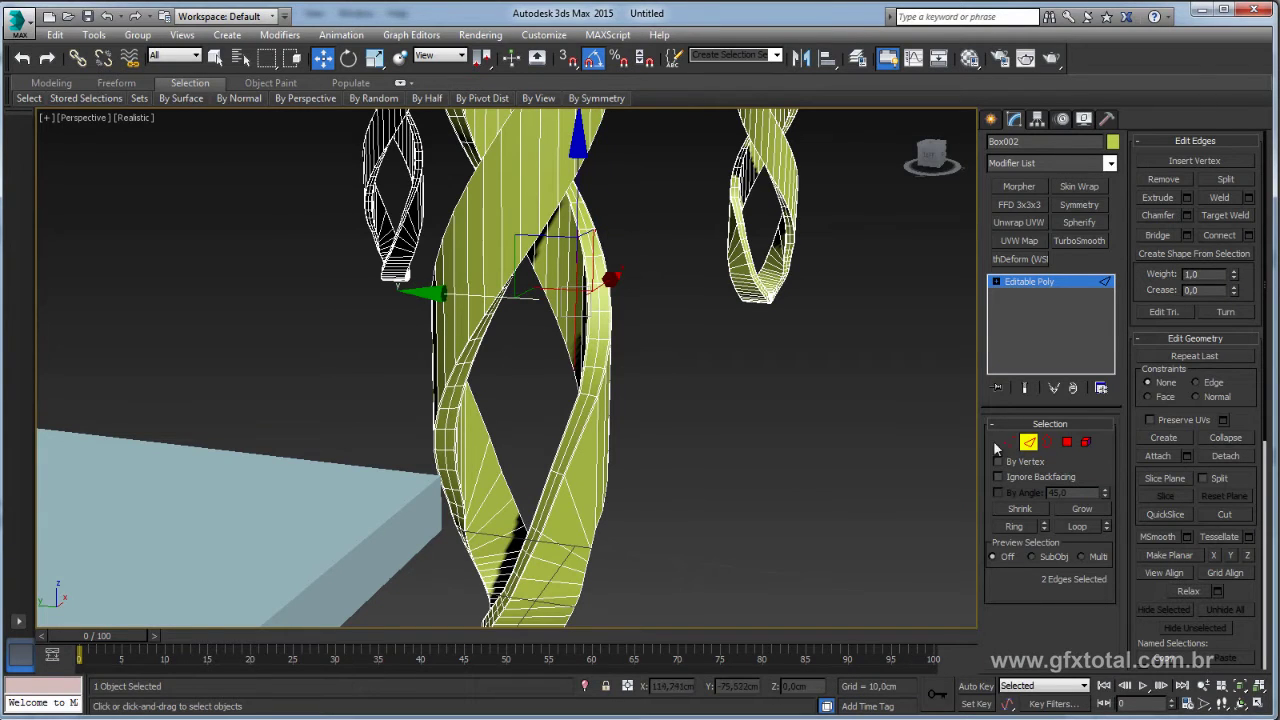
click(1014, 526)
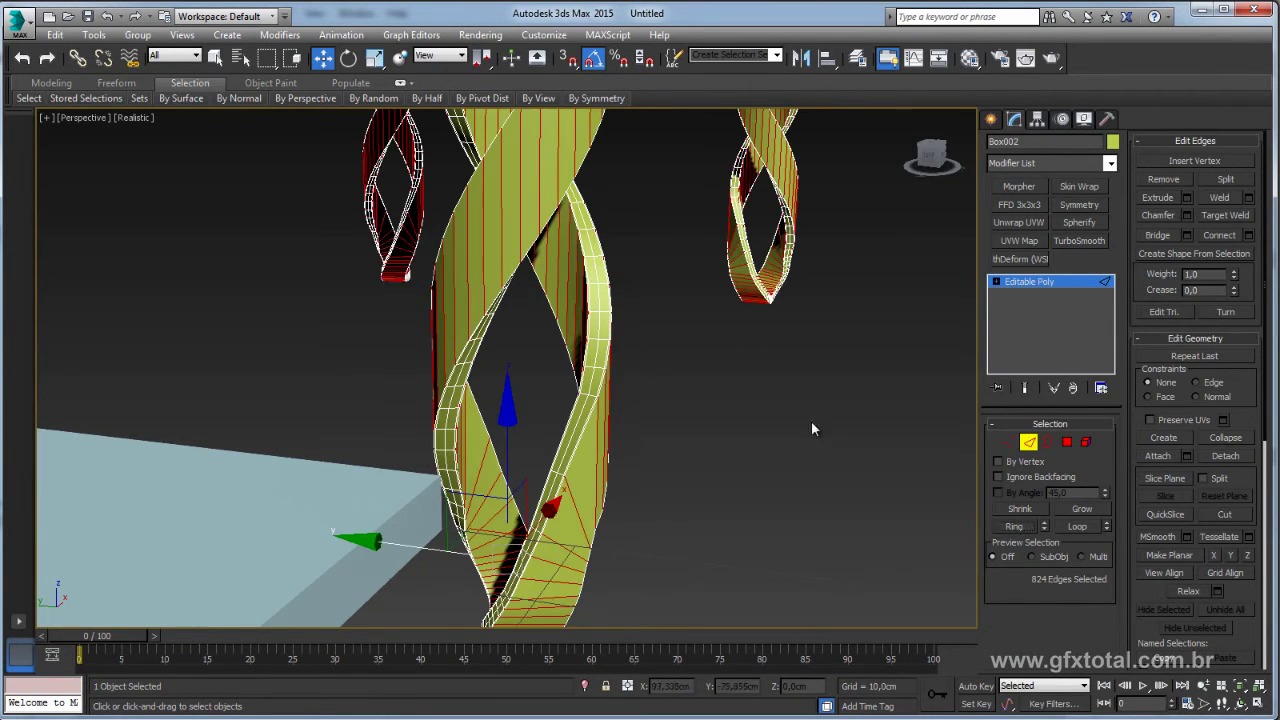
scroll(814, 428, down, 3)
scroll(790, 410, down, 3)
scroll(760, 392, down, 3)
scroll(760, 392, up, 3)
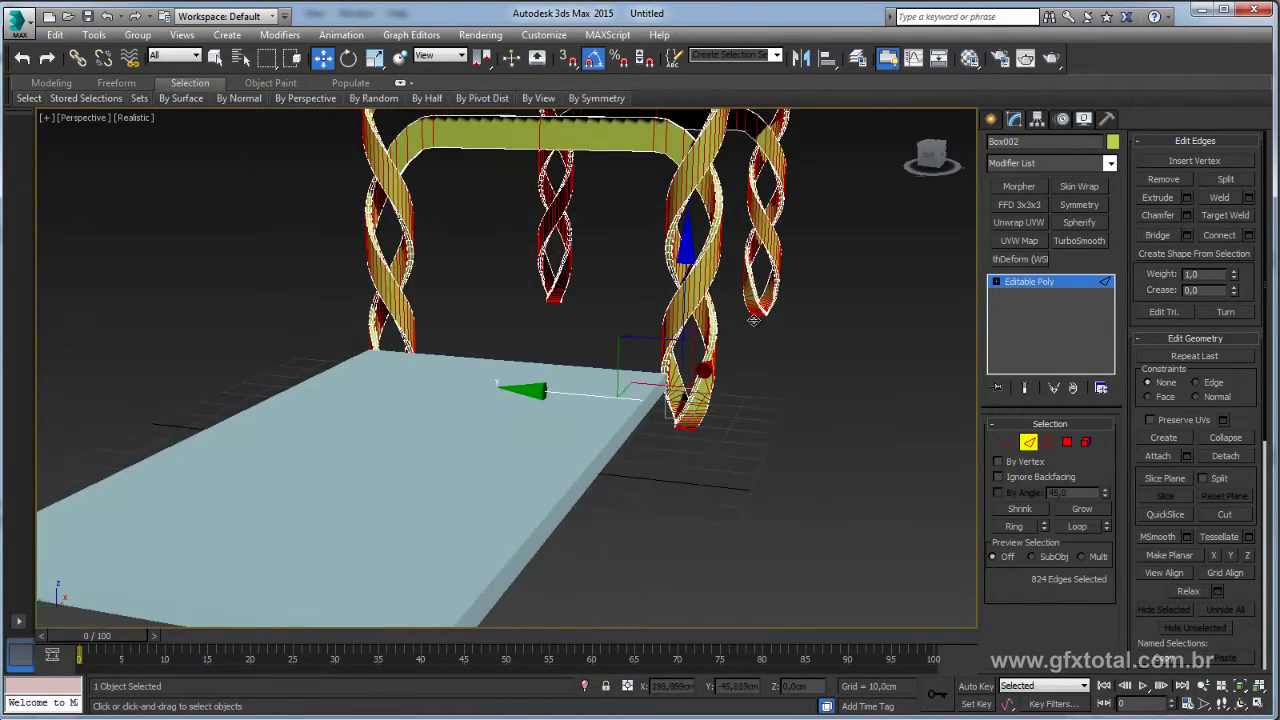
scroll(770, 430, up, 2)
click(1248, 235)
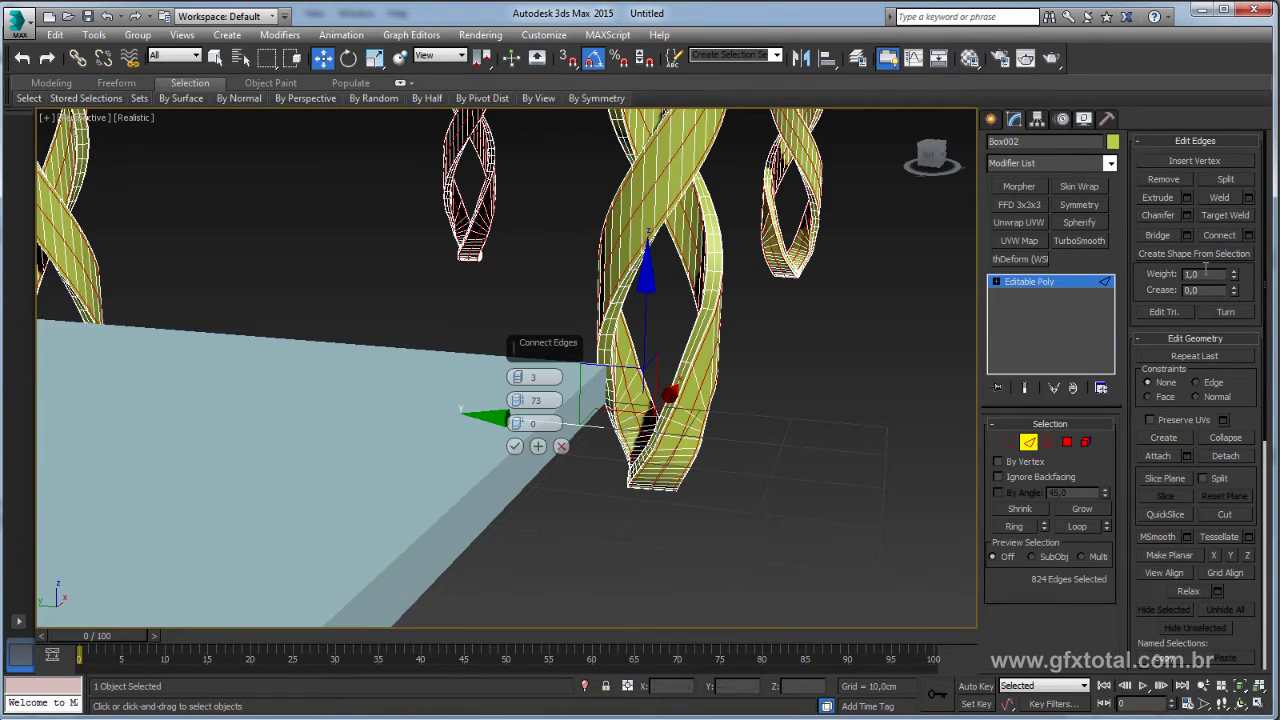
scroll(604, 355, up, 1)
scroll(604, 355, up, 3)
scroll(604, 355, up, 2)
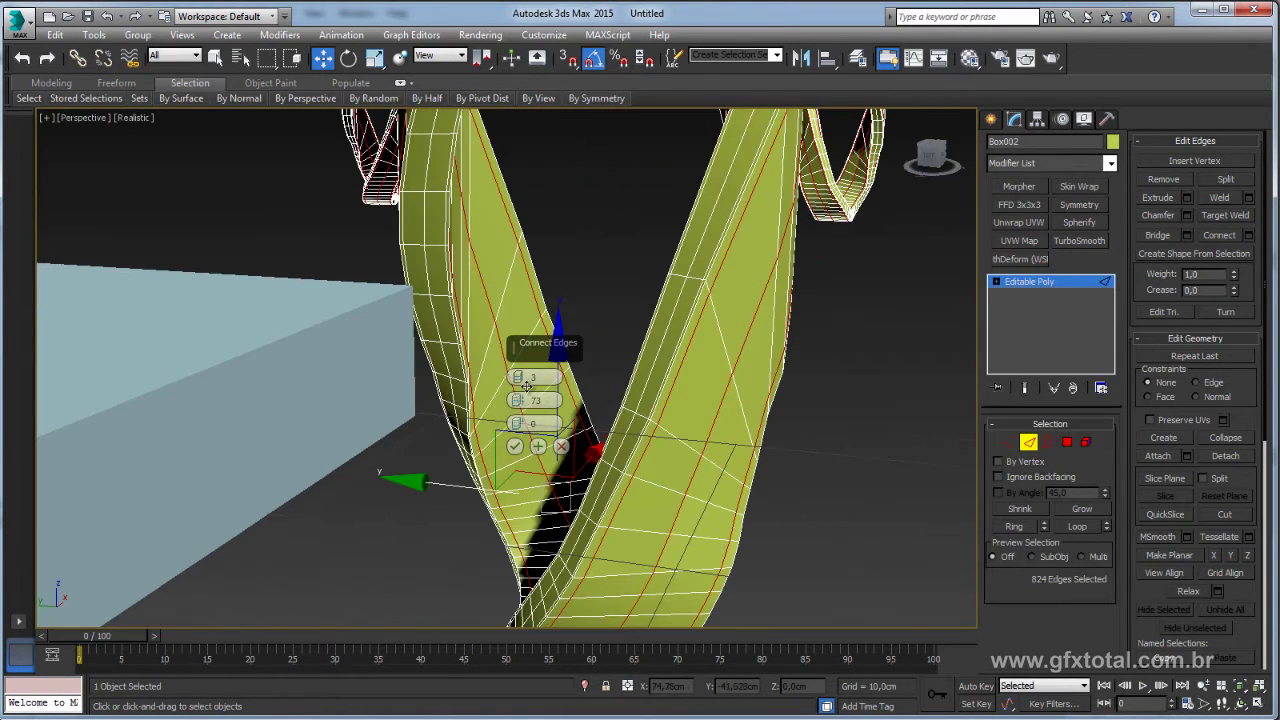
drag(517, 378, 517, 396)
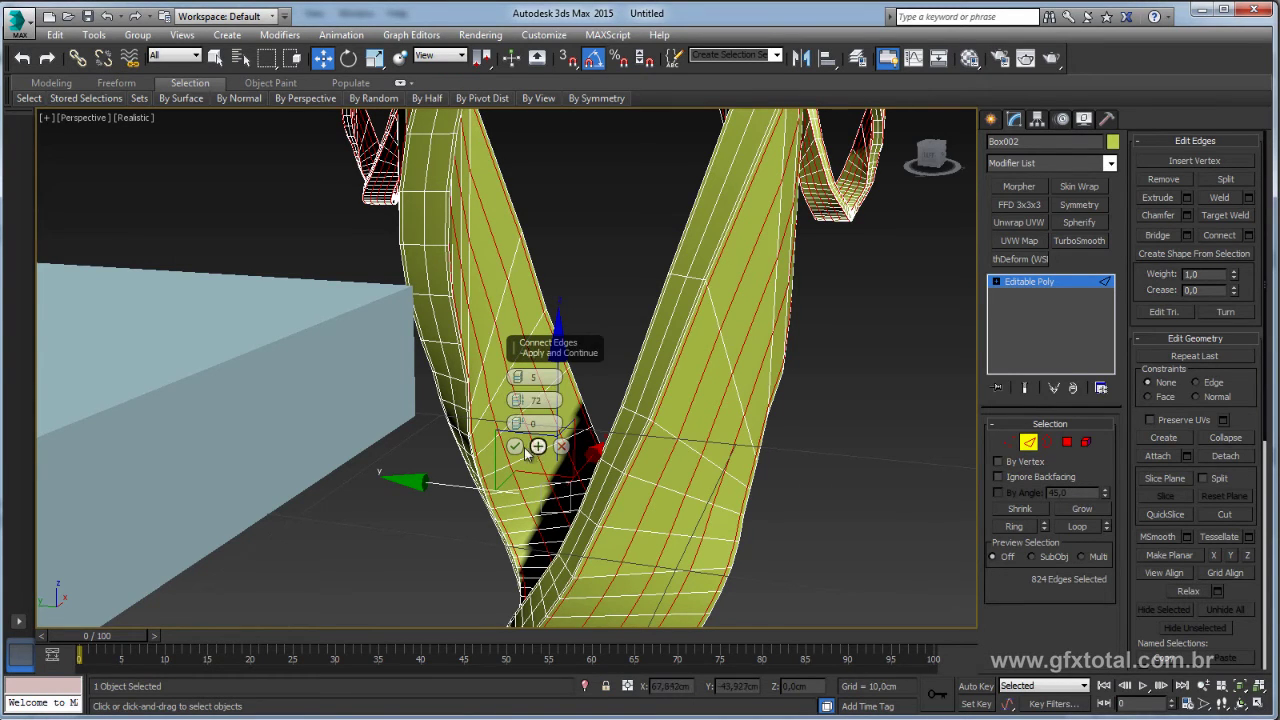
click(515, 446)
click(1038, 284)
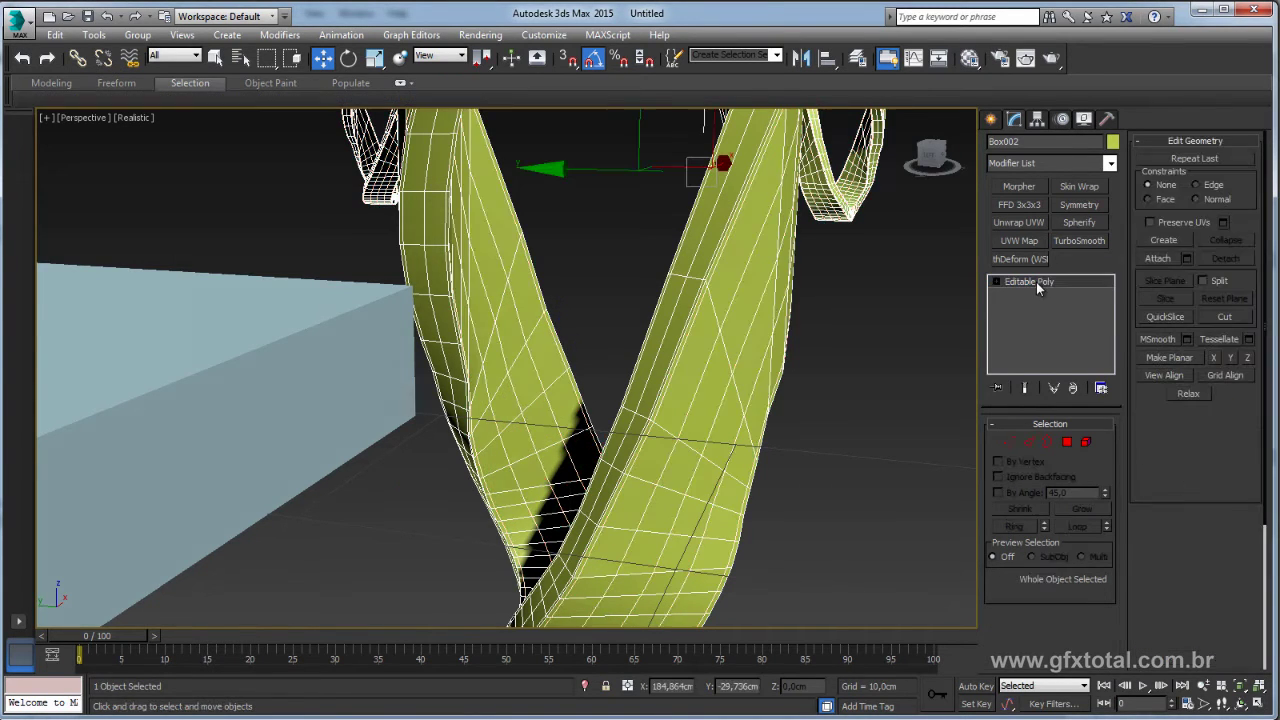
Apply TurboSmooth at 1 iteration to Box002 and inspect the smoothed legs from a low front angle
click(1072, 241)
scroll(850, 300, down, 5)
click(883, 370)
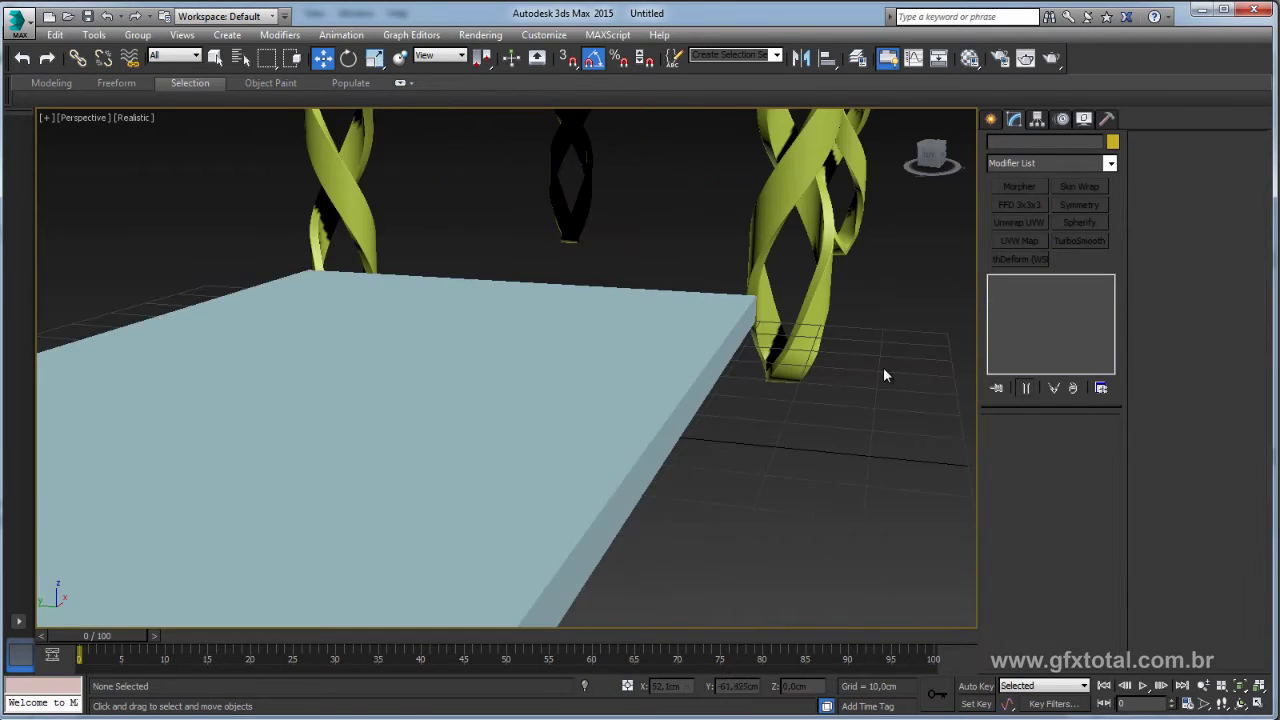
scroll(794, 408, down, 5)
mouse_move(794, 408)
alt+middle_down()
mouse_move(806, 381)
mouse_move(727, 380)
mouse_move(823, 380)
mouse_move(772, 364)
alt+middle_up()
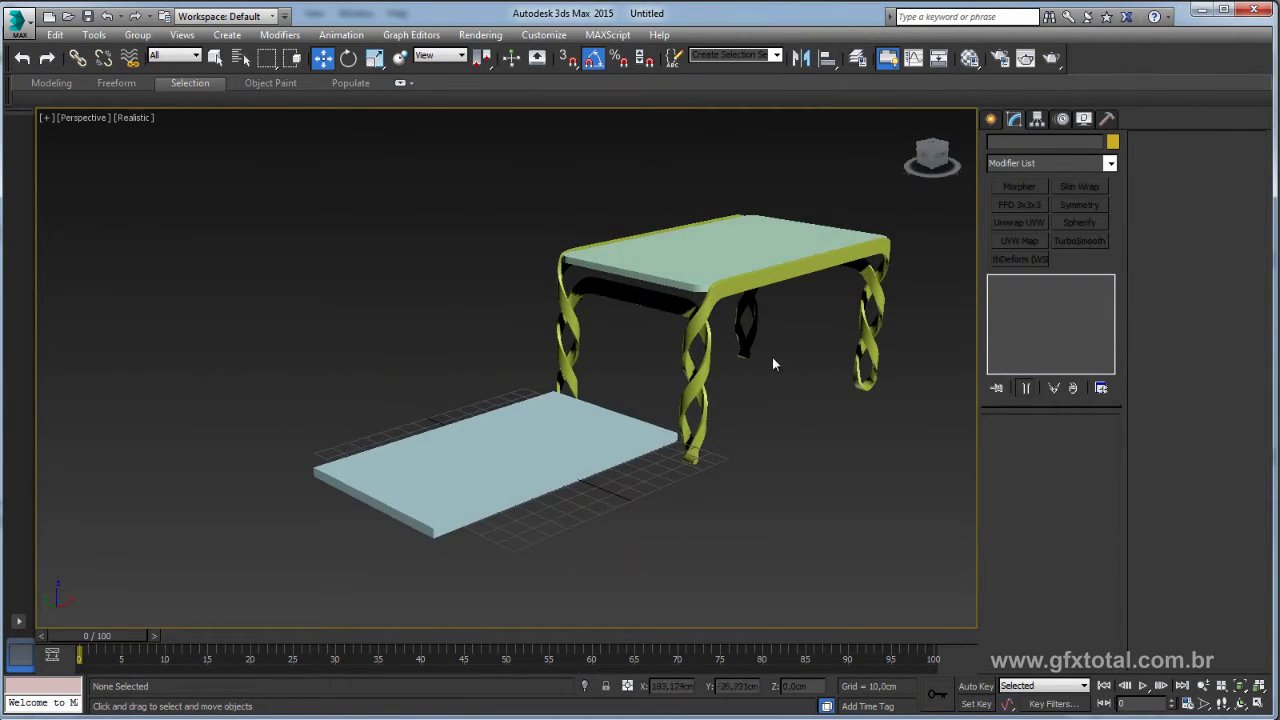
click(657, 304)
scroll(690, 320, up, 3)
alt+middle_drag(703, 333, 760, 335)
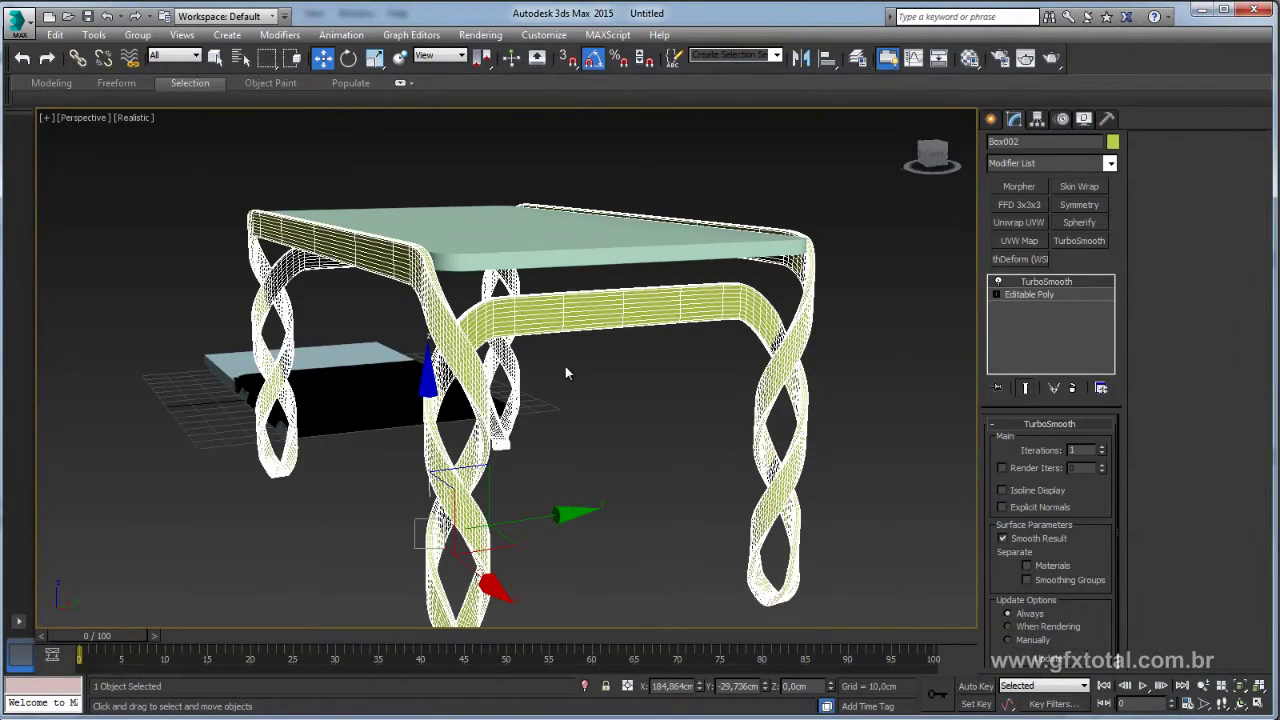
Study the mesa-watson reference photo of the double-helix-leg wooden table
mouse_move(565, 373)
alt+middle_down()
mouse_move(655, 482)
mouse_move(660, 580)
mouse_move(630, 707)
alt+middle_up()
scroll(655, 482, down, 5)
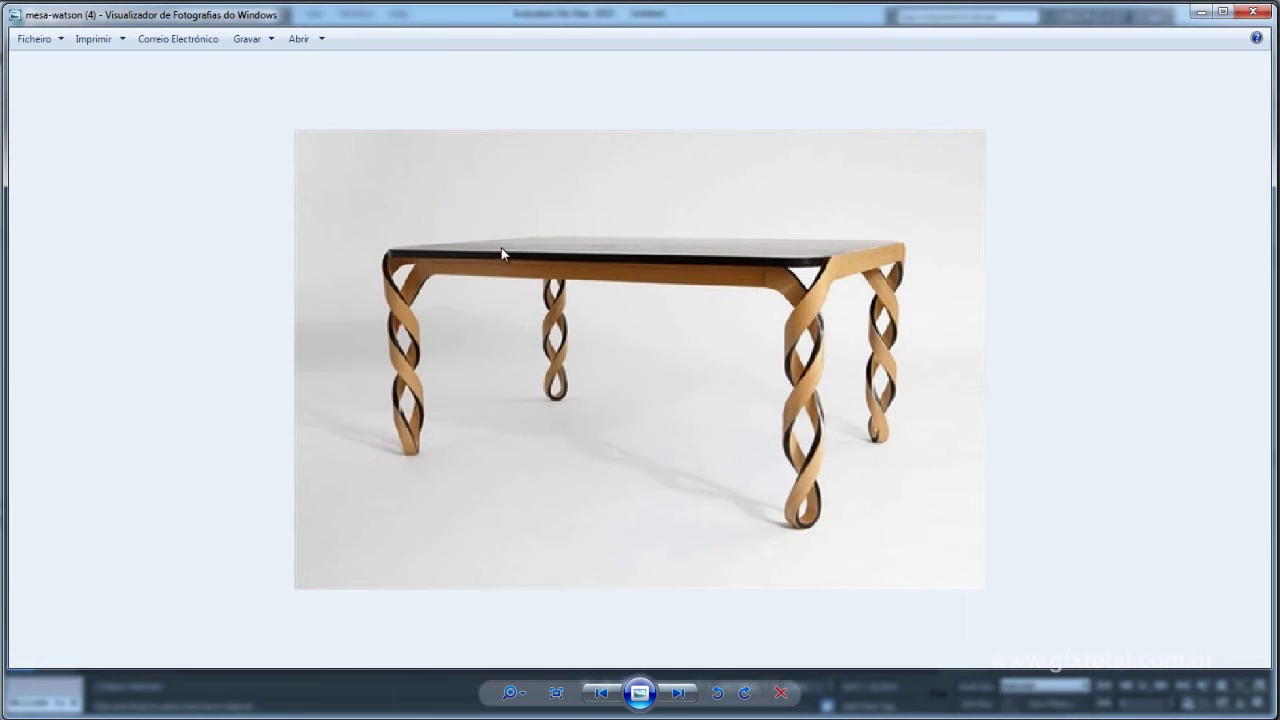
Minimize the reference photo and orbit the Perspective viewport around the table
click(1201, 17)
scroll(449, 357, up, 5)
scroll(525, 305, down, 2)
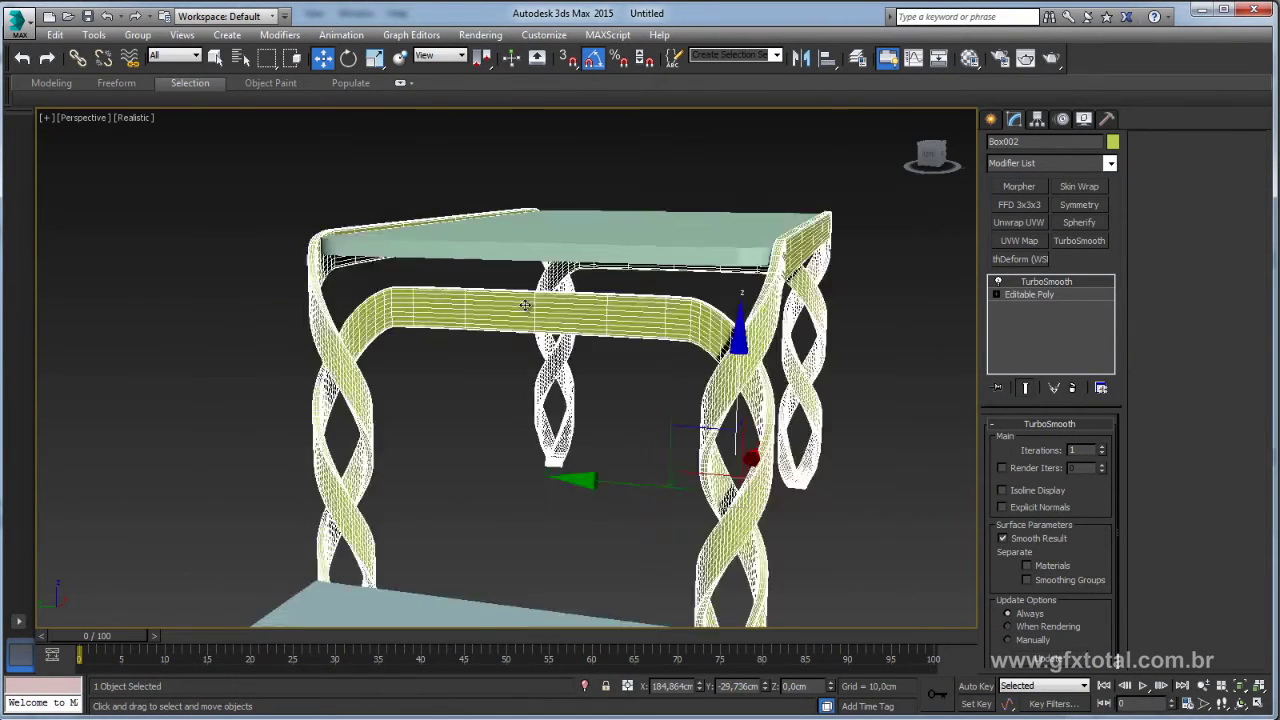
scroll(525, 305, down, 2)
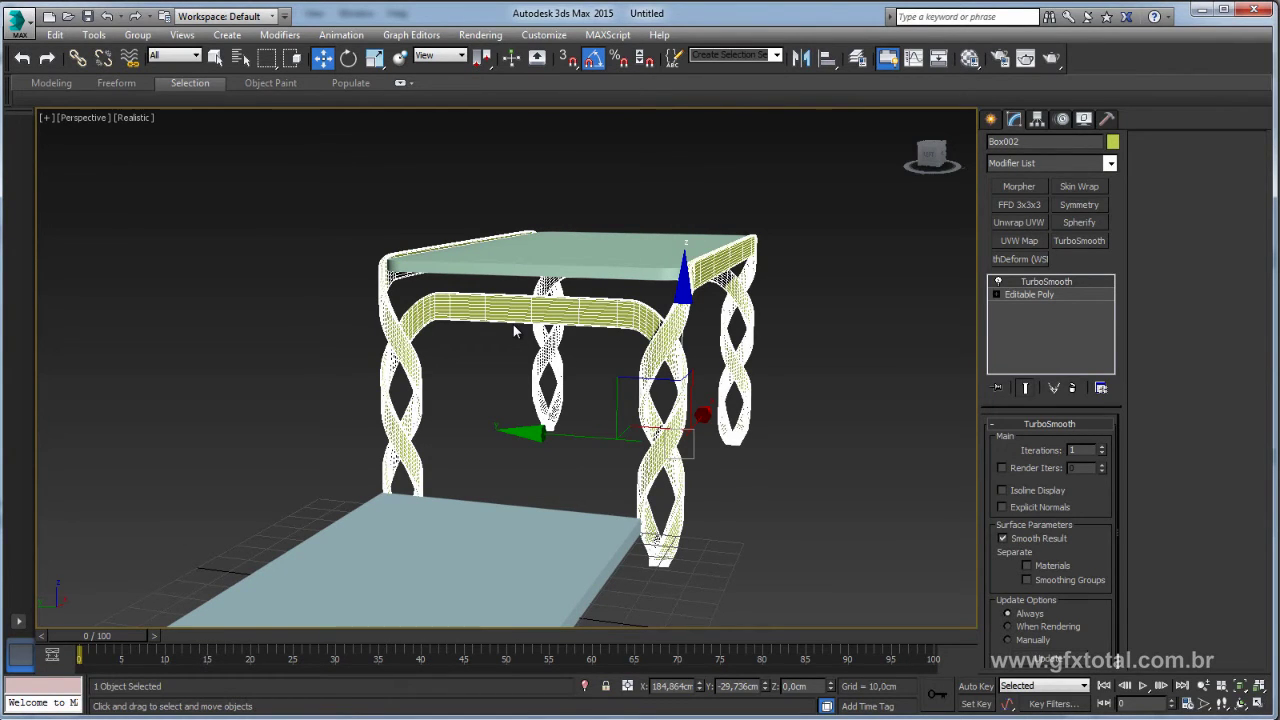
mouse_move(512, 324)
alt+middle_down()
mouse_move(497, 345)
mouse_move(623, 354)
alt+middle_up()
click(770, 477)
alt+middle_drag(770, 477, 672, 410)
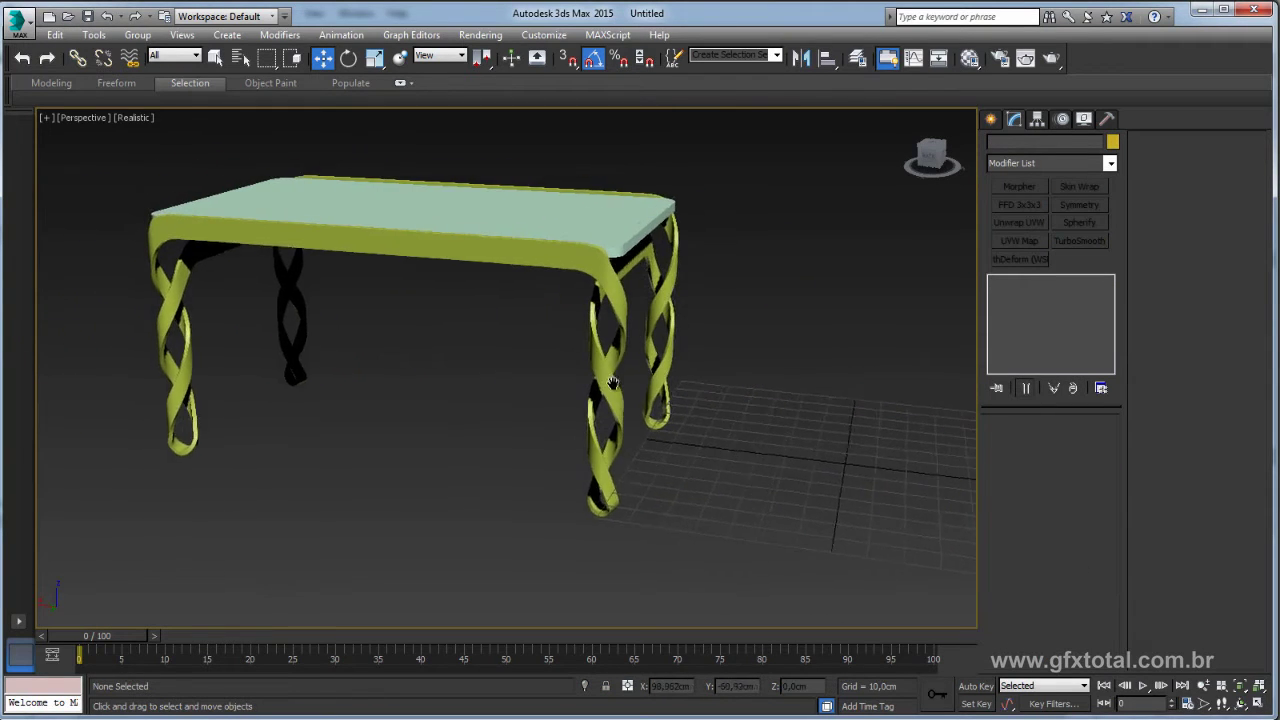
Select Box002, then view the table from above the tabletop and from a low side angle
click(666, 395)
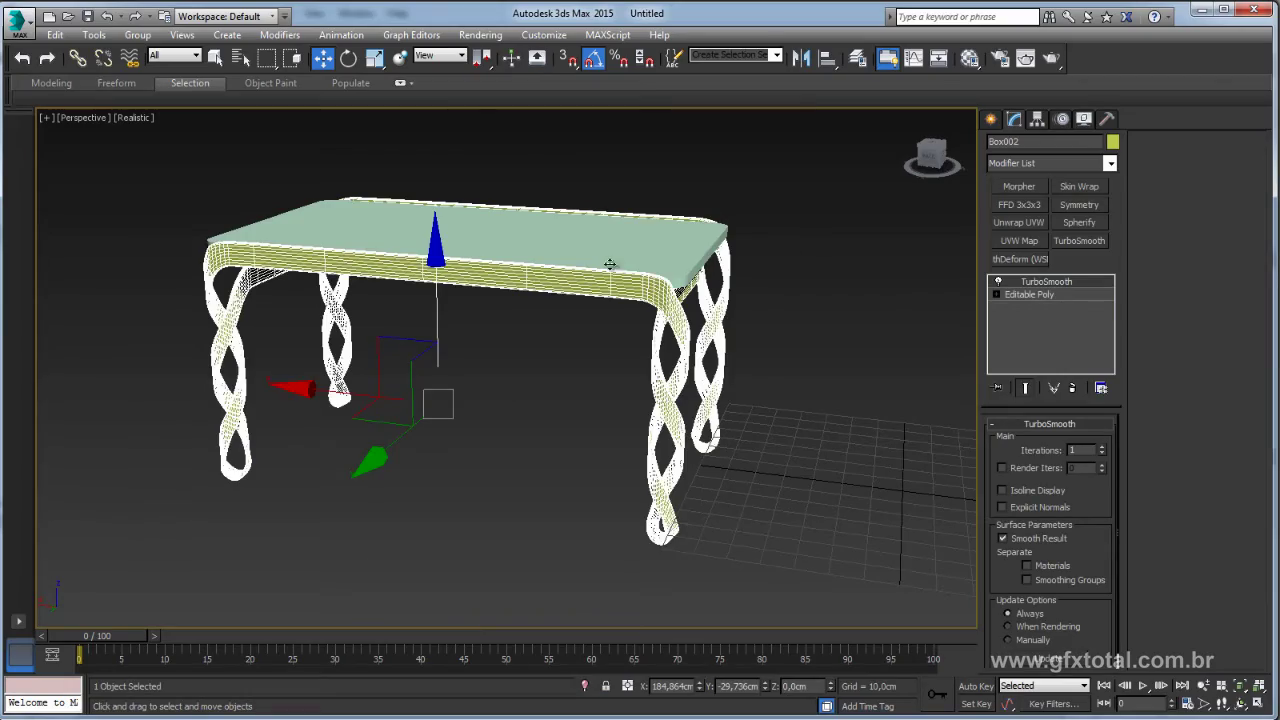
mouse_move(610, 264)
alt+middle_down()
mouse_move(428, 316)
mouse_move(470, 330)
mouse_move(590, 299)
mouse_move(660, 315)
mouse_move(567, 301)
mouse_move(583, 293)
alt+middle_up()
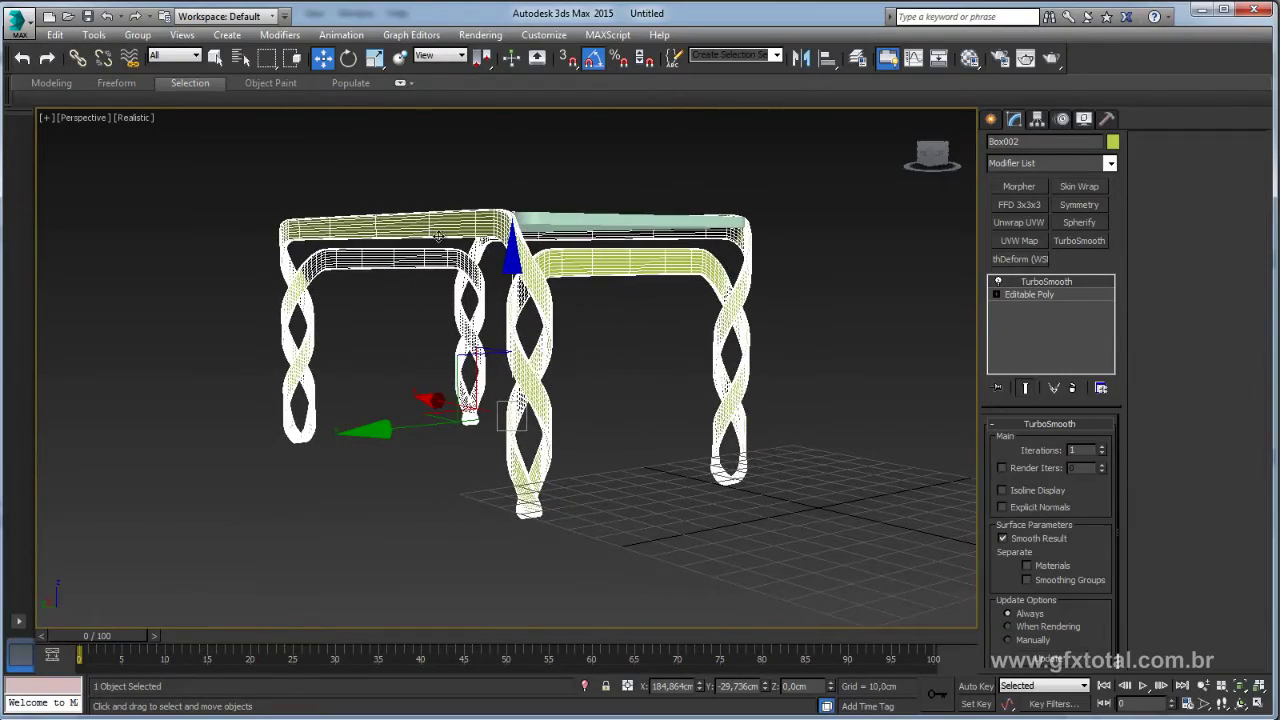
mouse_move(438, 237)
alt+middle_down()
mouse_move(494, 237)
mouse_move(435, 368)
mouse_move(500, 363)
alt+middle_up()
click(549, 494)
mouse_move(549, 494)
alt+middle_down()
mouse_move(529, 497)
mouse_move(766, 471)
mouse_move(637, 471)
mouse_move(672, 462)
alt+middle_up()
scroll(766, 471, down, 3)
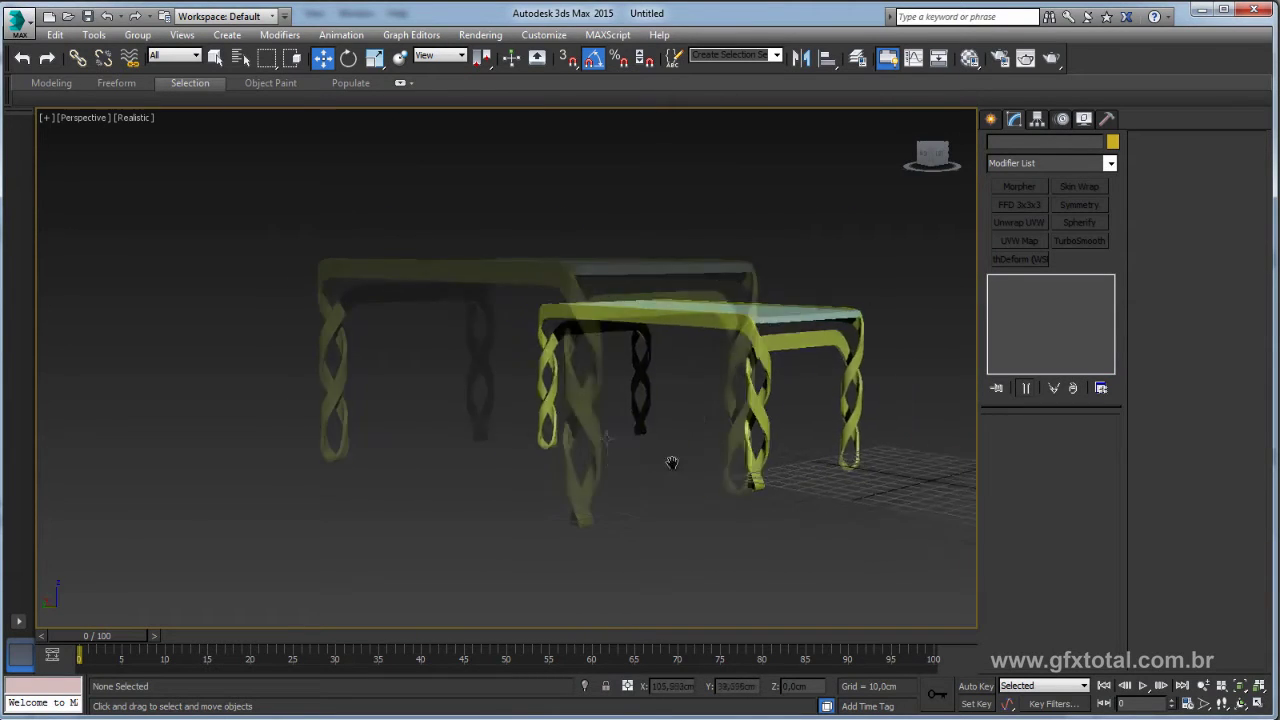
Undo the view changes back to the front-on table view and reselect Box002's legs and rails
key(shift+z)
key(ctrl+z)
key(shift+z)
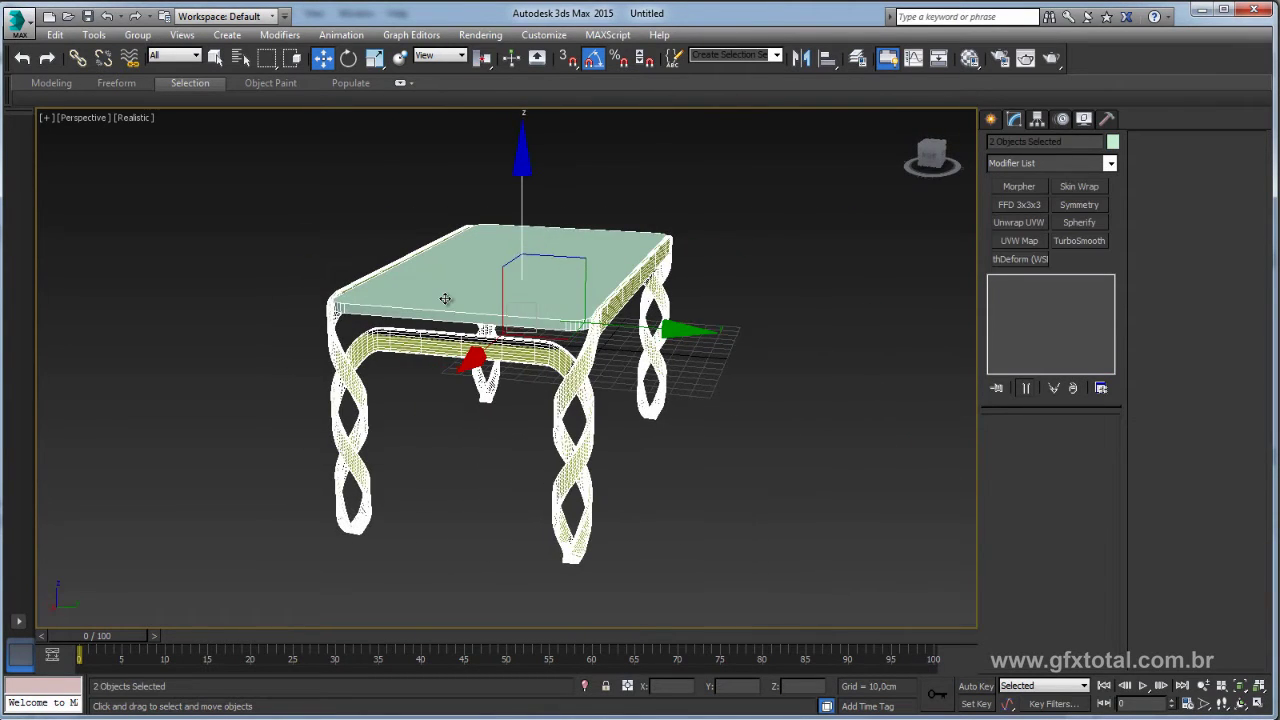
key(shift+z)
click(529, 348)
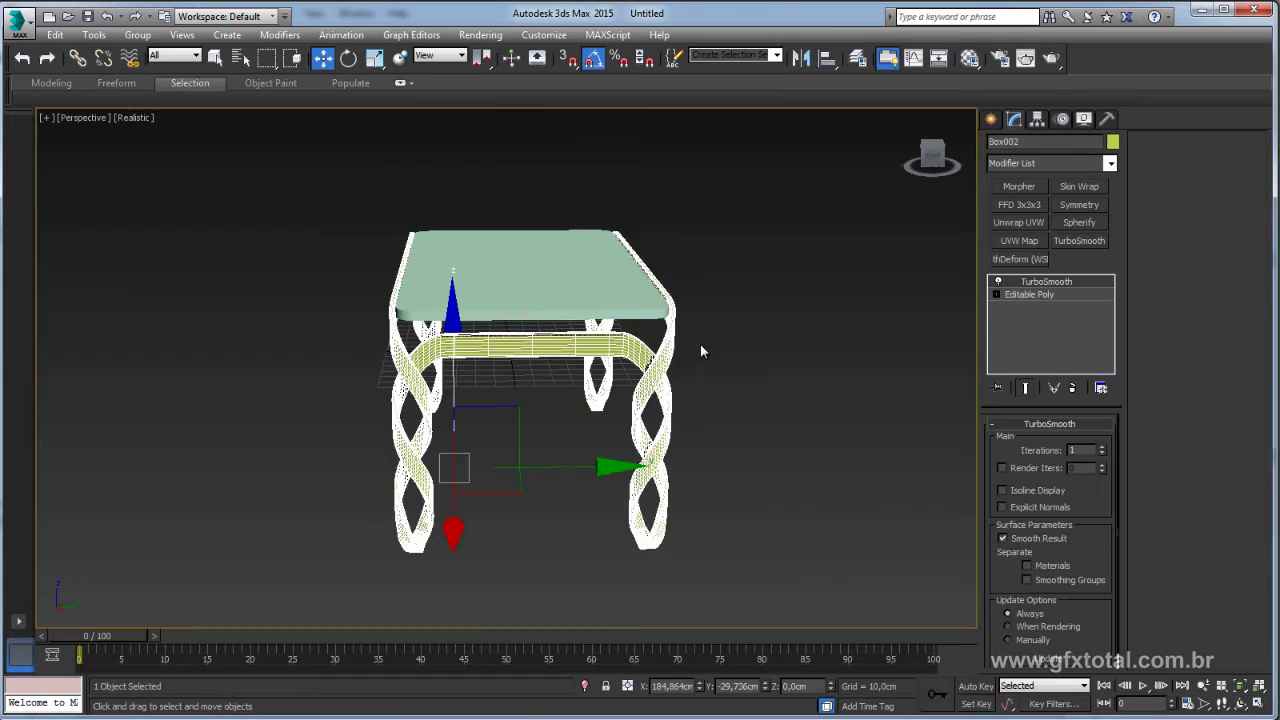
At Vertex level, select one pair of legs' vertices and move them along X toward the other pair
click(1020, 307)
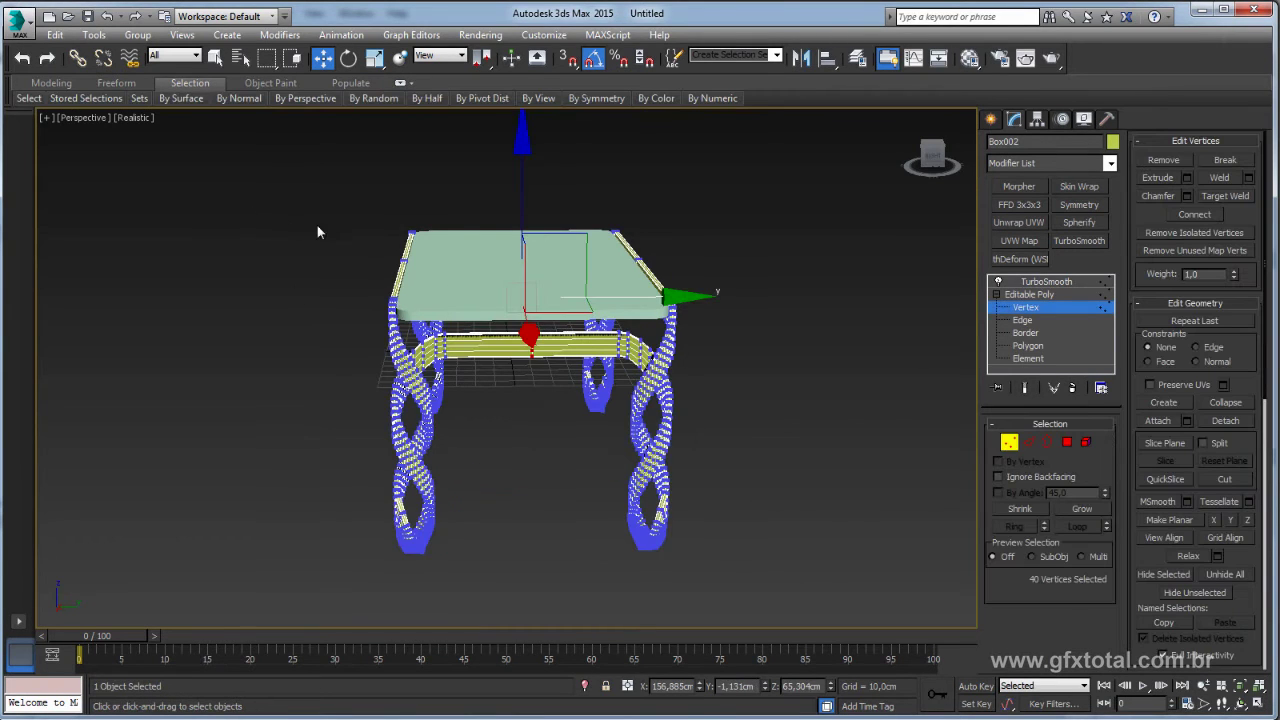
alt+middle_drag(317, 232, 290, 185)
drag(493, 595, 494, 596)
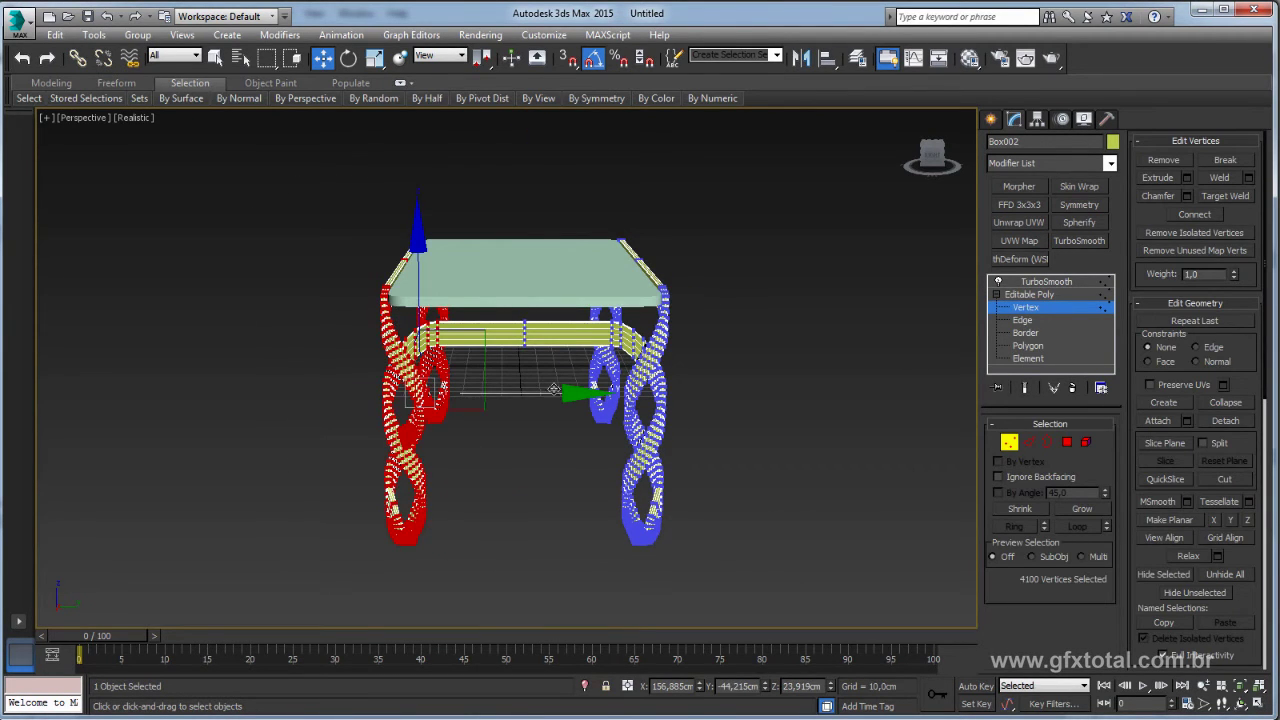
mouse_move(553, 388)
alt+middle_down()
mouse_move(602, 397)
mouse_move(622, 323)
alt+middle_up()
alt+middle_drag(296, 557, 346, 477)
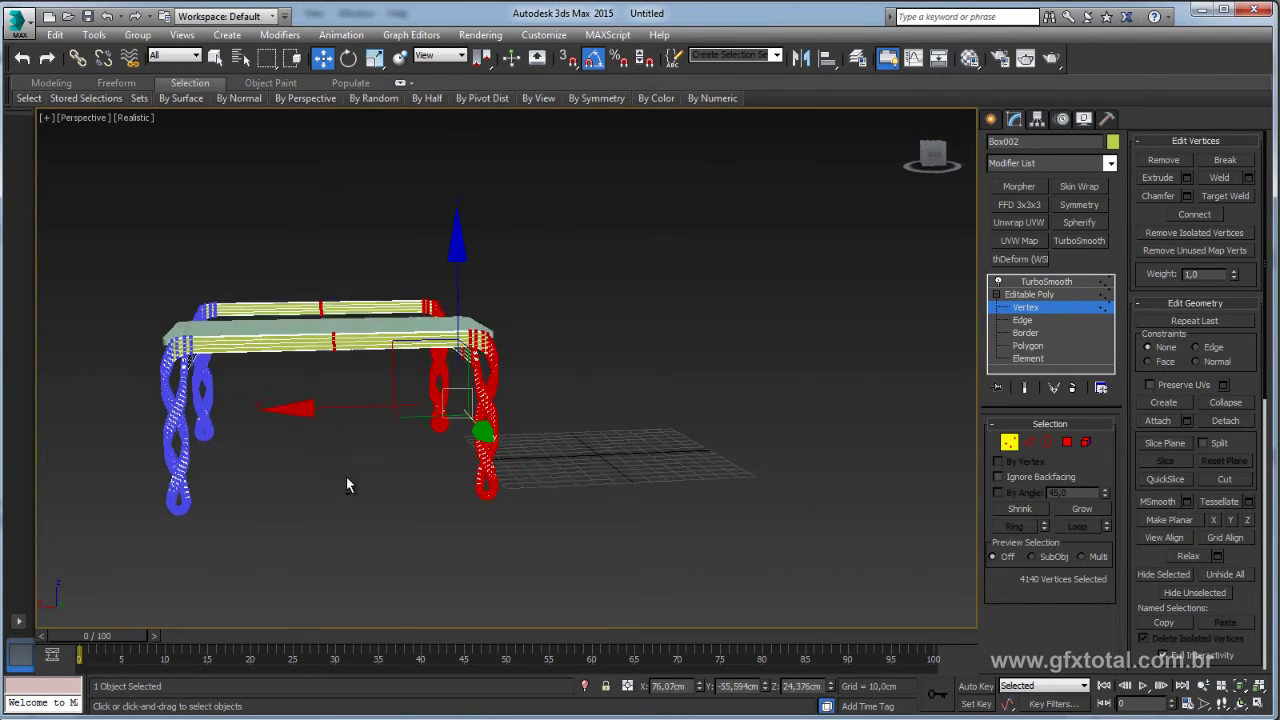
alt+middle_drag(355, 416, 291, 413)
drag(291, 413, 262, 409)
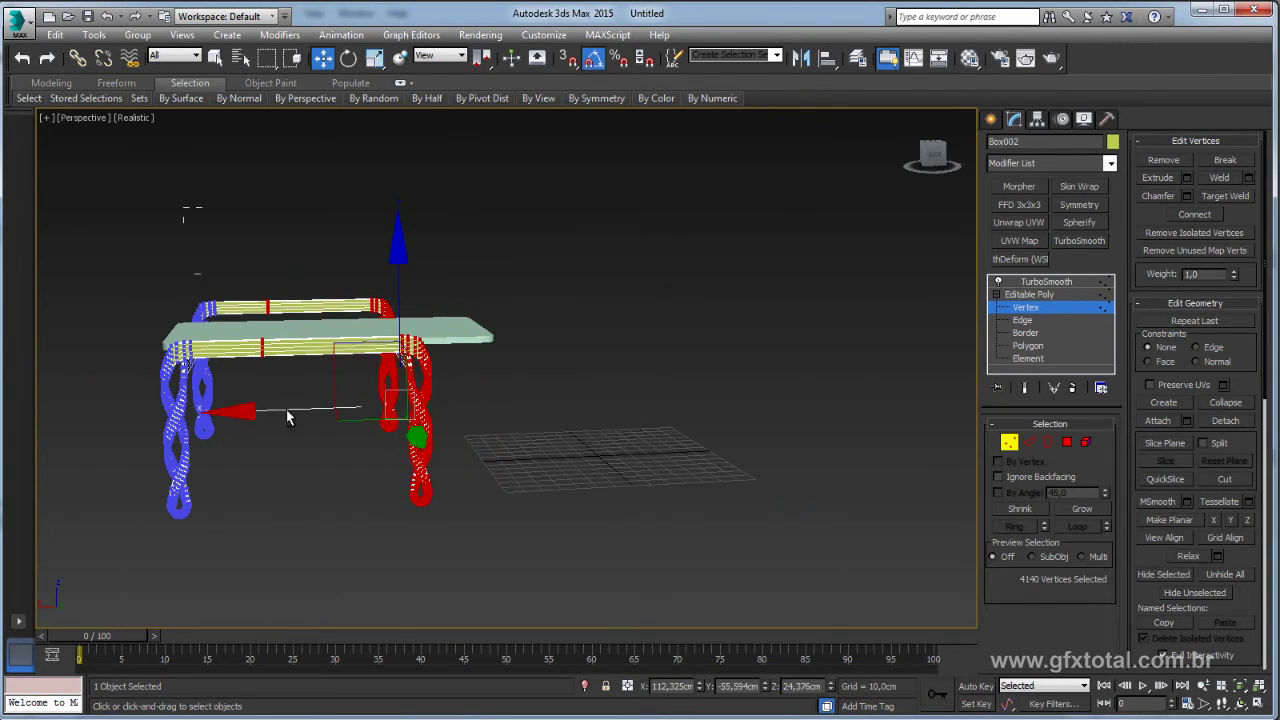
mouse_move(262, 409)
alt+middle_down()
mouse_move(510, 450)
mouse_move(389, 443)
mouse_move(203, 308)
alt+middle_up()
Select the vertices at the middle of the rails and switch to Polygon level
drag(239, 526, 222, 524)
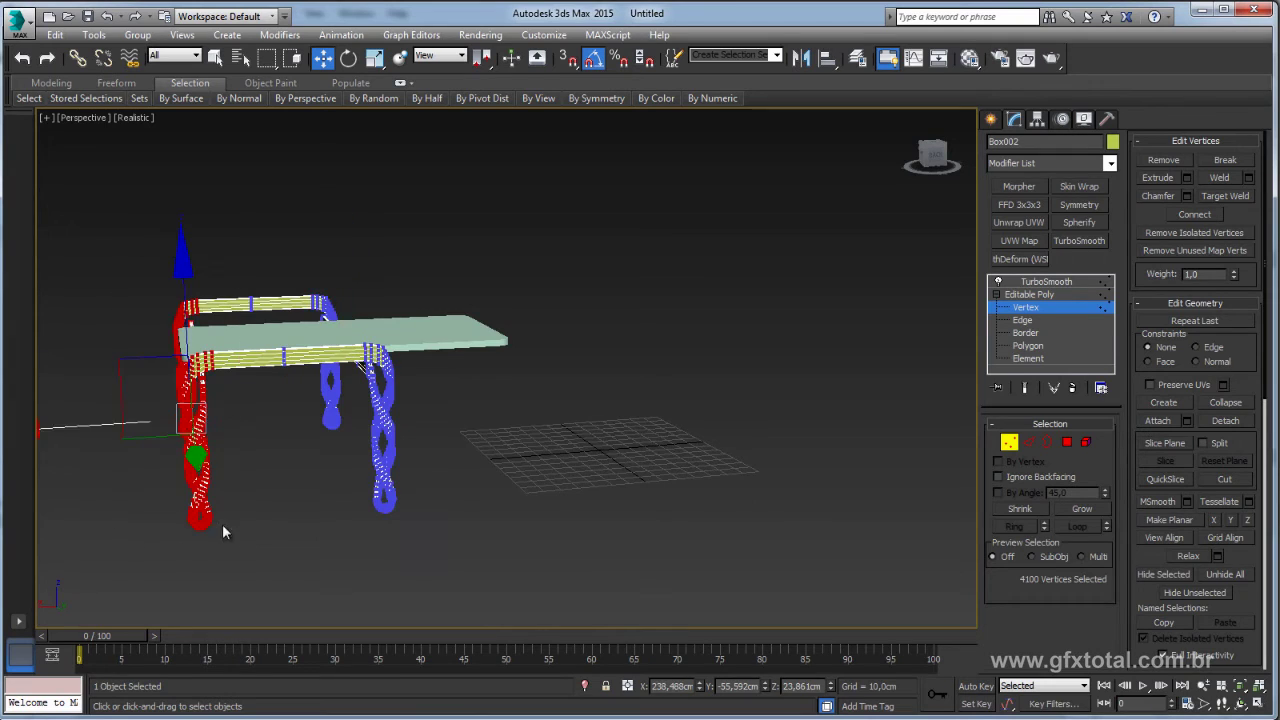
alt+middle_drag(128, 429, 457, 457)
drag(366, 243, 590, 400)
click(1067, 442)
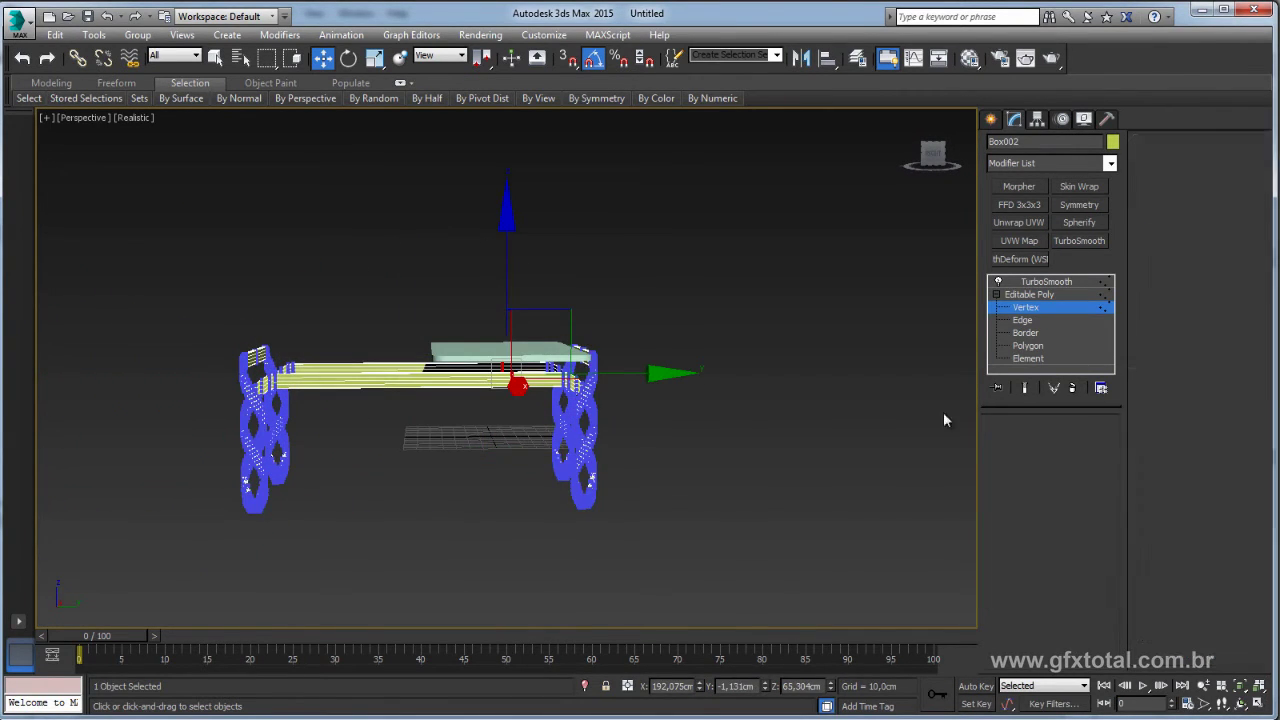
scroll(943, 412, up, 5)
Grow the rail faces twice to 400 polygons, collapse the other rollouts, and expand Soft Selection
click(1082, 510)
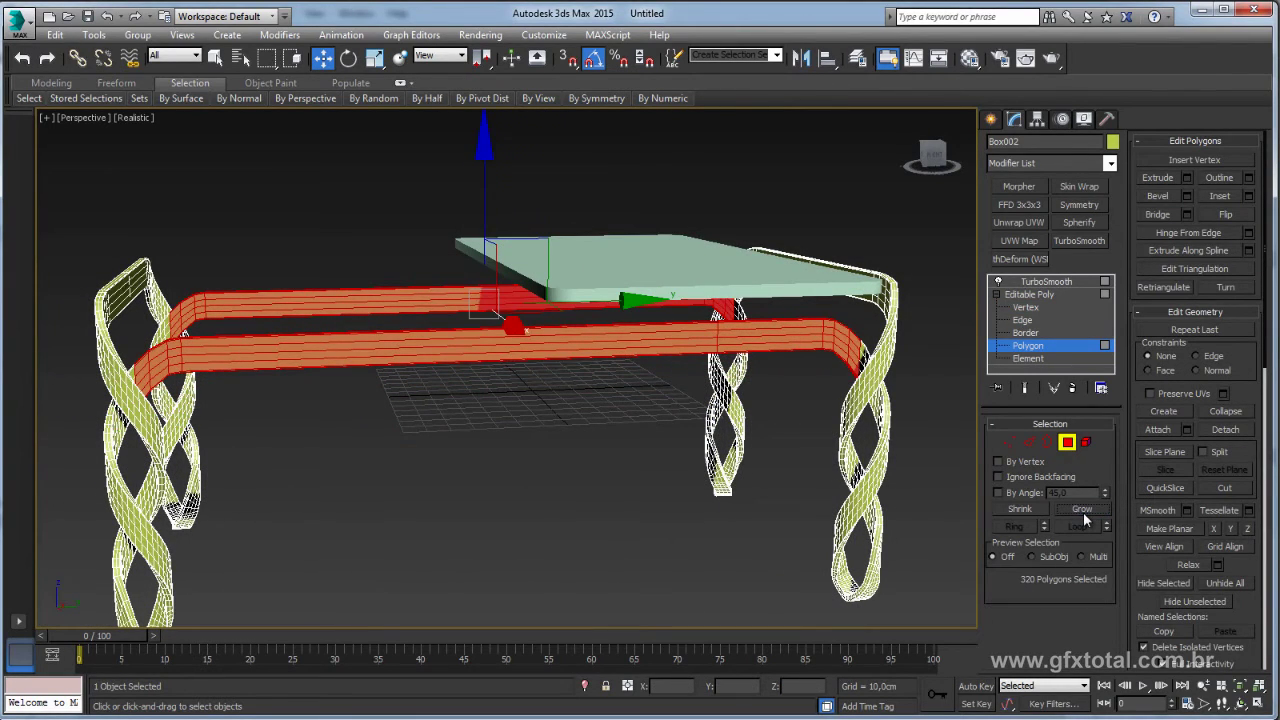
click(1084, 512)
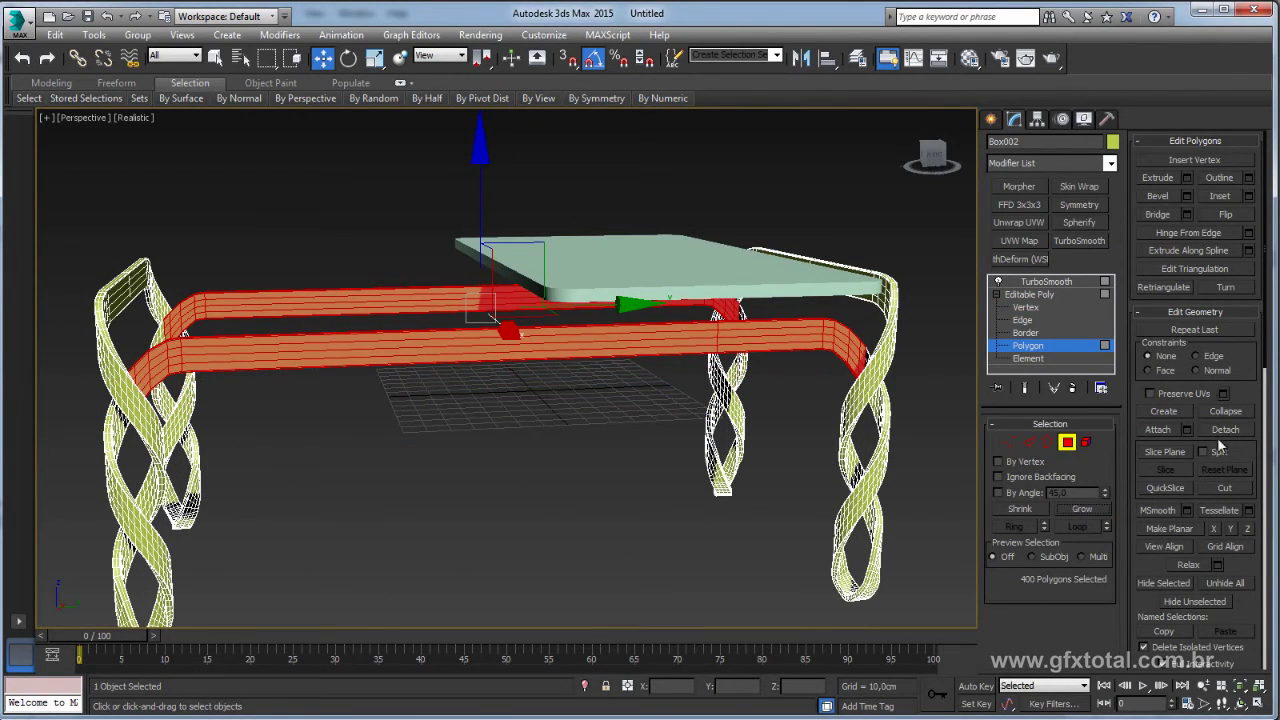
drag(1249, 607, 1252, 612)
click(1140, 146)
click(1152, 150)
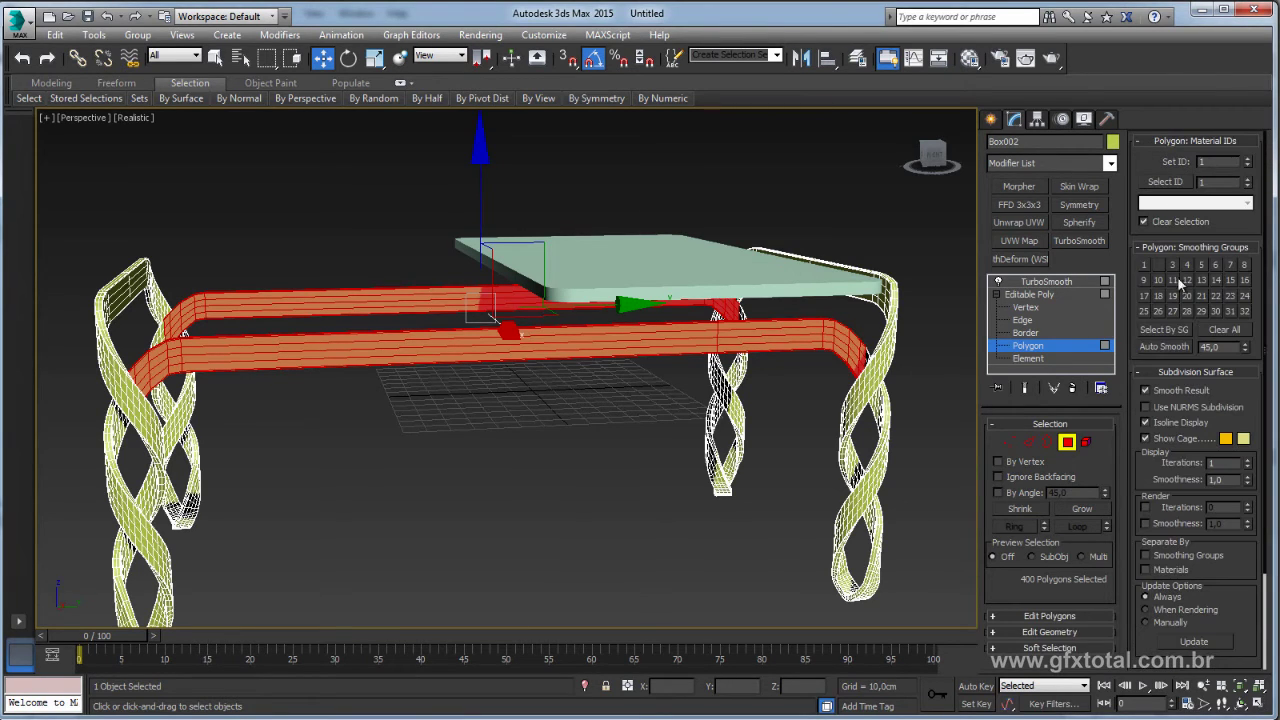
click(1152, 373)
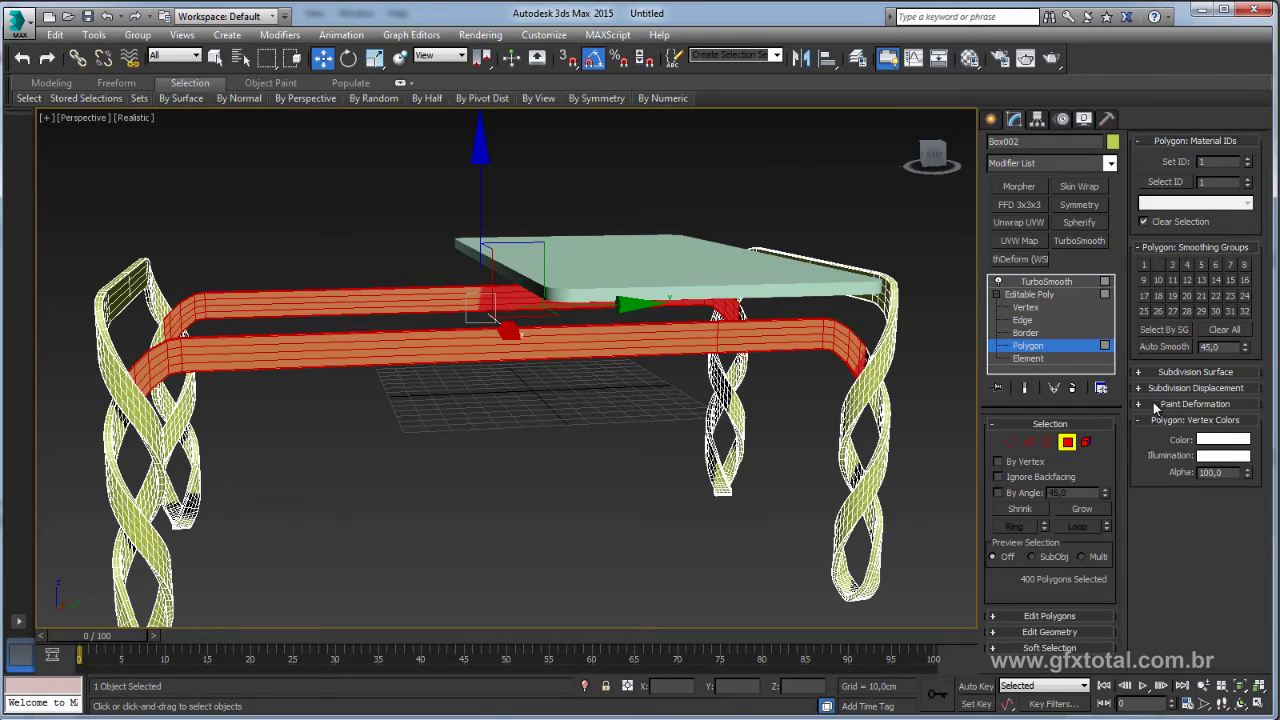
click(1055, 648)
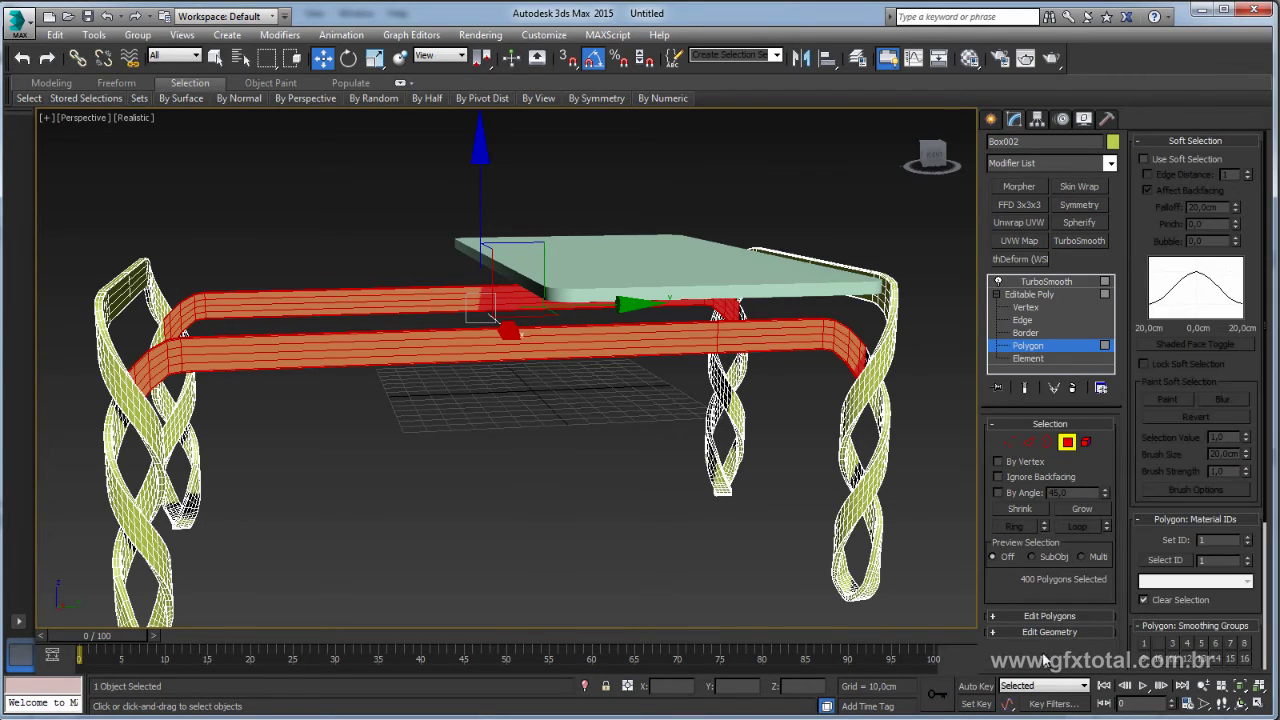
Enable Use Soft Selection and Edge Distance, then try a first rail move and cancel it
click(1145, 159)
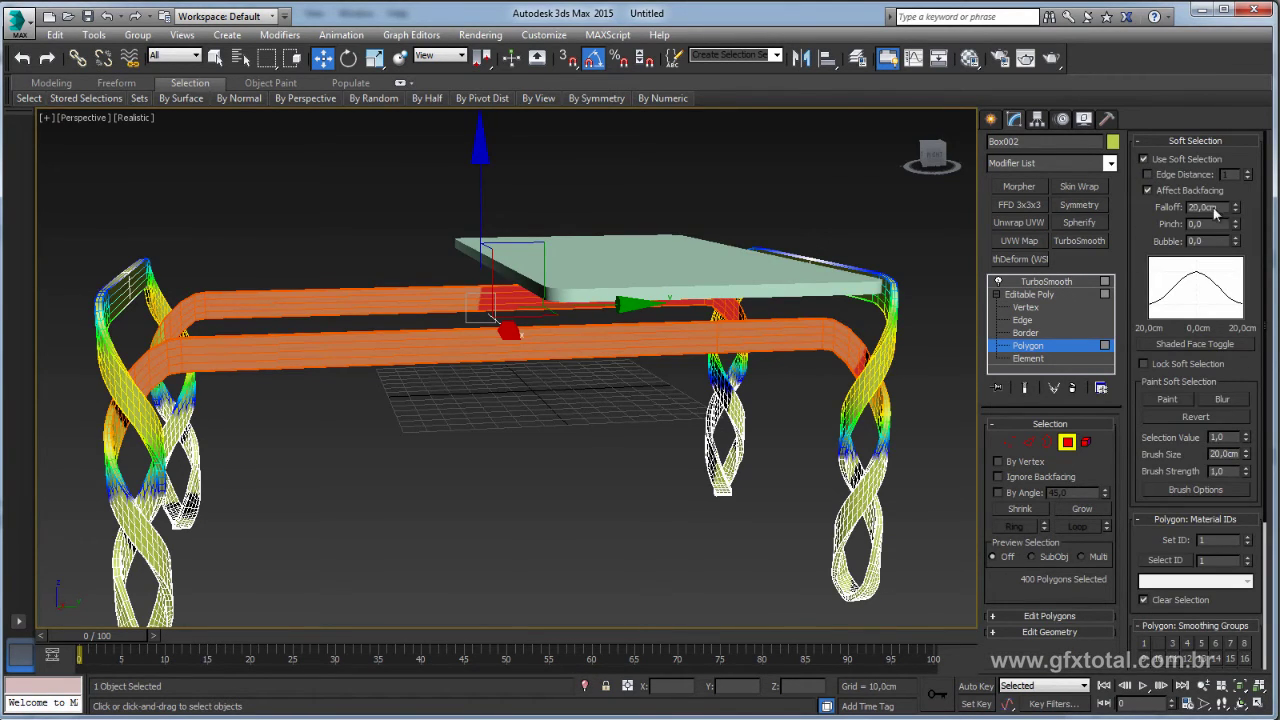
click(1157, 174)
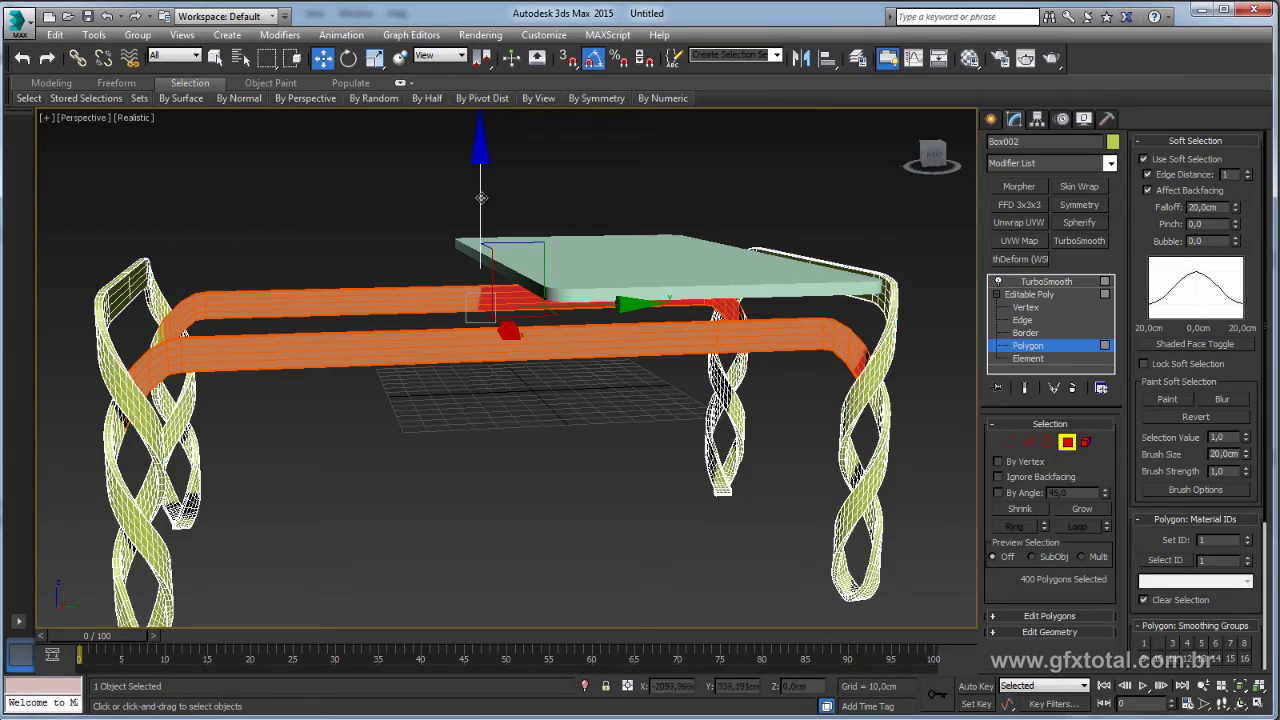
drag(481, 198, 457, 263)
alt+middle_drag(457, 263, 546, 254)
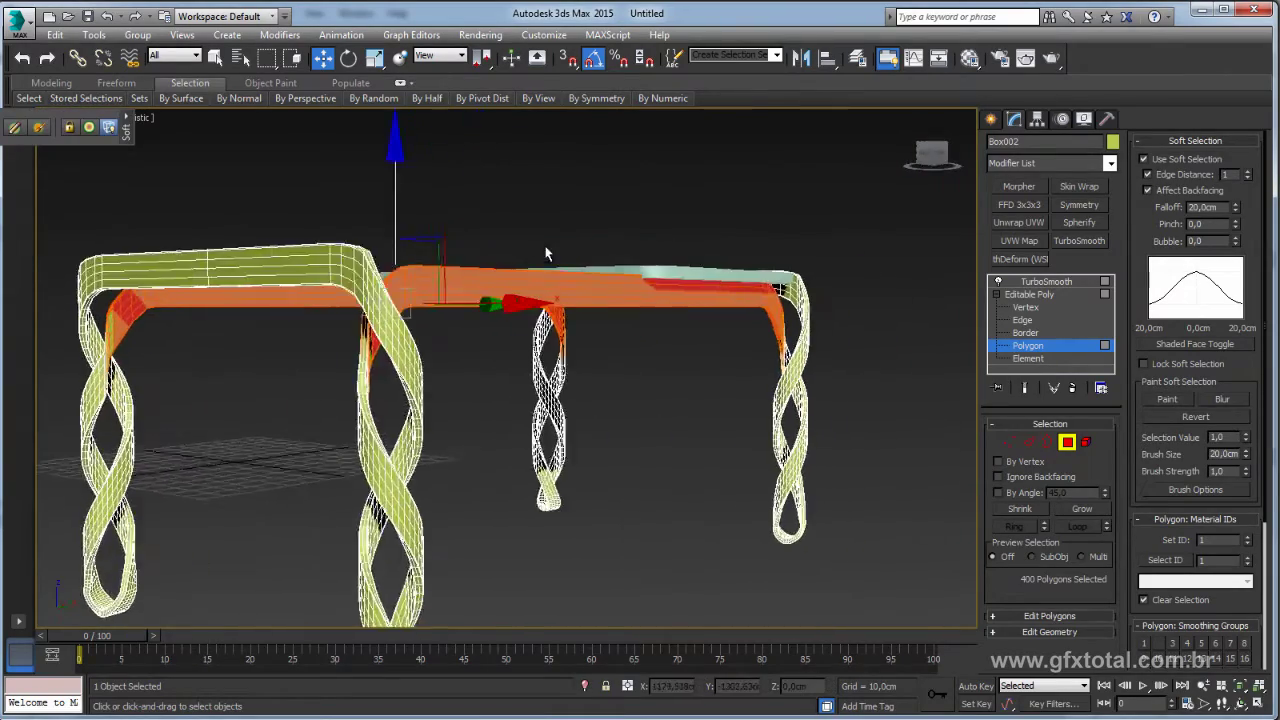
scroll(546, 254, up, 5)
middle_drag(506, 380, 657, 397)
drag(612, 195, 606, 185)
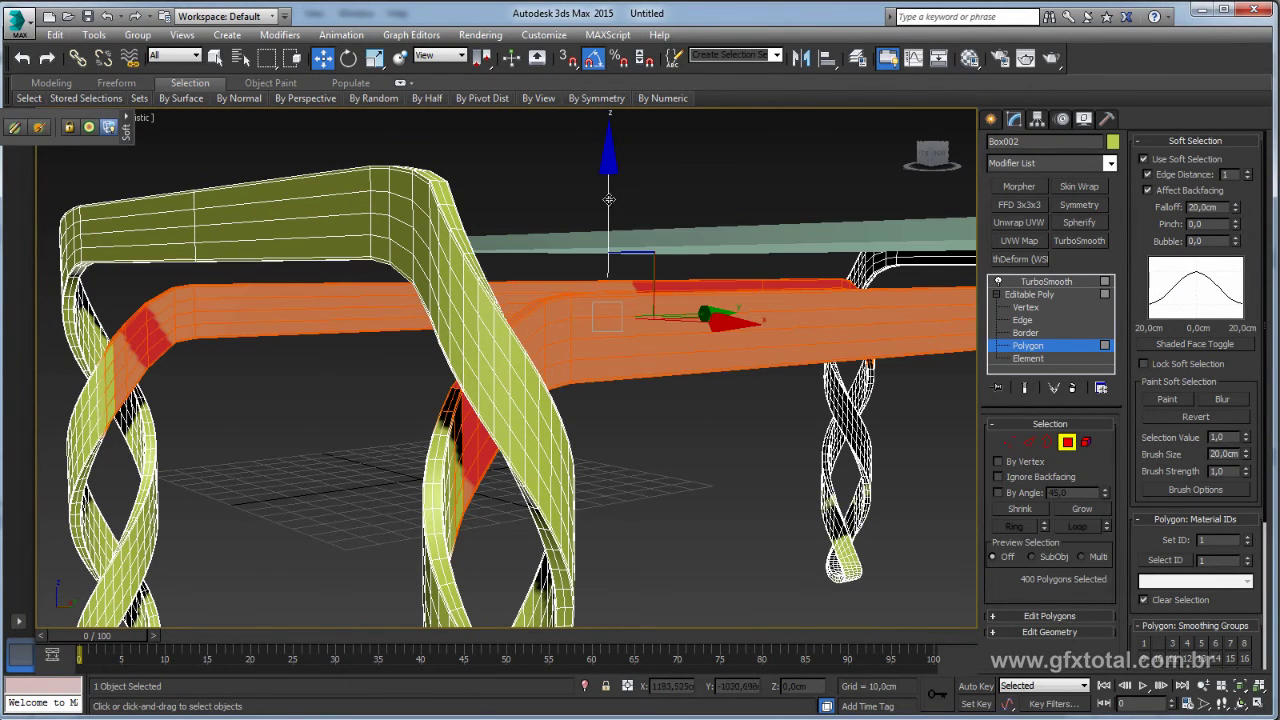
right_click(606, 185)
Set Falloff 126,2cm, Pinch 3,12 and Edge Distance 7, then lift the rails about 4 cm
drag(1237, 210, 1232, 145)
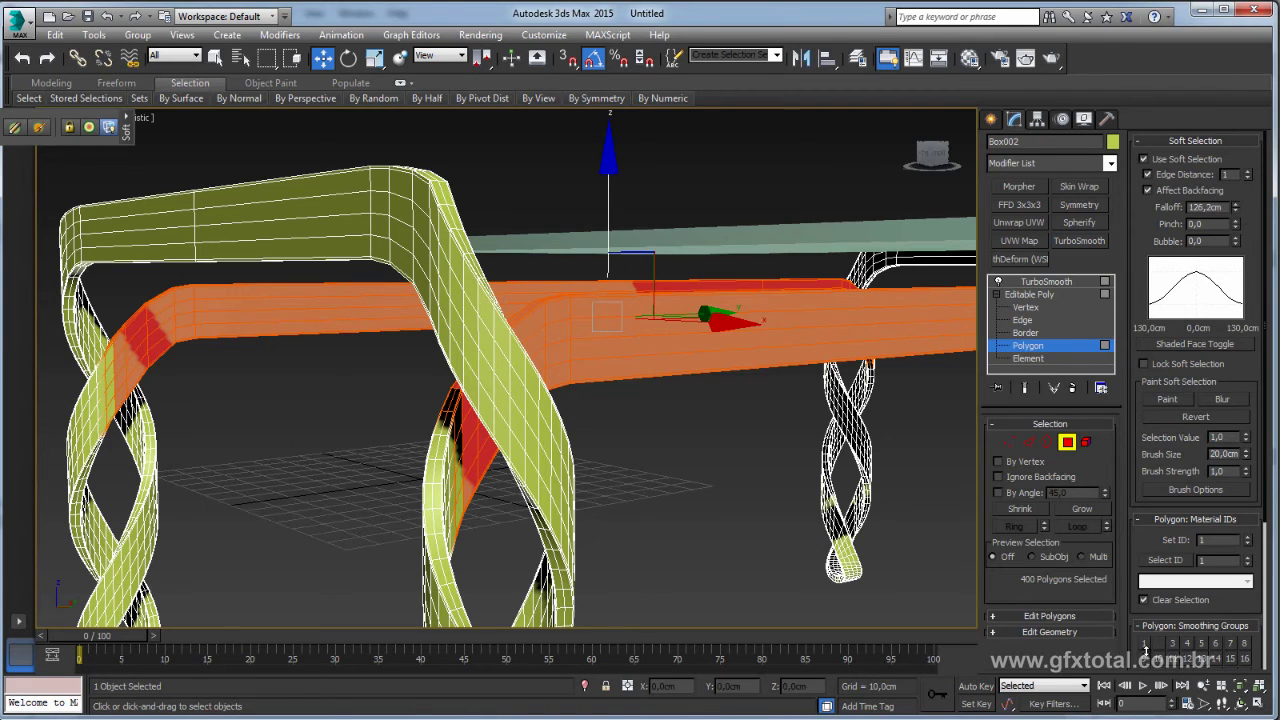
drag(1240, 225, 1238, 212)
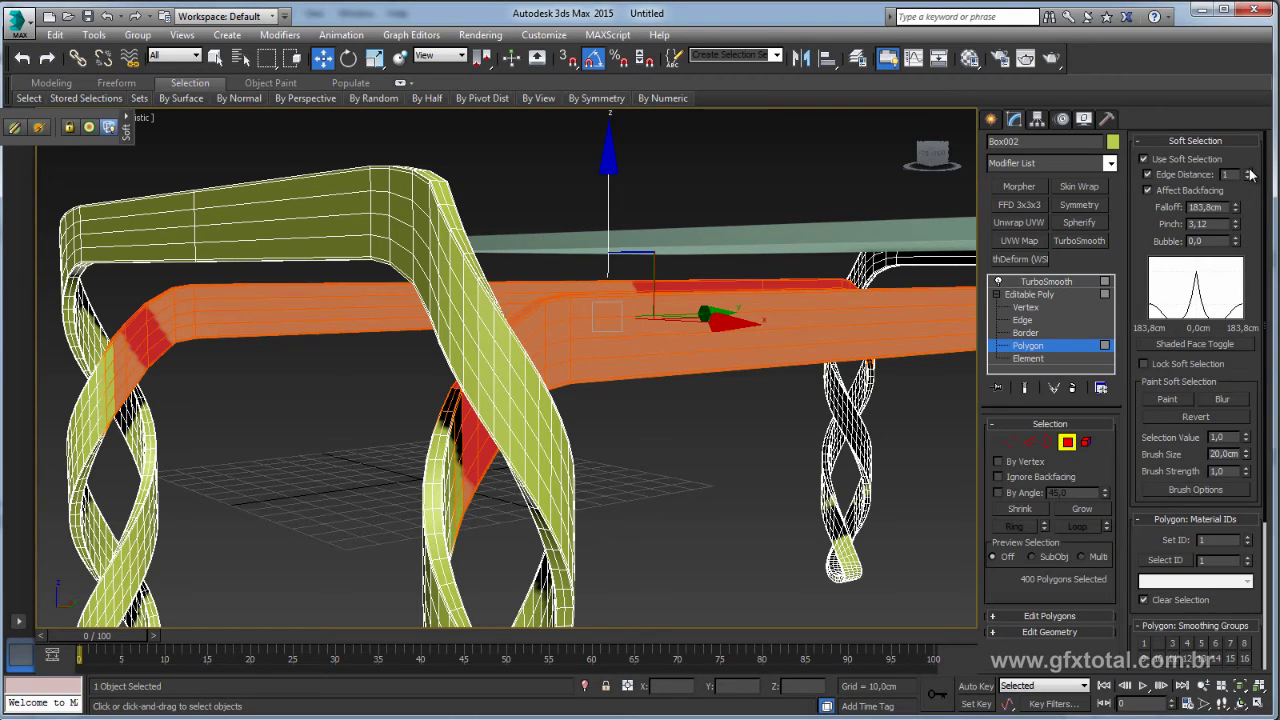
drag(1249, 175, 1249, 155)
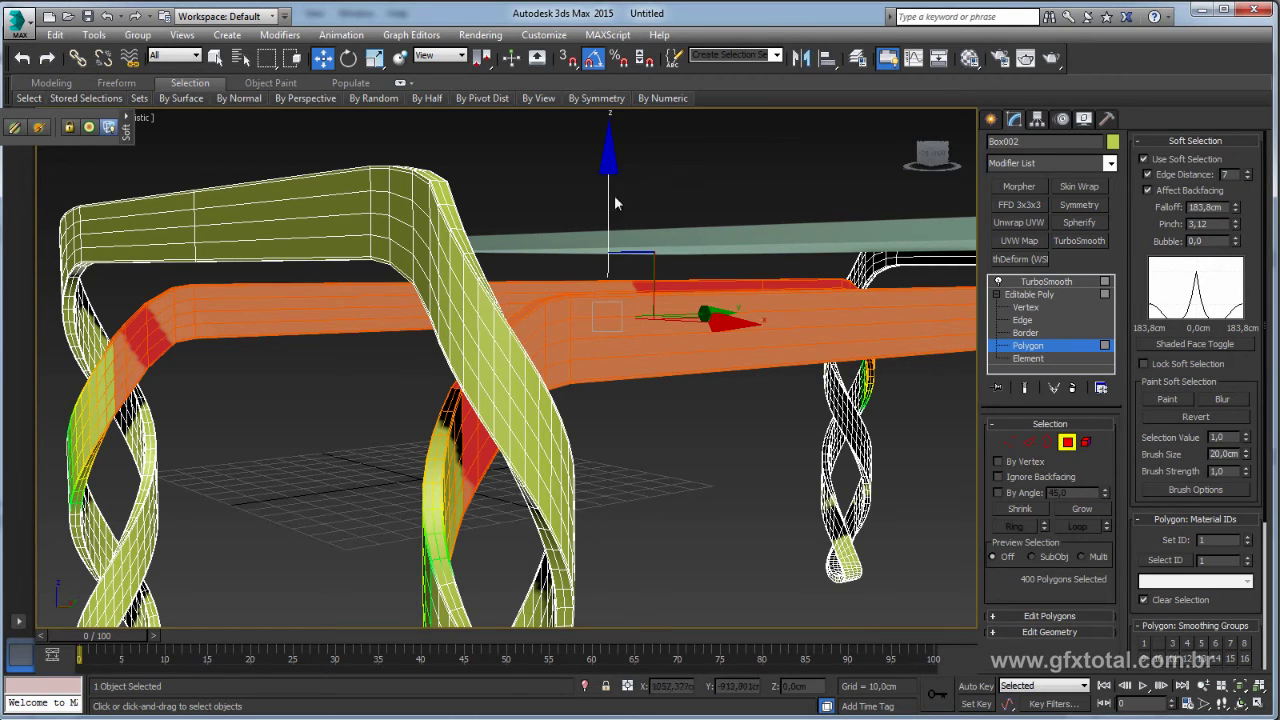
drag(608, 198, 605, 184)
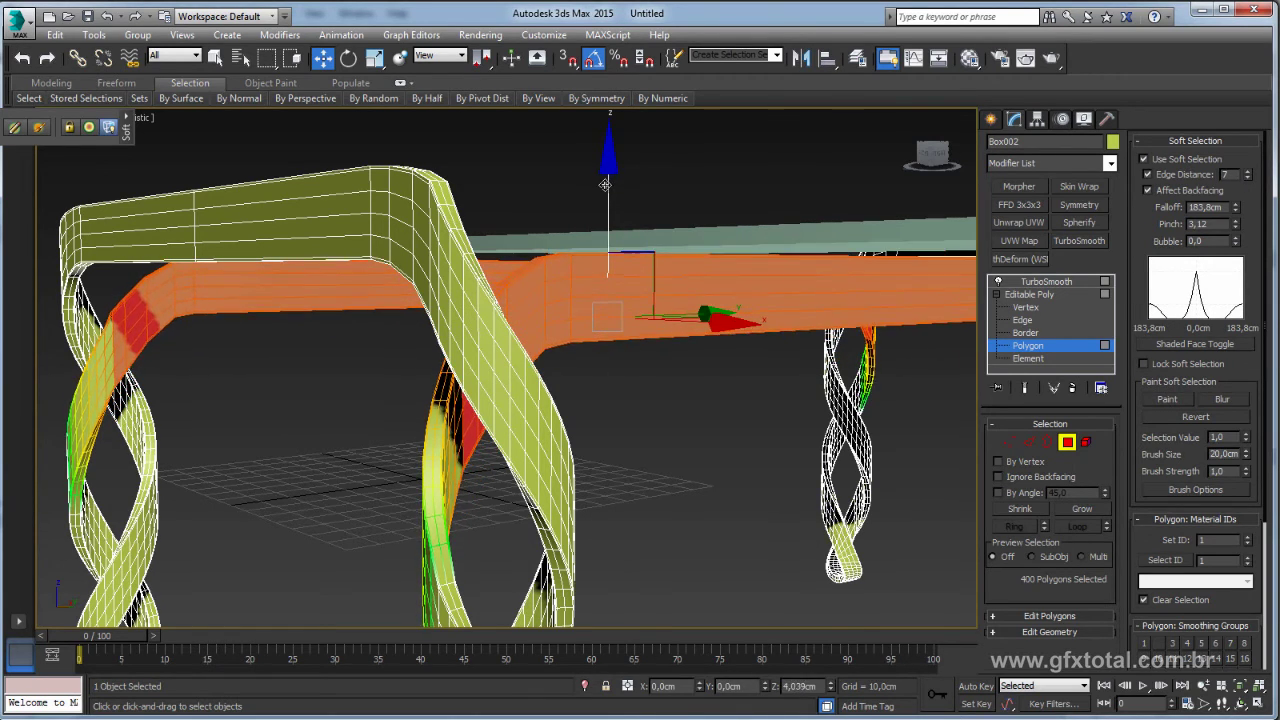
scroll(509, 371, down, 2)
scroll(555, 400, down, 2)
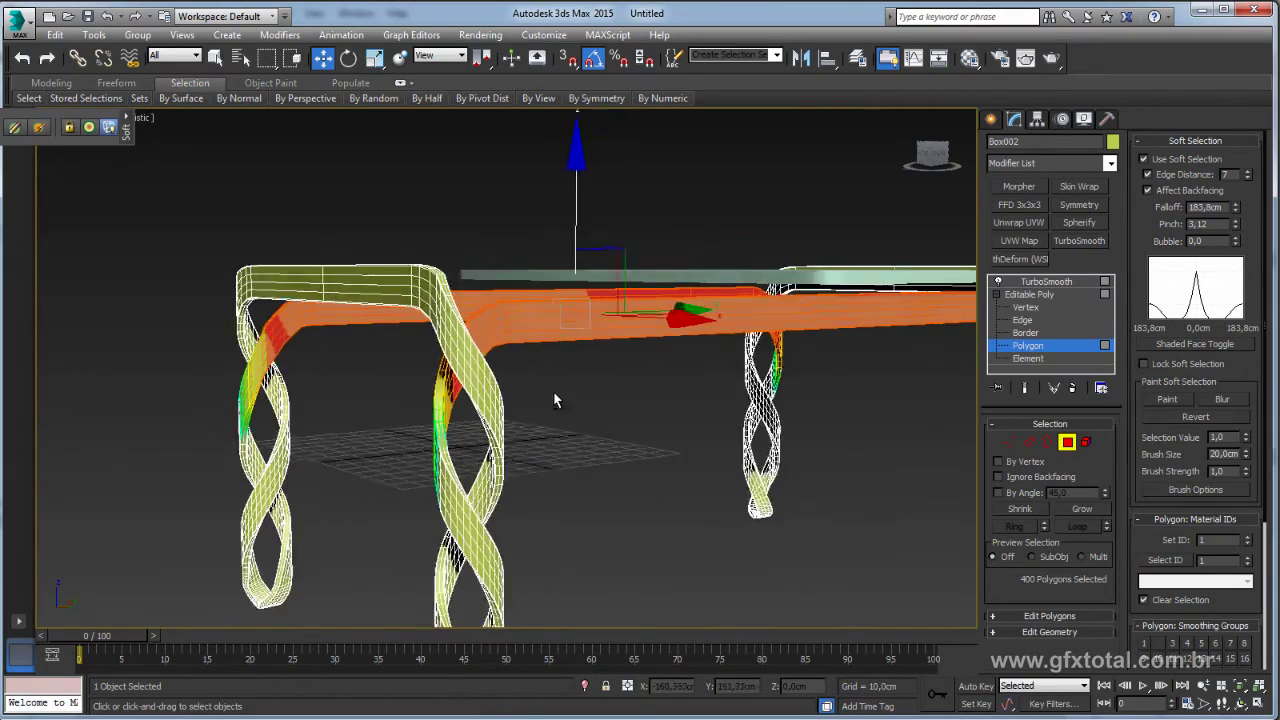
mouse_move(555, 400)
alt+middle_down()
mouse_move(535, 389)
mouse_move(580, 387)
alt+middle_up()
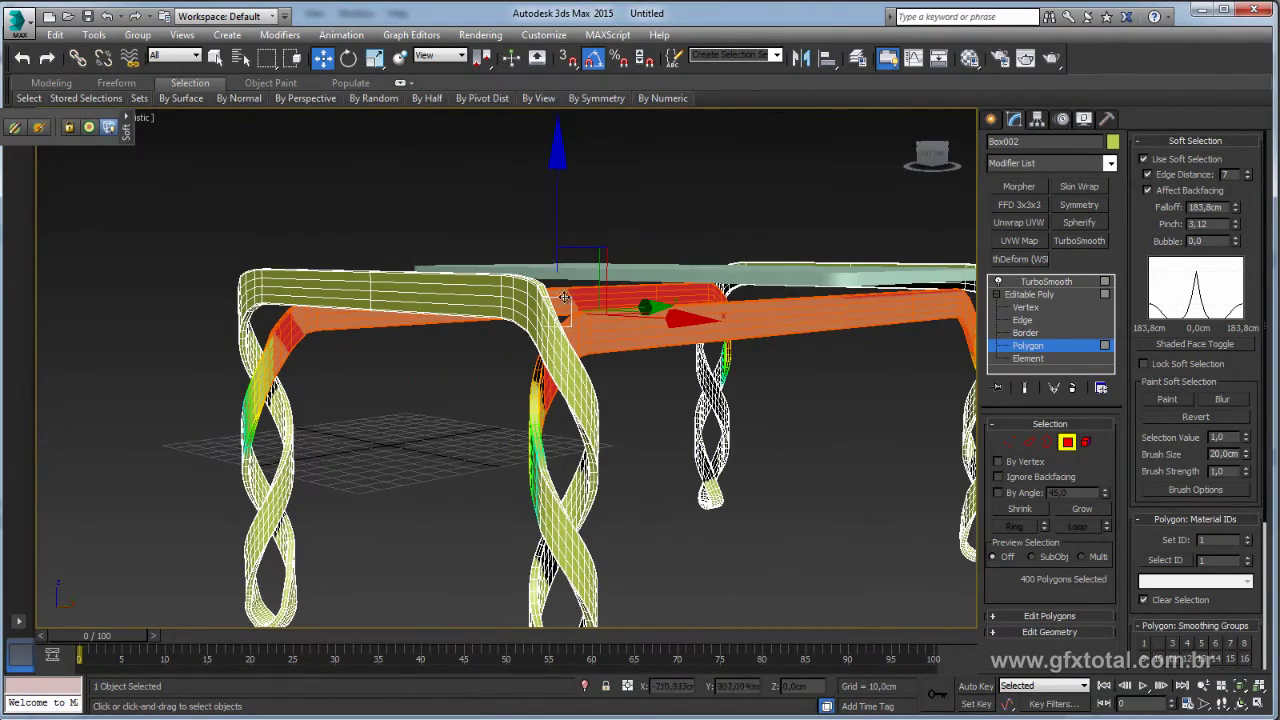
drag(557, 224, 570, 236)
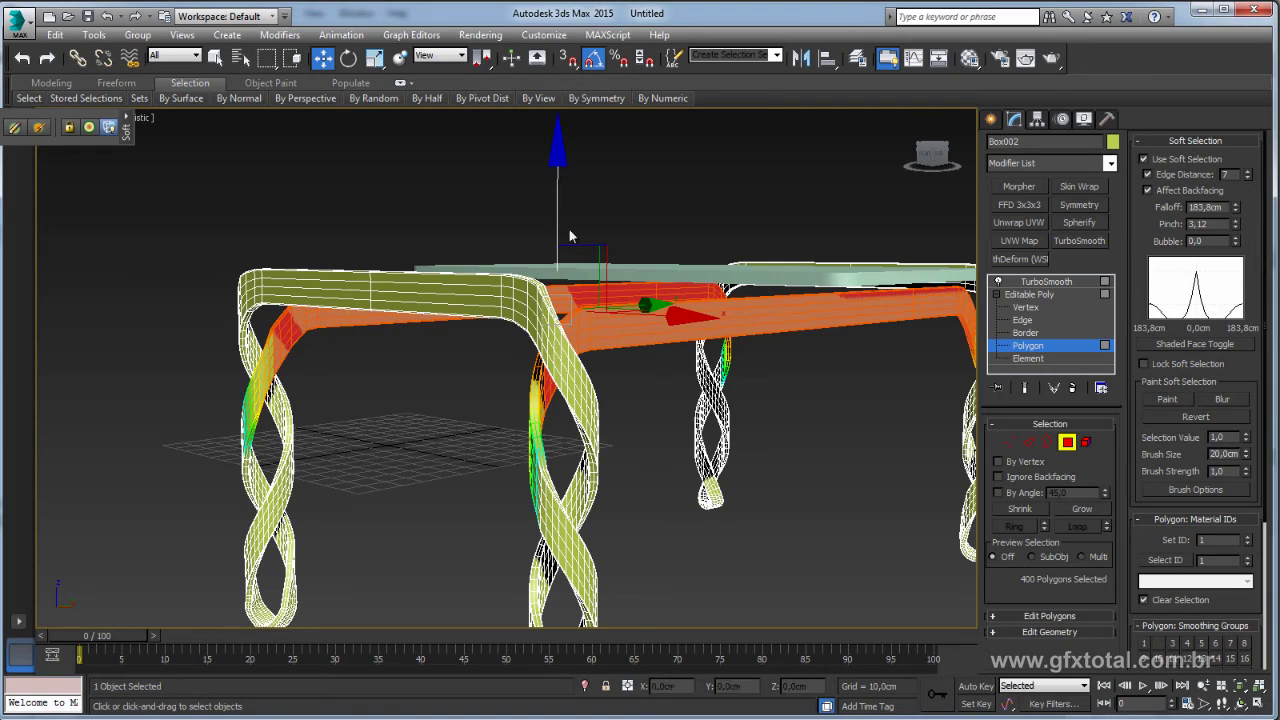
click(1046, 281)
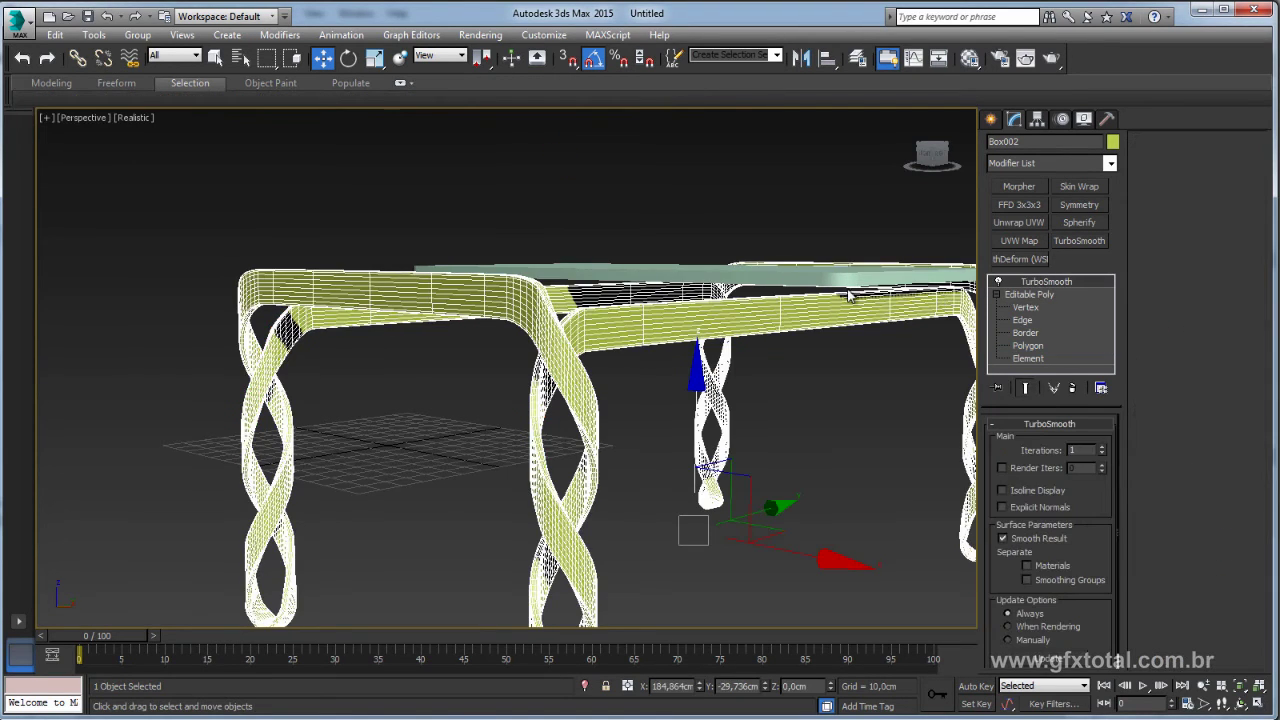
Rotate the tabletop 90 degrees around the Z axis
click(850, 297)
key(e)
scroll(878, 329, down, 3)
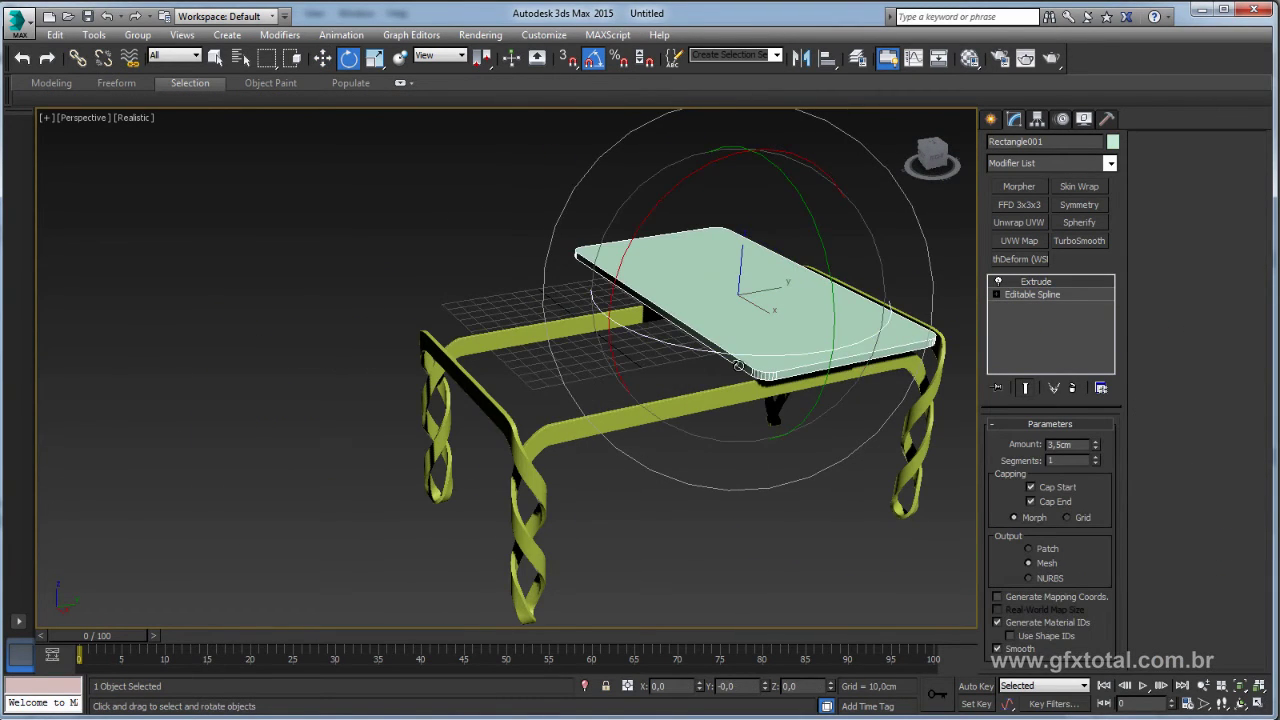
drag(735, 360, 798, 343)
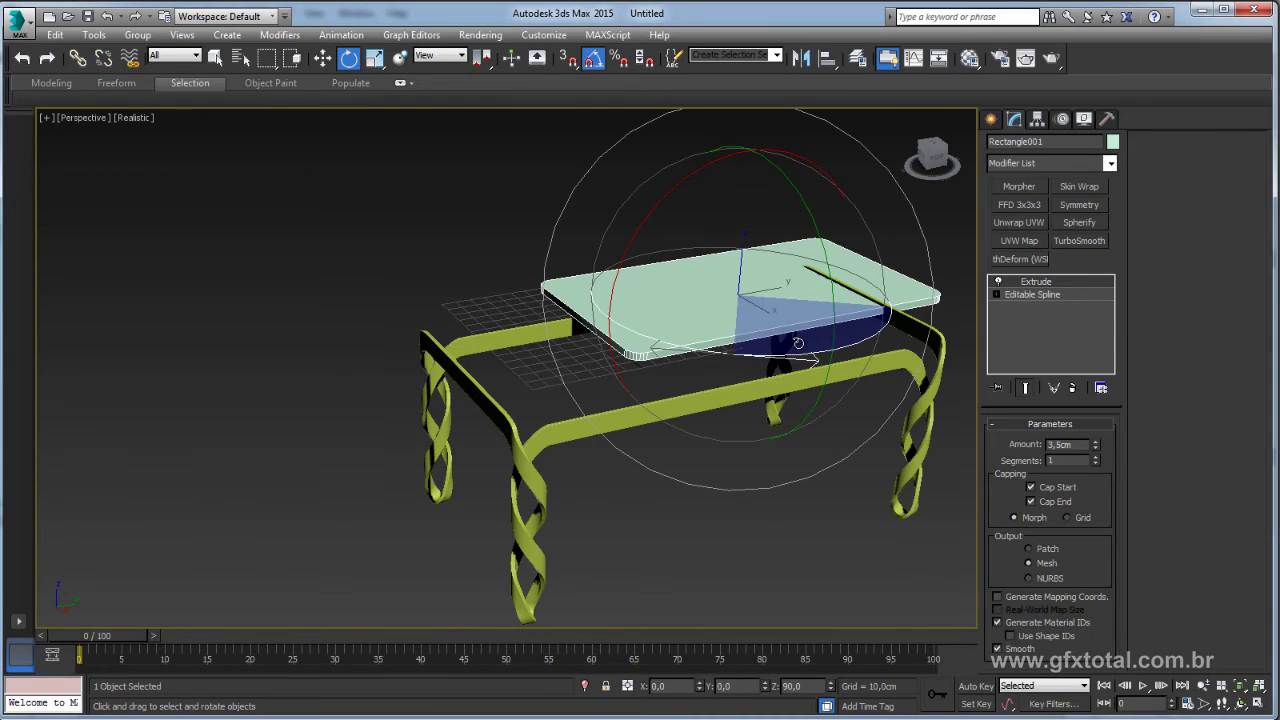
key(w)
alt+middle_drag(798, 343, 790, 300)
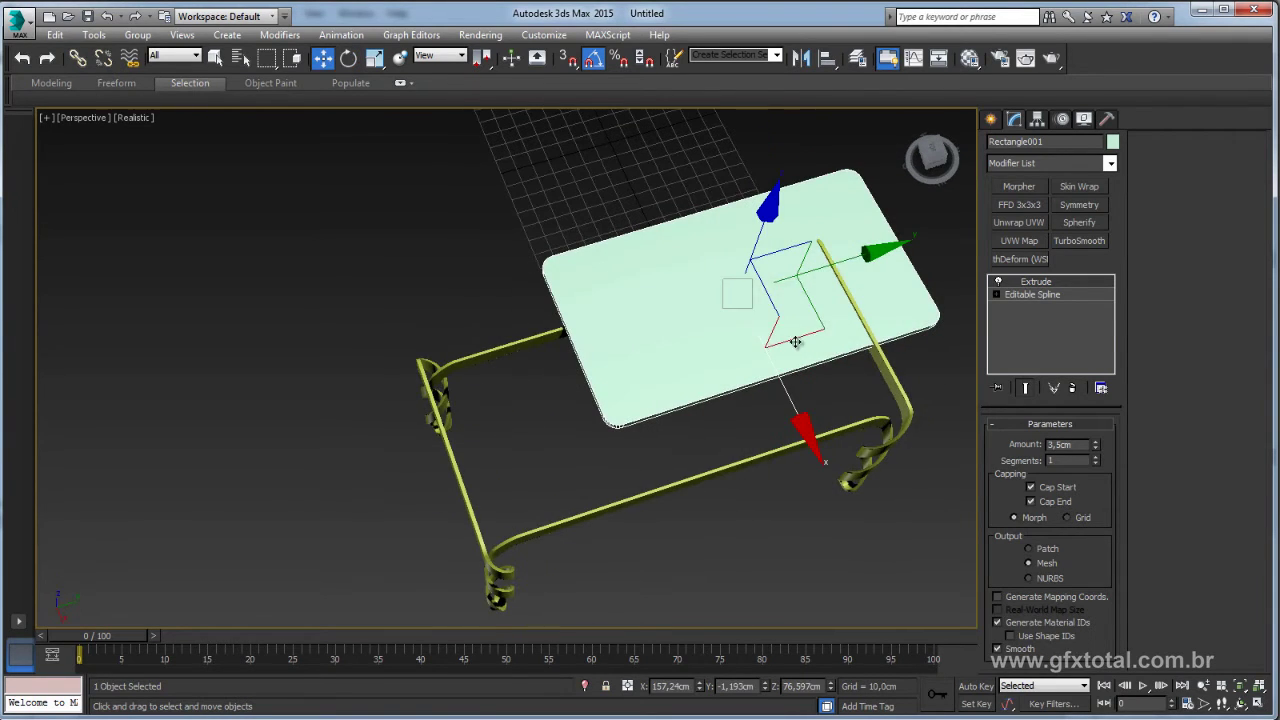
Center the rail frame's pivot on the object, then align the tabletop centred on the frame
click(528, 345)
click(1062, 119)
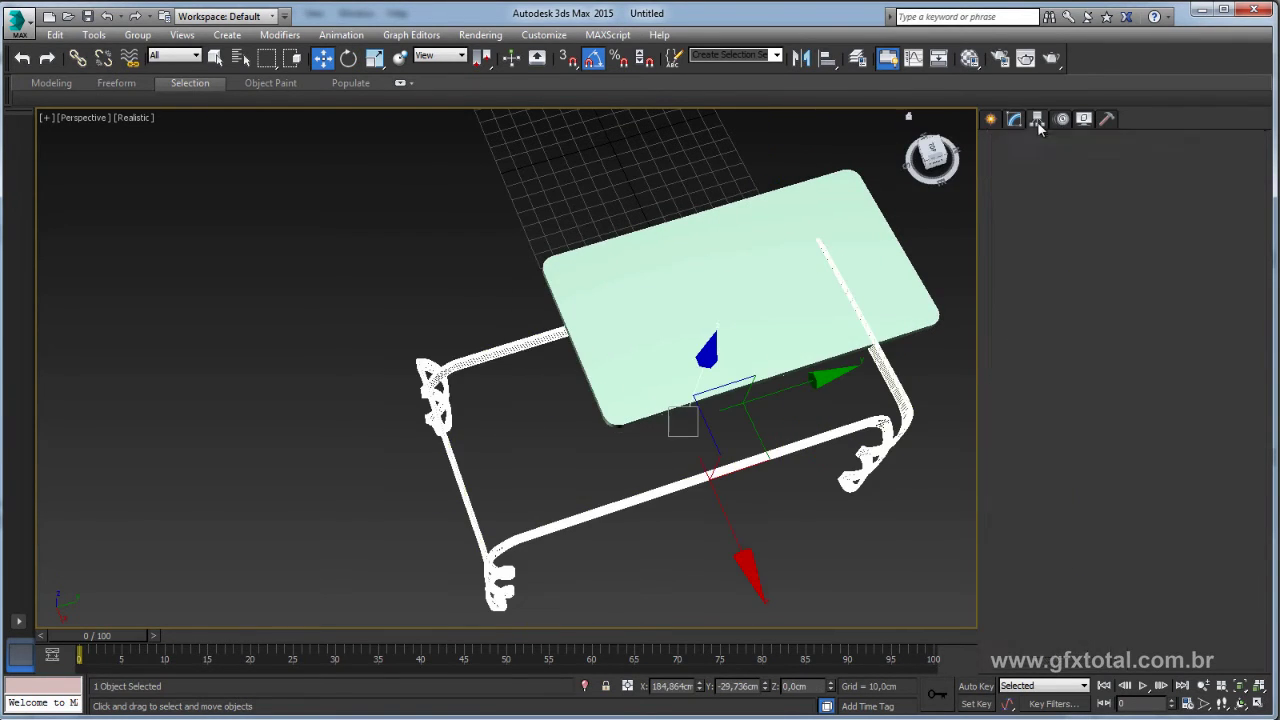
click(1050, 220)
click(1057, 303)
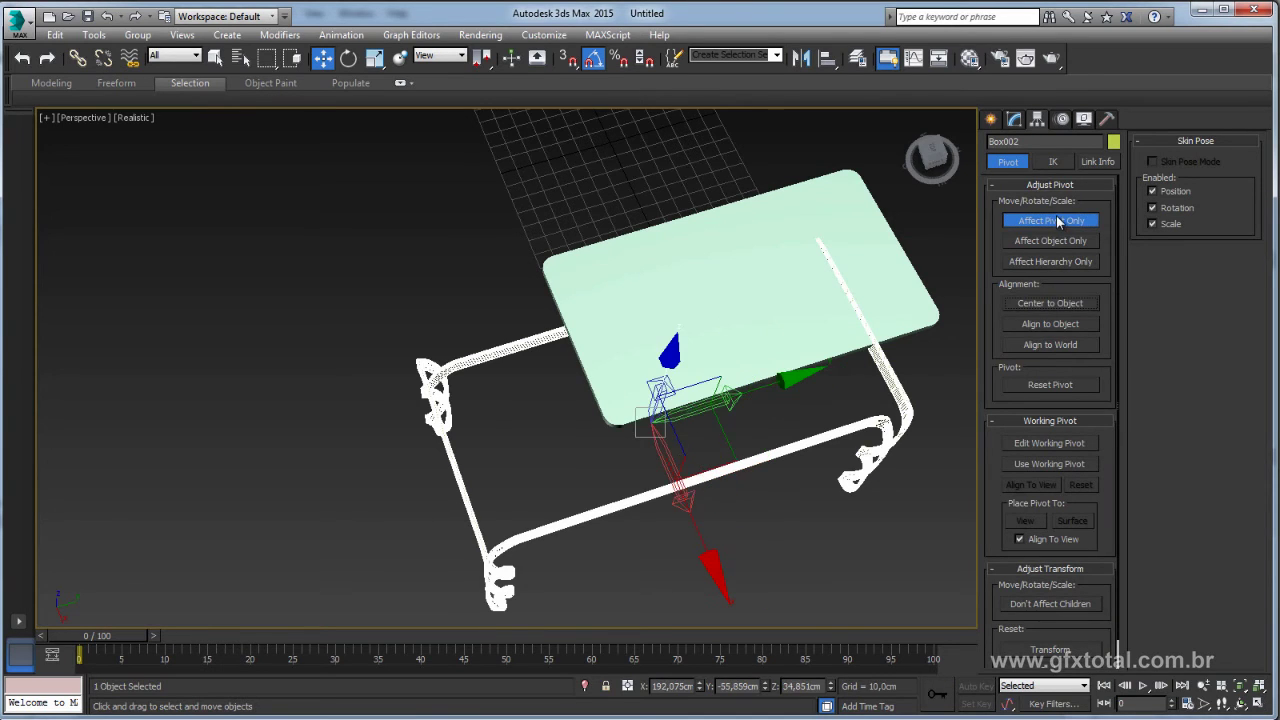
click(1052, 221)
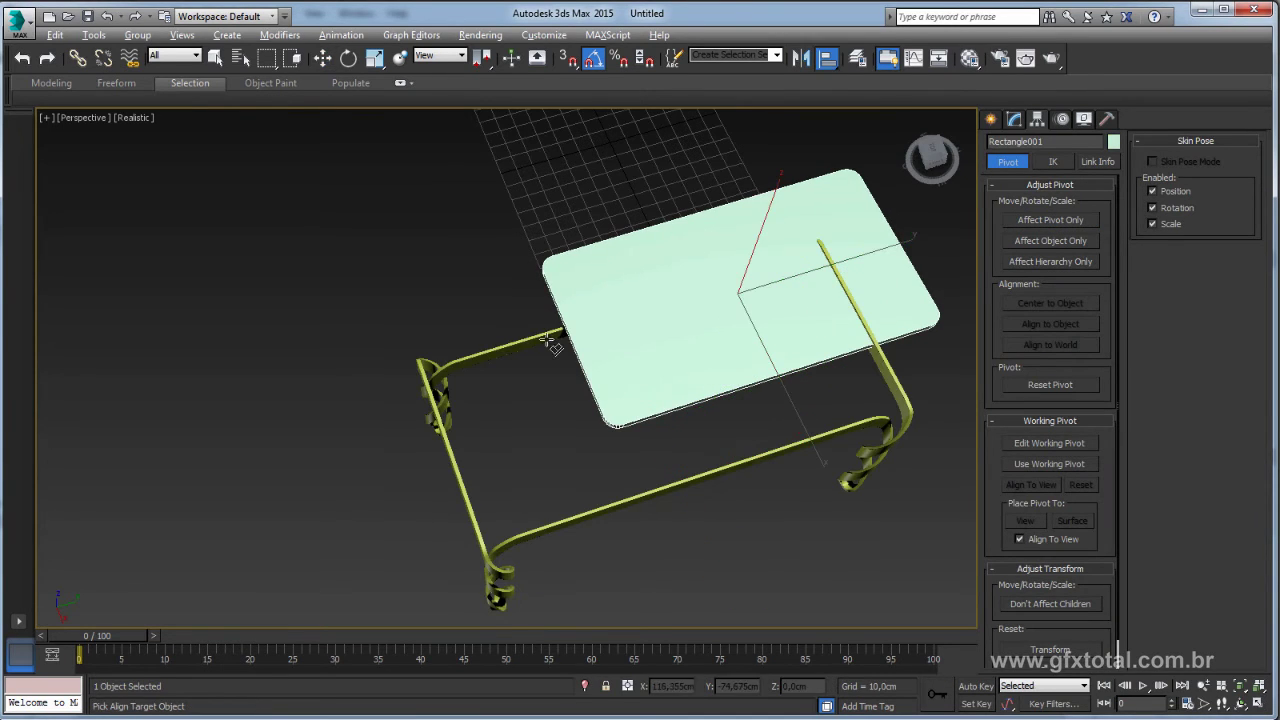
click(850, 275)
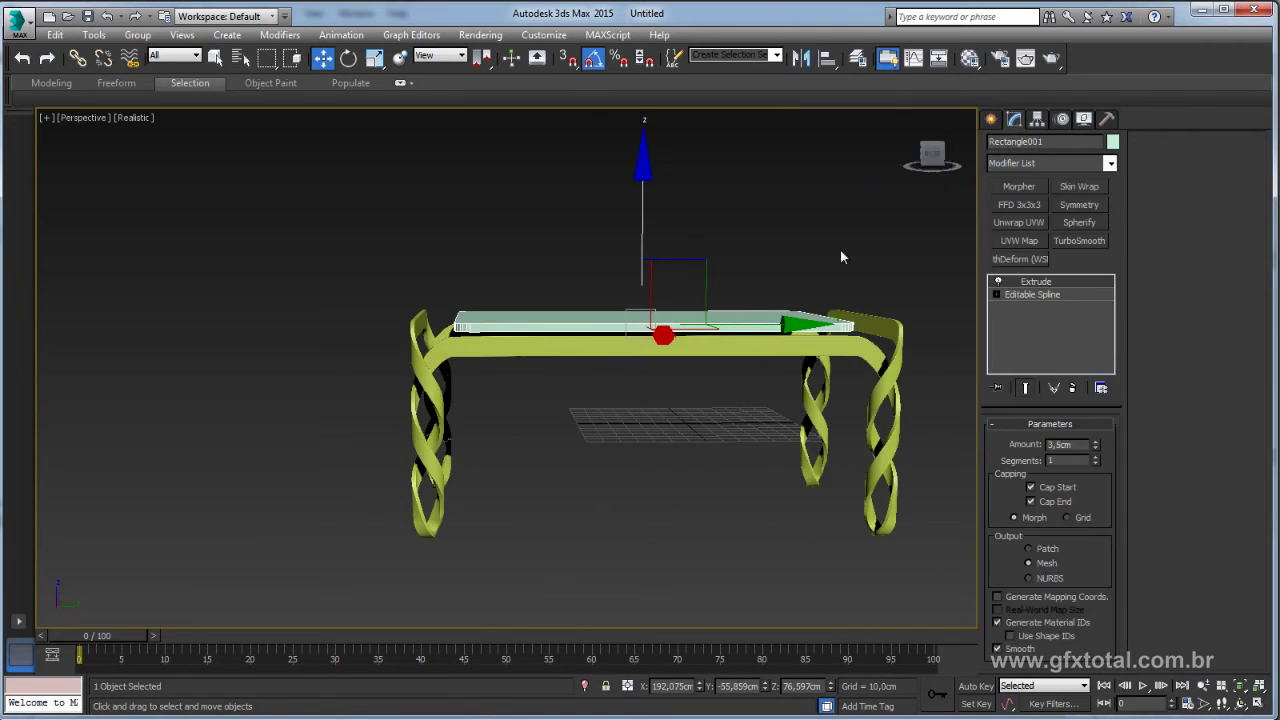
click(996, 295)
Select the outline's left-side vertices with Show End Result on and extend that edge outward
click(1026, 308)
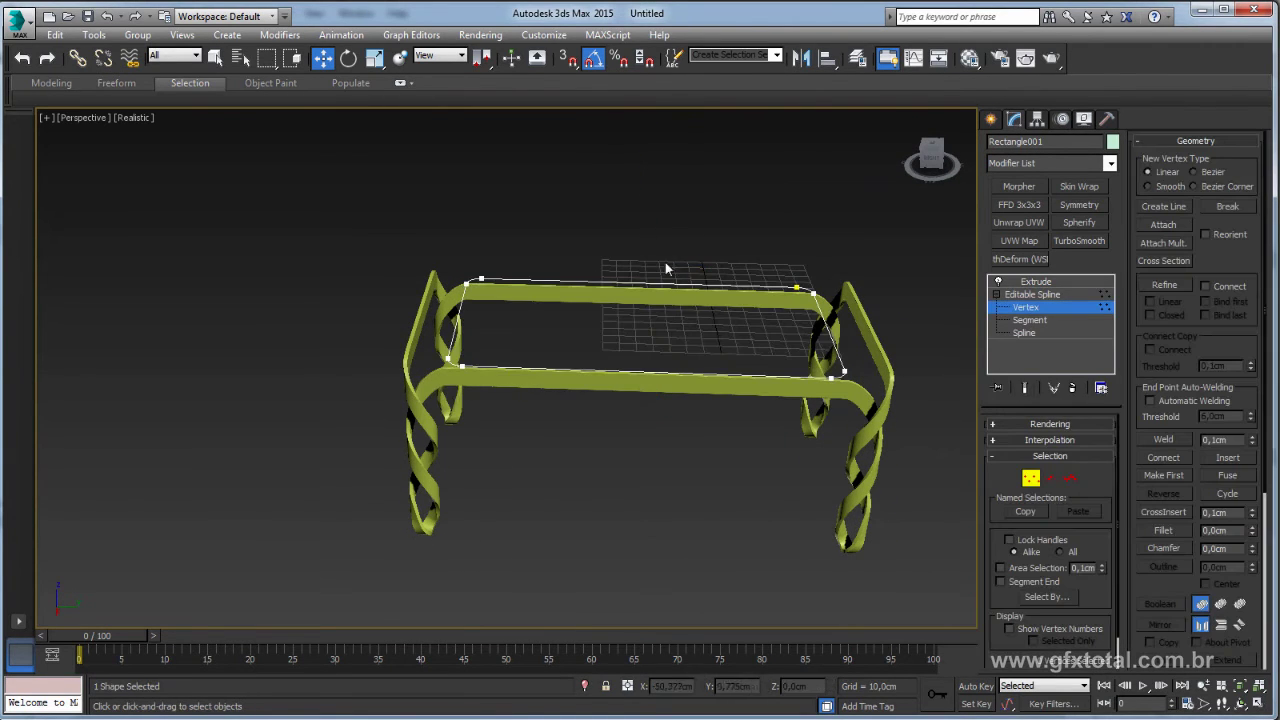
drag(630, 213, 390, 464)
click(1025, 388)
alt+middle_drag(540, 420, 532, 335)
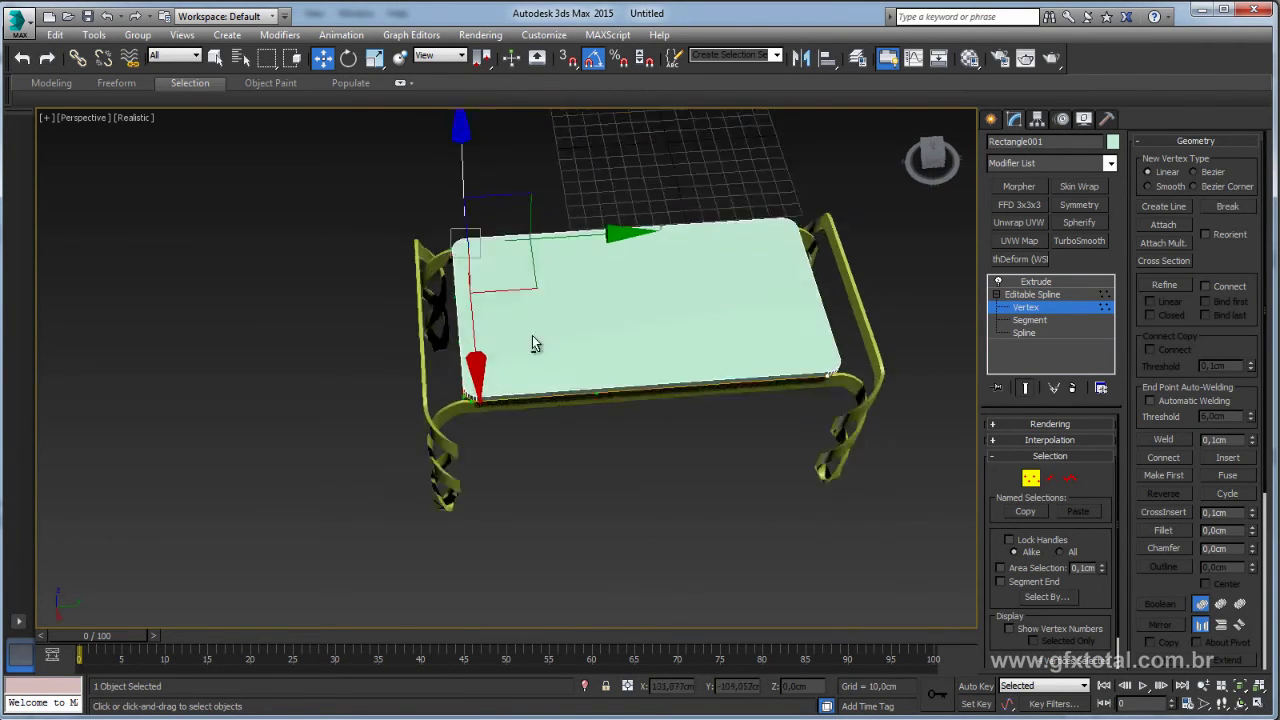
scroll(608, 306, up, 3)
drag(539, 287, 529, 289)
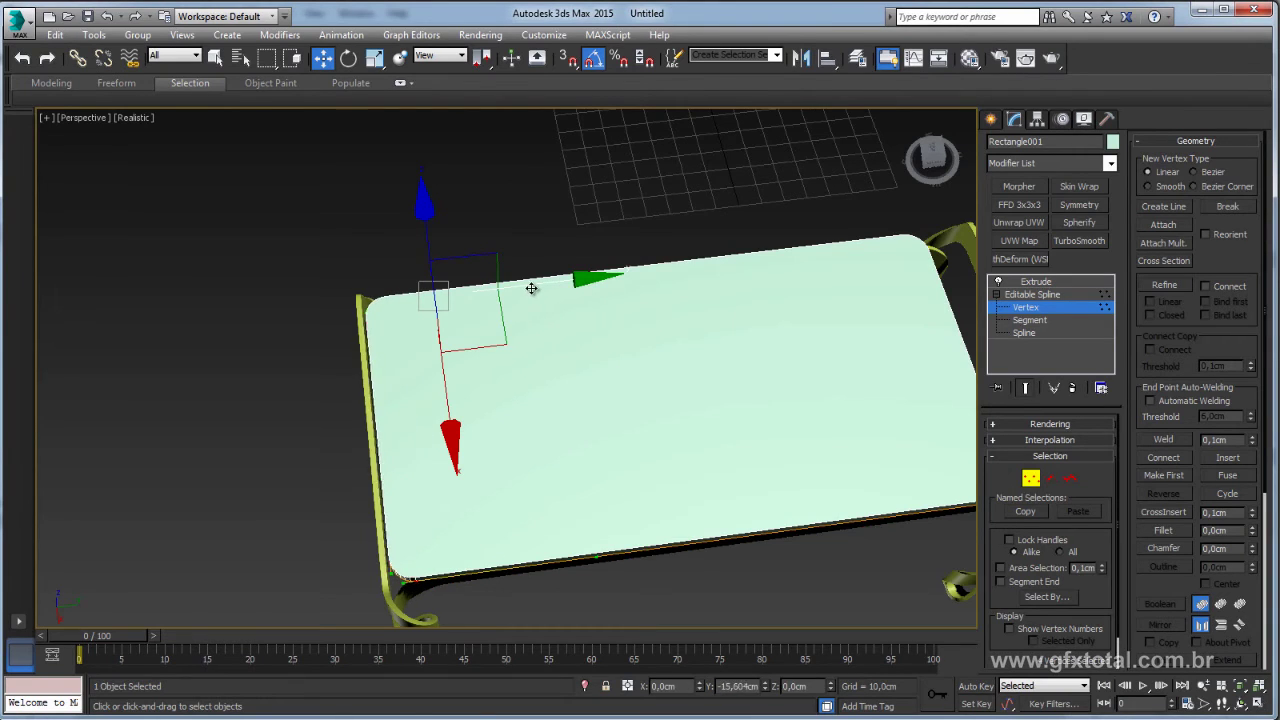
Push the slab's opposite edge out along the rails so it spans their full length
alt+middle_drag(703, 329, 566, 243)
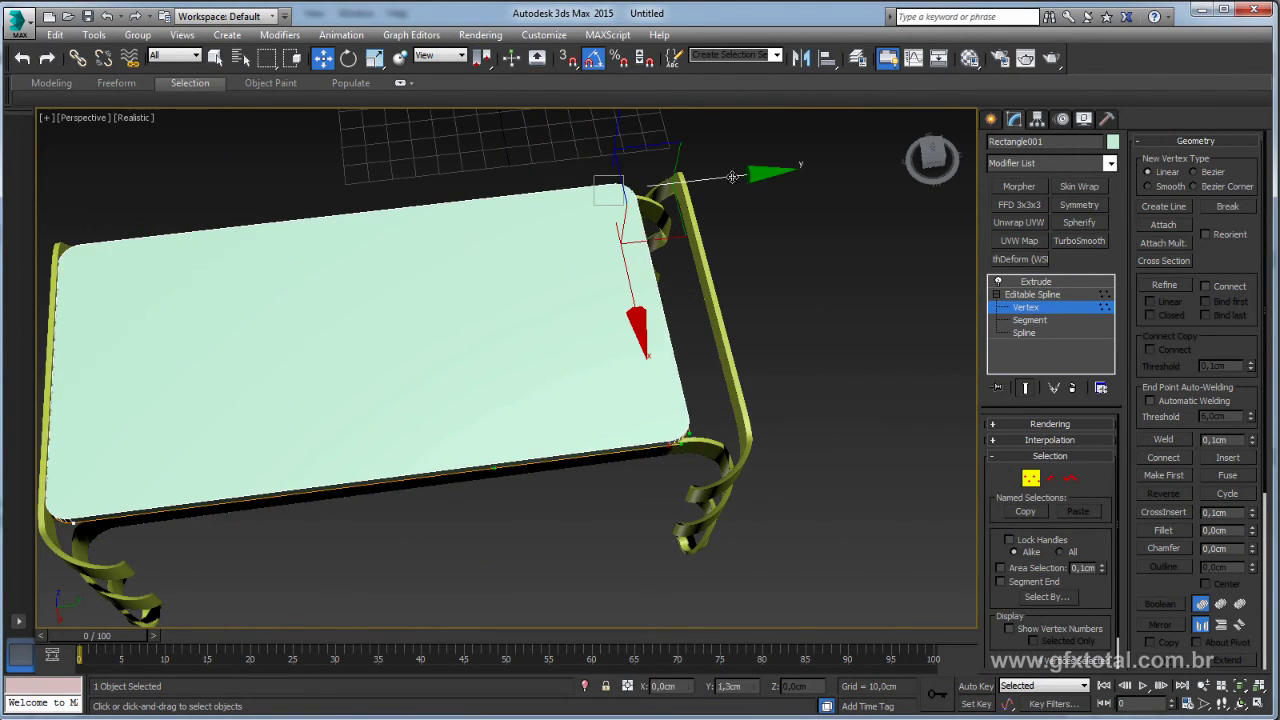
drag(697, 198, 770, 180)
mouse_move(770, 180)
alt+middle_down()
mouse_move(731, 402)
mouse_move(841, 327)
alt+middle_up()
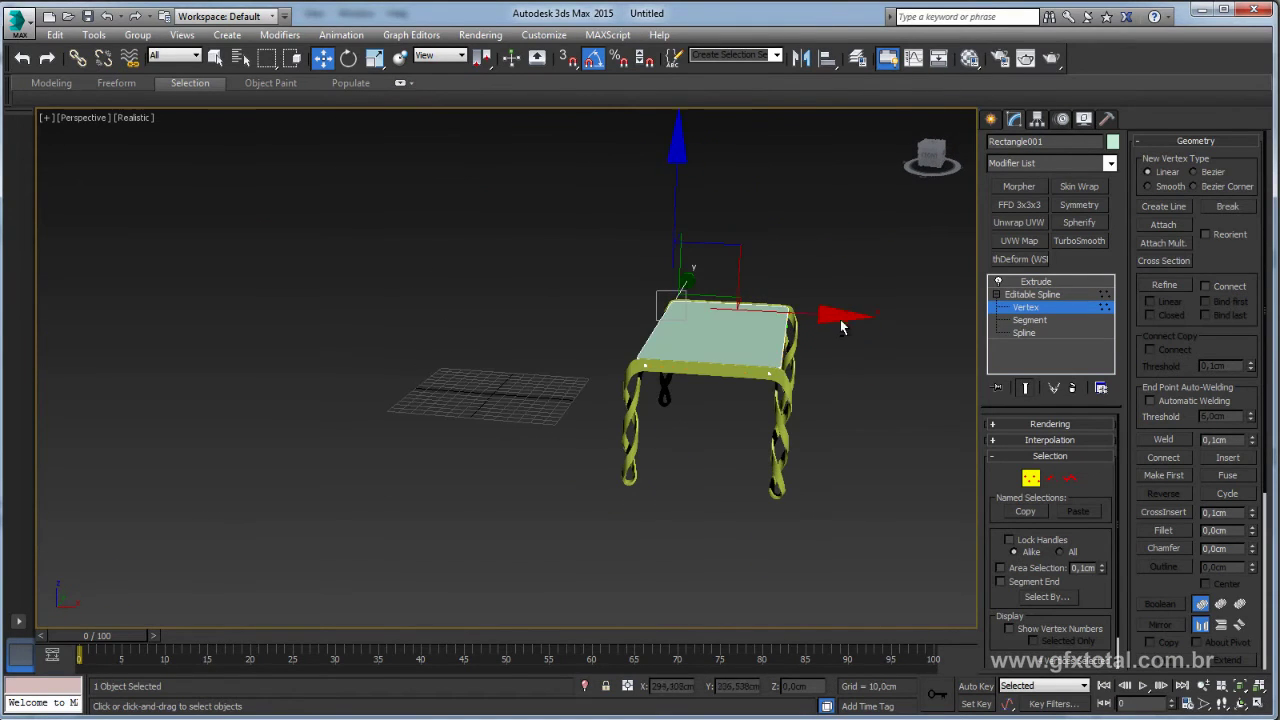
alt+middle_drag(733, 414, 876, 384)
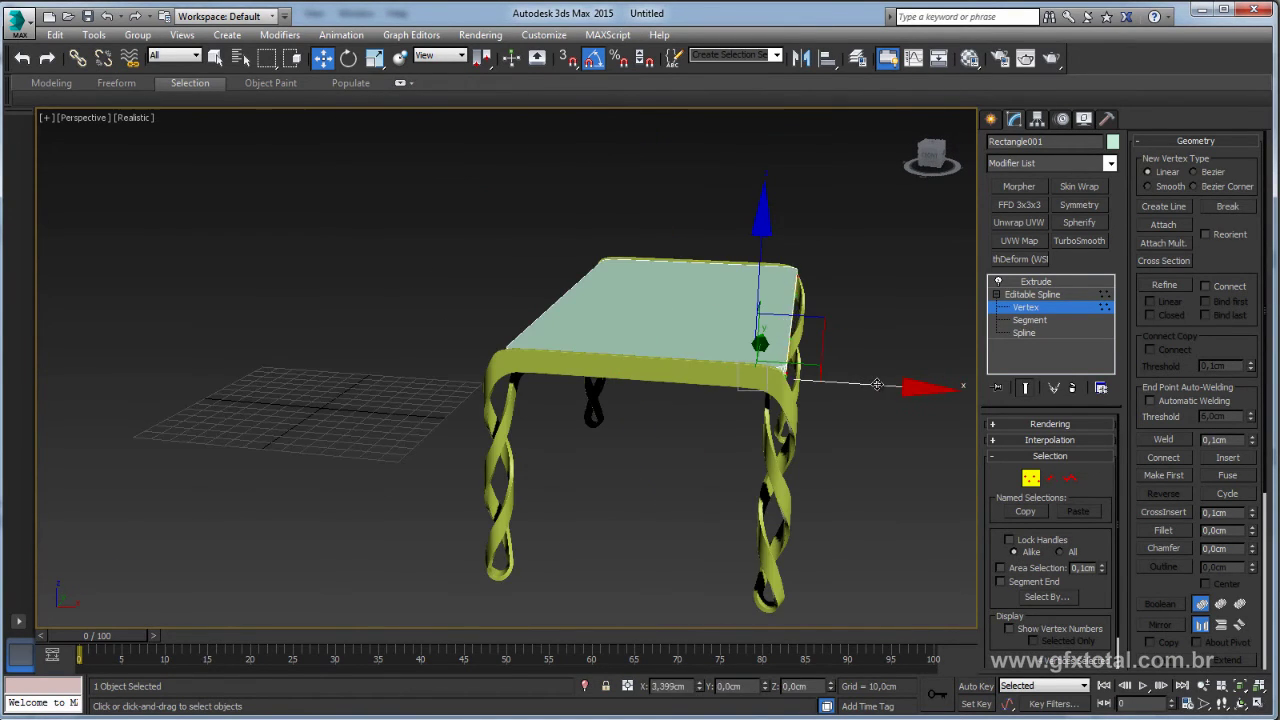
scroll(730, 395, up, 2)
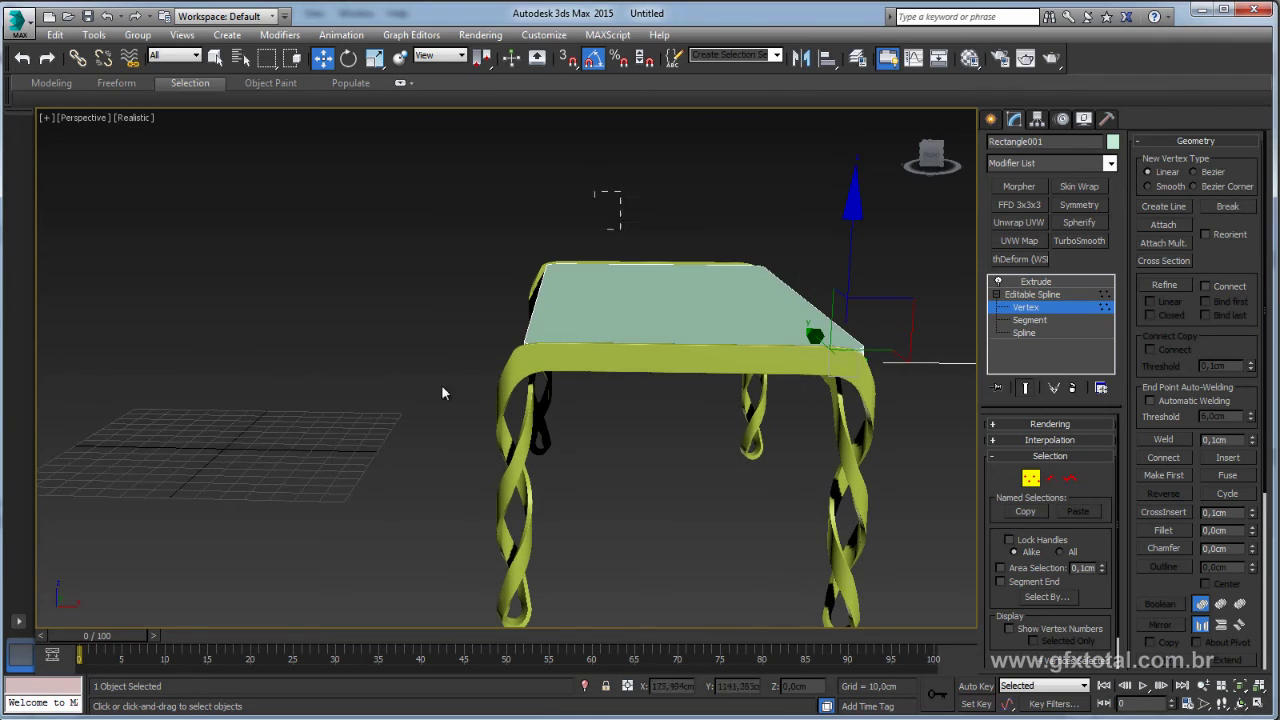
click(548, 264)
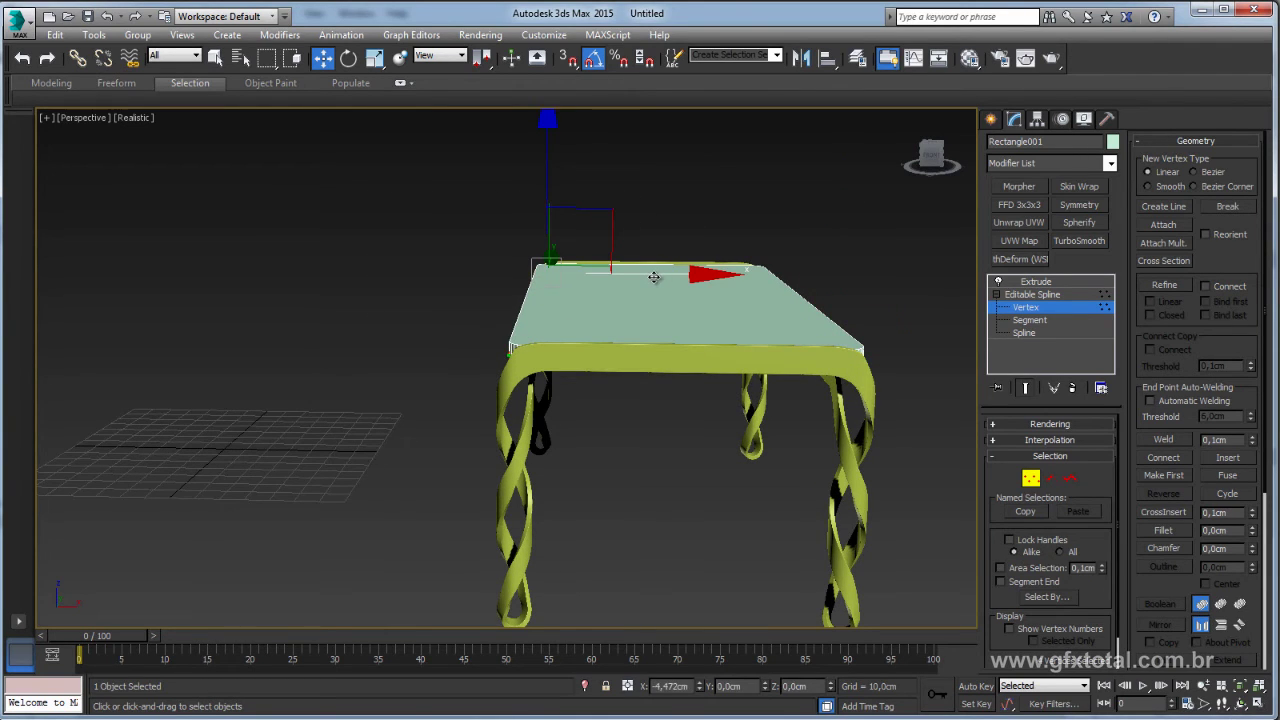
alt+middle_drag(662, 274, 598, 283)
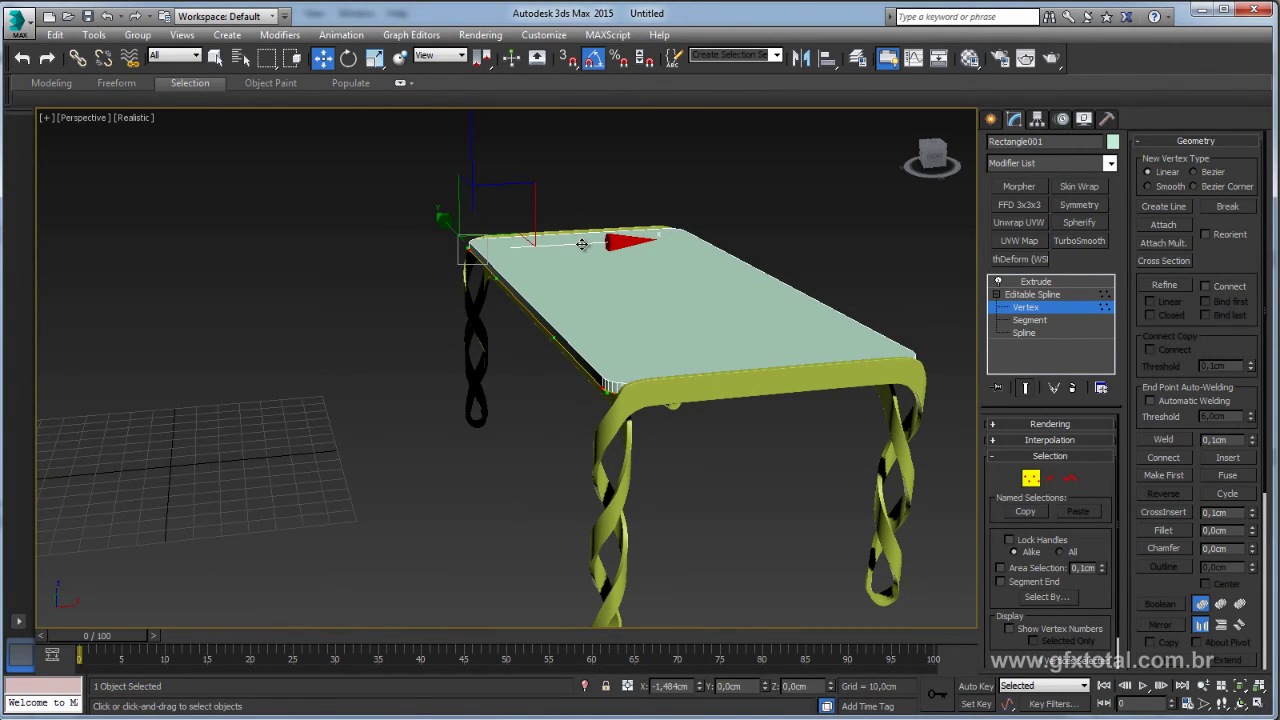
click(1032, 294)
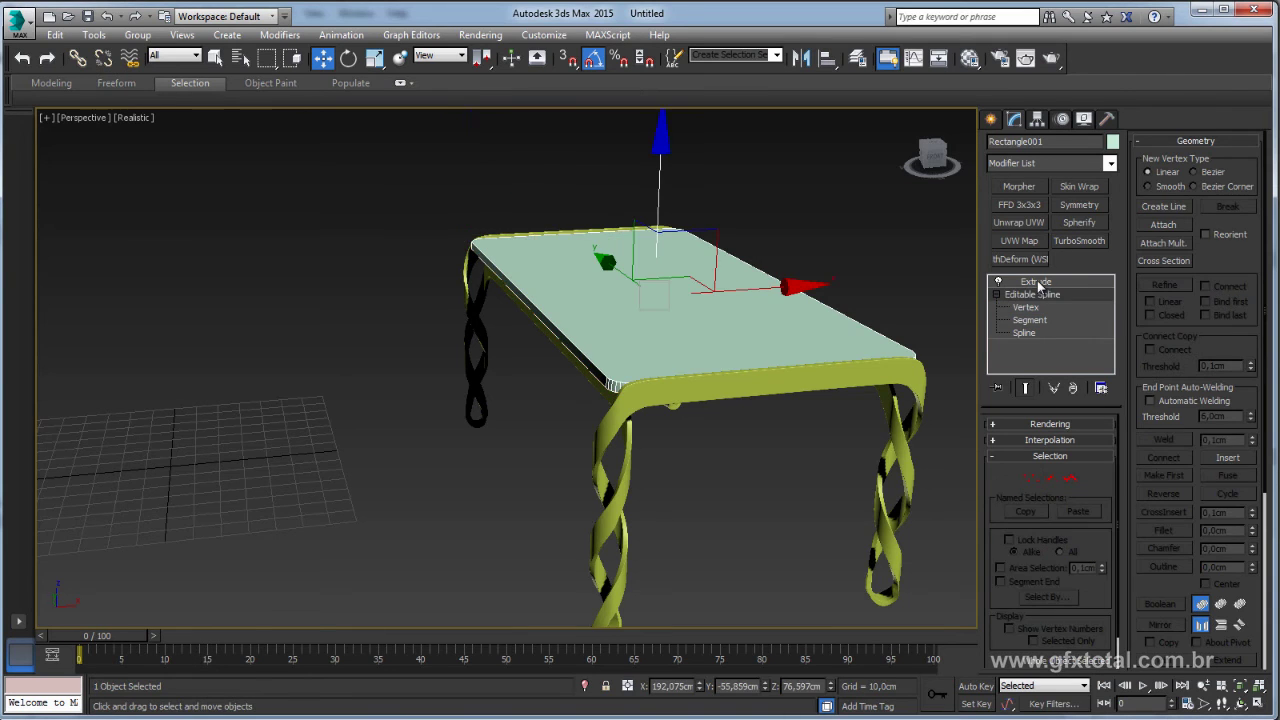
click(1036, 281)
Select the tabletop and rail frame and assign them the default gray material
mouse_move(620, 400)
alt+middle_down()
mouse_move(654, 458)
mouse_move(617, 445)
mouse_move(708, 445)
mouse_move(738, 368)
mouse_move(742, 378)
mouse_move(664, 390)
alt+middle_up()
scroll(672, 478, down, 3)
scroll(709, 385, up, 2)
click(691, 421)
scroll(664, 390, up, 2)
drag(208, 202, 870, 539)
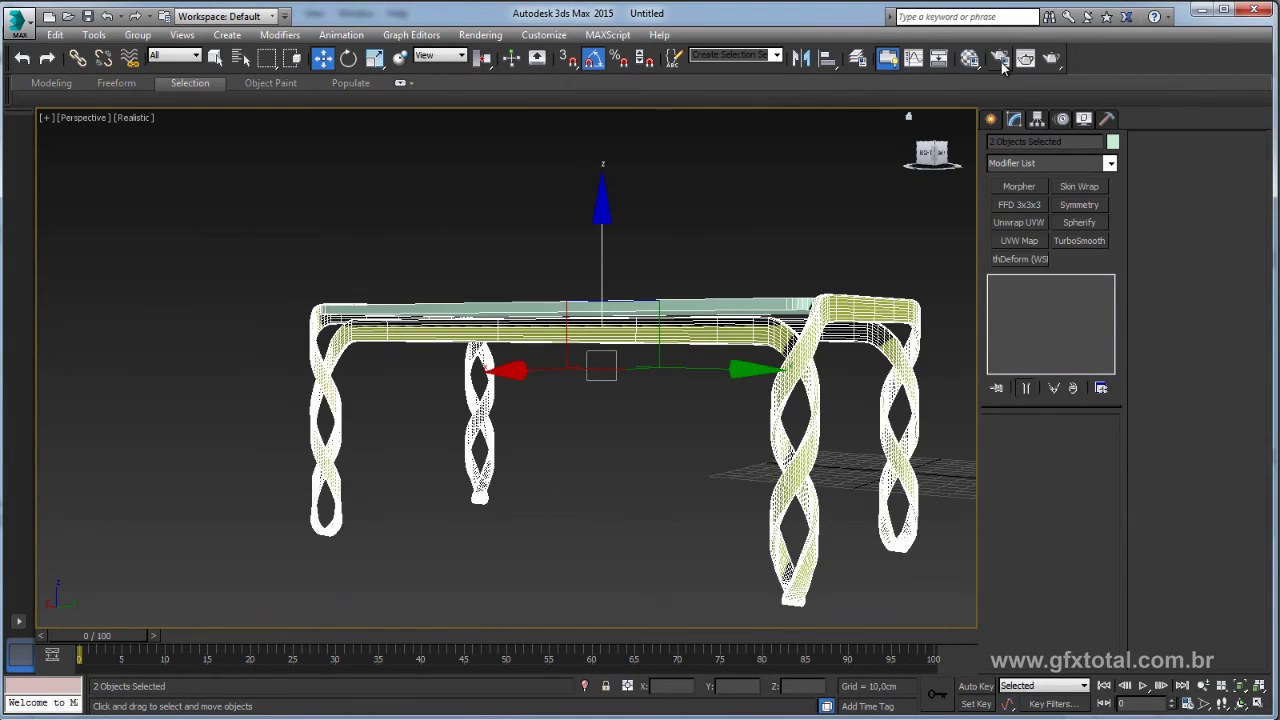
click(970, 57)
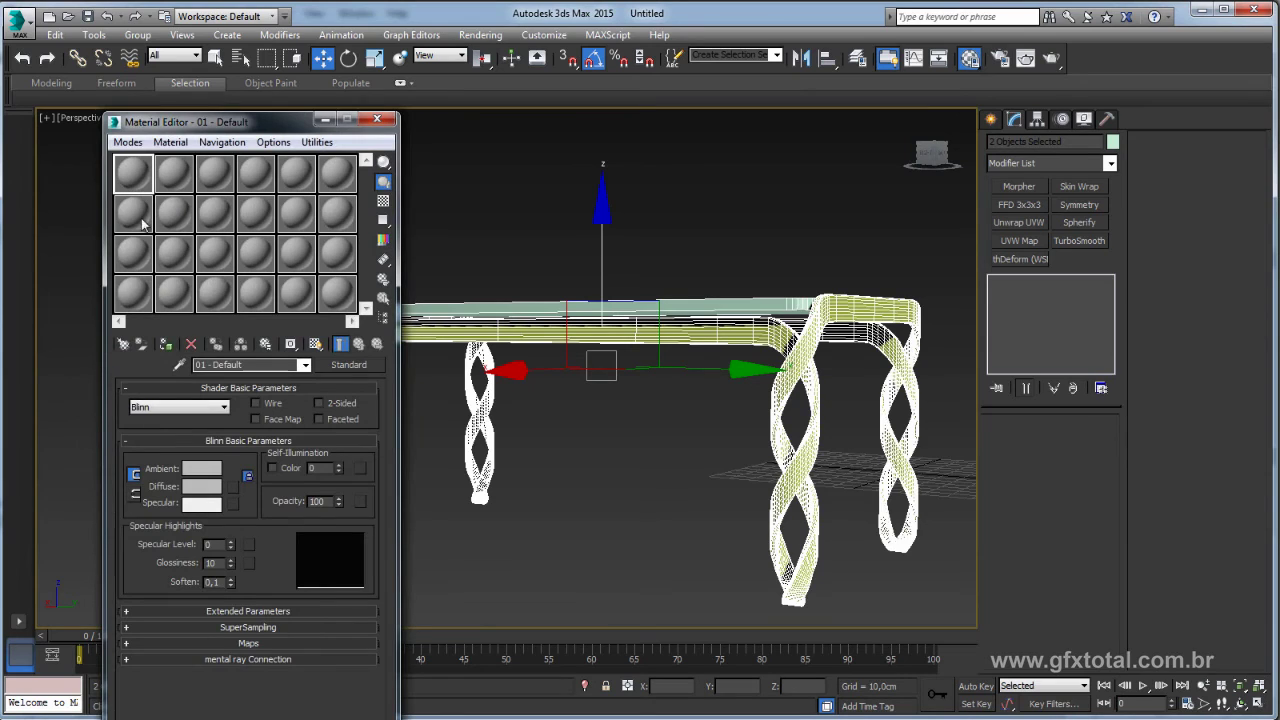
click(166, 345)
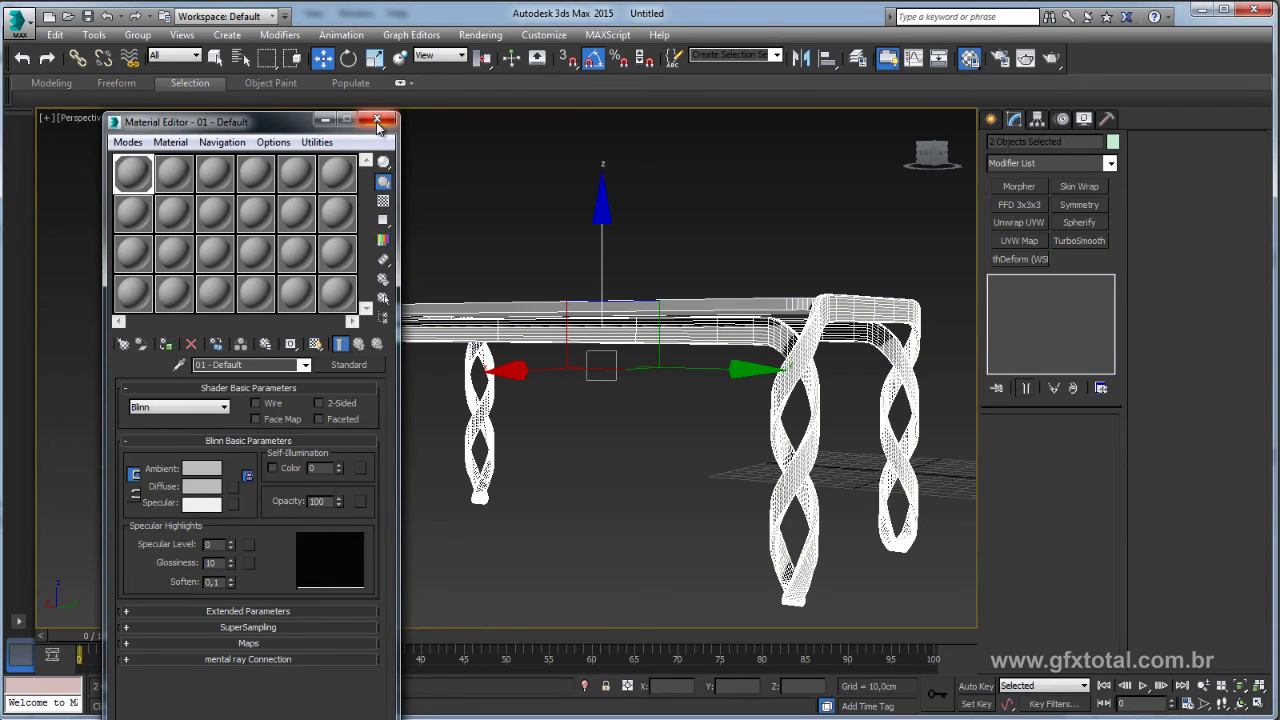
key(m)
Change both objects' colour to a single white
click(1112, 141)
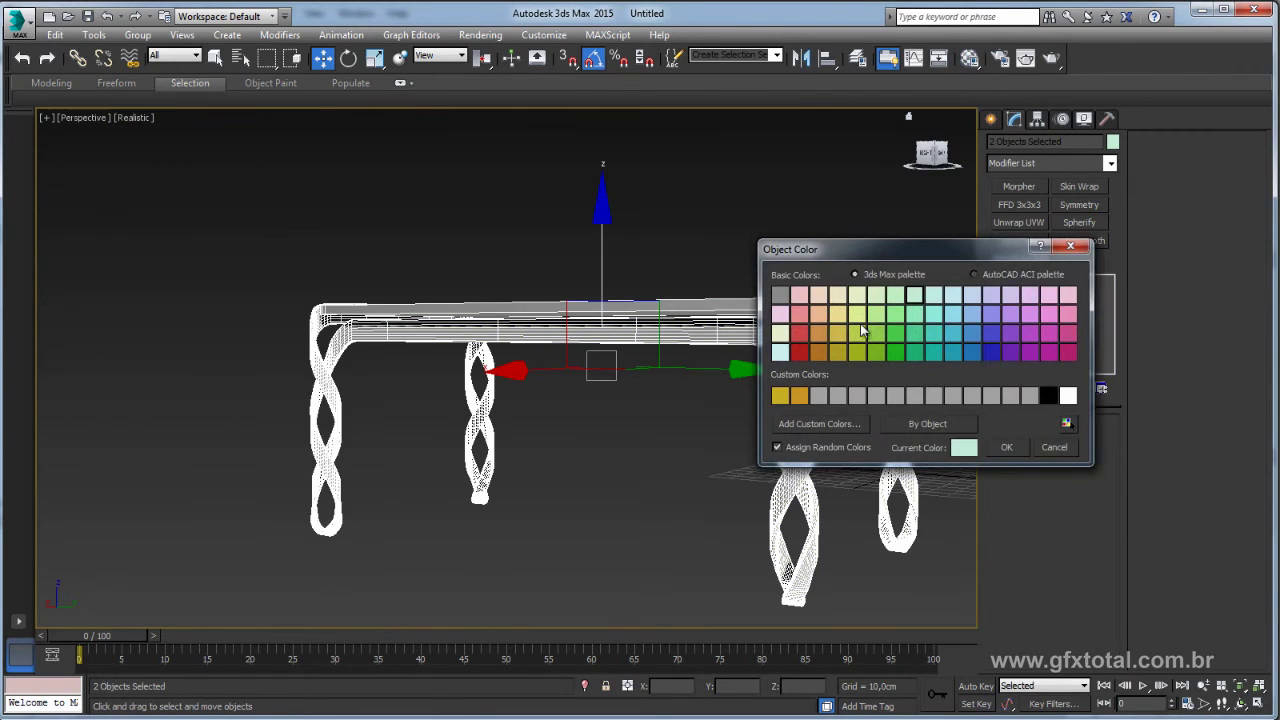
click(1049, 396)
click(1006, 447)
Switch the Perspective viewport to plain Shaded display
click(645, 447)
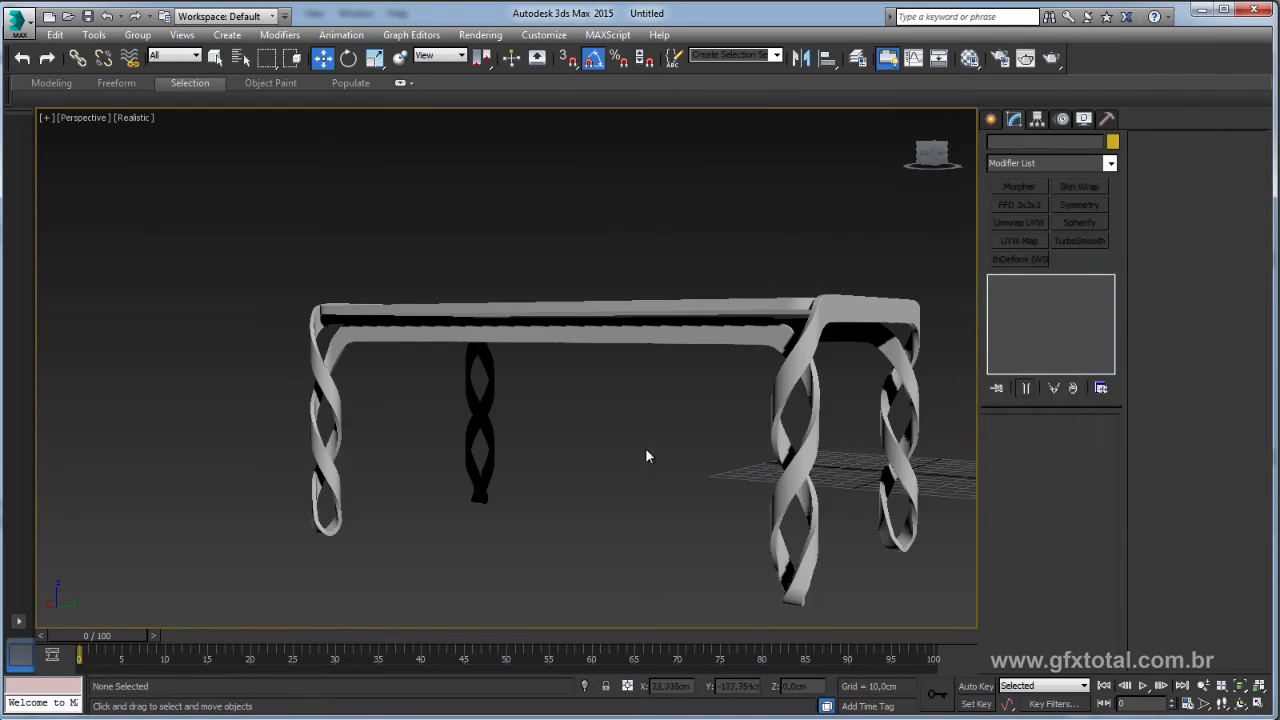
alt+middle_drag(645, 447, 585, 408)
click(125, 121)
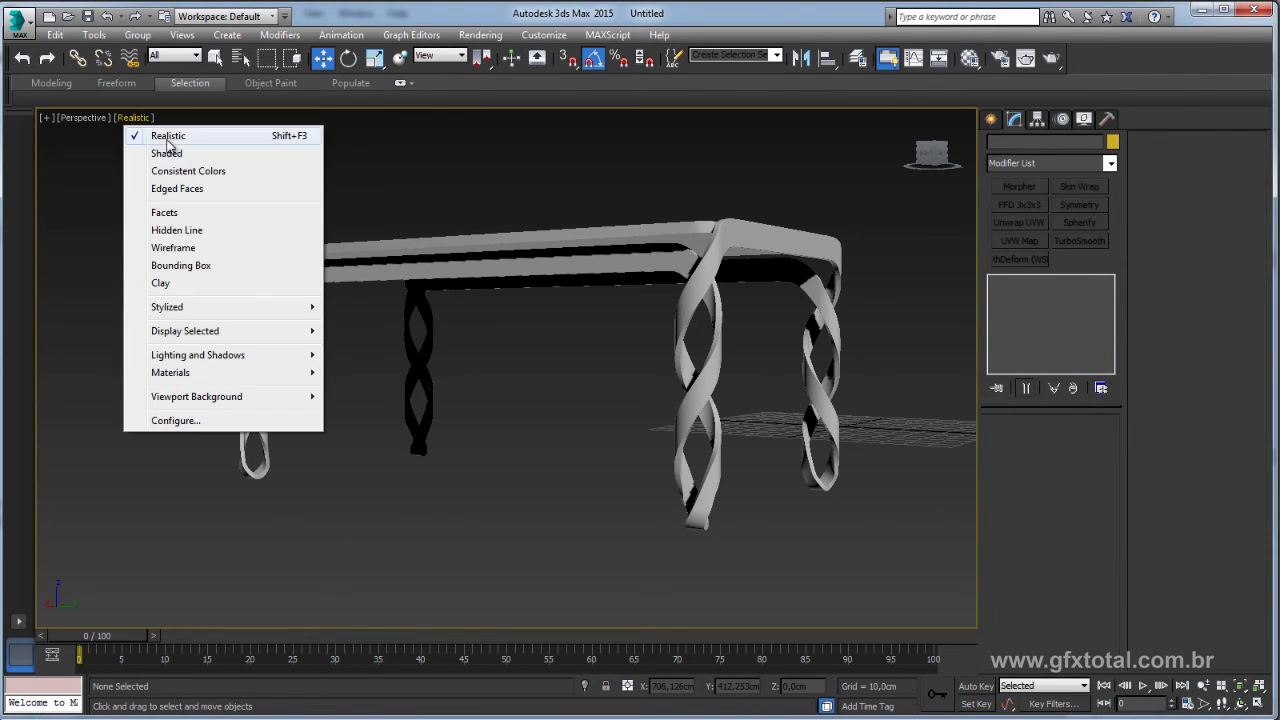
click(170, 151)
Select the frame to check its TurboSmooth and zoom and pan to frame the whole table
mouse_move(566, 350)
alt+middle_down()
mouse_move(600, 357)
mouse_move(337, 280)
alt+middle_up()
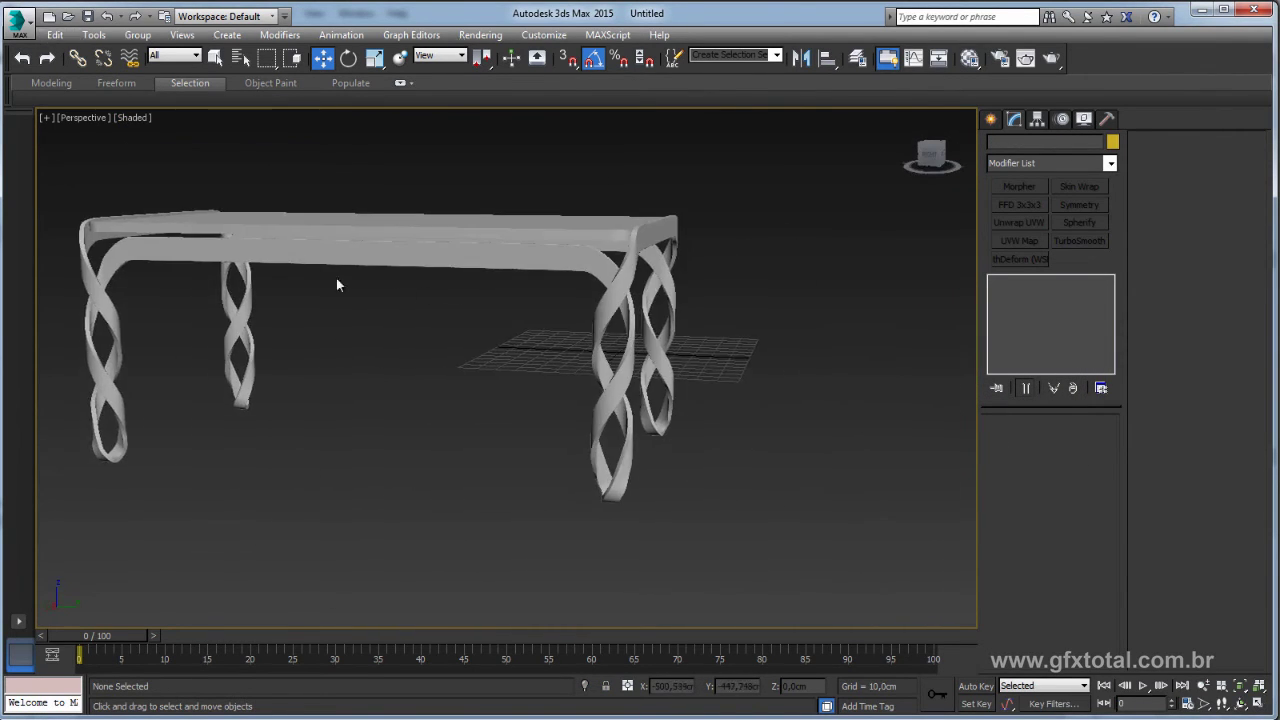
click(621, 323)
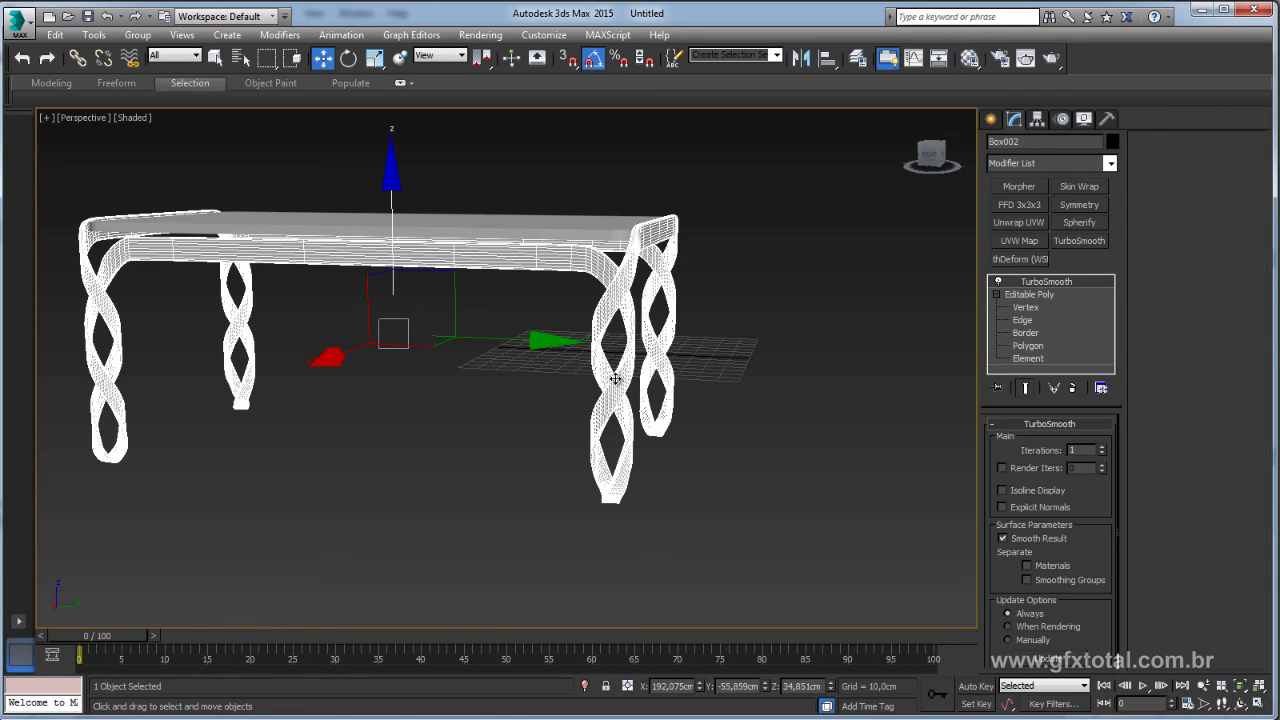
scroll(615, 379, up, 2)
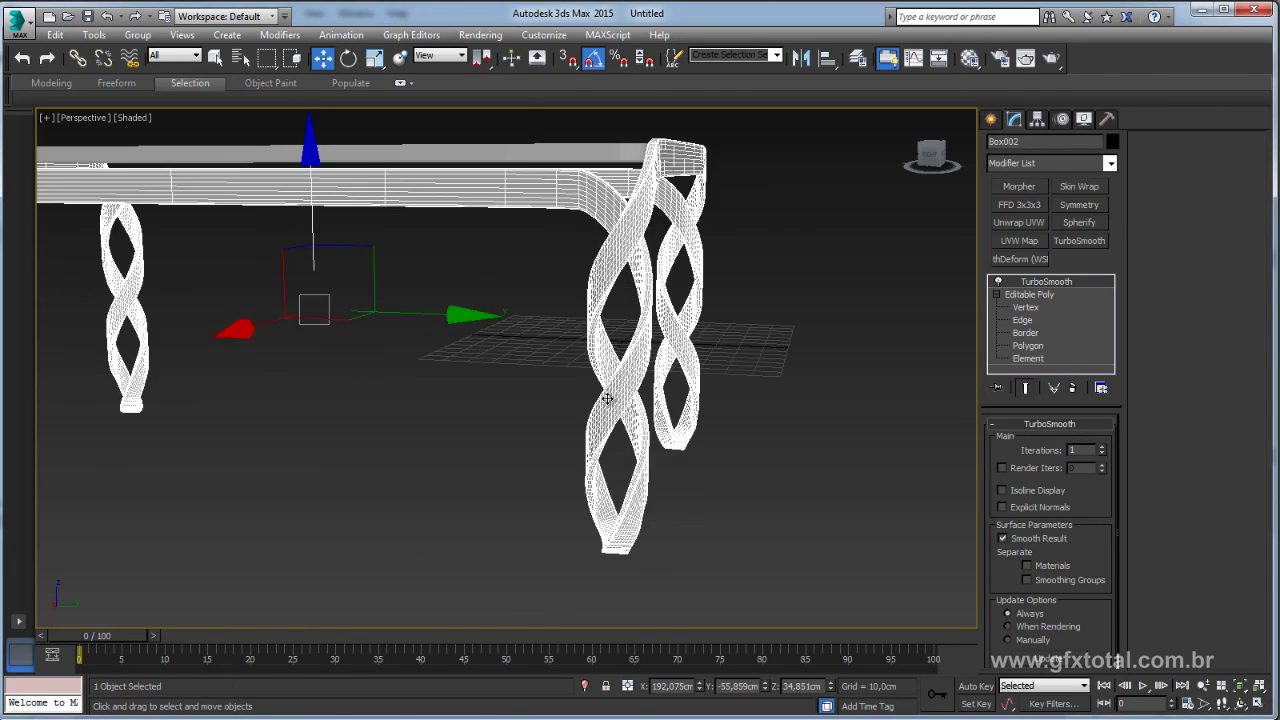
scroll(610, 400, up, 3)
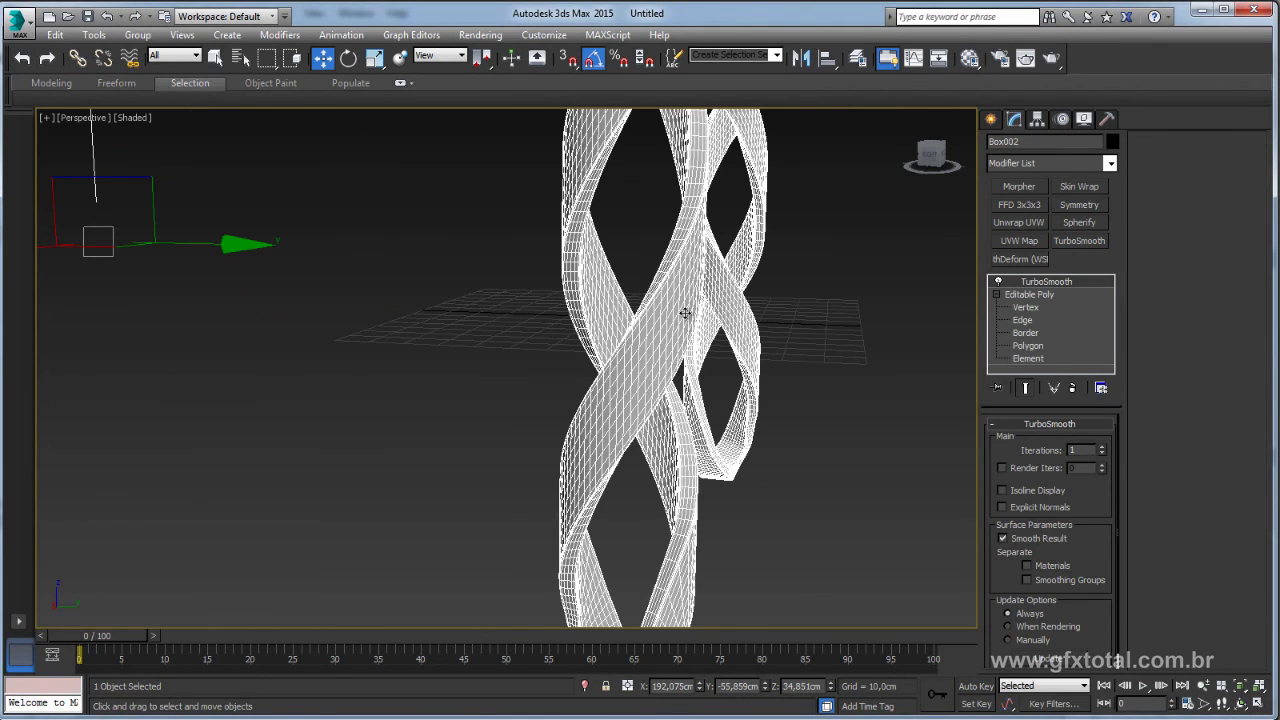
scroll(558, 178, down, 2)
scroll(558, 178, down, 4)
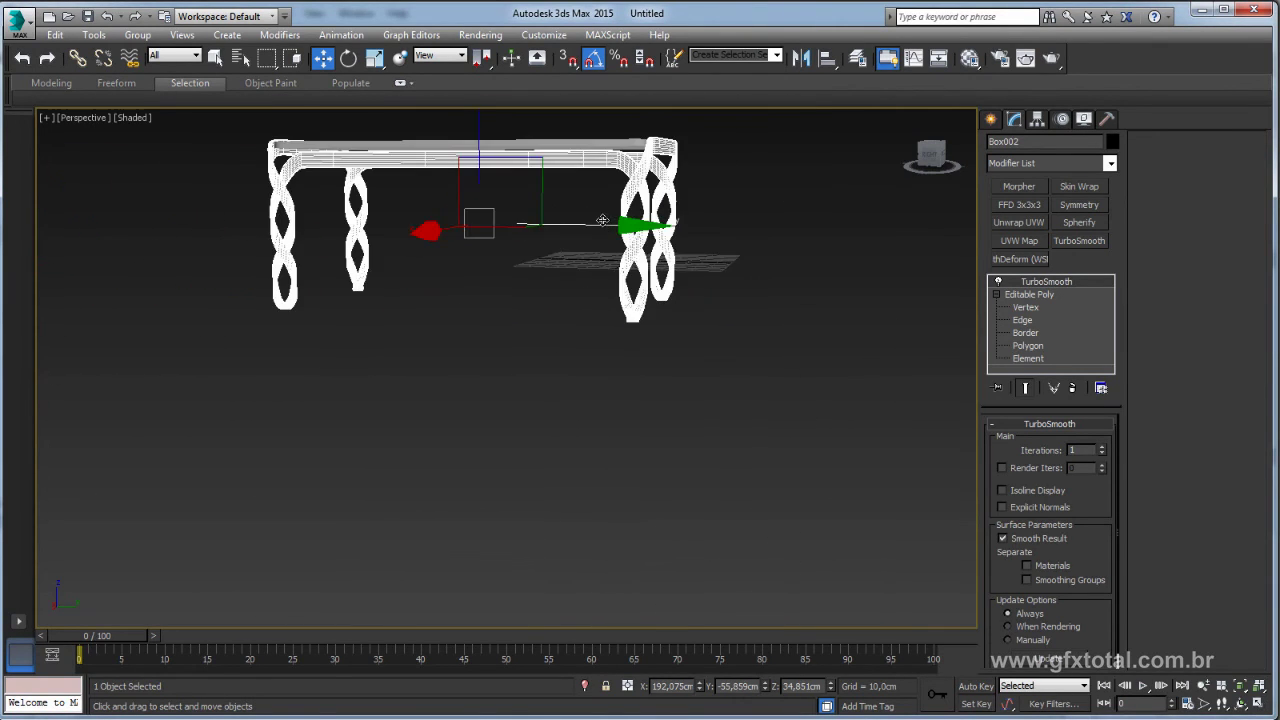
mouse_move(555, 212)
middle_down()
mouse_move(682, 320)
mouse_move(672, 344)
middle_up()
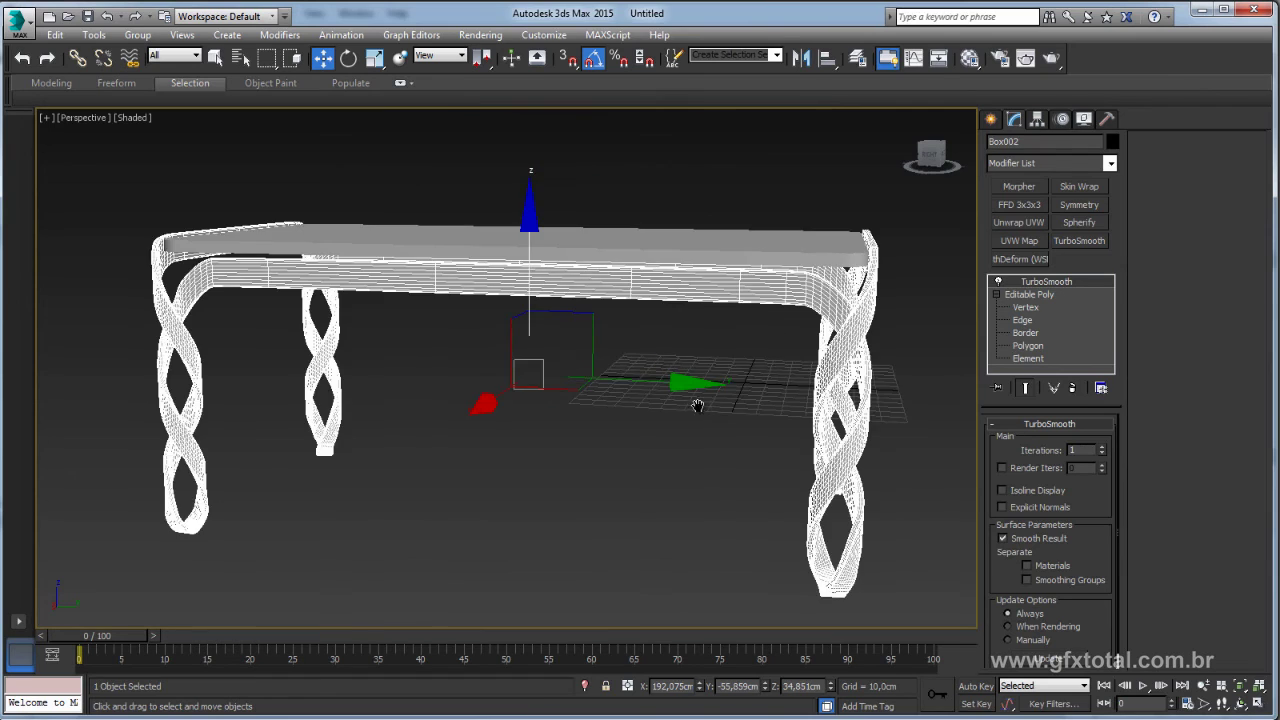